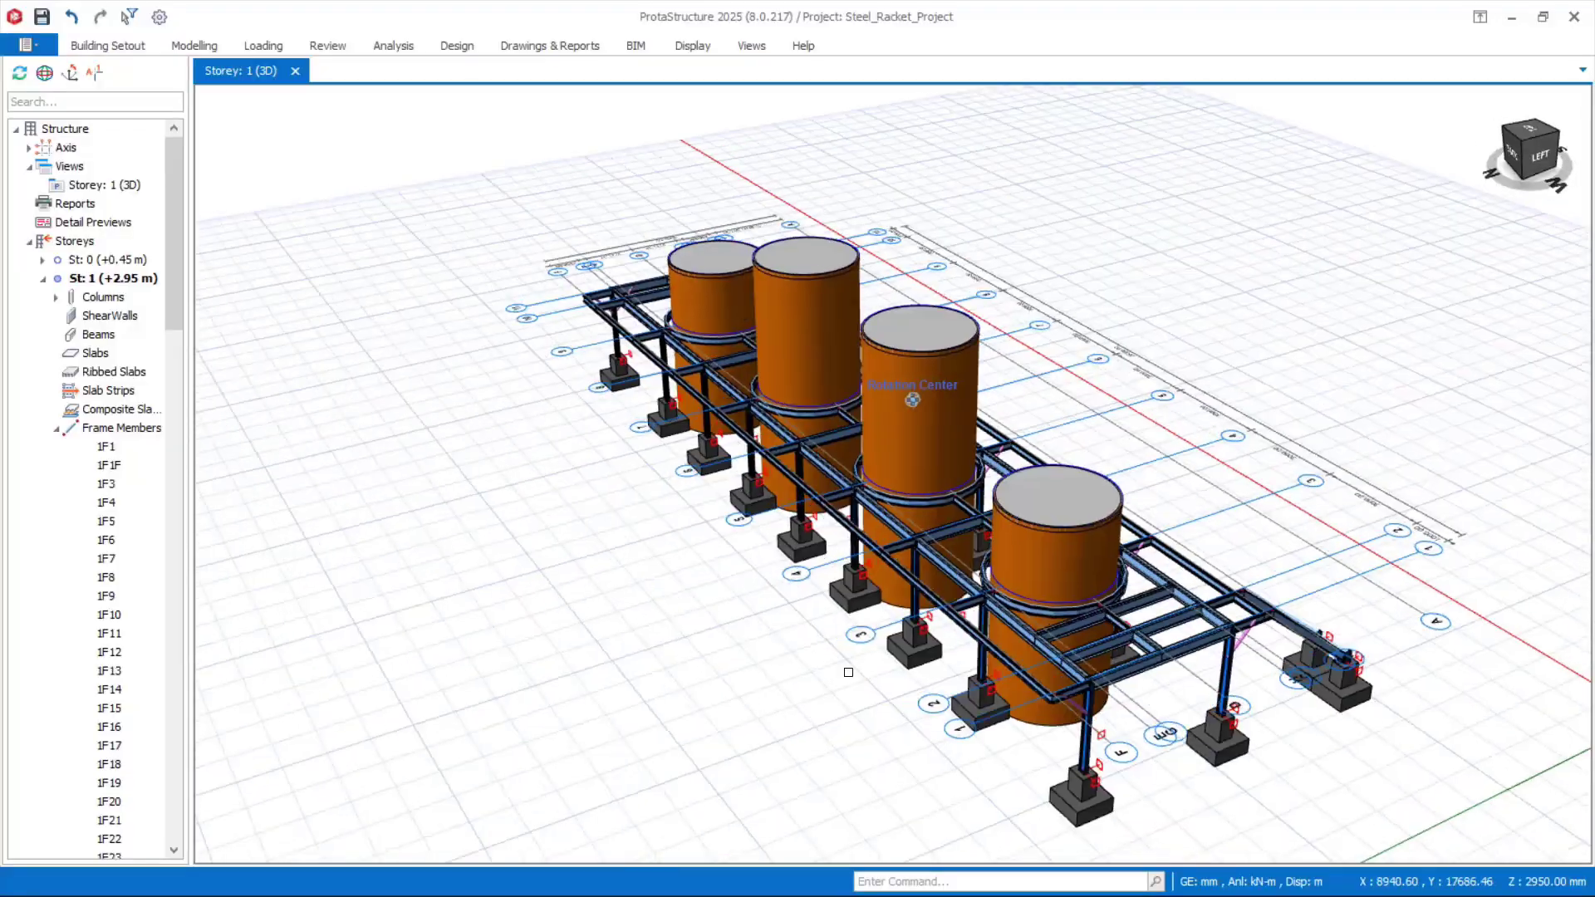
Copy the diagonal tube brace at the platform's end to the following cross-beams along the numbered gridlines.
scroll(980, 671, up, 3)
scroll(815, 640, up, 2)
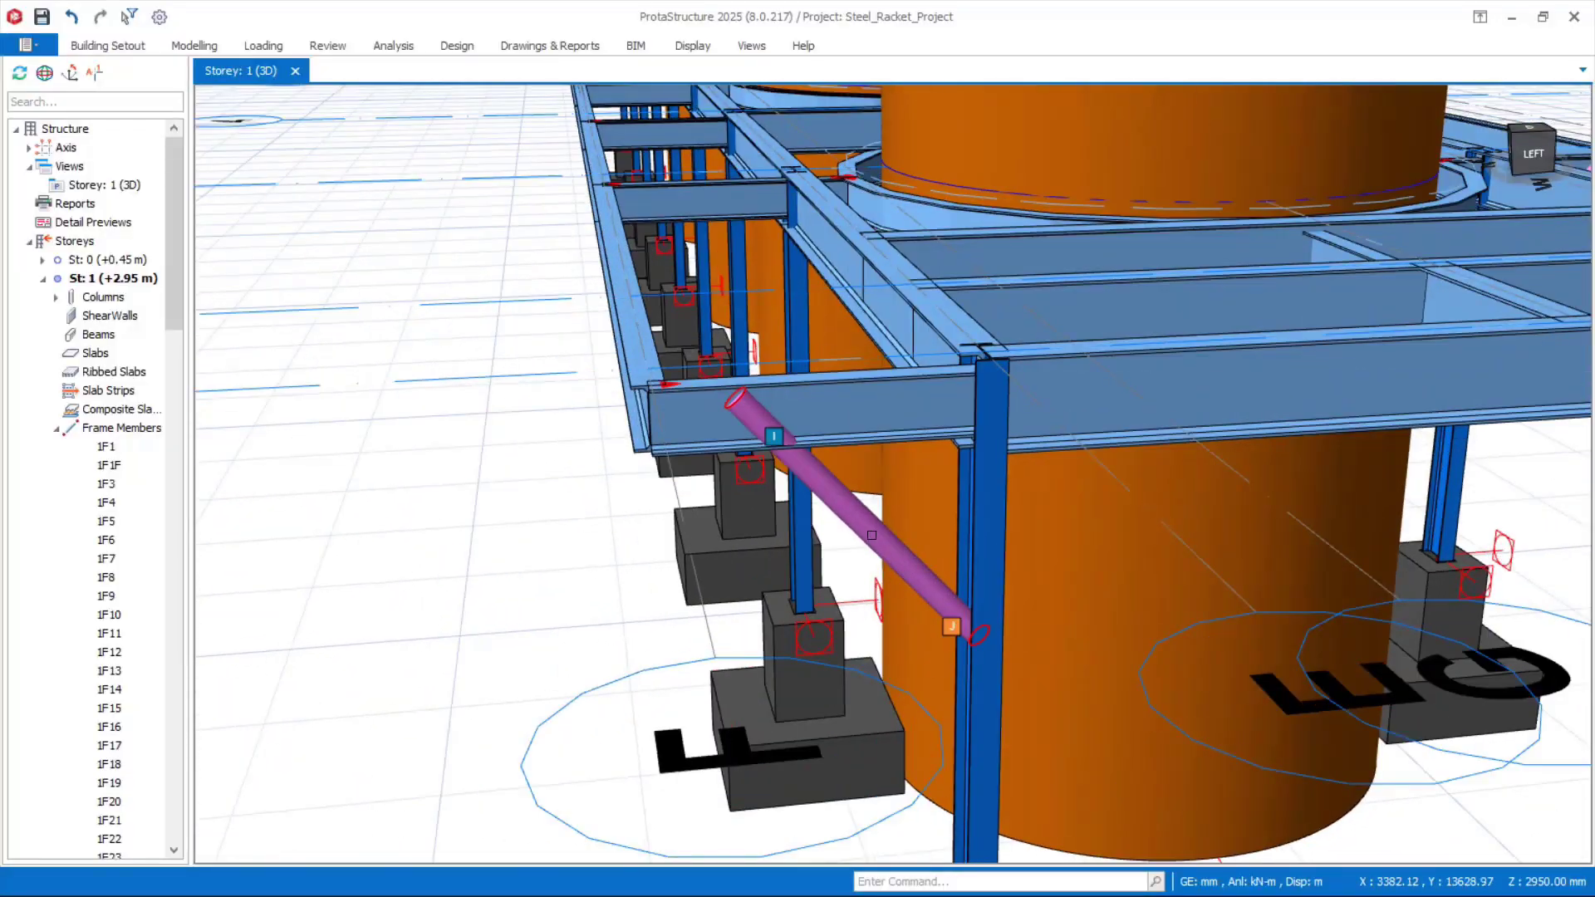
click(855, 523)
right_click(868, 532)
click(912, 327)
scroll(924, 631, down, 4)
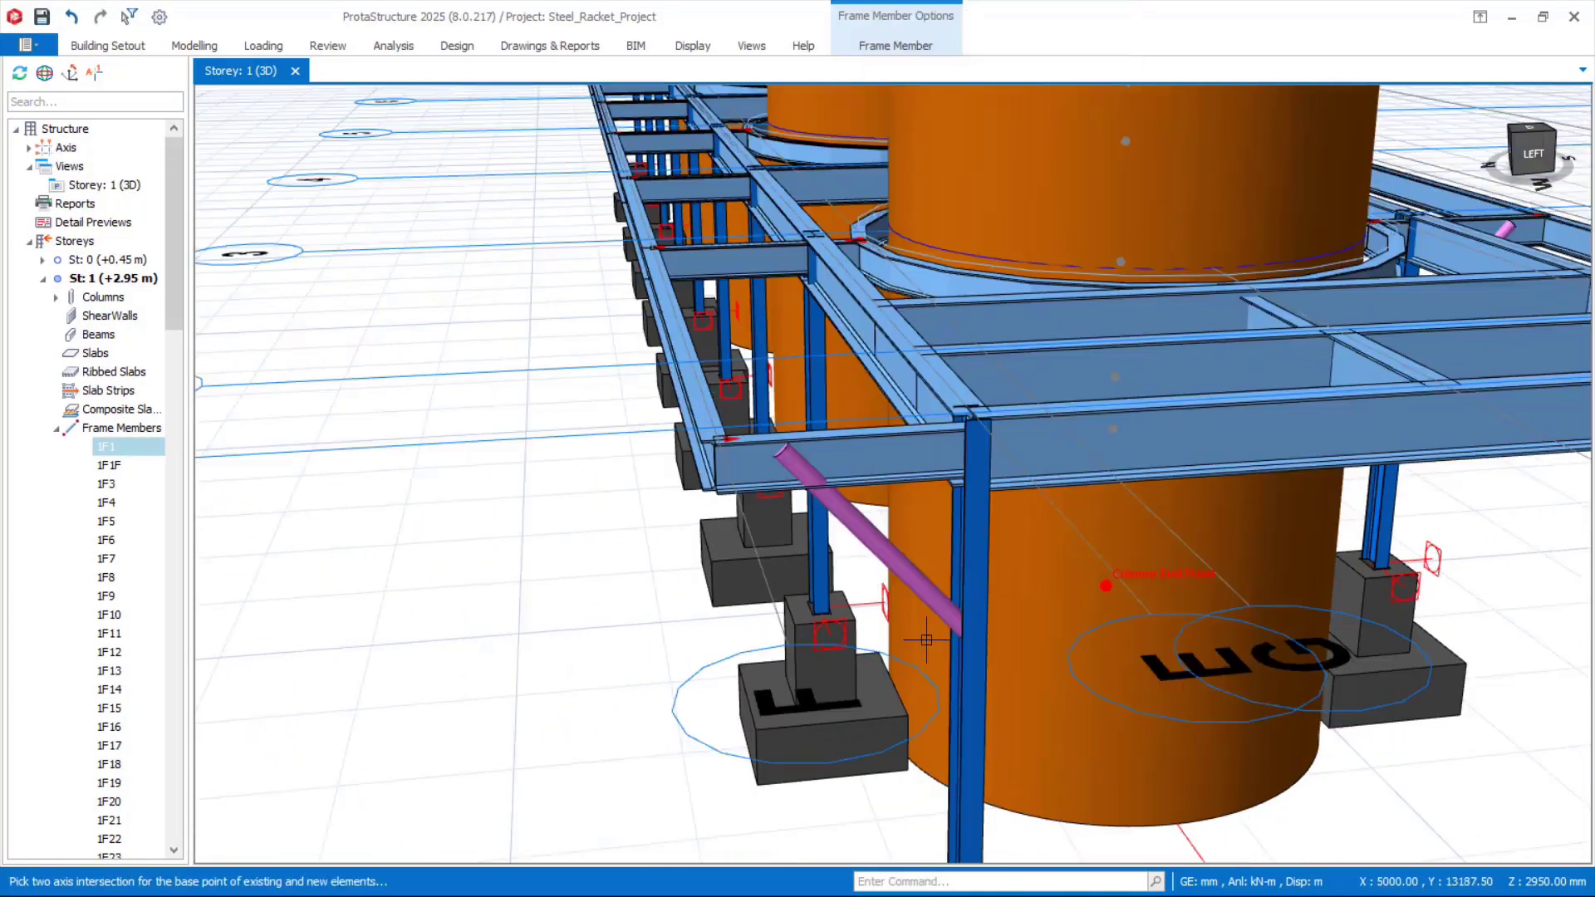
scroll(868, 561, up, 5)
click(743, 533)
scroll(860, 574, down, 3)
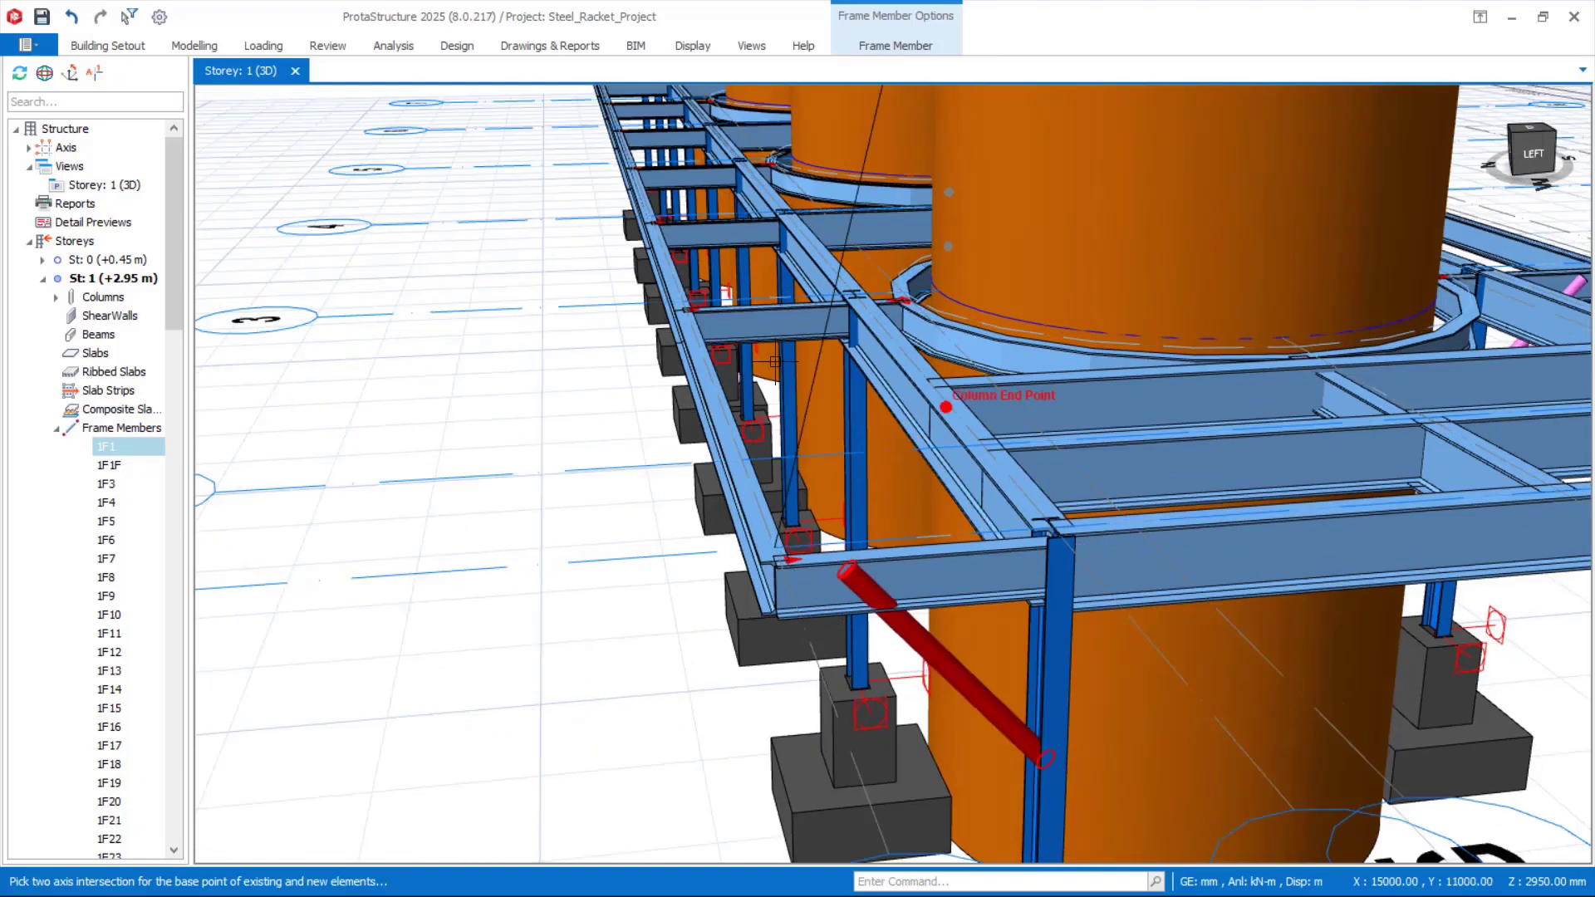
scroll(794, 428, up, 5)
click(640, 274)
click(606, 153)
middle_drag(783, 278, 1051, 857)
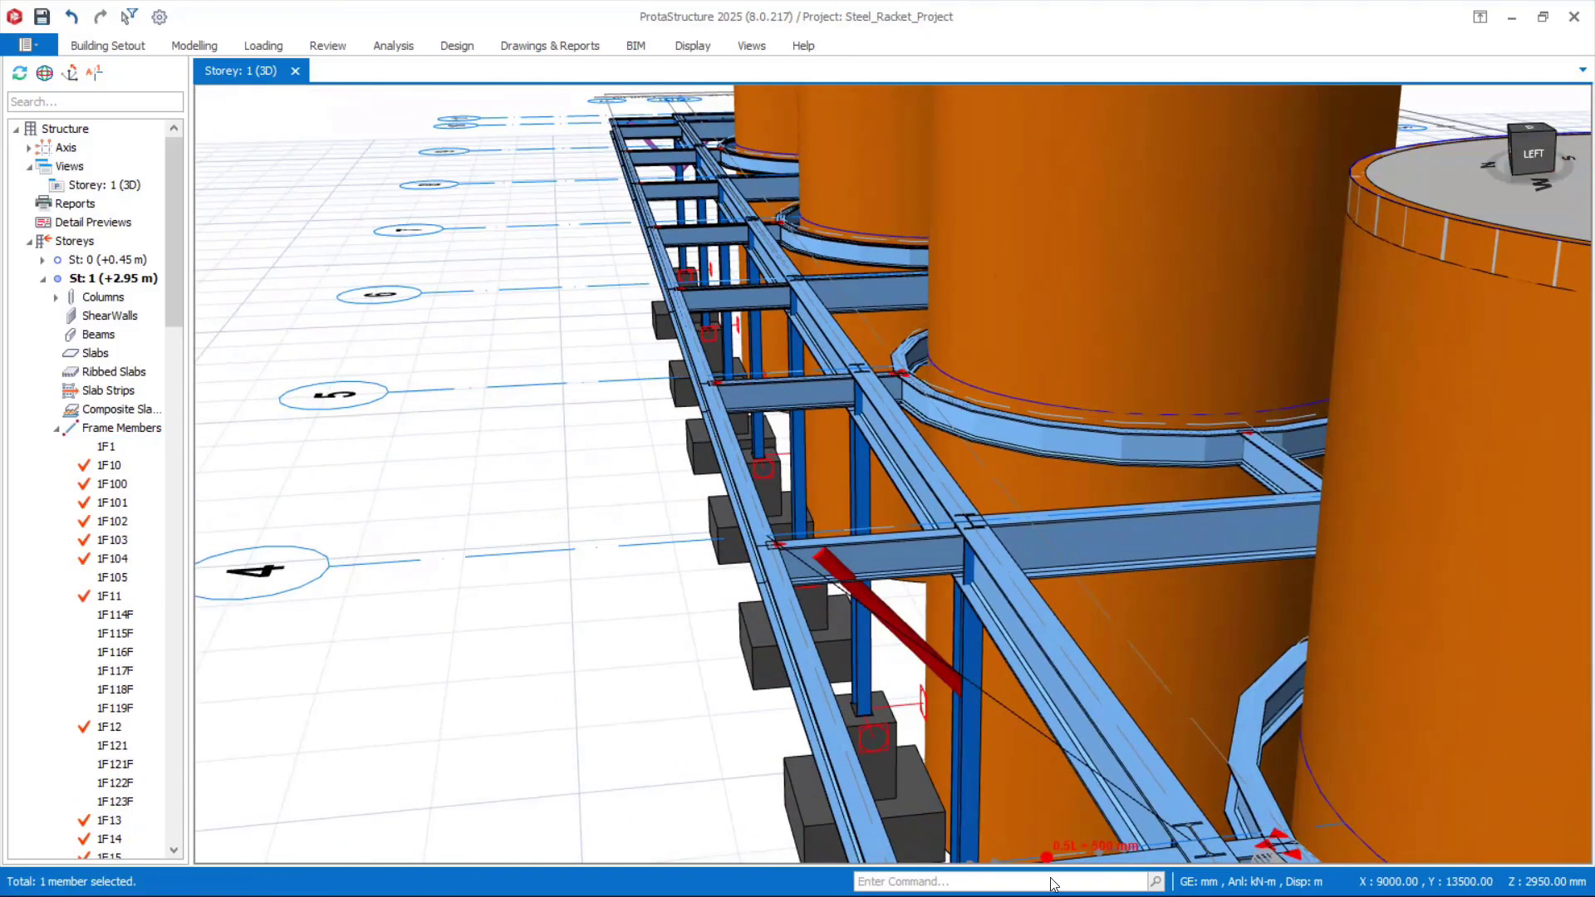
click(716, 379)
click(681, 286)
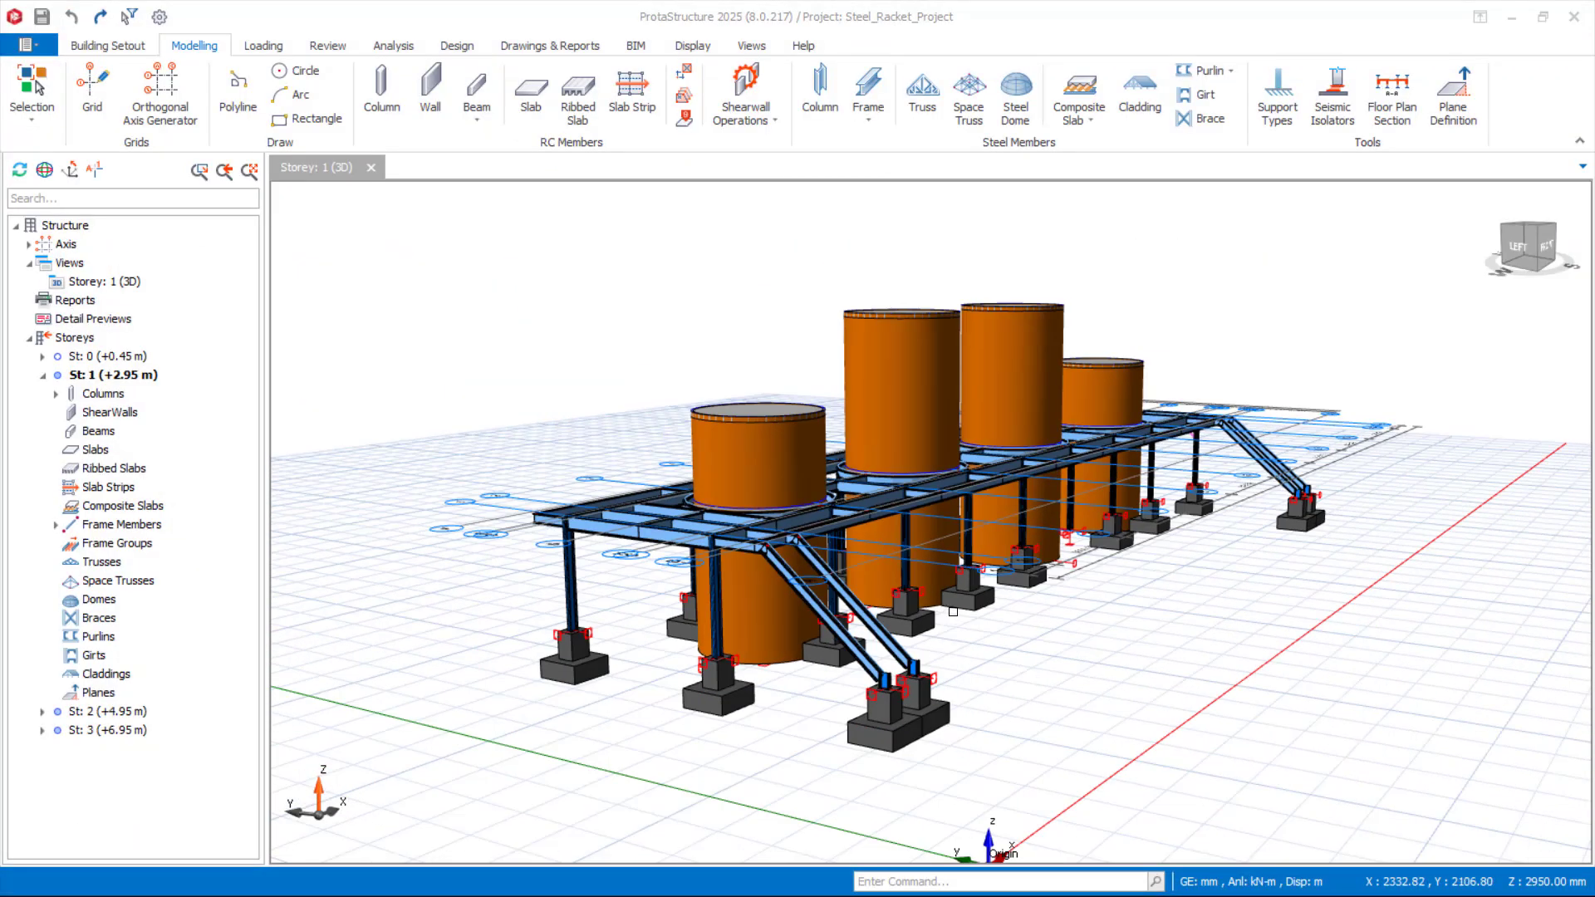
Examine the steel platform around the tanks, focusing on the end columns, overhanging beams and inclined members.
scroll(962, 617, up, 2)
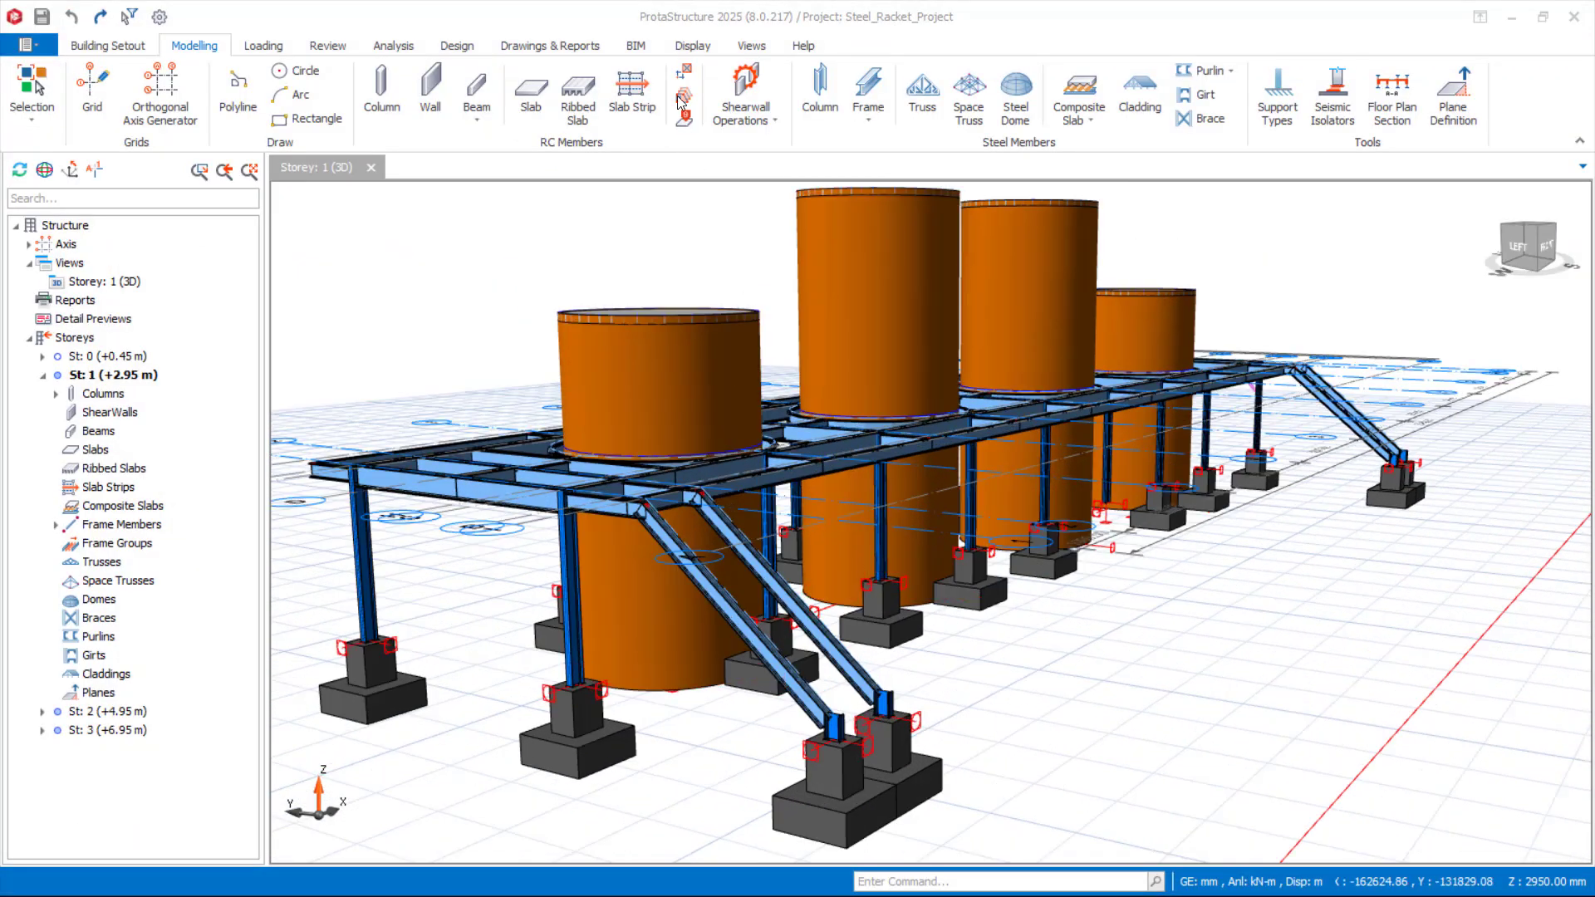
scroll(1082, 678, up, 3)
scroll(1086, 679, down, 2)
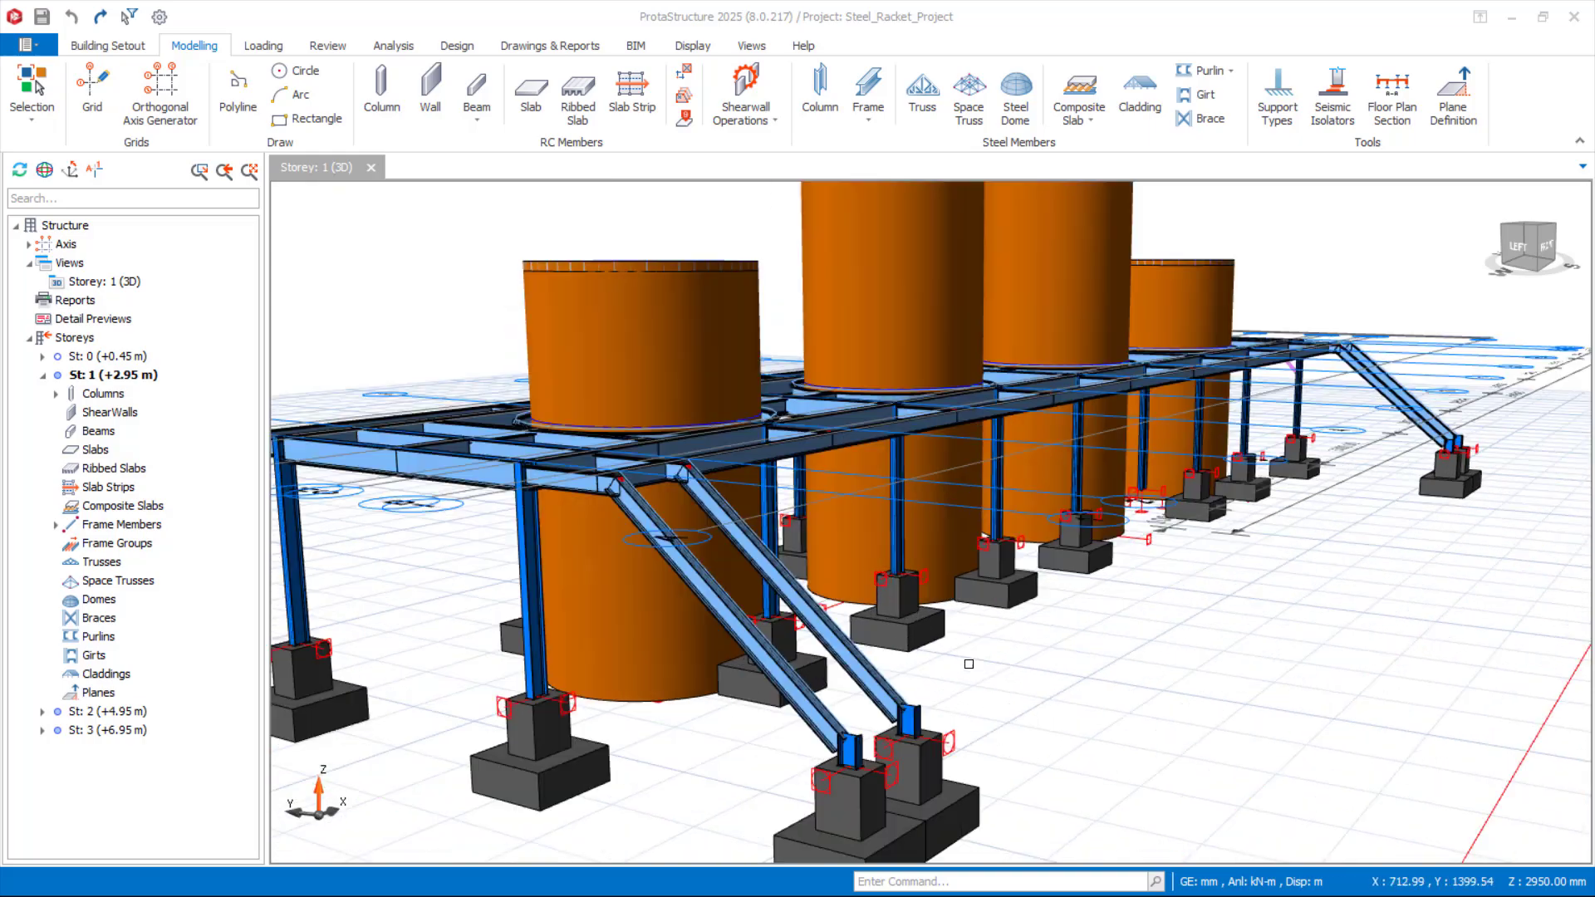
scroll(961, 631, up, 2)
scroll(964, 632, down, 2)
middle_drag(378, 712, 454, 716)
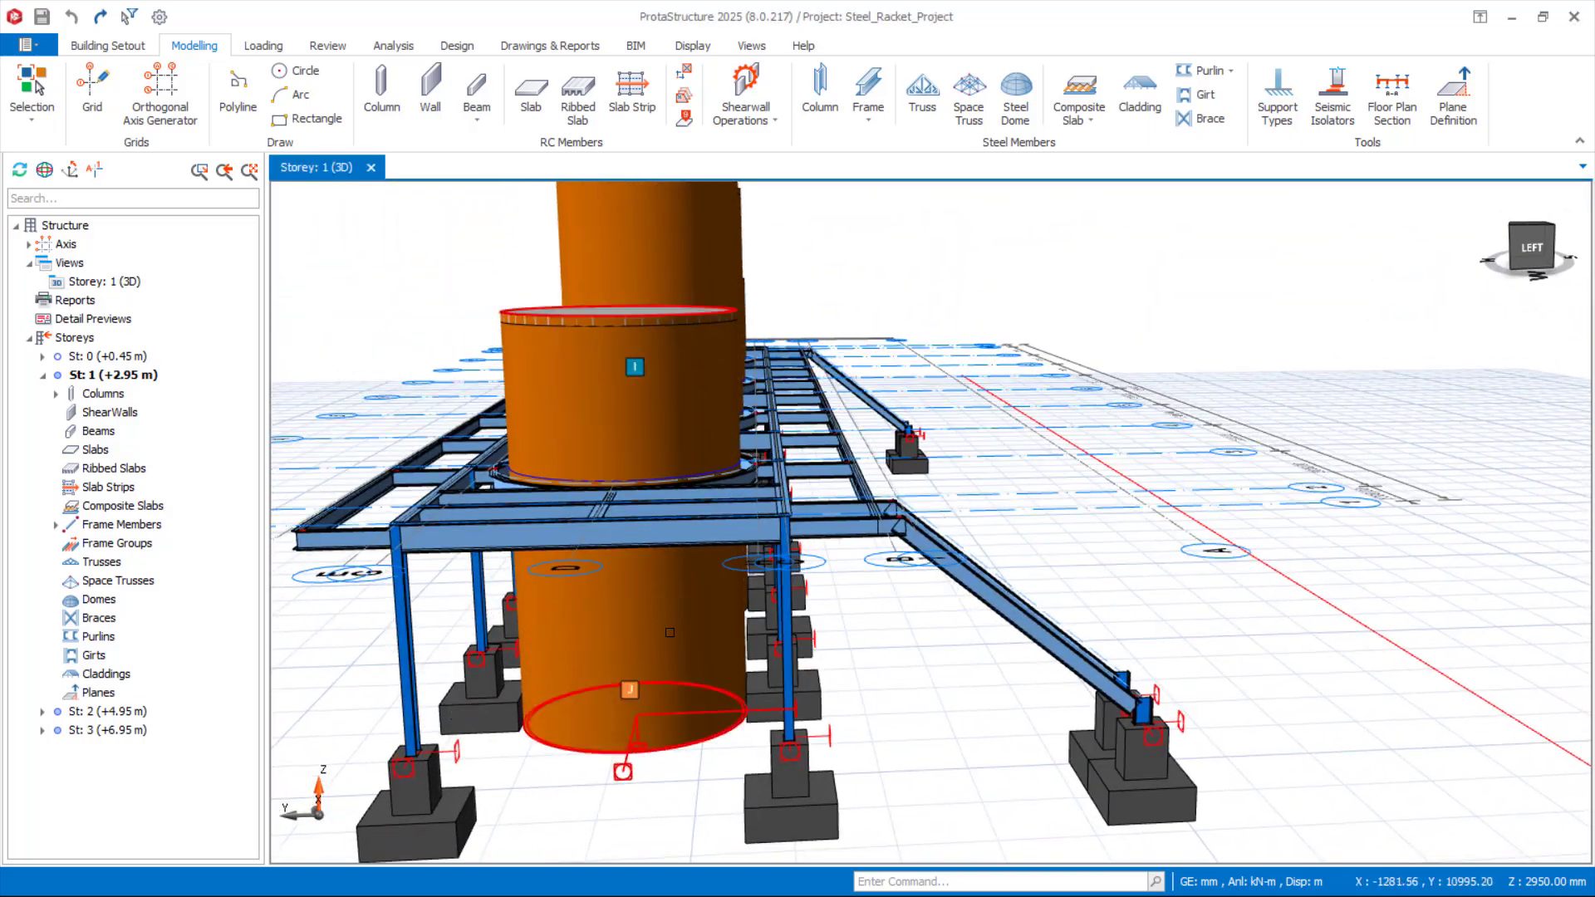
scroll(793, 664, up, 3)
scroll(942, 647, down, 2)
scroll(958, 509, up, 5)
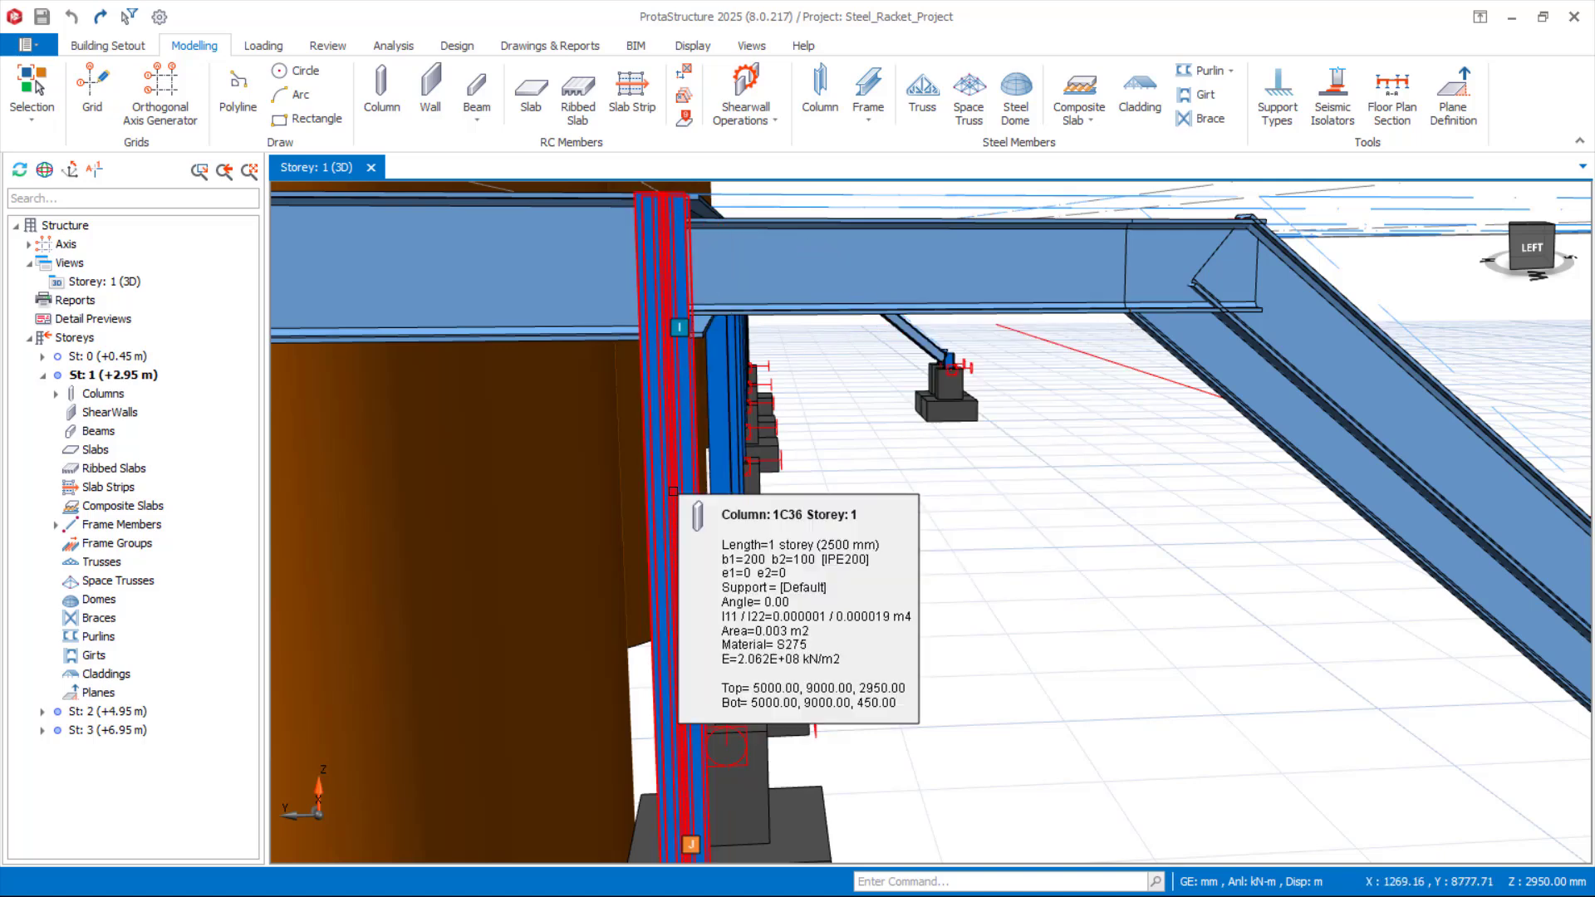
Select and inspect the short overhanging beam between the end column and the inclined member, and clear the selection.
click(673, 491)
click(898, 285)
scroll(1068, 665, down, 6)
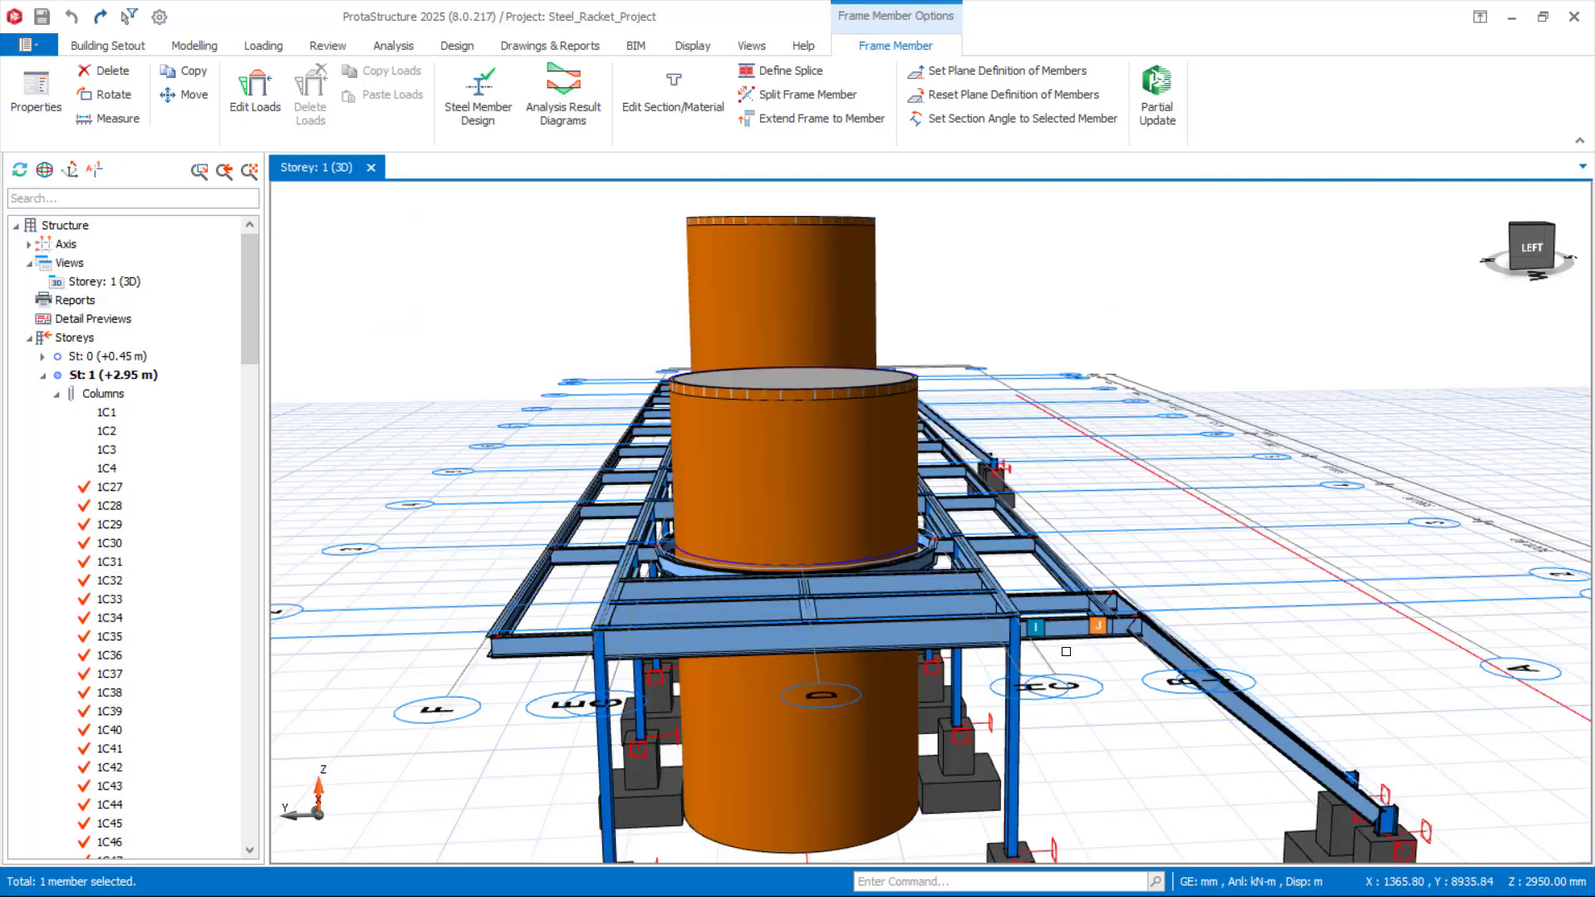
scroll(1075, 673, up, 2)
middle_drag(1069, 689, 1054, 689)
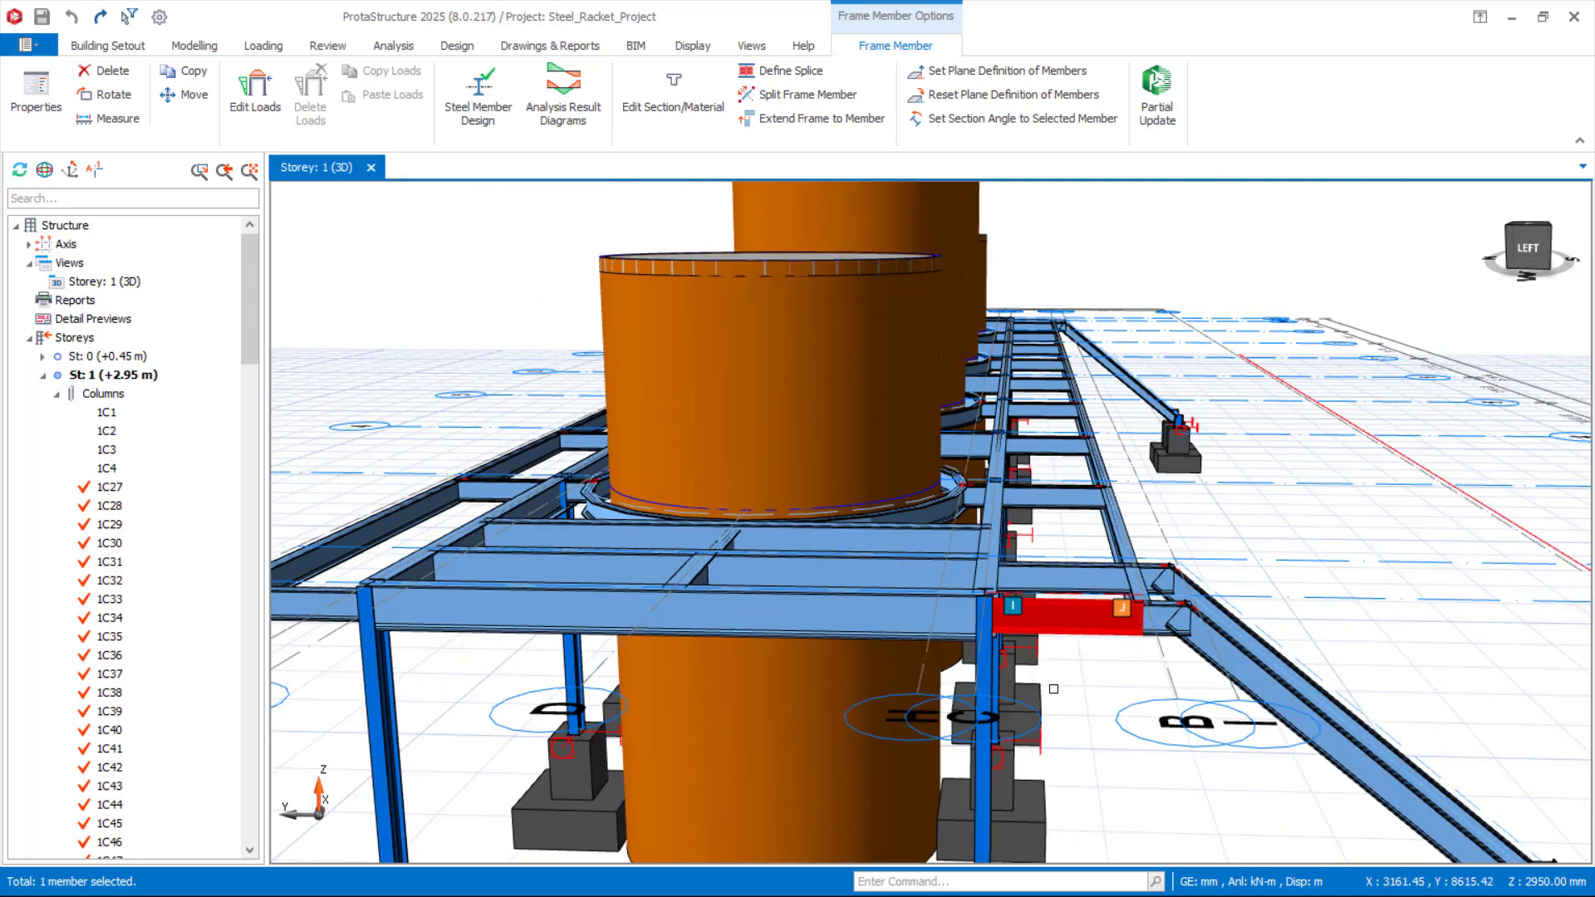
mouse_move(1051, 343)
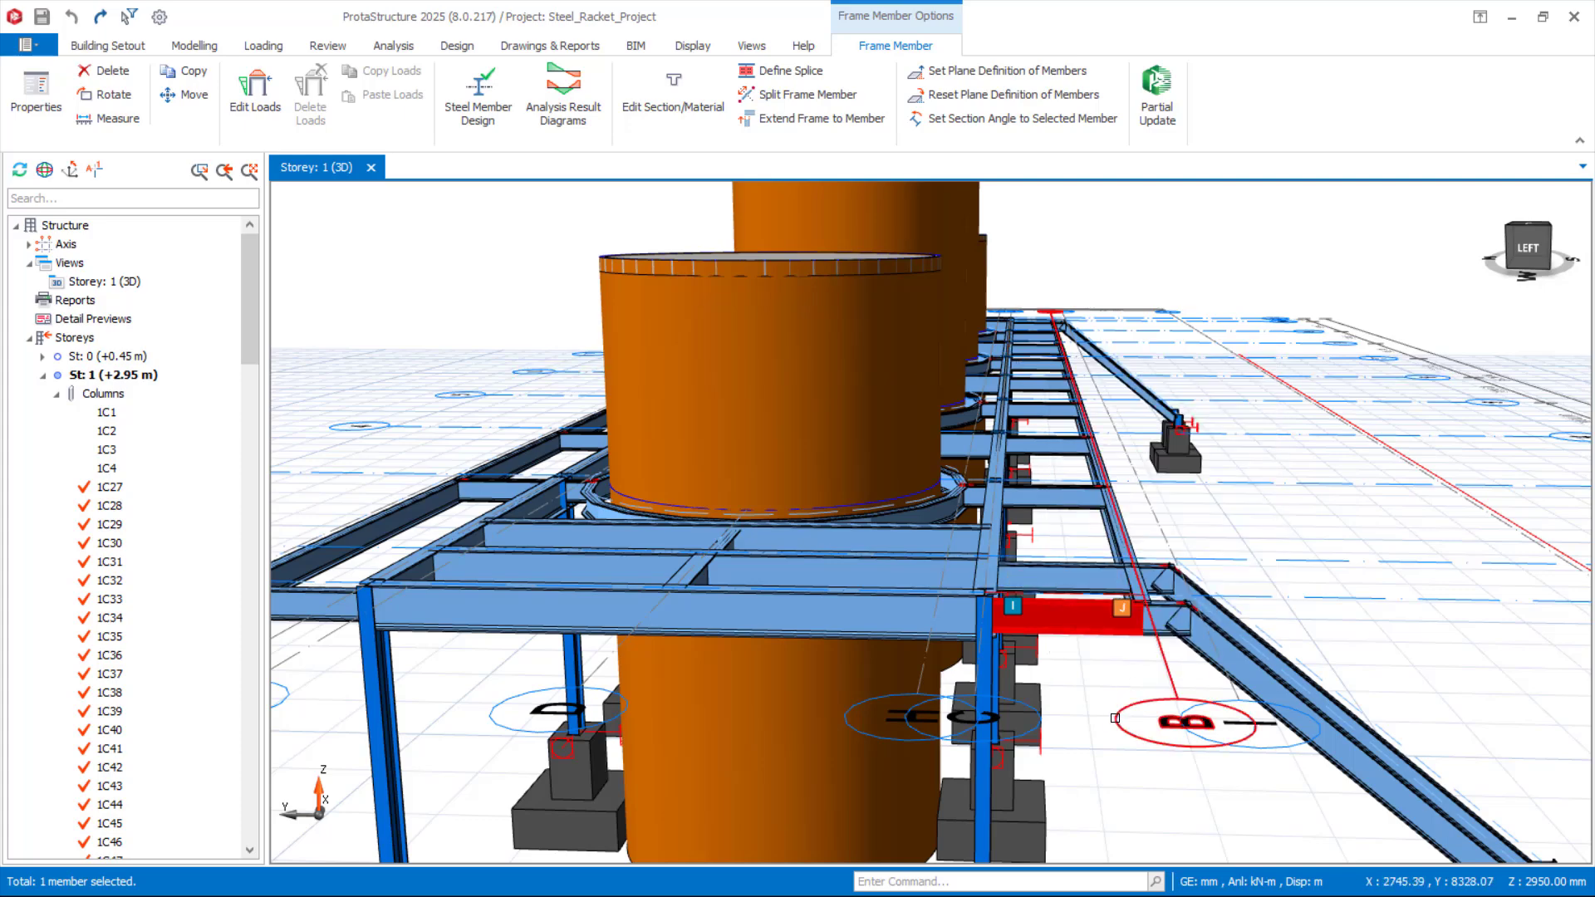
middle_drag(1111, 717, 1097, 710)
scroll(1232, 754, up, 3)
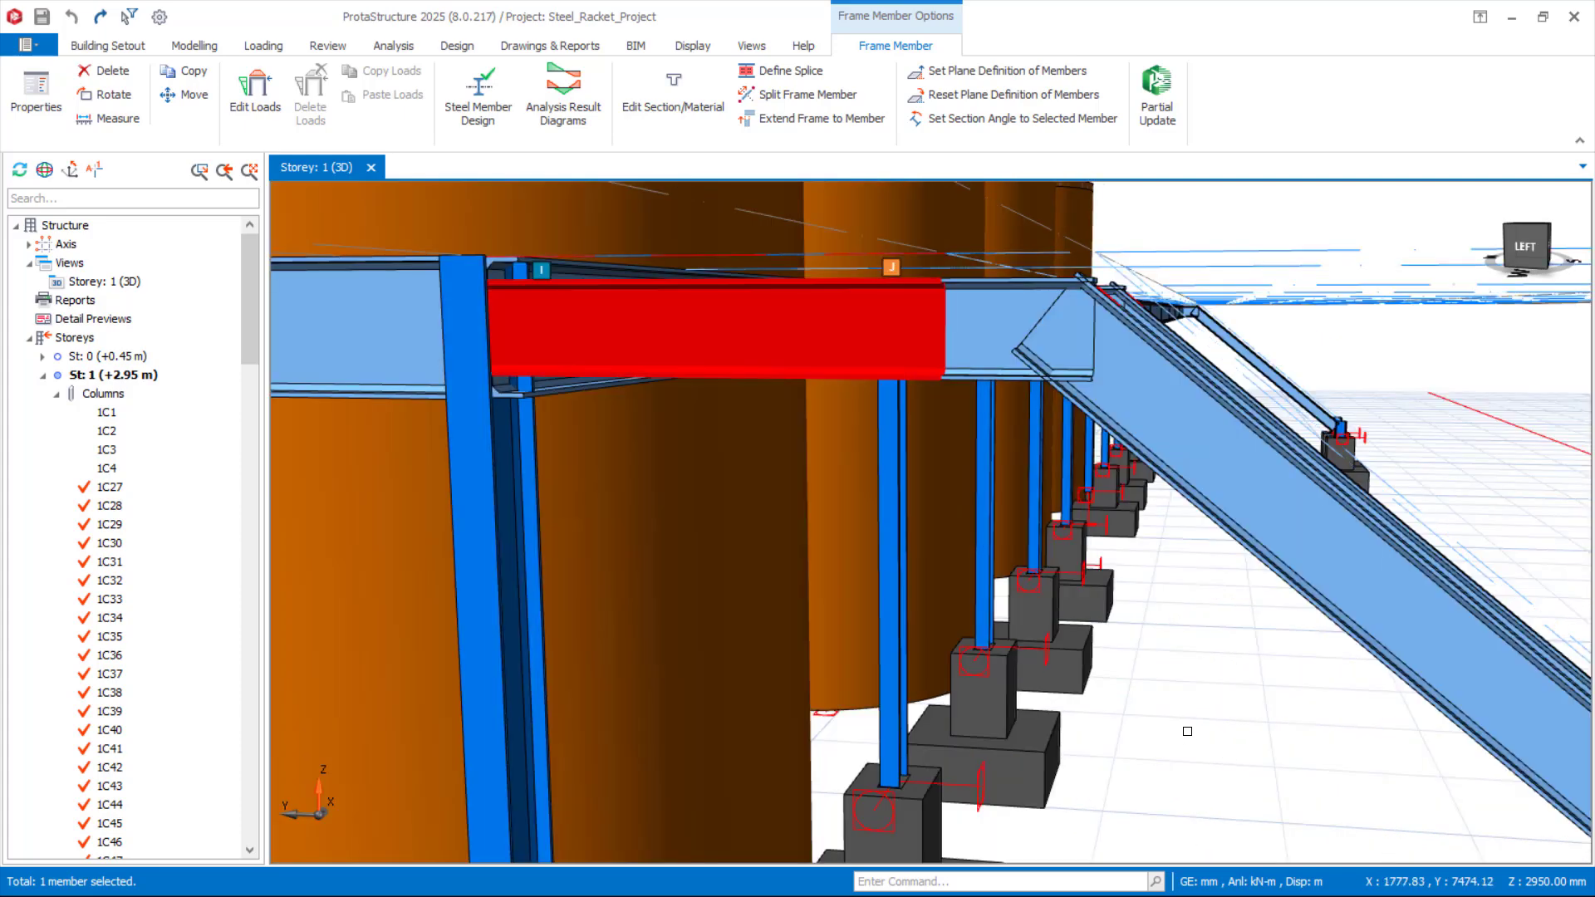
key(Escape)
scroll(1173, 721, down, 5)
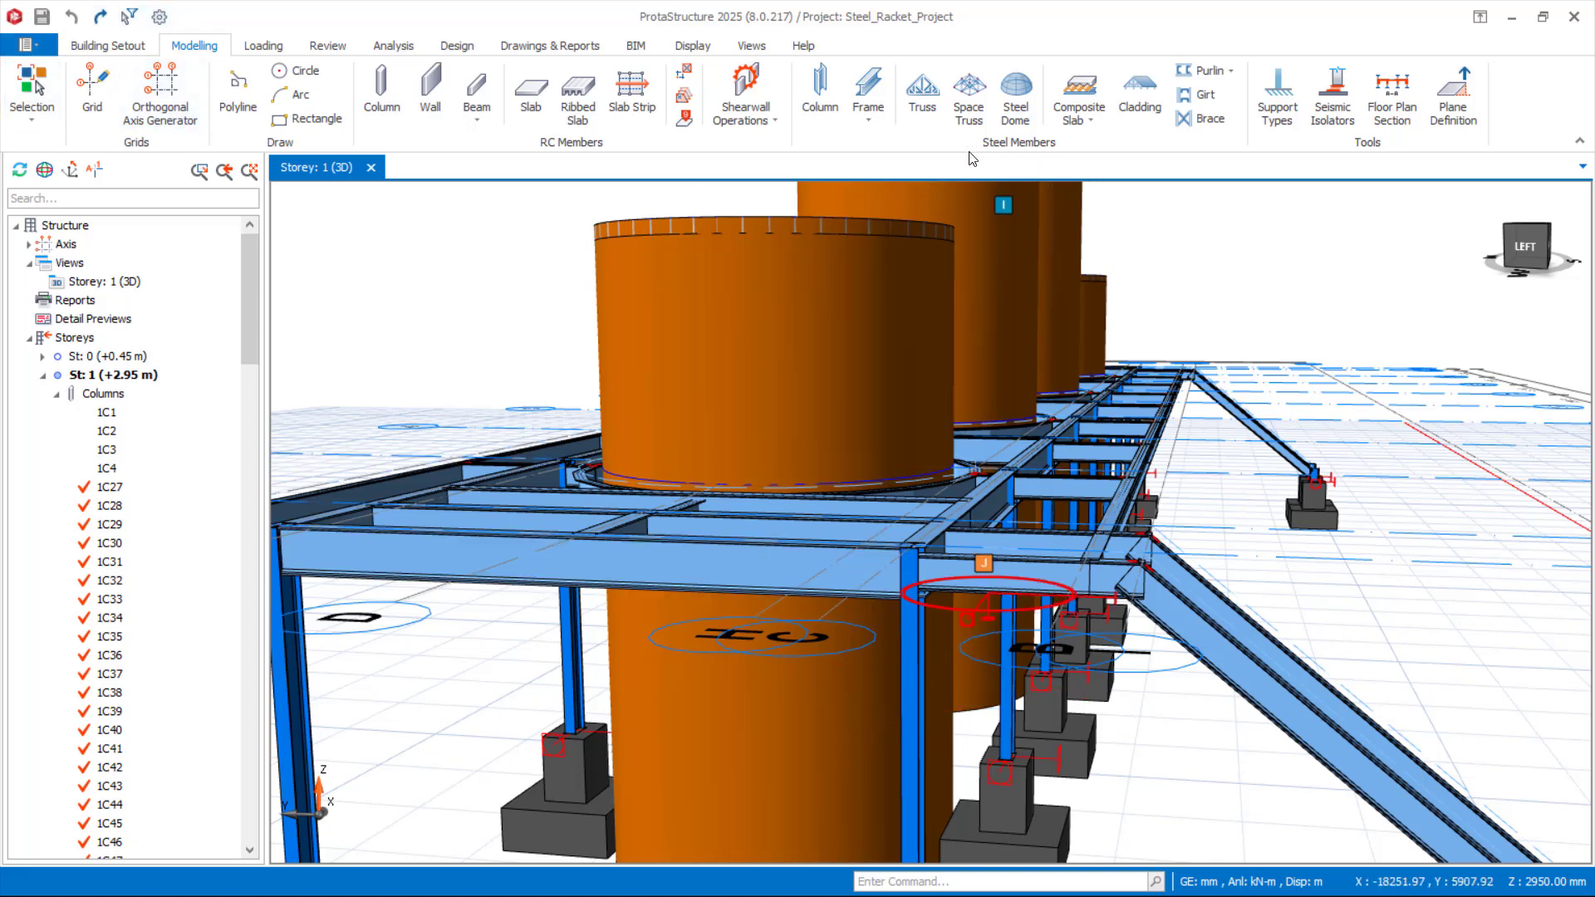
Start a vertical brace frame member with its type set to Vertical Brace.
click(872, 122)
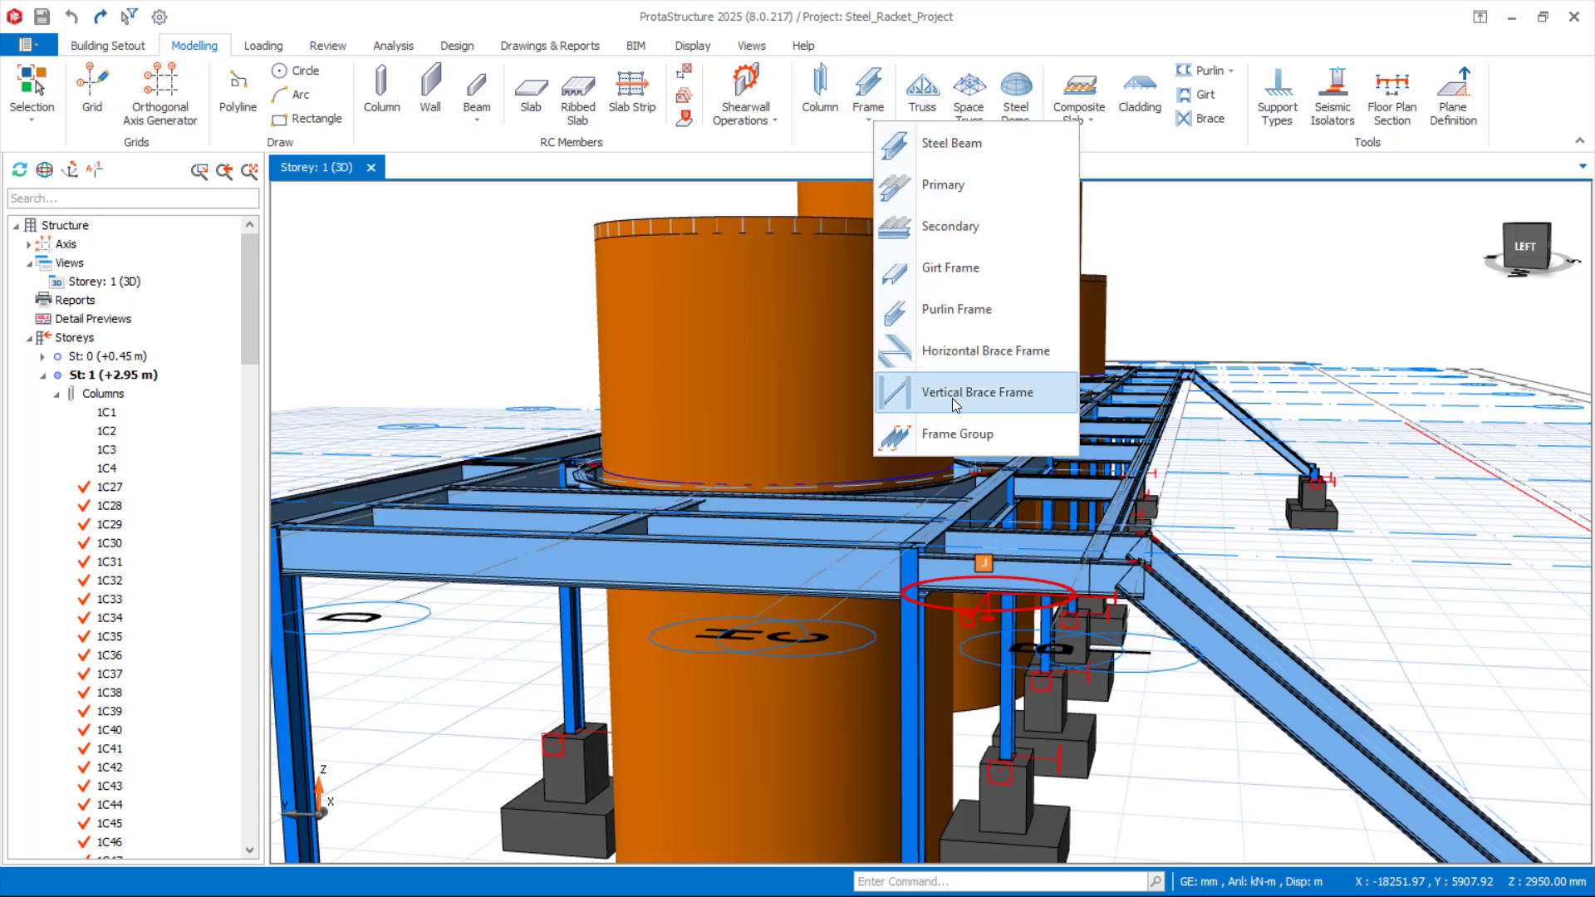
click(1012, 401)
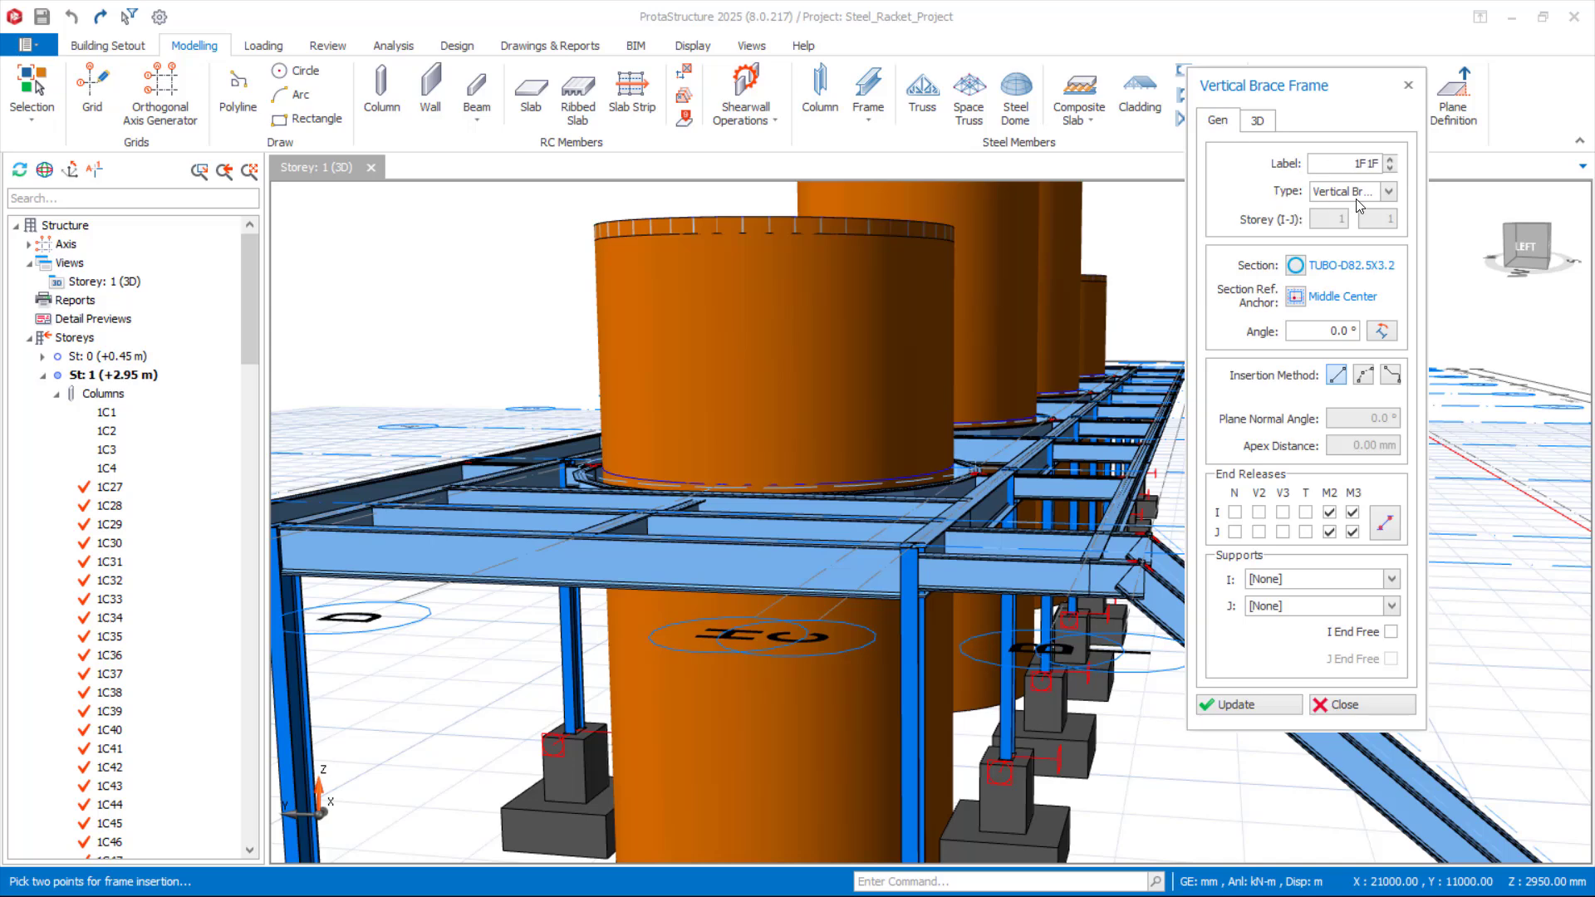
click(1388, 193)
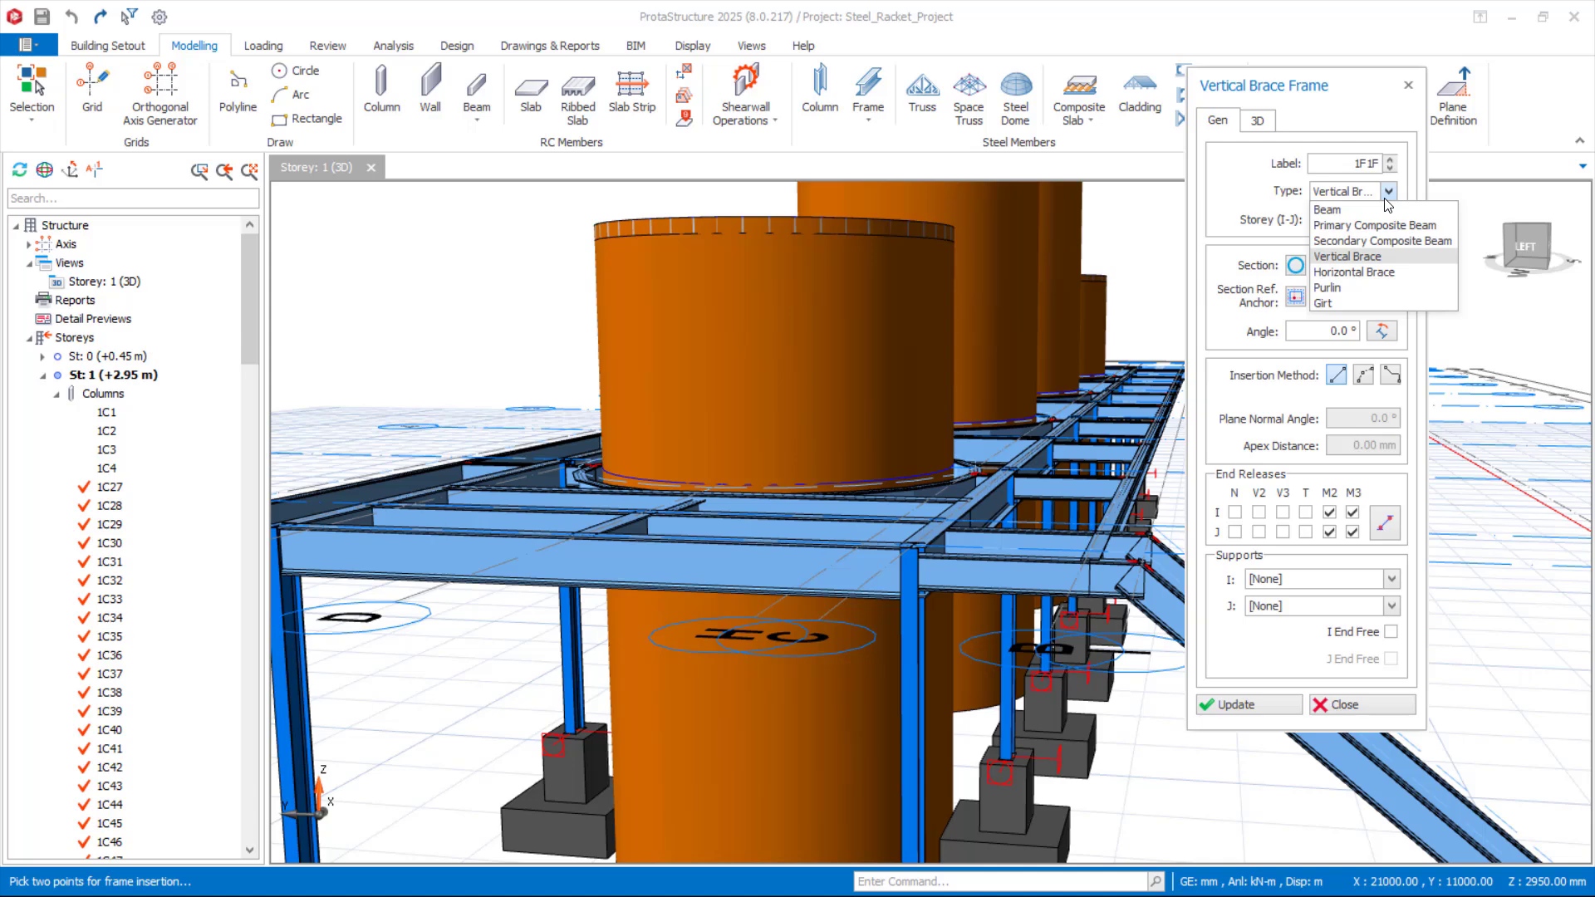
click(1341, 258)
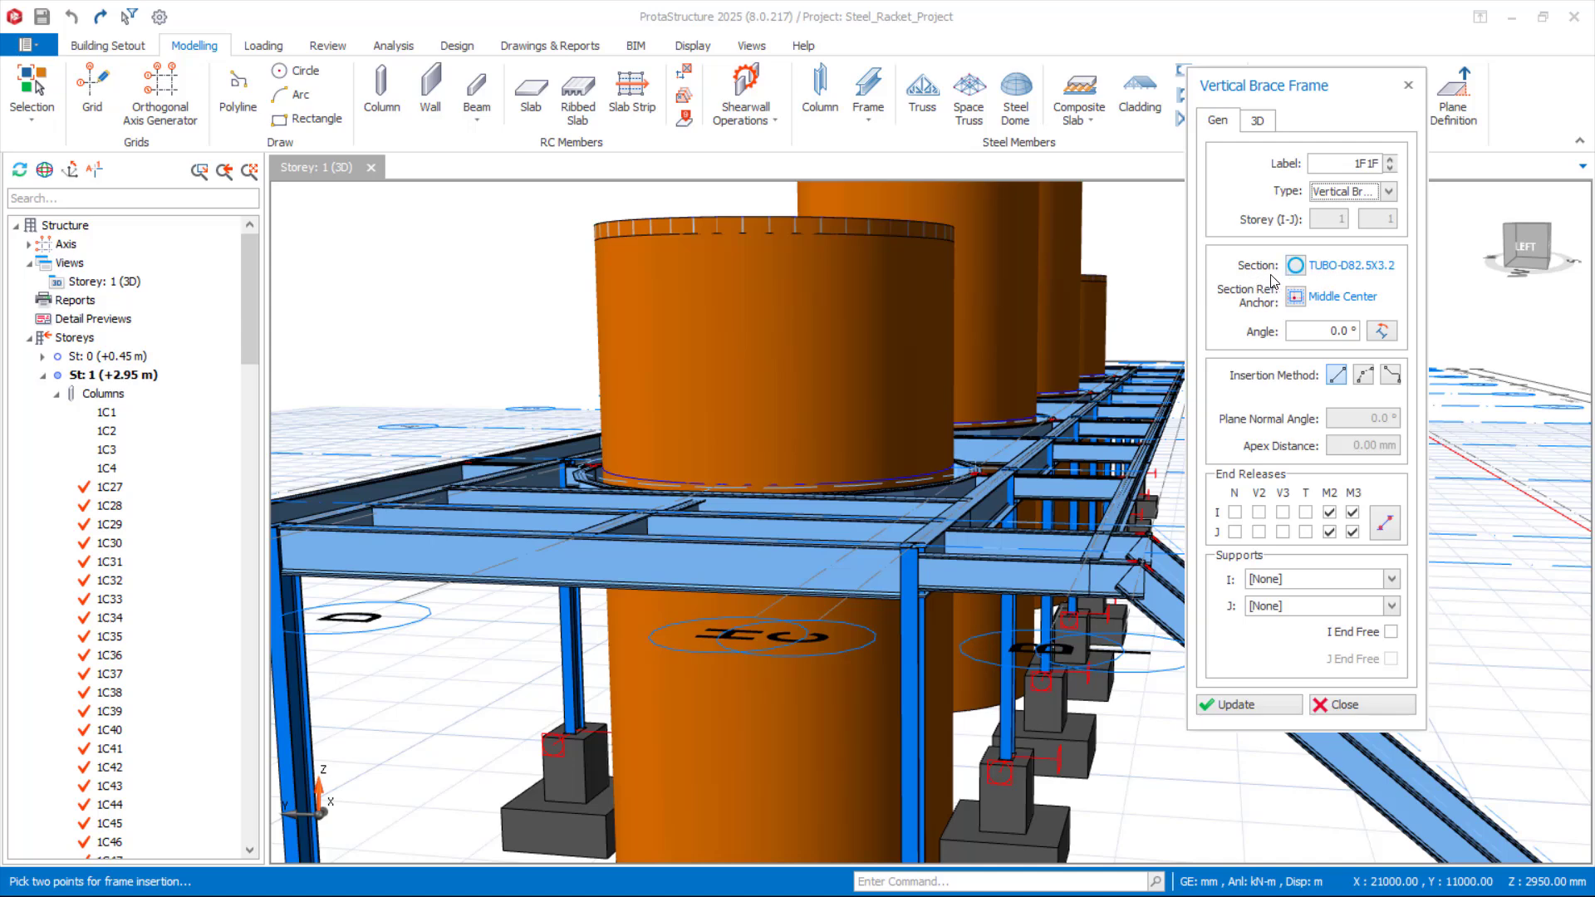
Assign the European tubular section TUBO-D82.5X3.2 to the brace from the steel section database.
click(1295, 268)
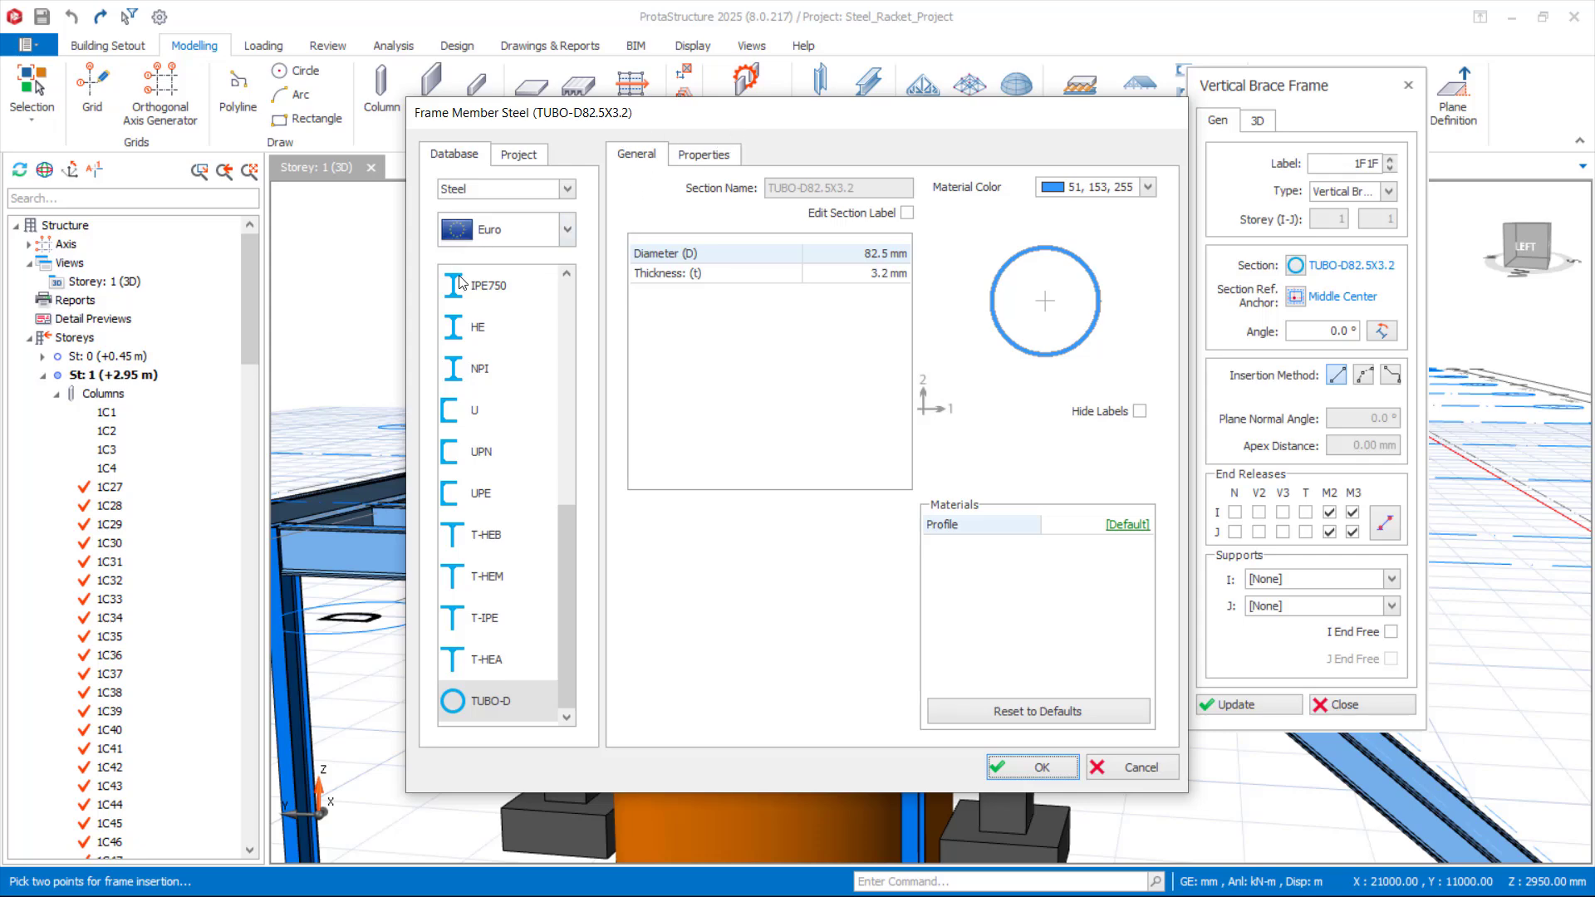
click(487, 703)
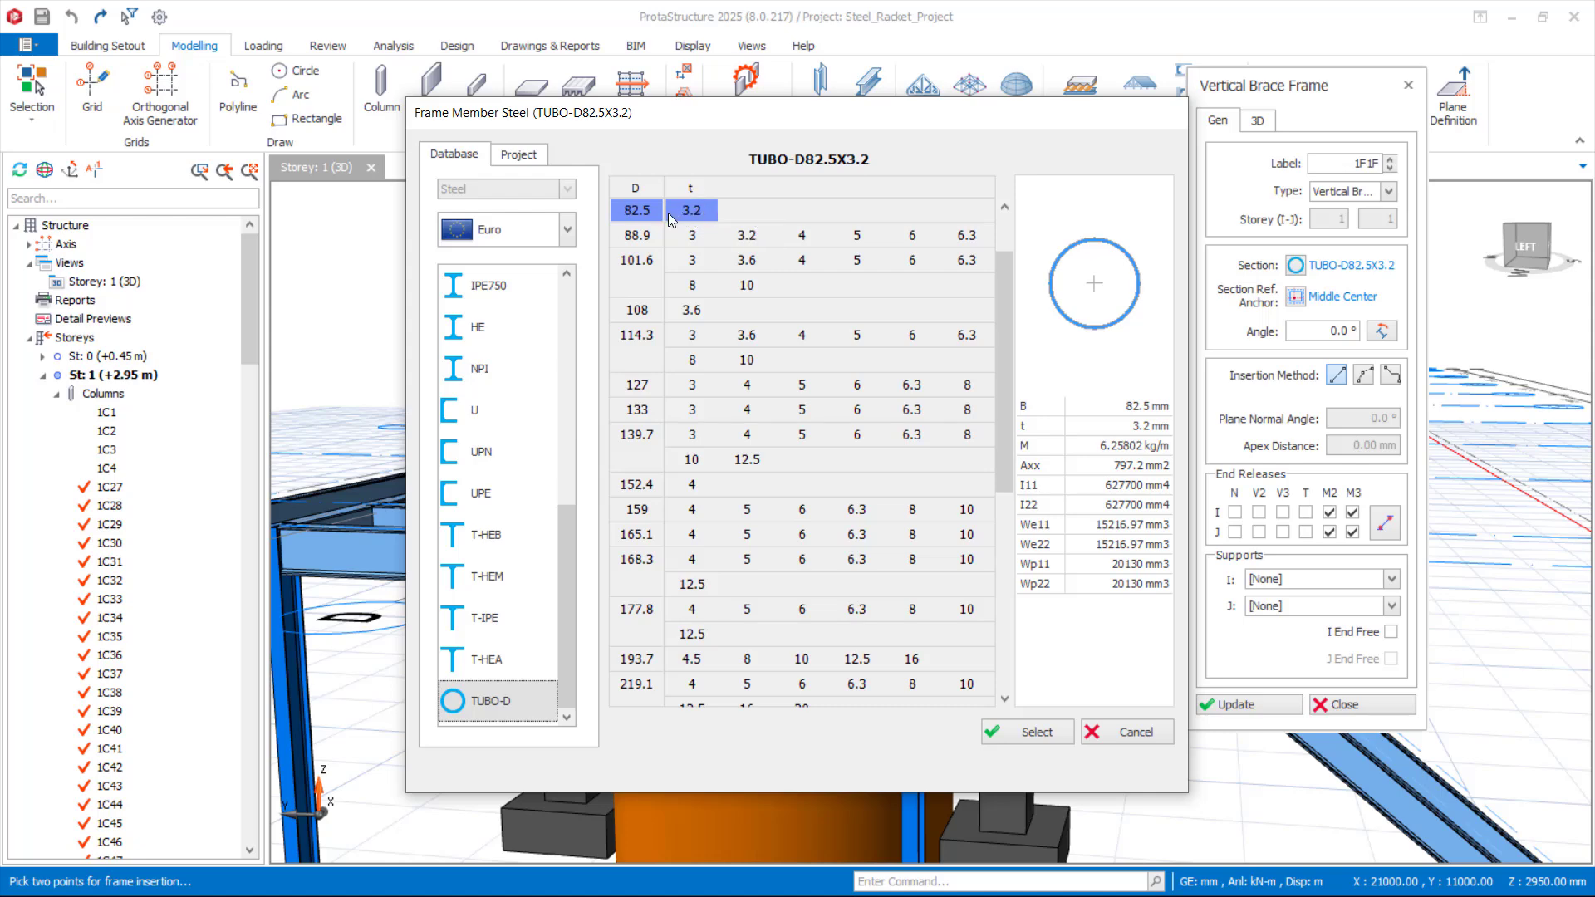
click(1036, 737)
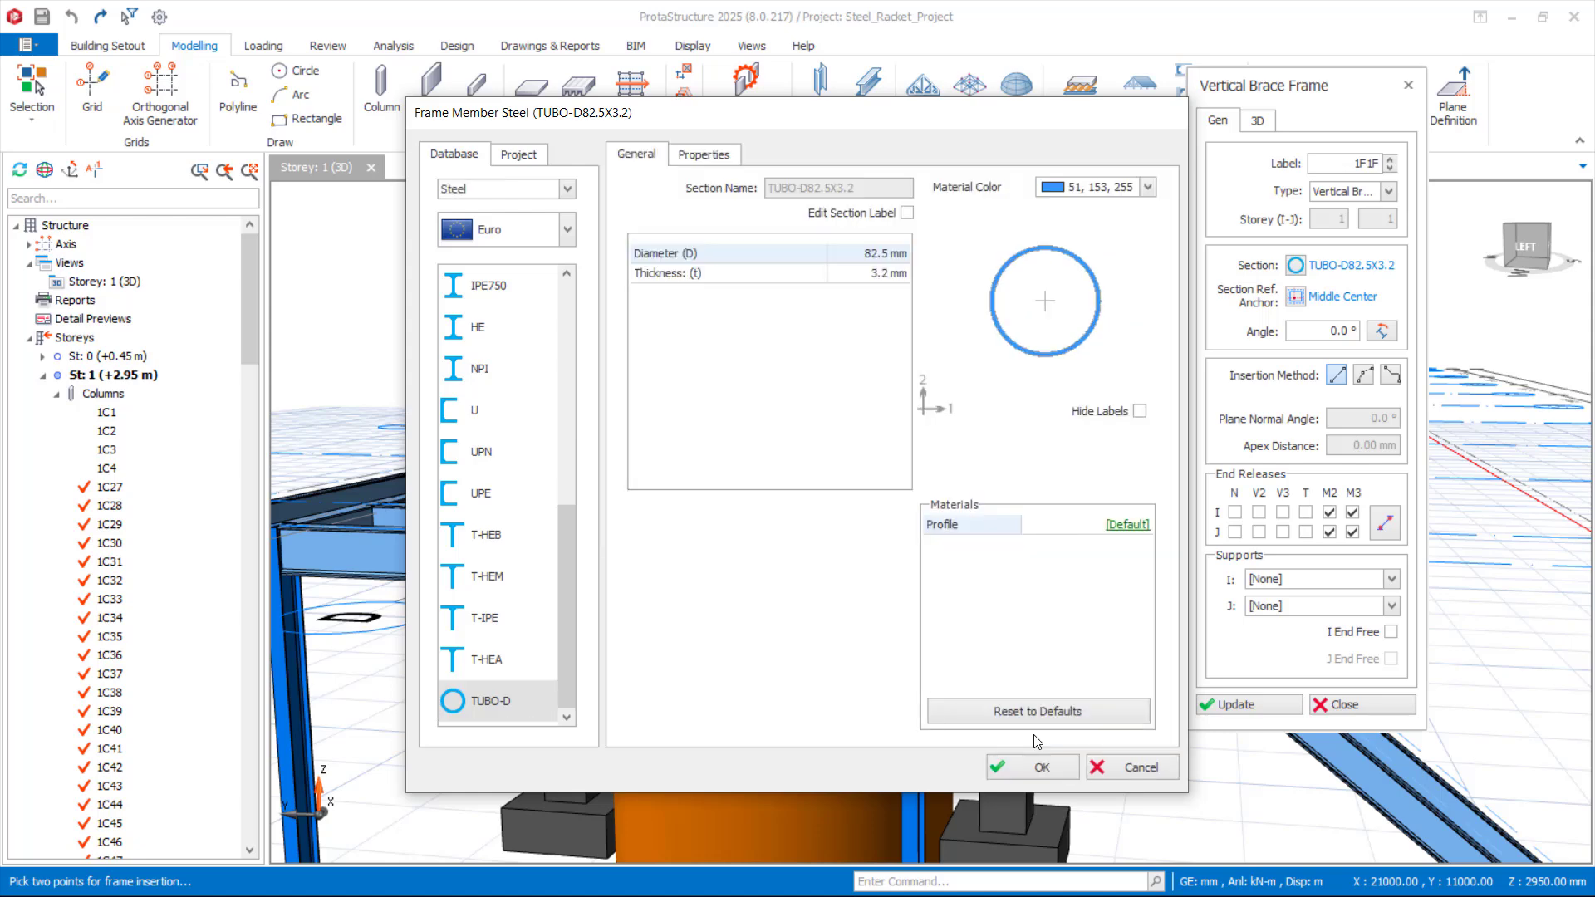
click(1027, 769)
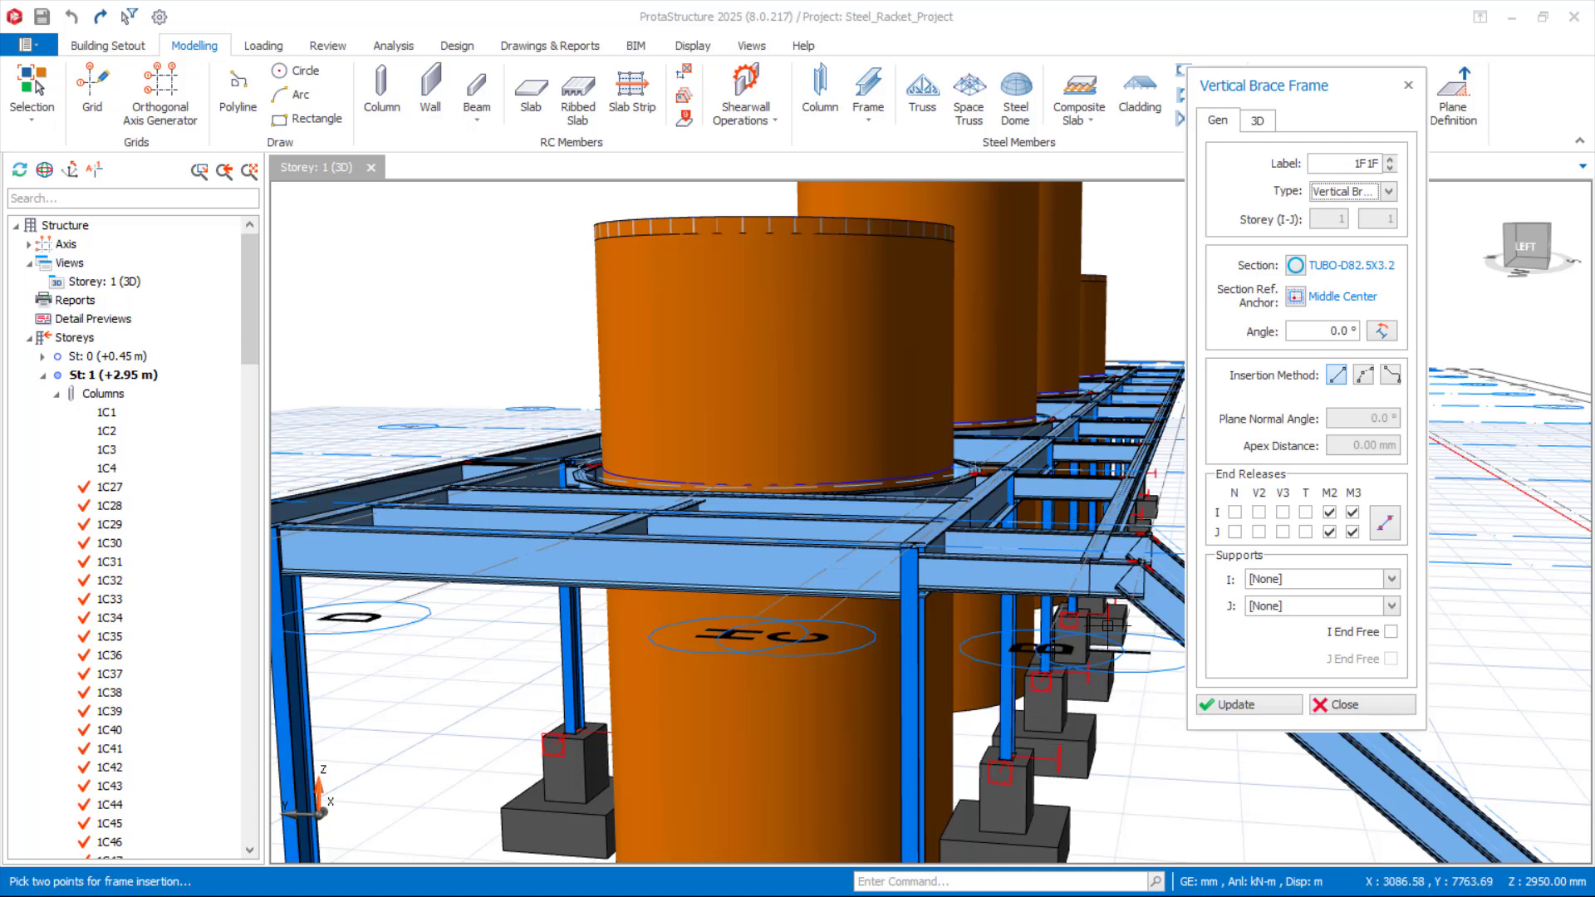
Insert the brace from the upper part of the end column to the 0.75L (750 mm) point of the overhanging beam.
scroll(1126, 615, up, 2)
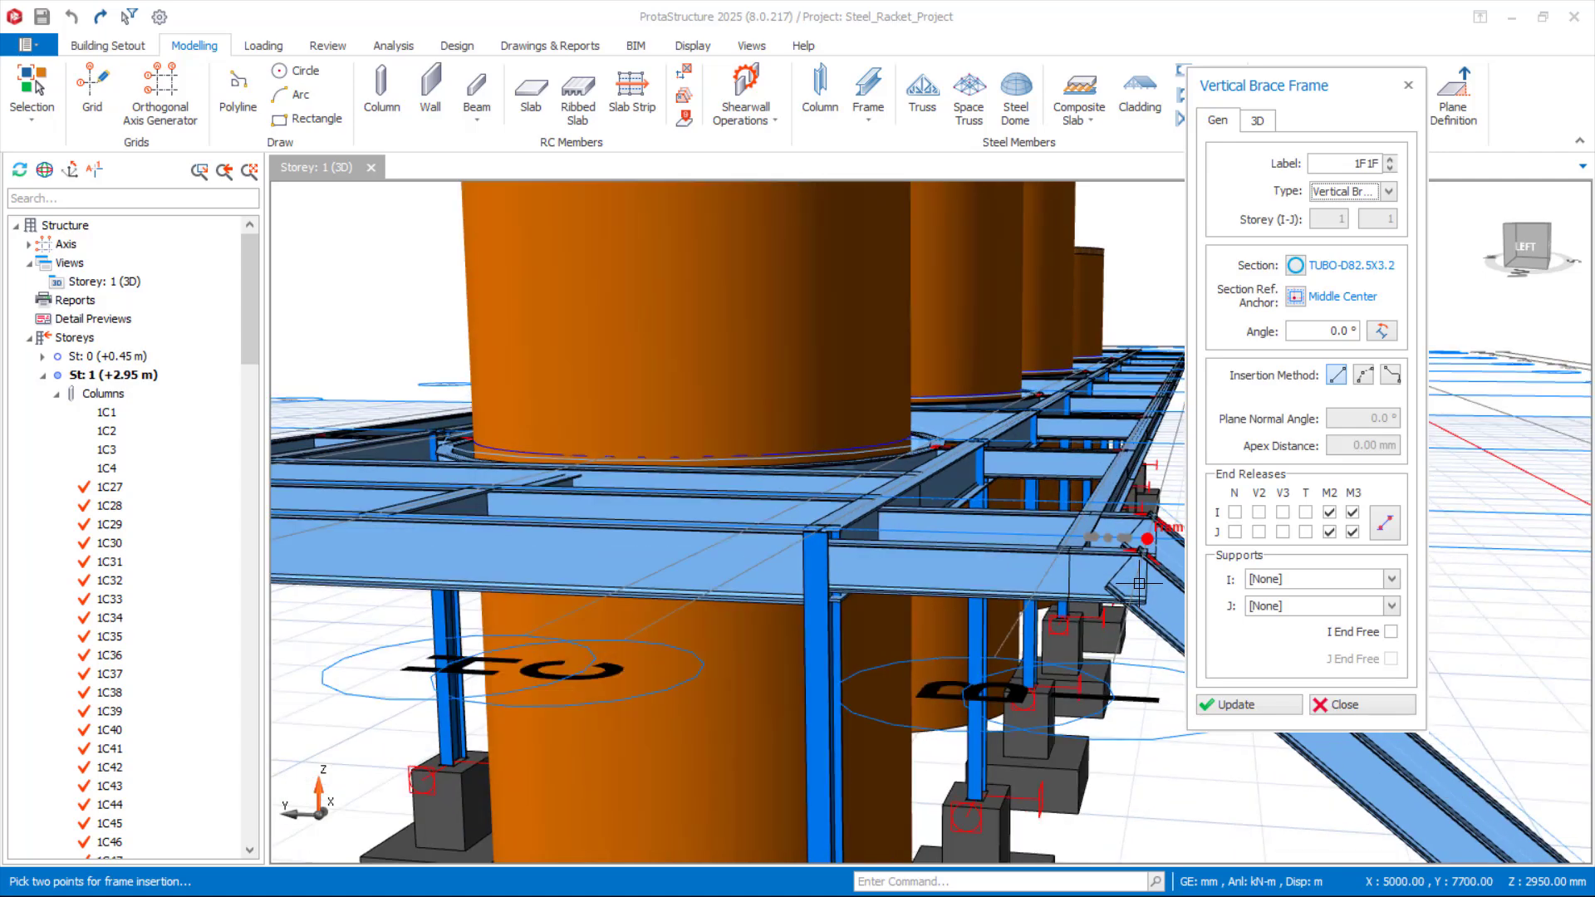
scroll(1139, 584, down, 2)
scroll(1080, 507, down, 2)
scroll(628, 447, up, 3)
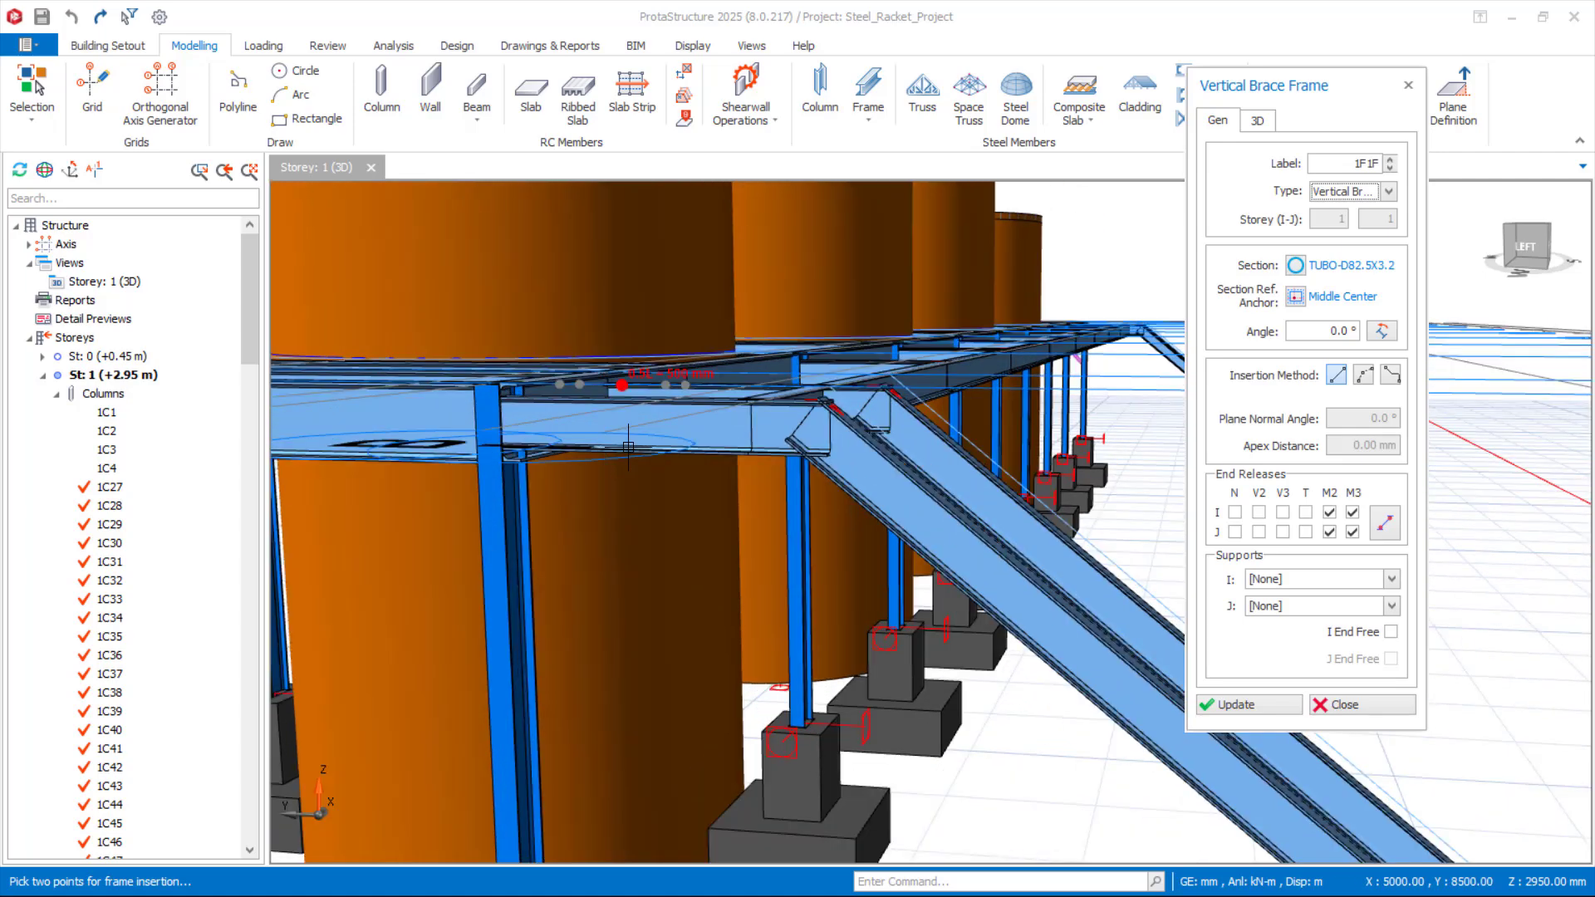
click(508, 548)
shift+middle_drag(663, 615, 695, 609)
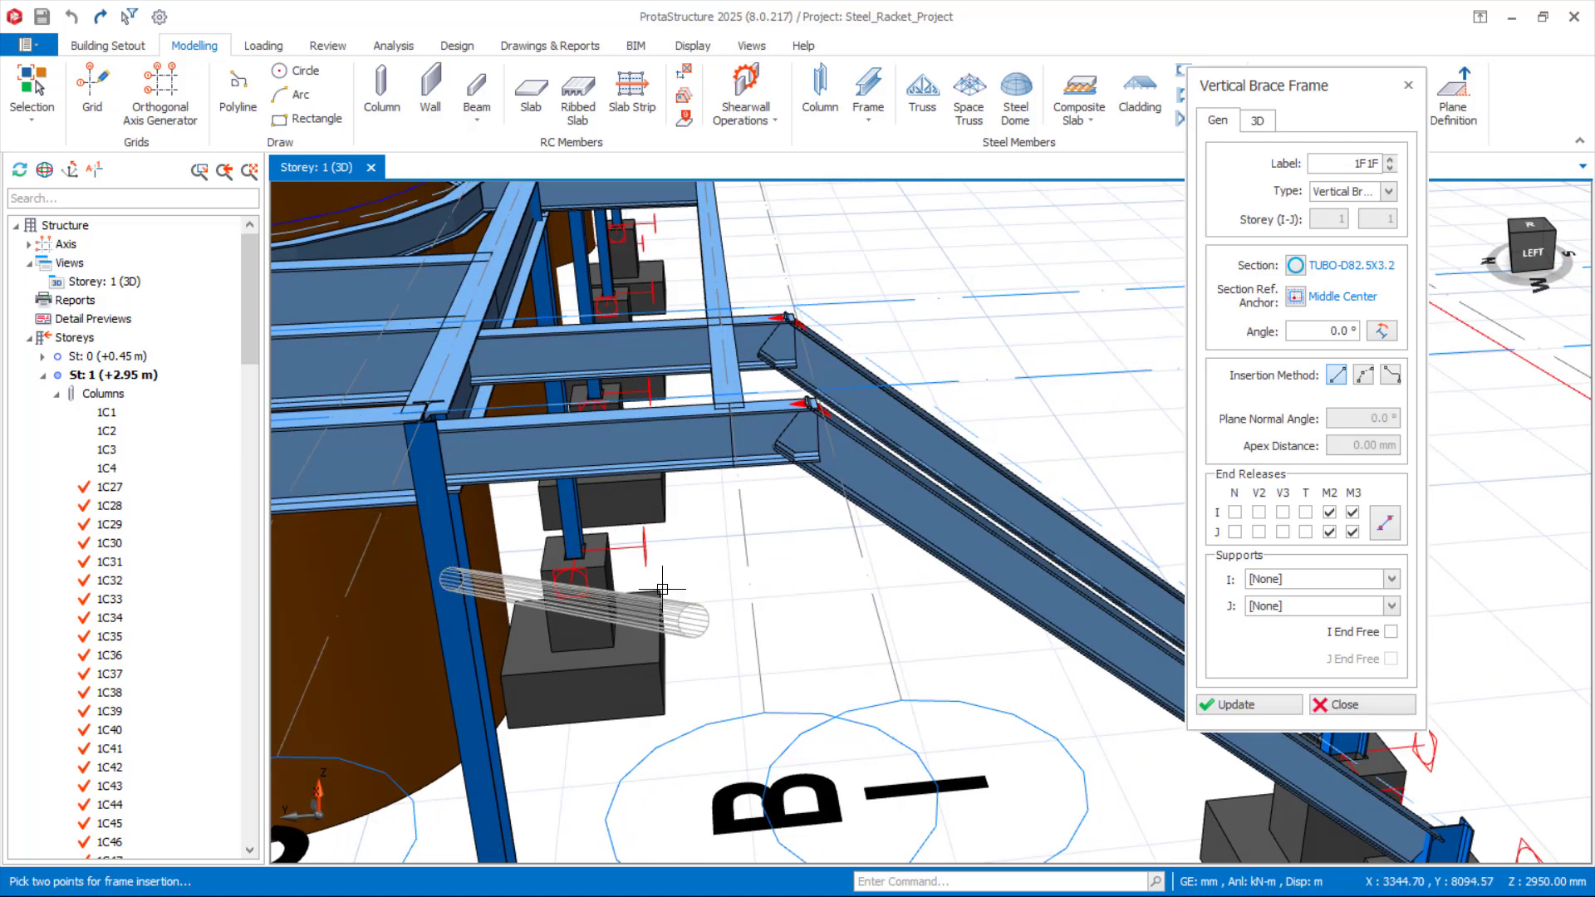
click(670, 410)
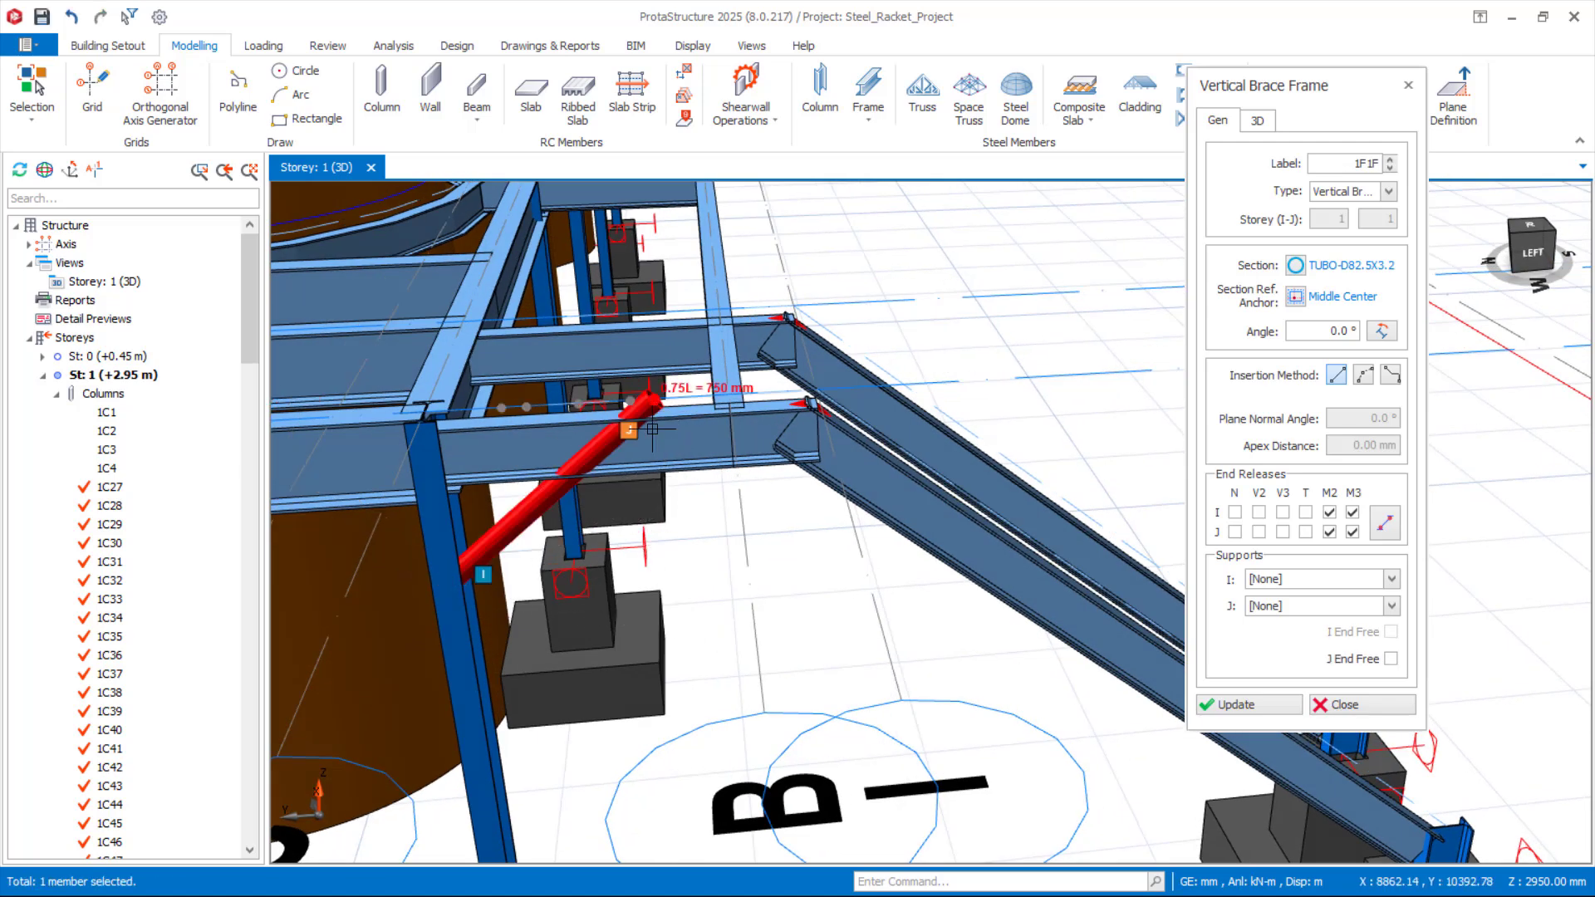
Set the new brace's J-end analytical Z offset to -100 mm.
scroll(397, 565, up, 4)
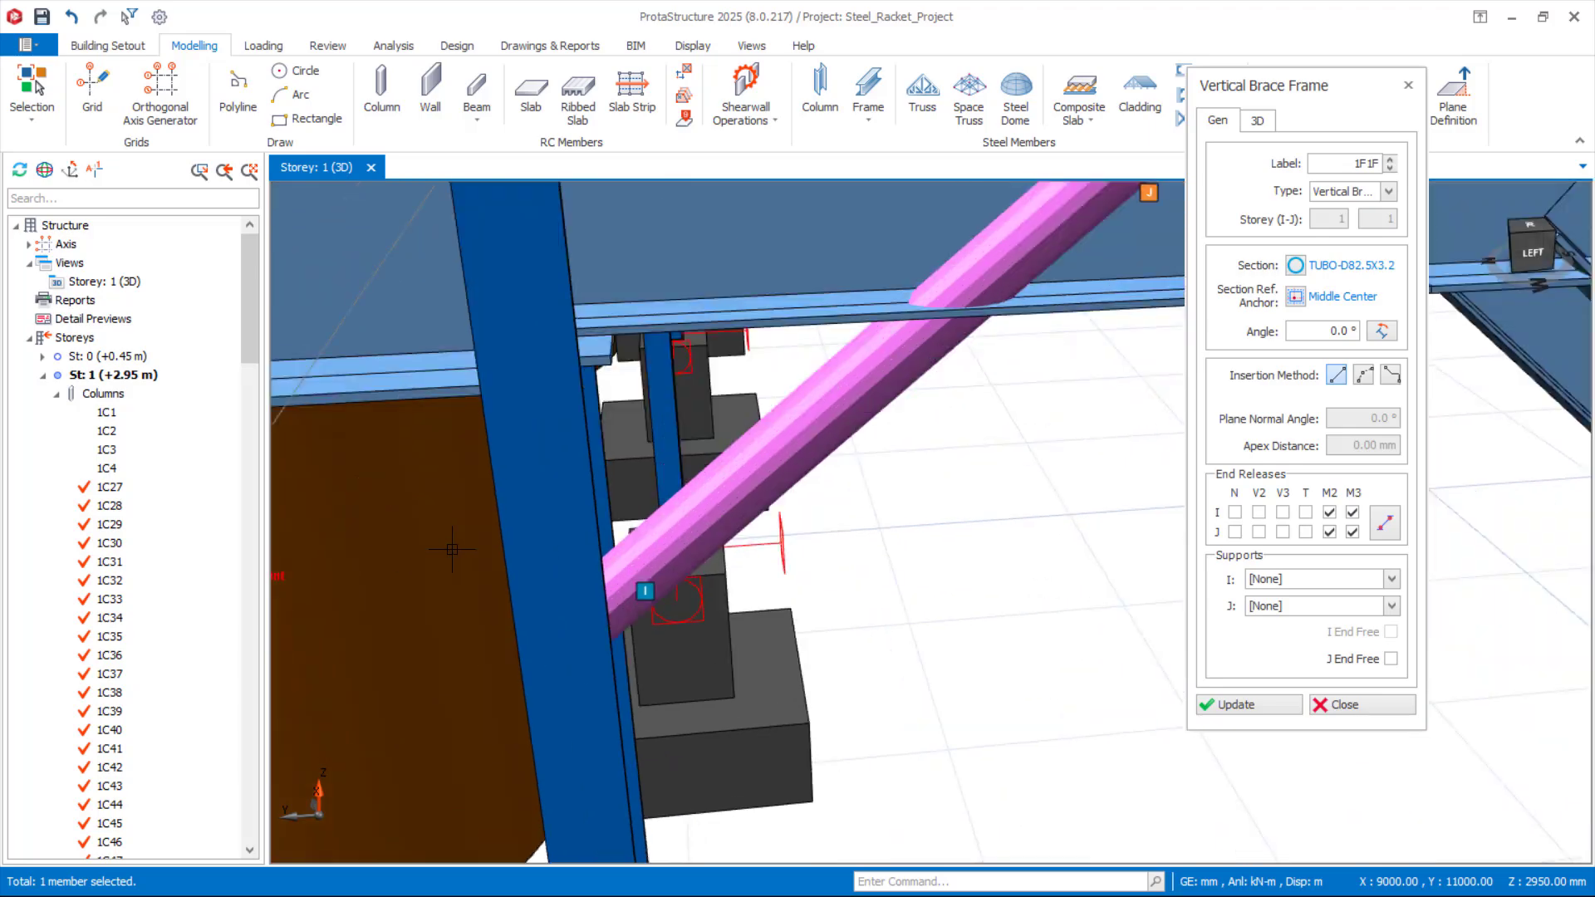
scroll(894, 625, down, 4)
scroll(944, 579, up, 1)
middle_drag(888, 620, 826, 594)
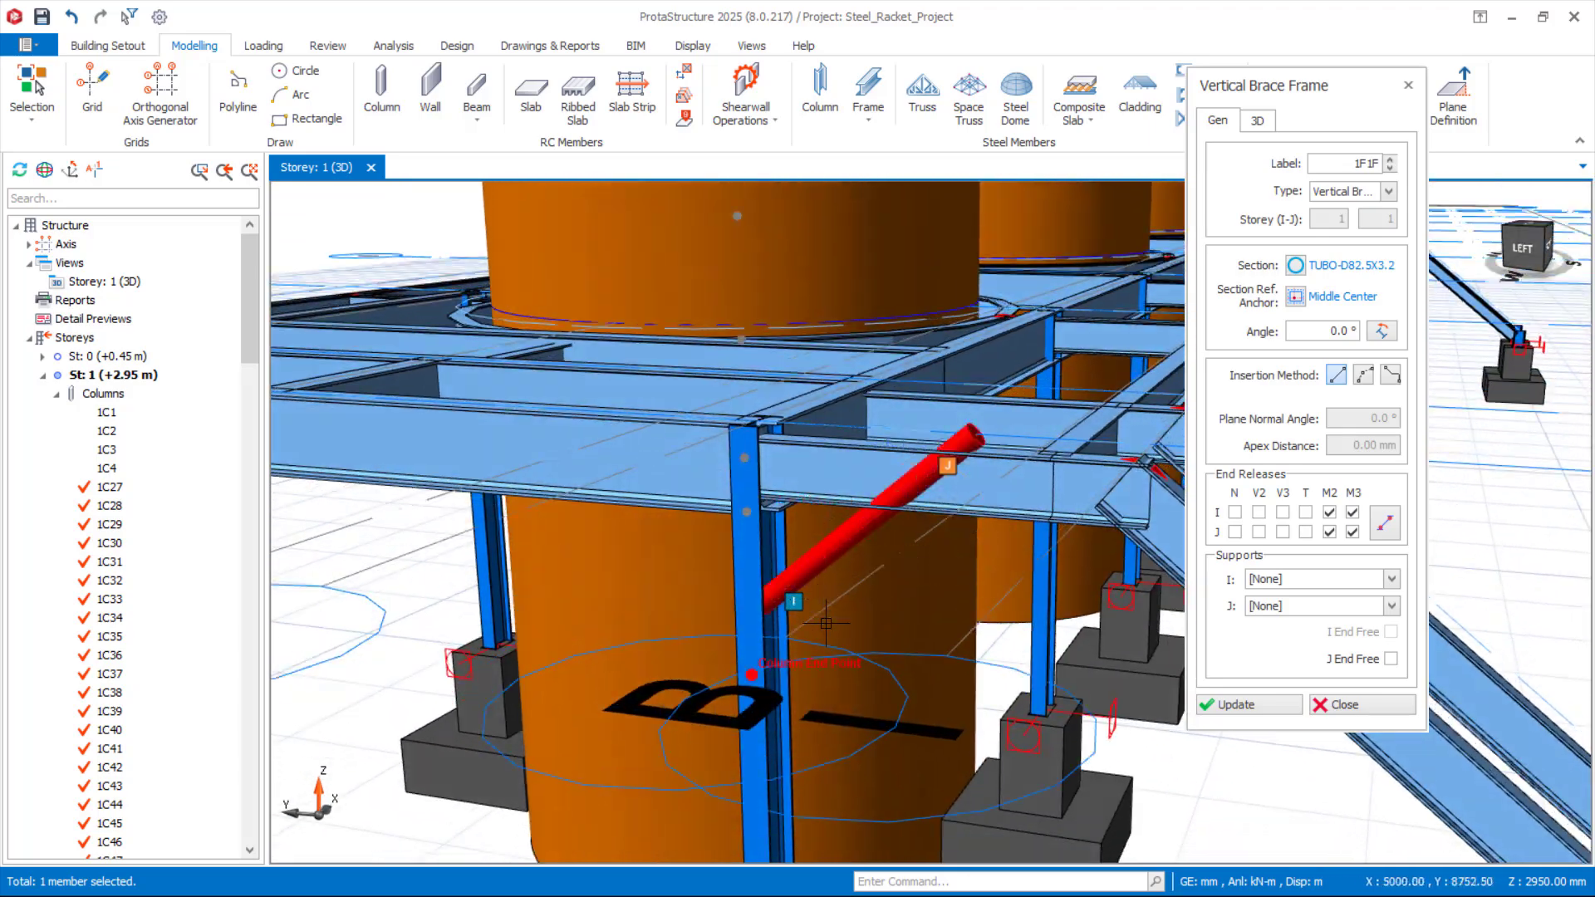
scroll(852, 621, up, 3)
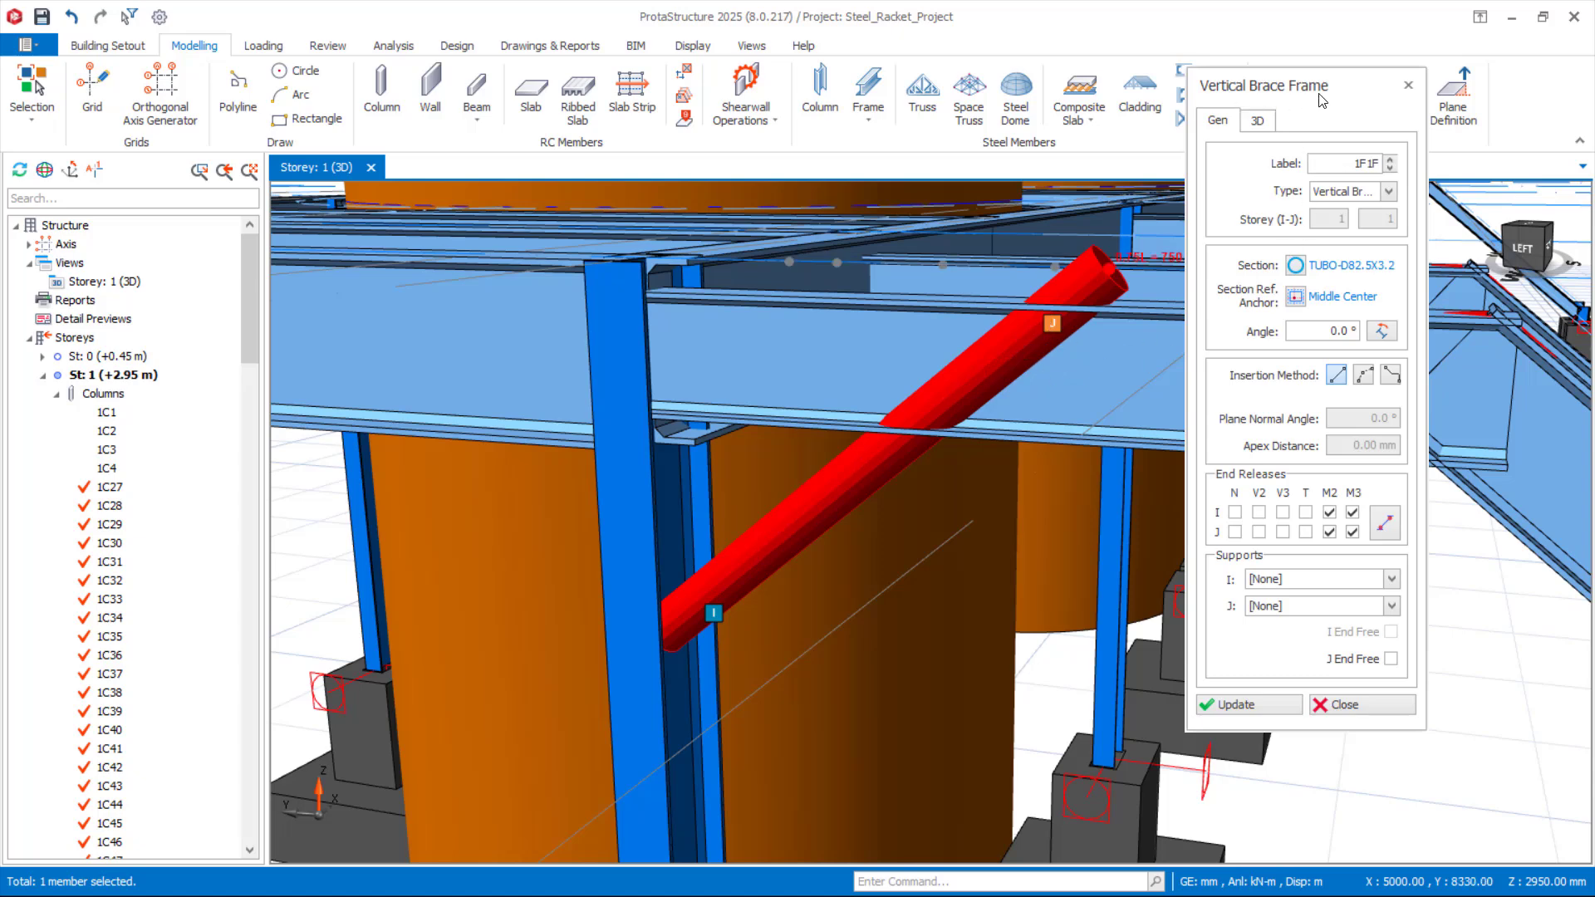
click(1257, 123)
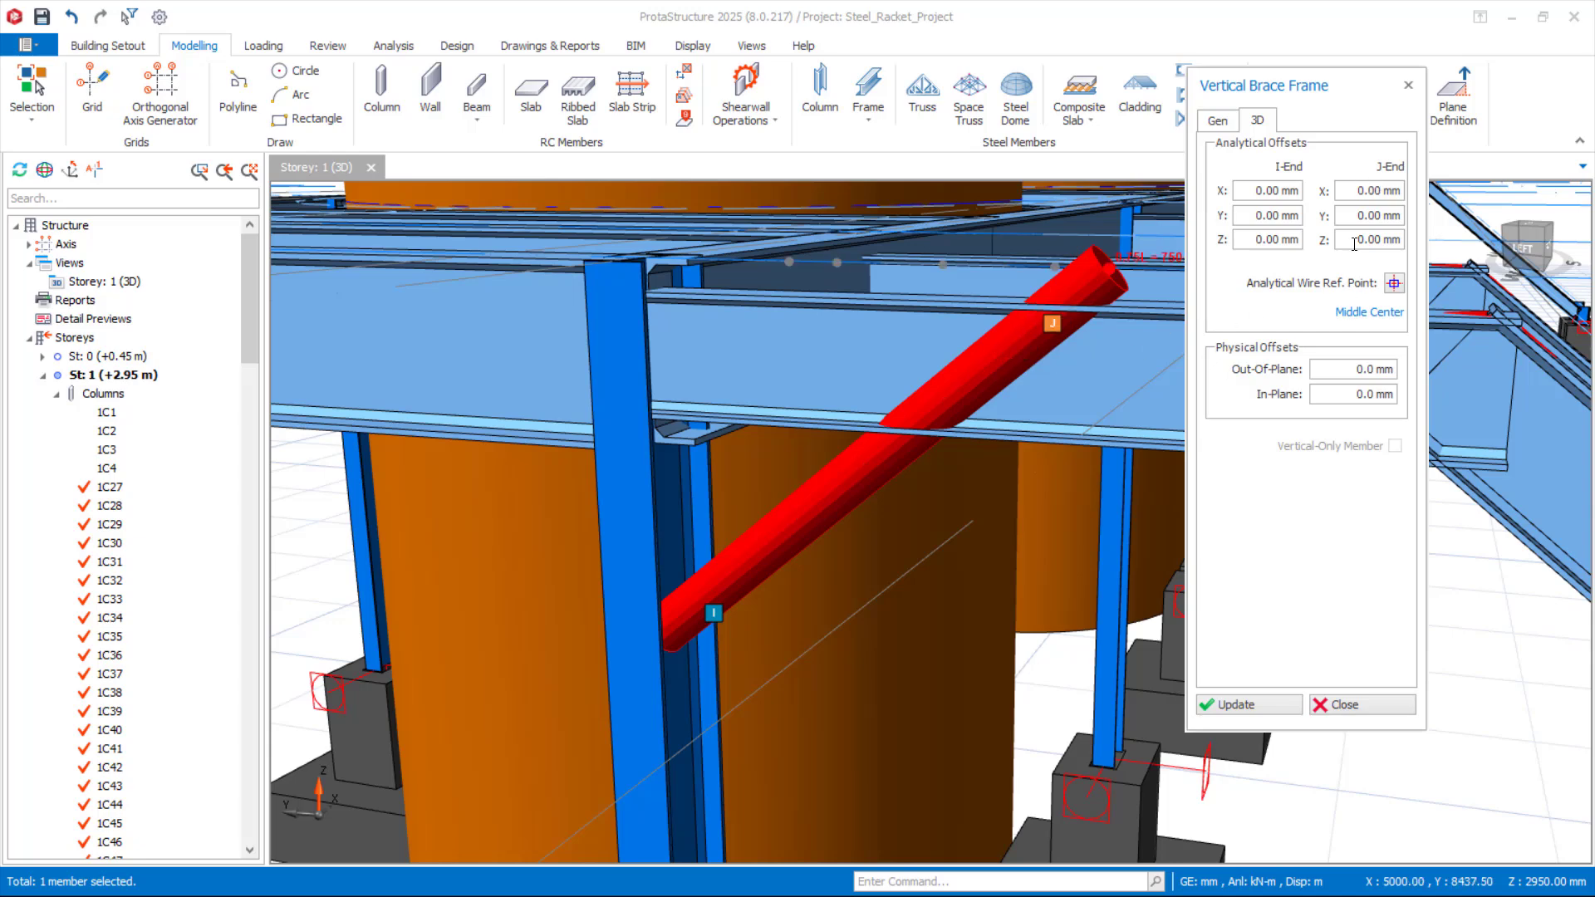
drag(1372, 241, 1396, 246)
text(10)
click(1250, 704)
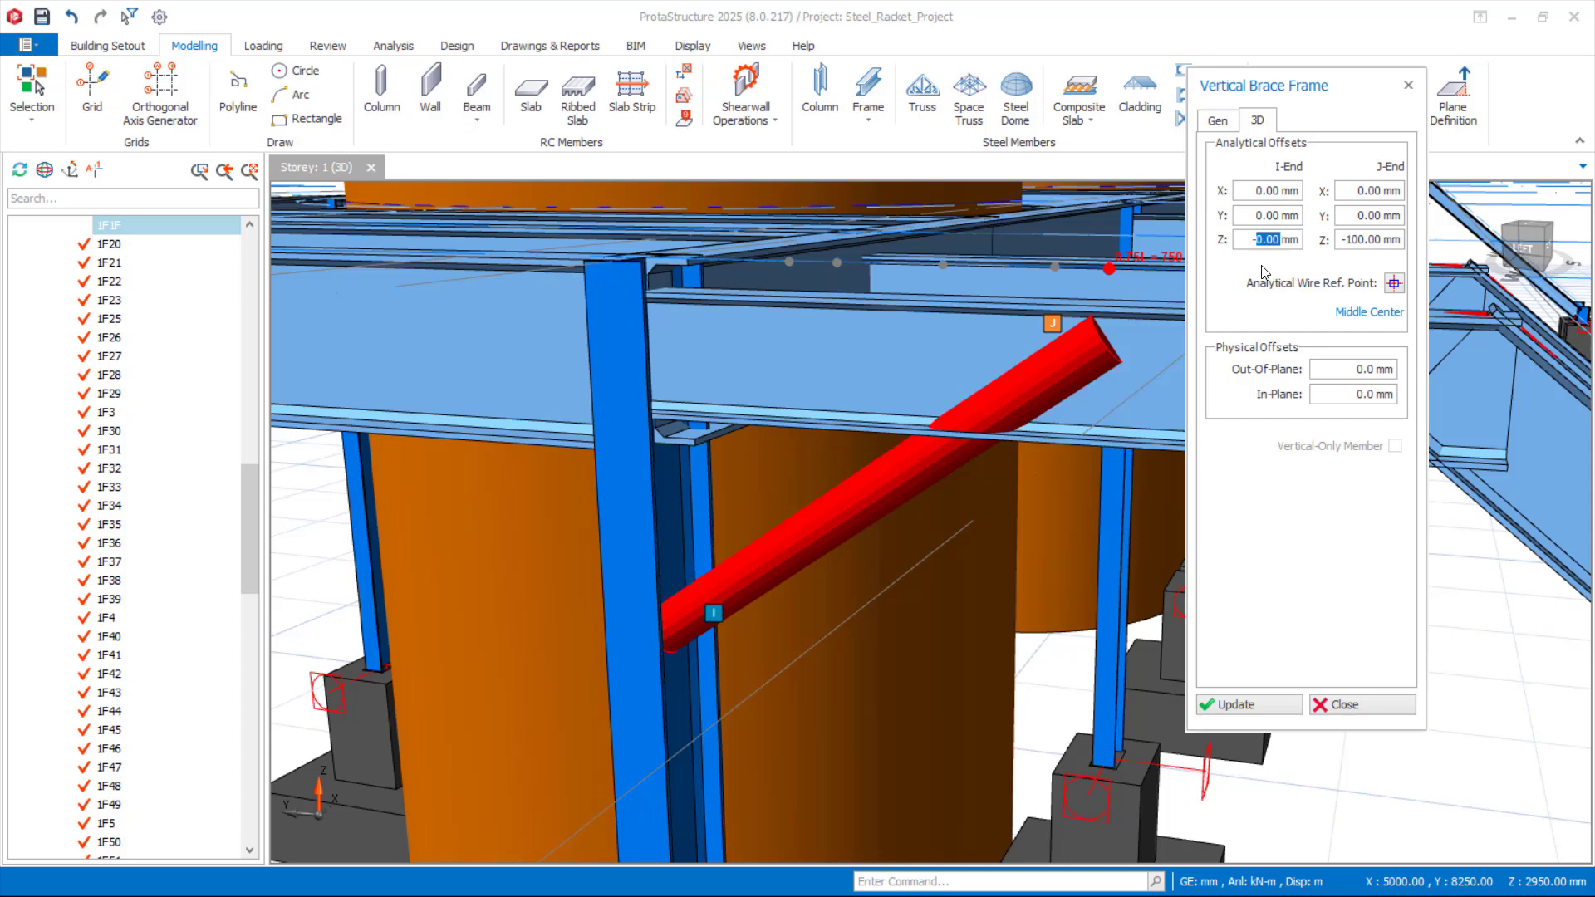
Set the brace's I-end analytical Z offset to -150 mm and finish editing the brace.
text(0)
click(1235, 706)
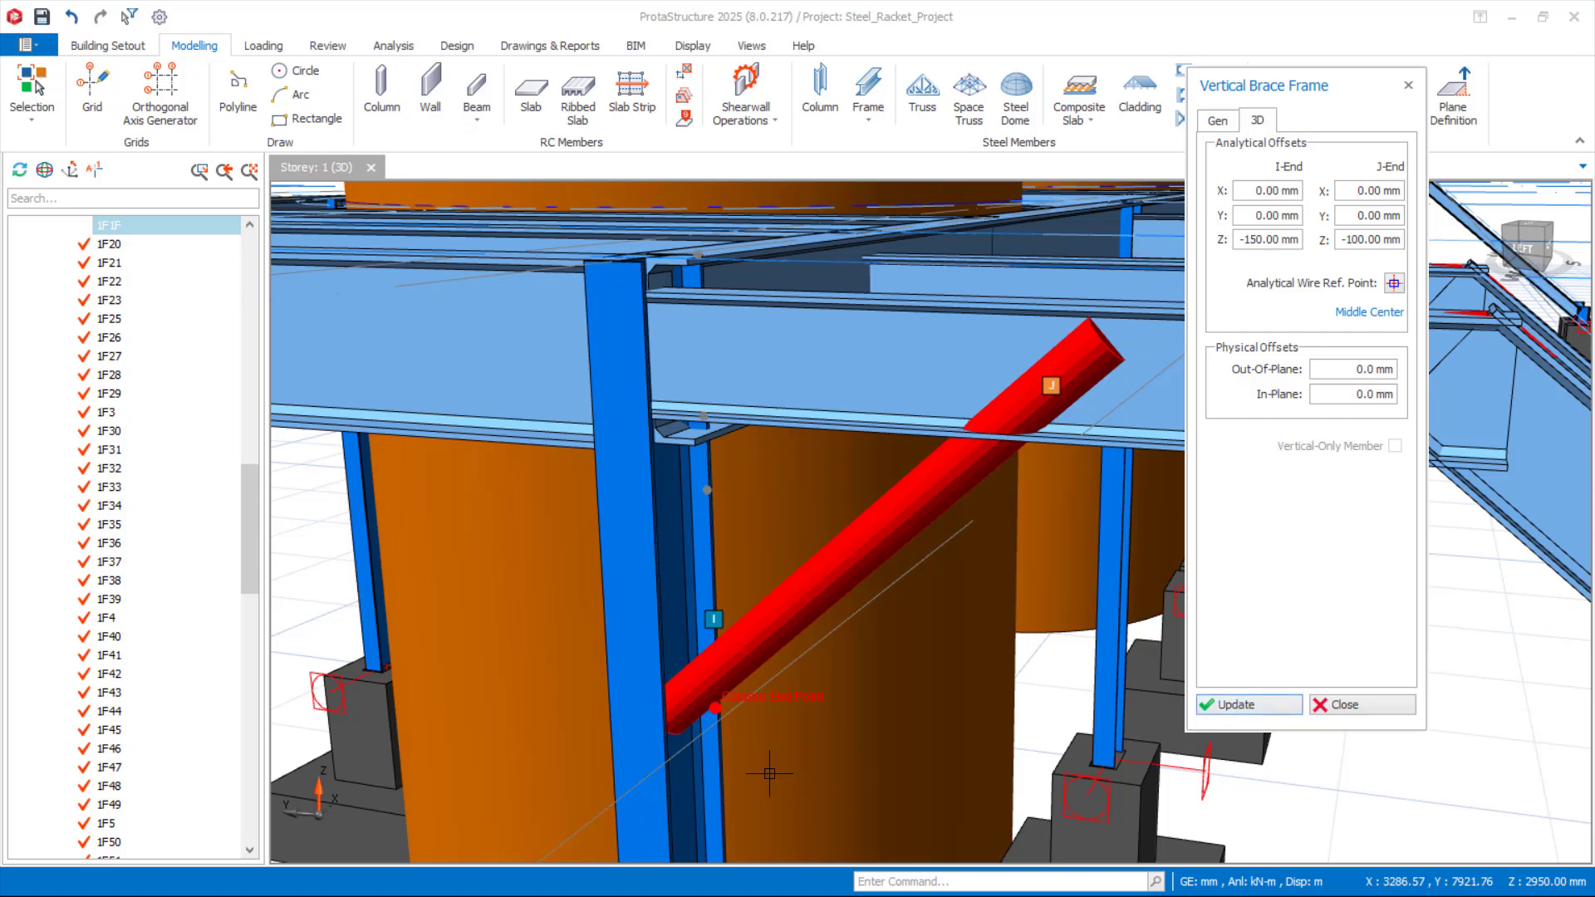
scroll(687, 631, up, 1)
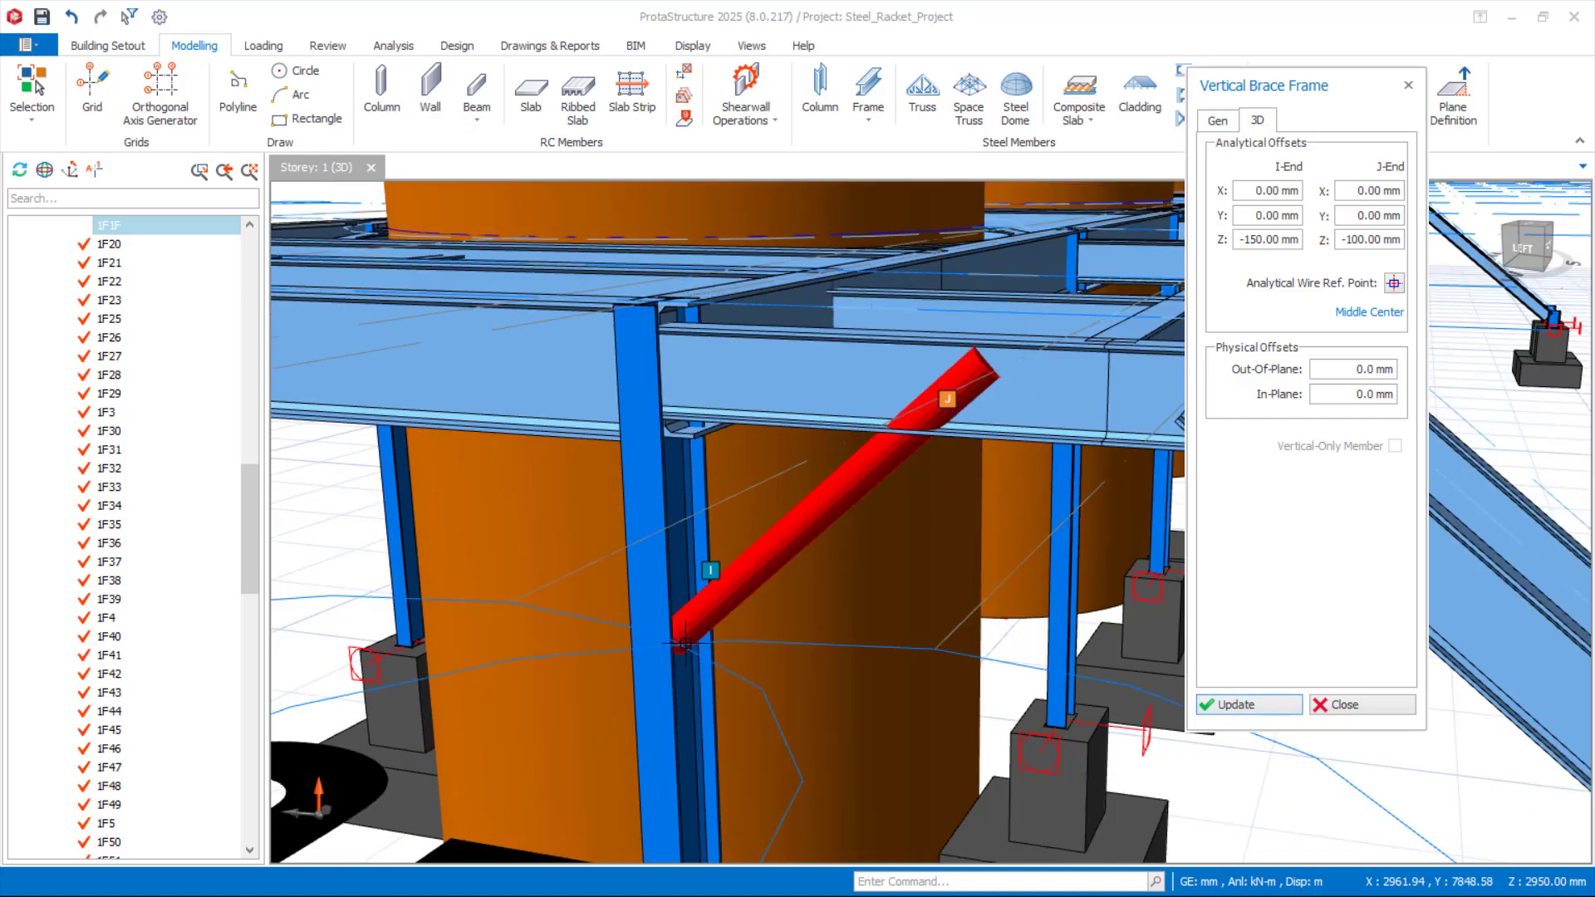
click(1378, 711)
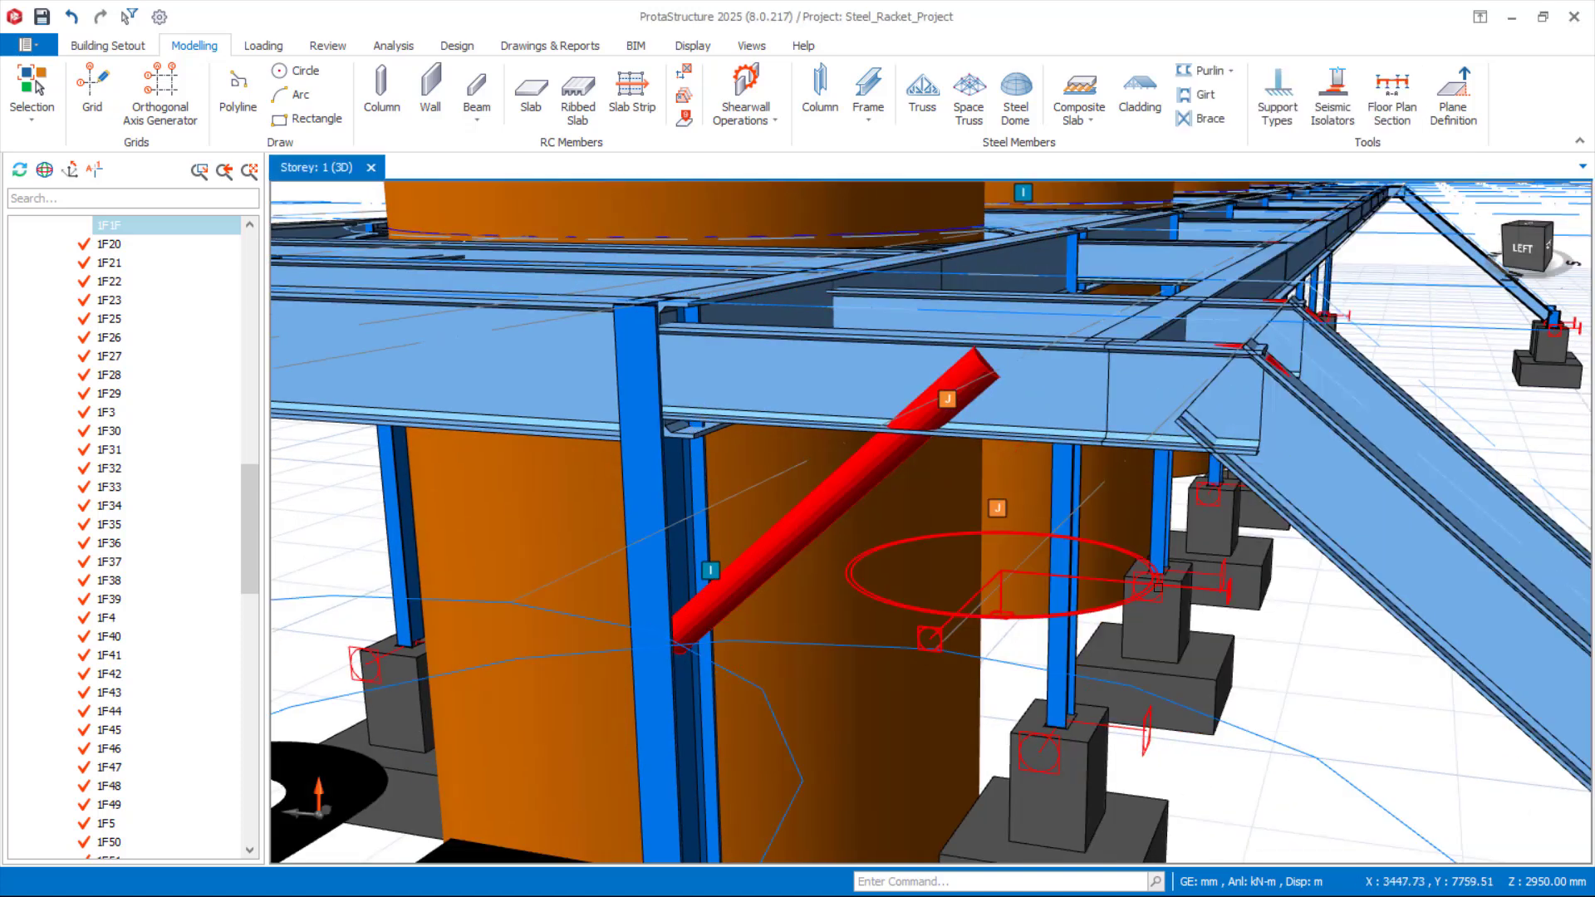
key(Escape)
scroll(847, 448, down, 1)
scroll(812, 506, up, 1)
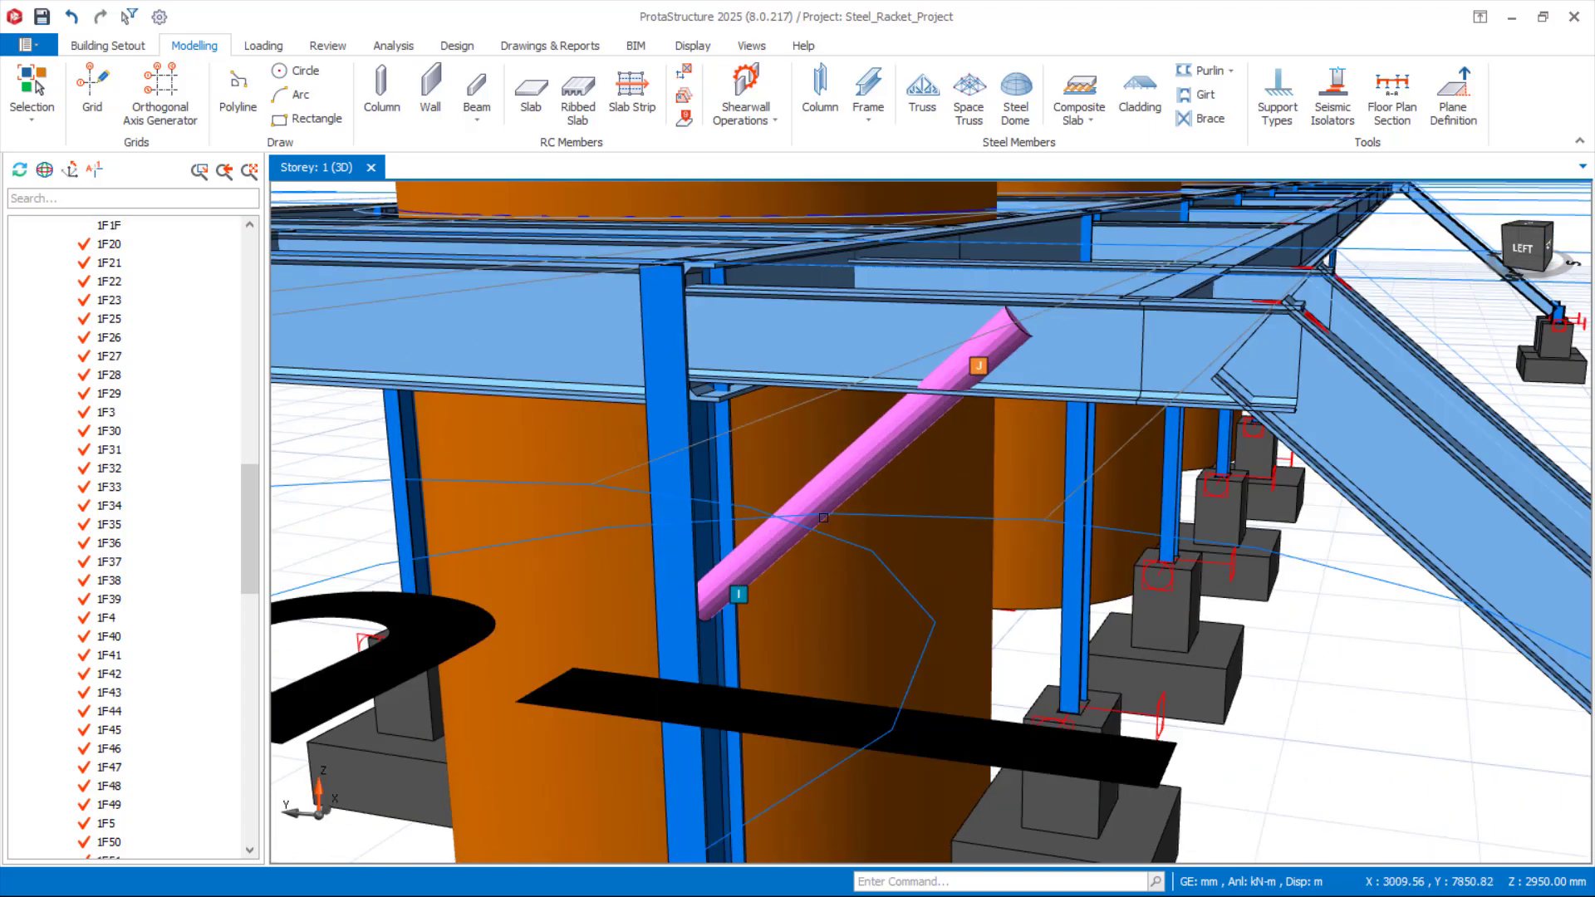
Save the project with the adjusted brace.
middle_drag(812, 515, 858, 510)
scroll(1222, 483, down, 1)
middle_drag(1222, 482, 814, 532)
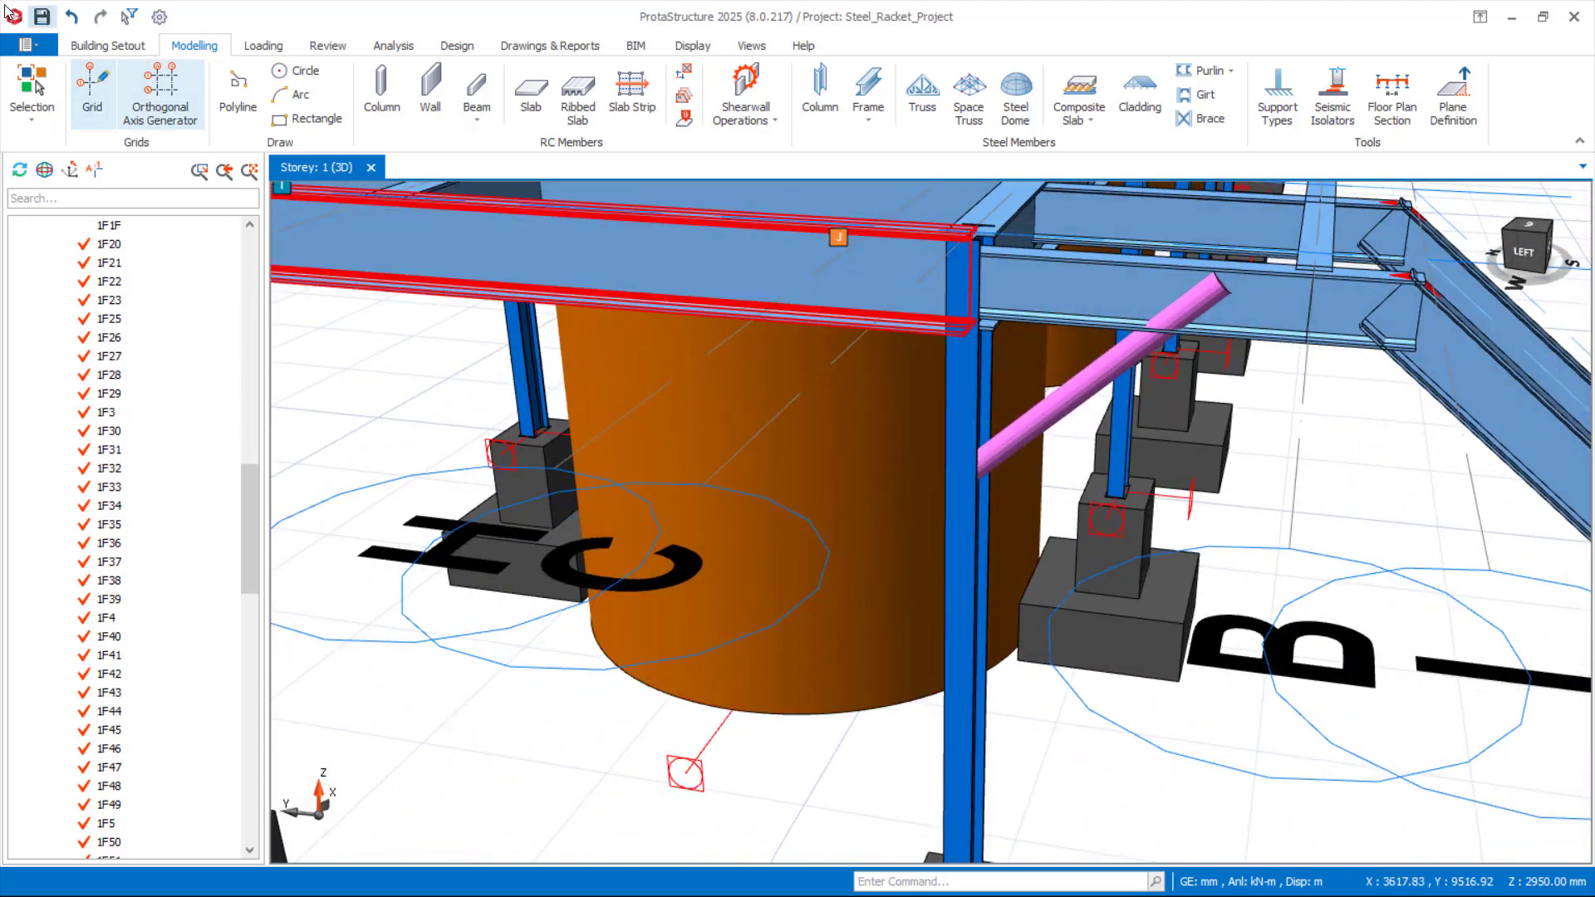
click(45, 20)
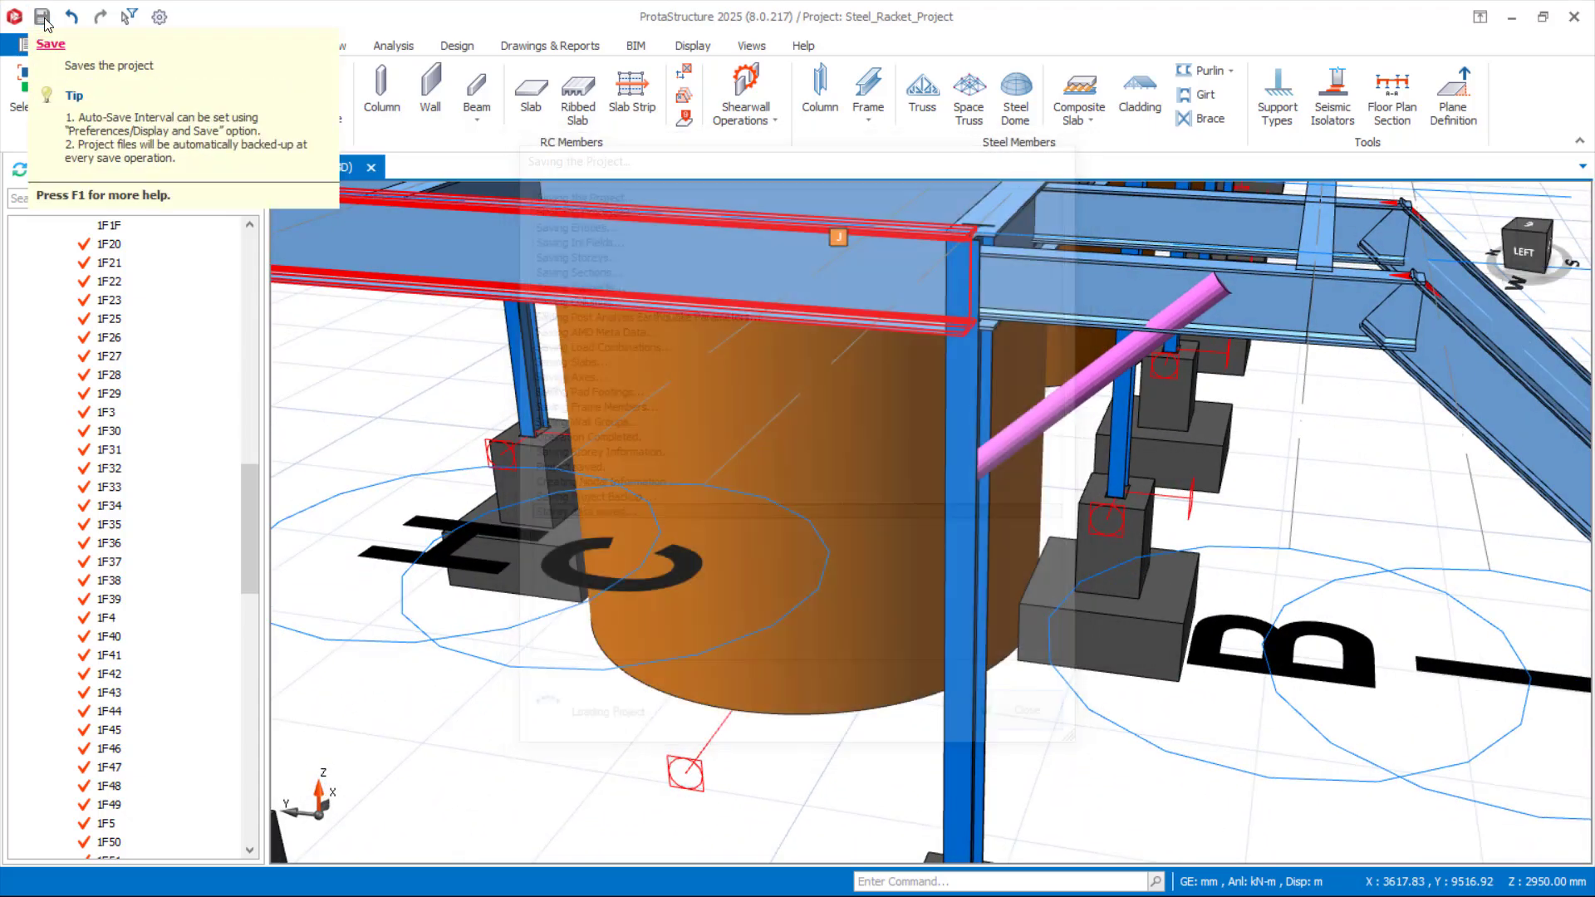
Start a copy of the tubular brace, taking the insertion point at the overhanging beam's outer end as the base point.
scroll(665, 635, down, 4)
scroll(788, 629, up, 2)
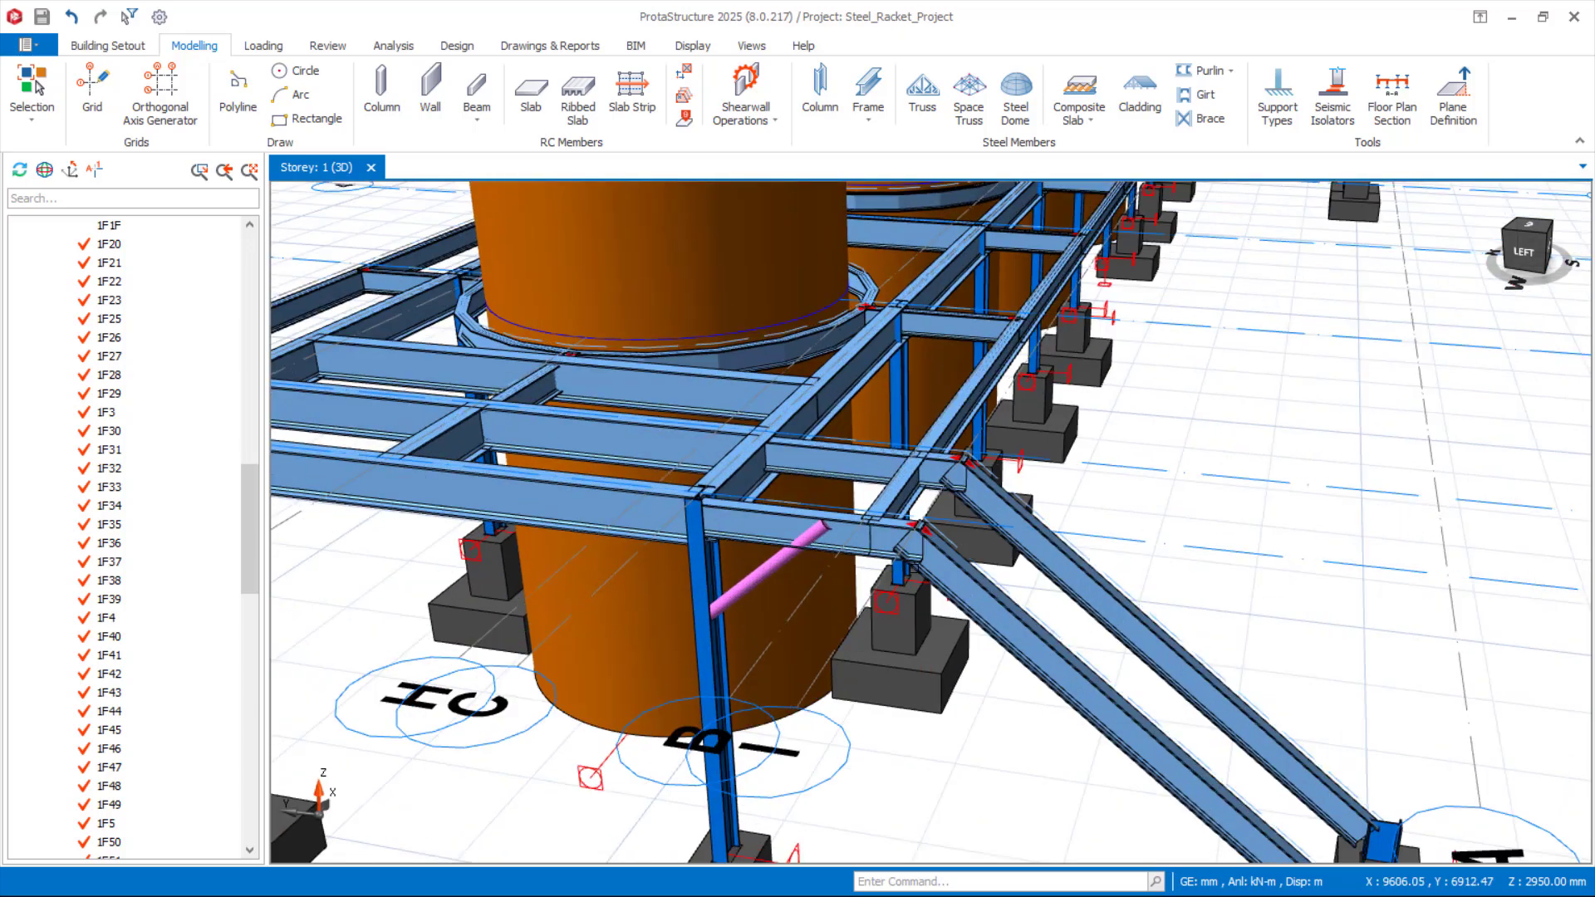
scroll(819, 653, up, 1)
scroll(819, 653, up, 1)
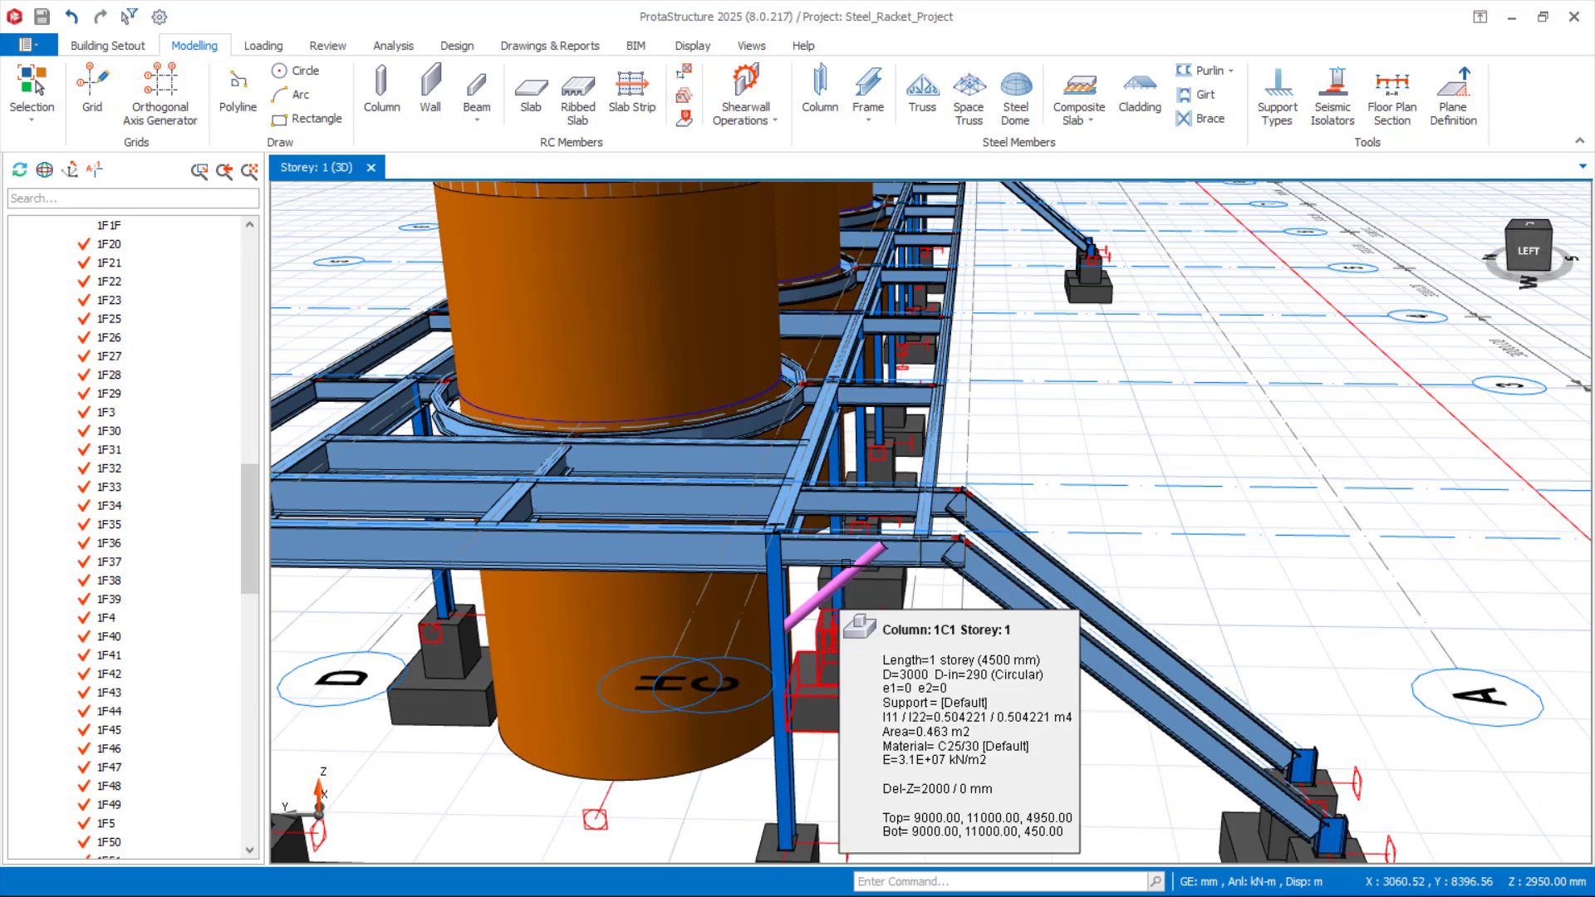
click(808, 603)
right_click(810, 604)
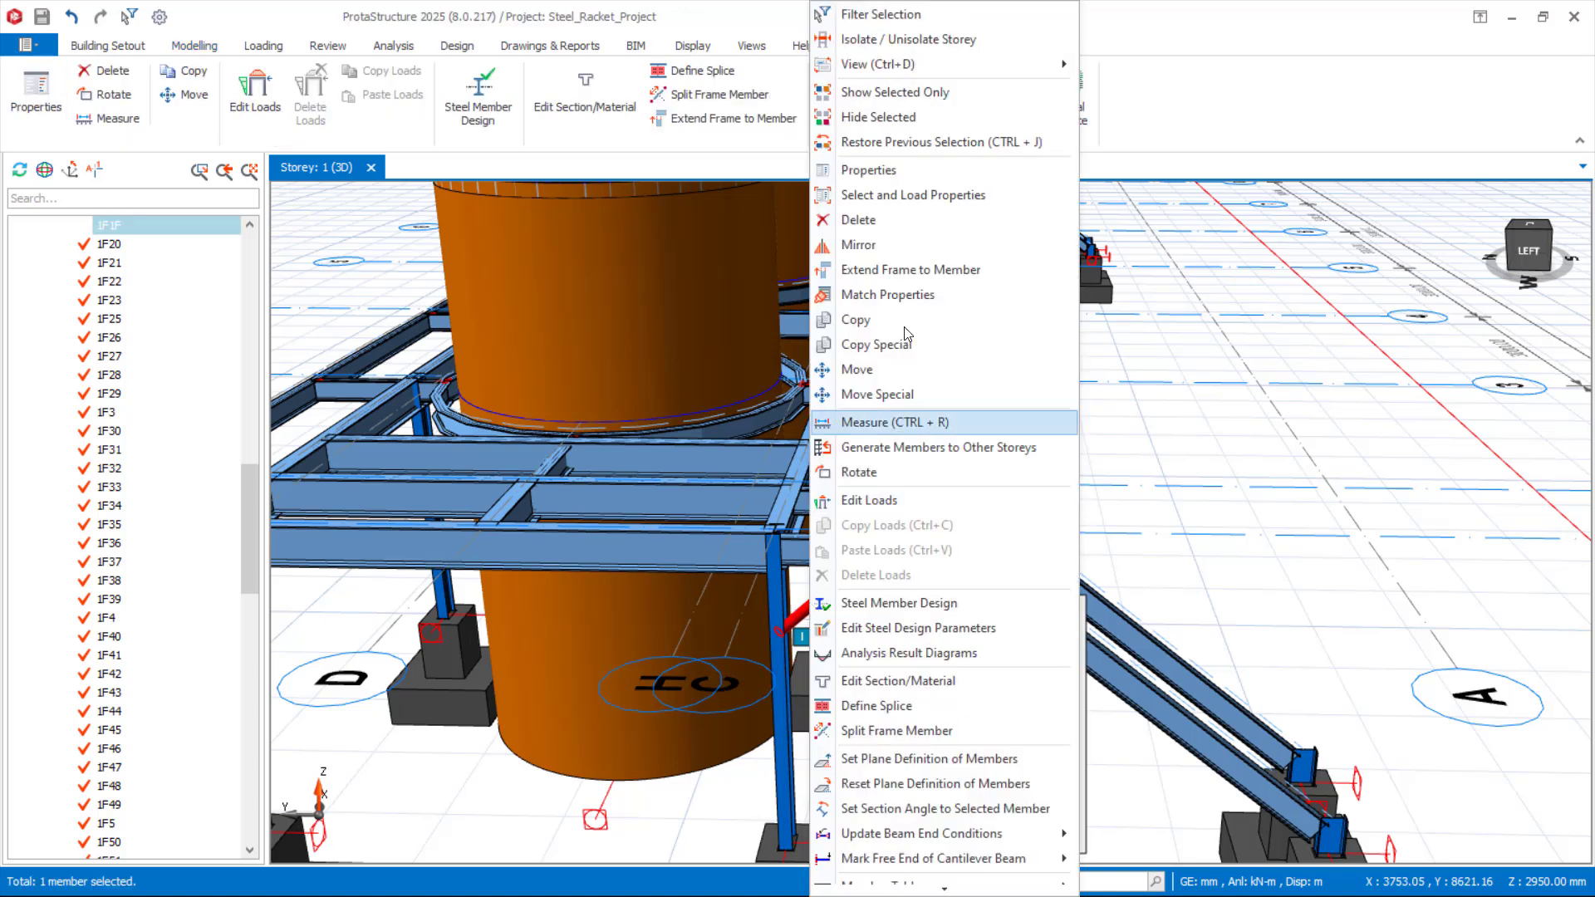
click(856, 320)
scroll(1110, 359, down, 2)
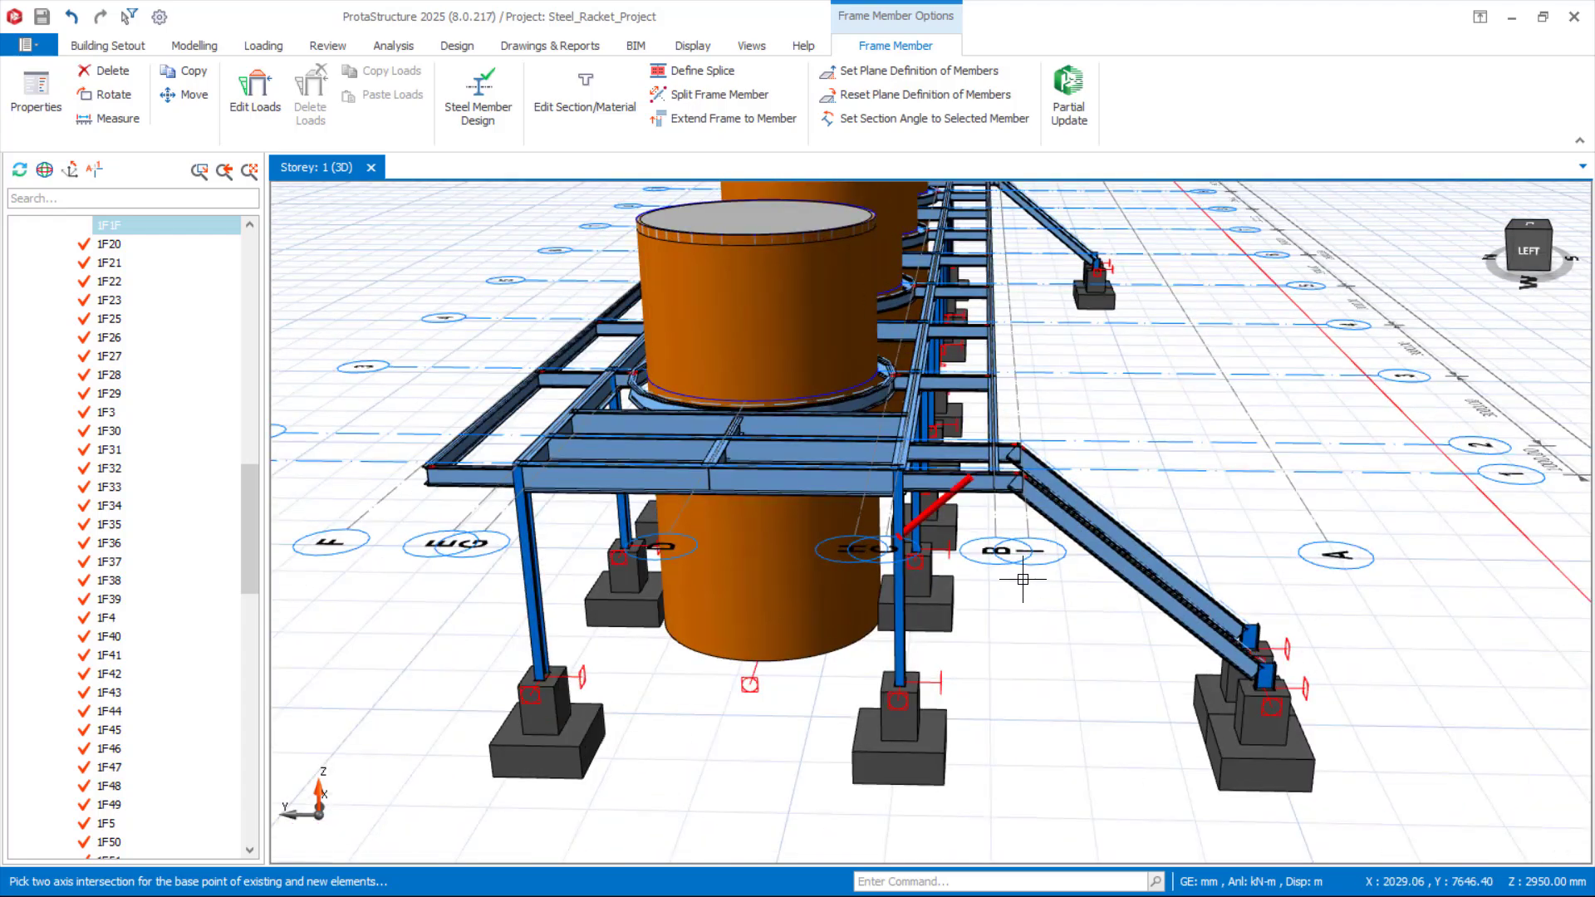
middle_drag(1022, 578, 938, 621)
scroll(937, 622, up, 8)
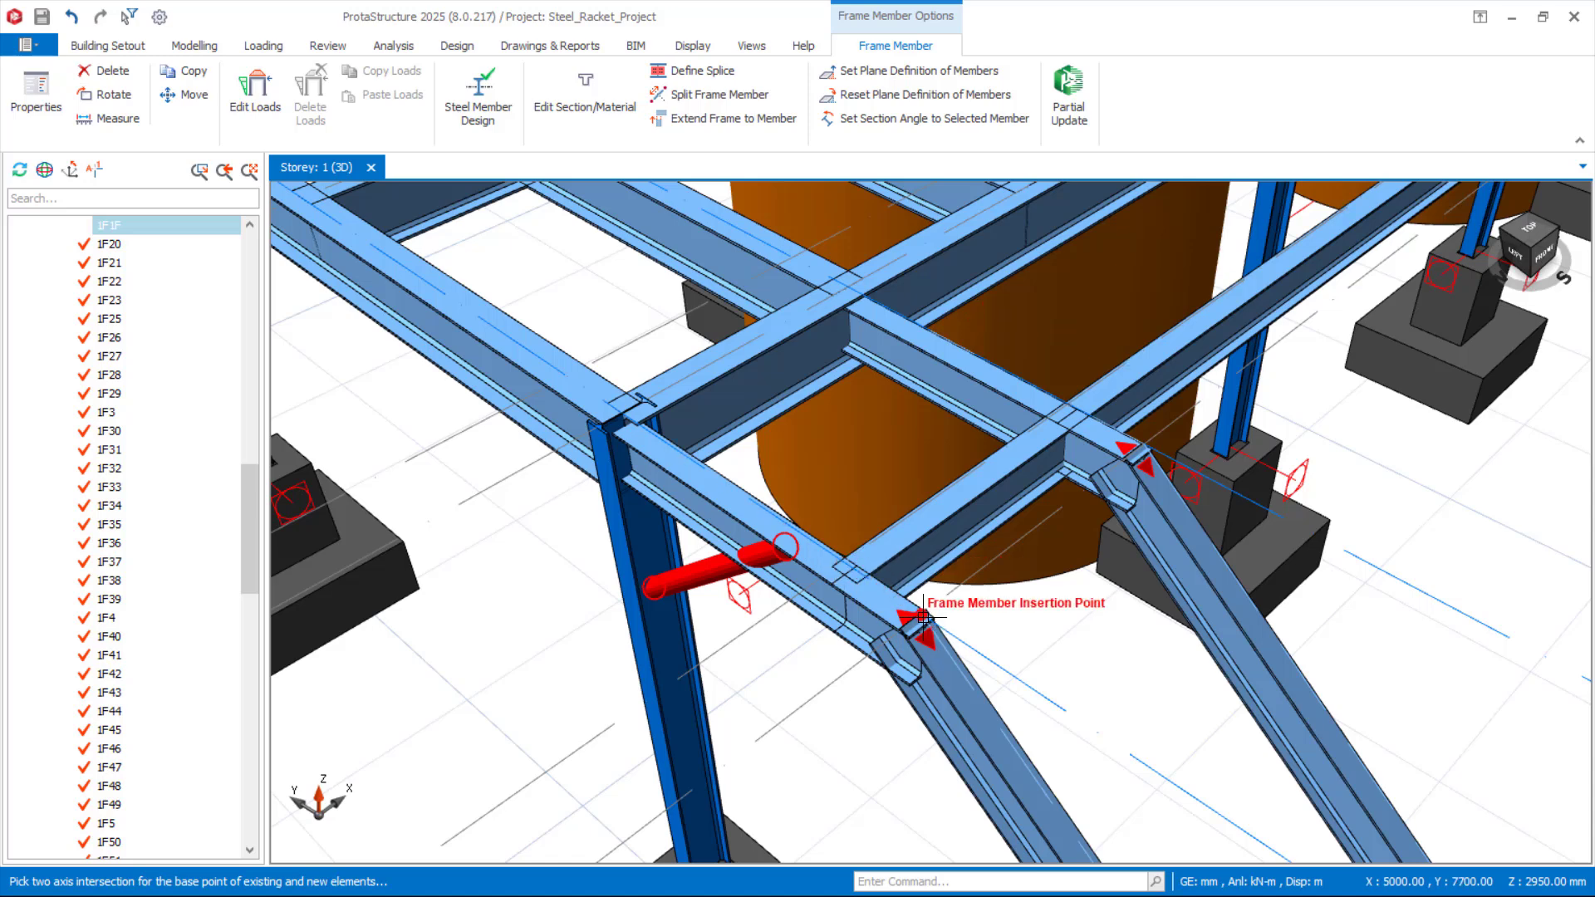
scroll(778, 680, down, 3)
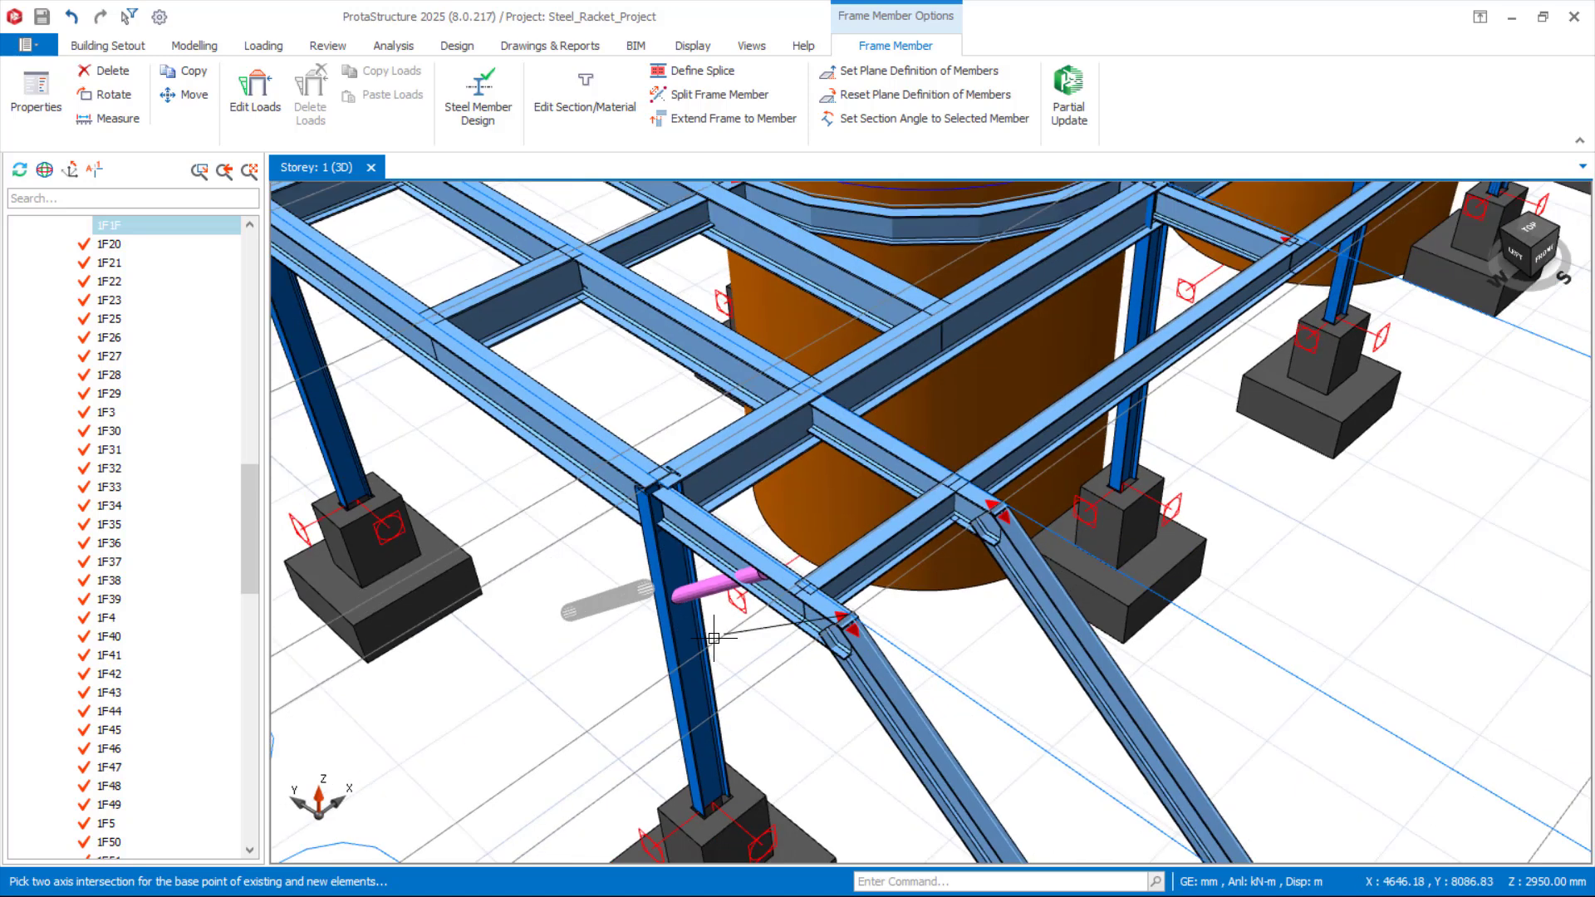
Place a copy of the brace under the overhanging beam on gridline 3, at the axis intersection near its outer end.
scroll(778, 680, down, 3)
scroll(1080, 498, down, 1)
scroll(1063, 523, up, 3)
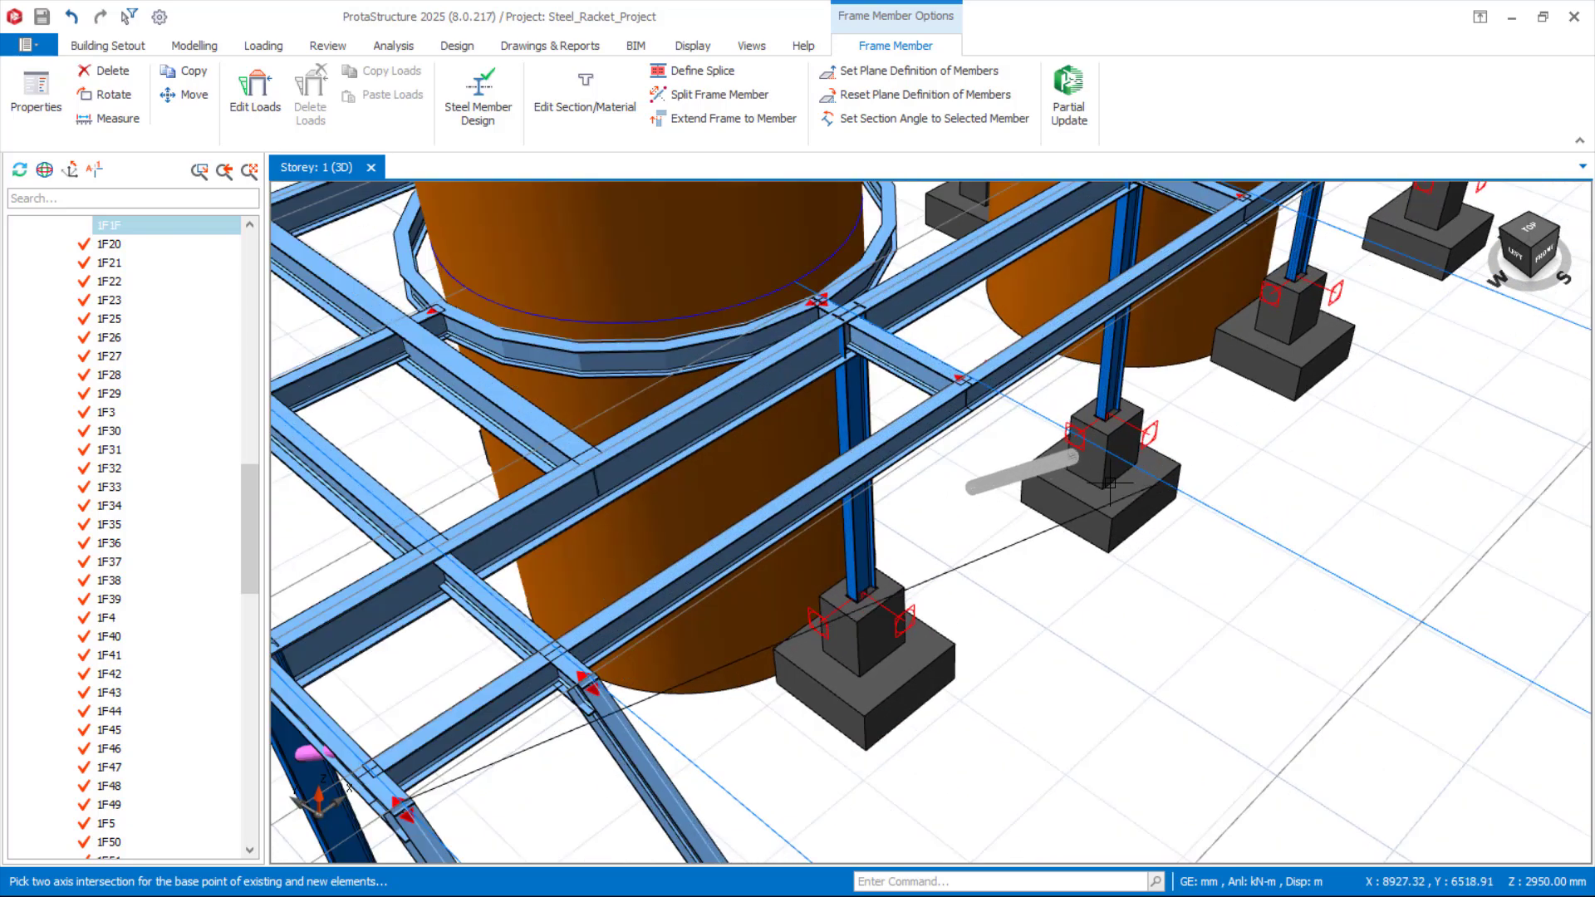
mouse_move(1064, 524)
shift+middle_down()
mouse_move(1045, 535)
mouse_move(1071, 552)
shift+middle_up()
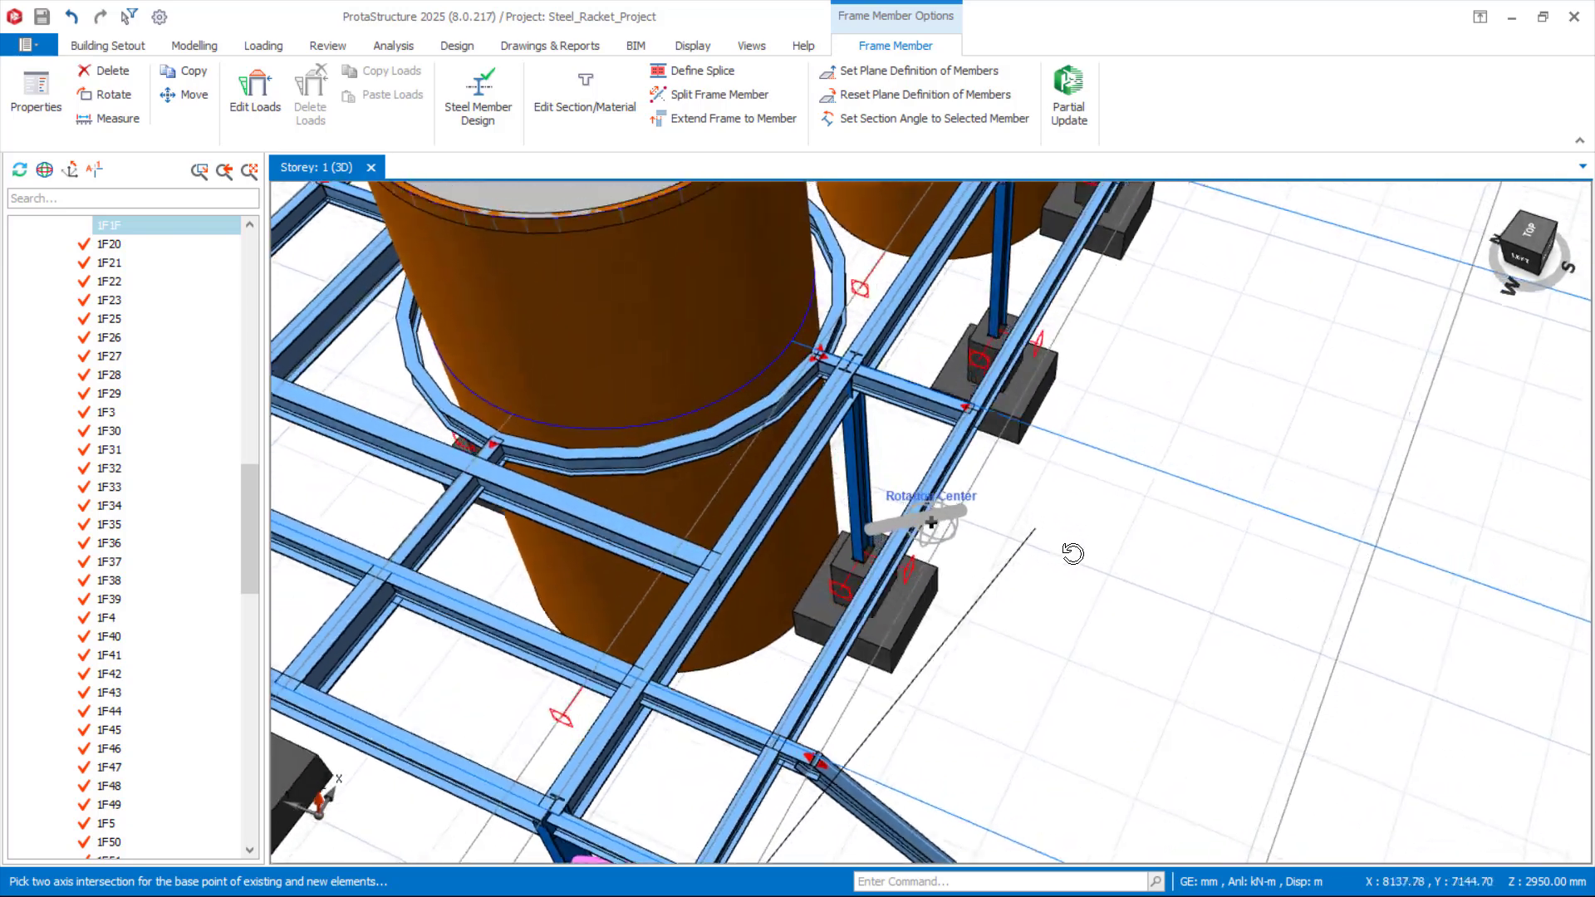
click(1012, 421)
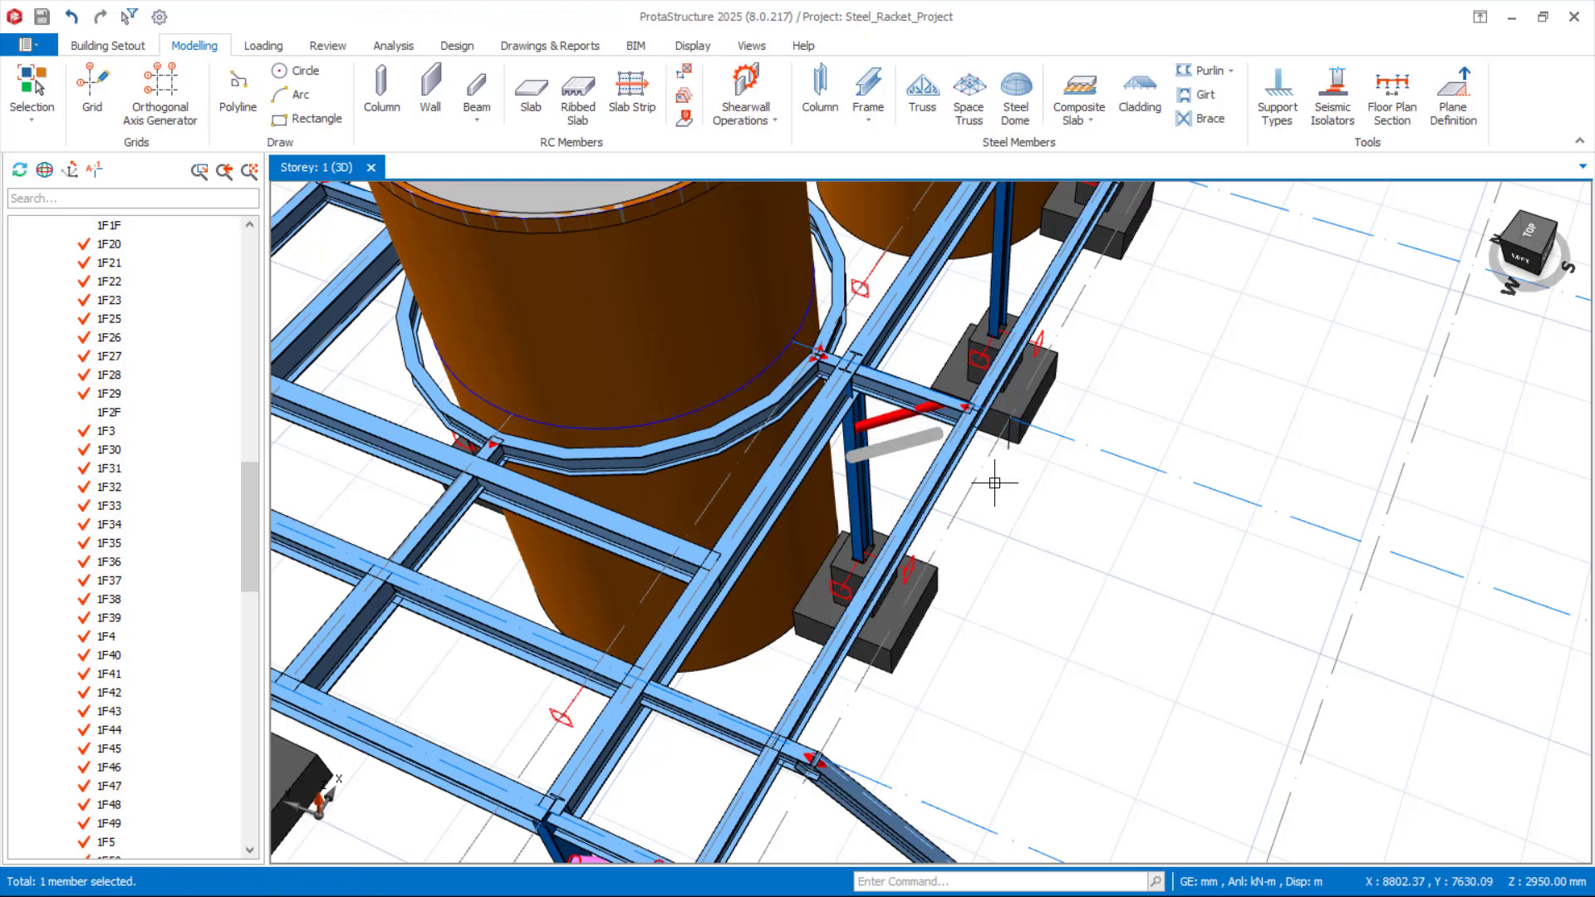
Place another copy of the brace at the corresponding axis intersection on gridline 4.
middle_drag(976, 604, 883, 813)
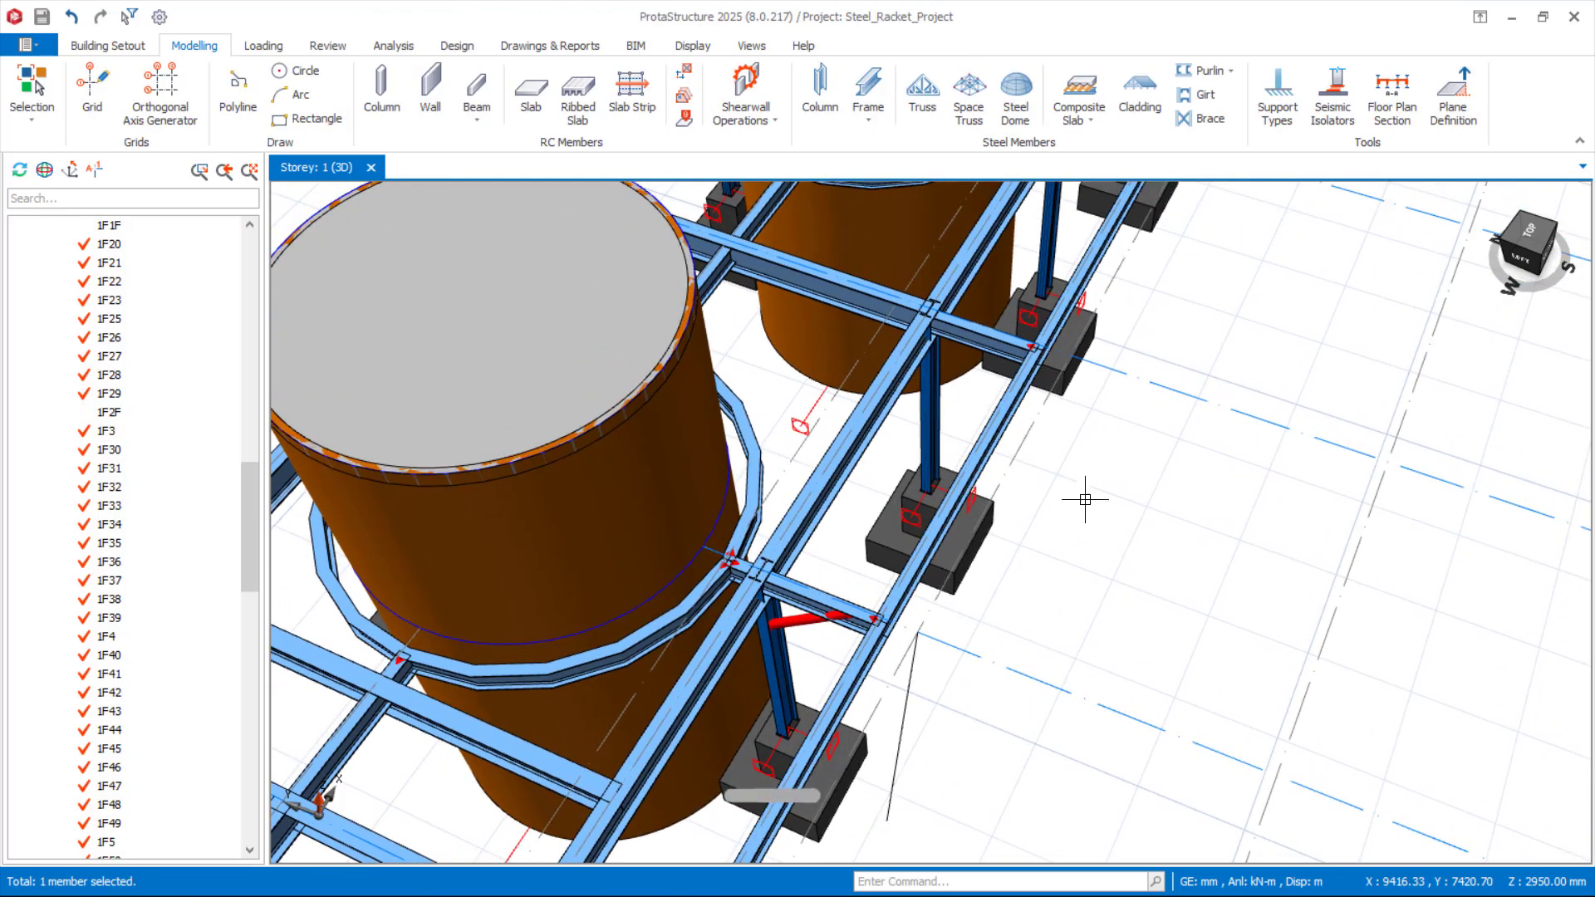
click(1068, 380)
middle_drag(1069, 399, 1021, 471)
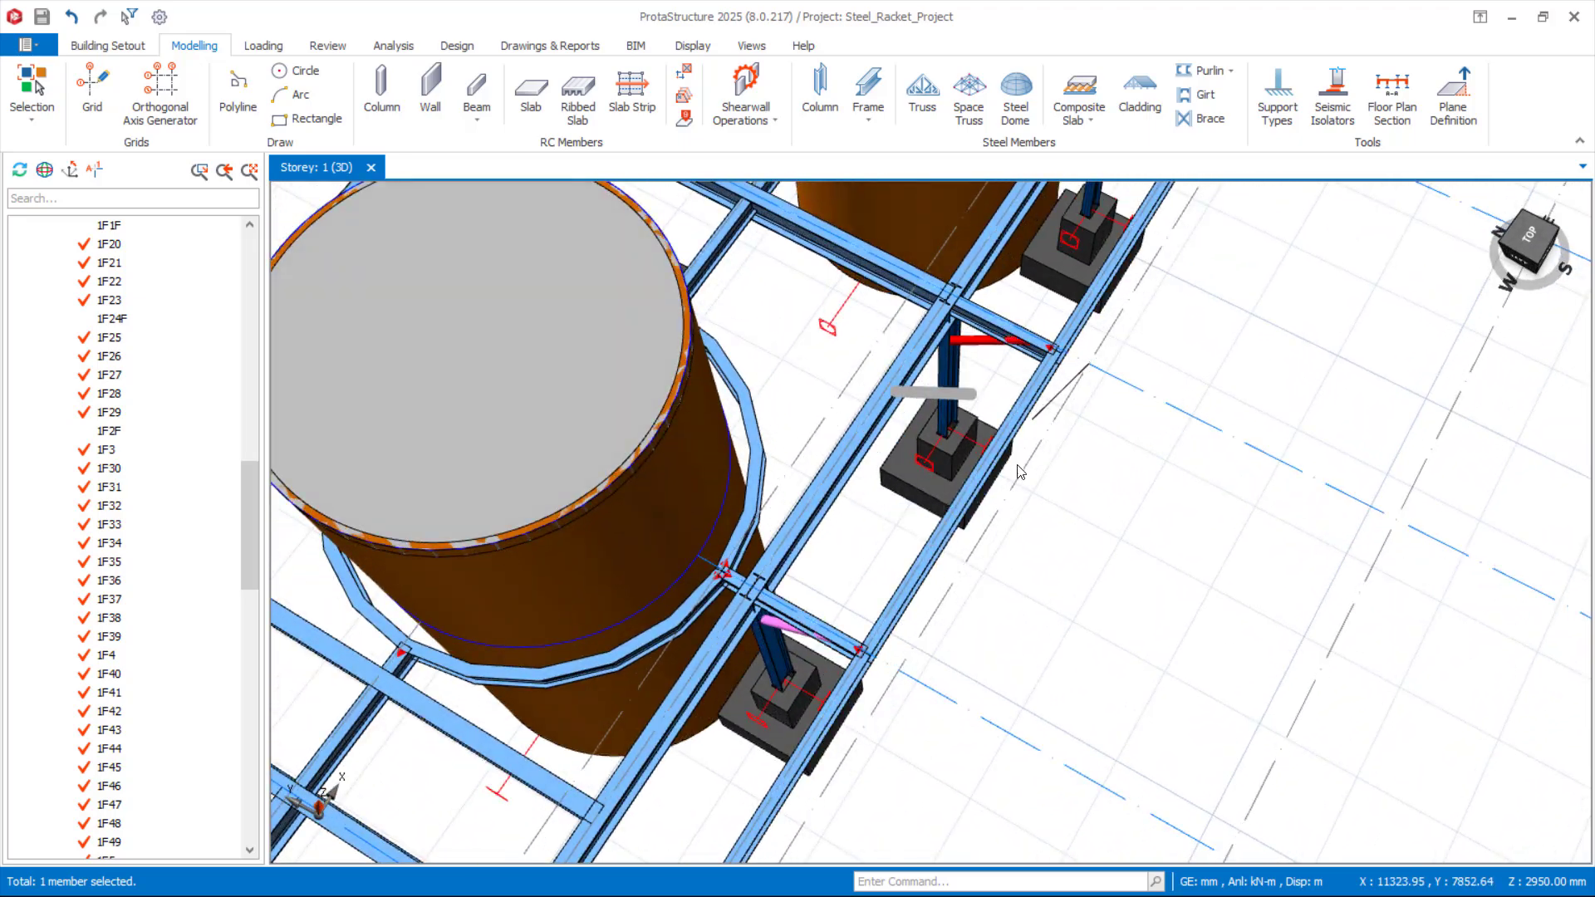
scroll(918, 652, down, 5)
scroll(1069, 356, up, 4)
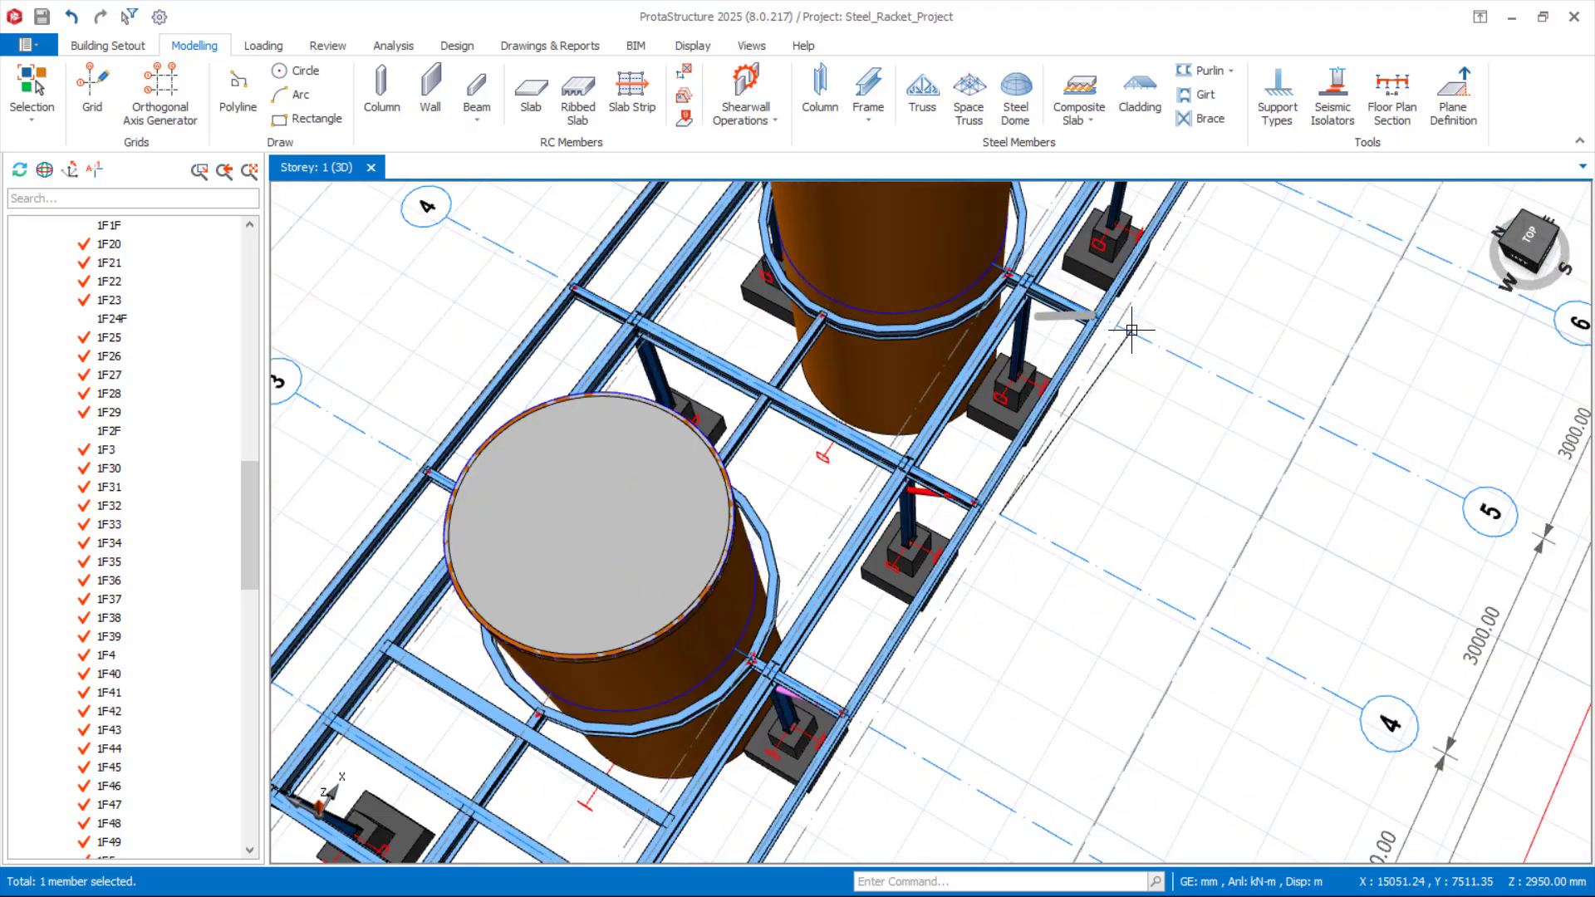
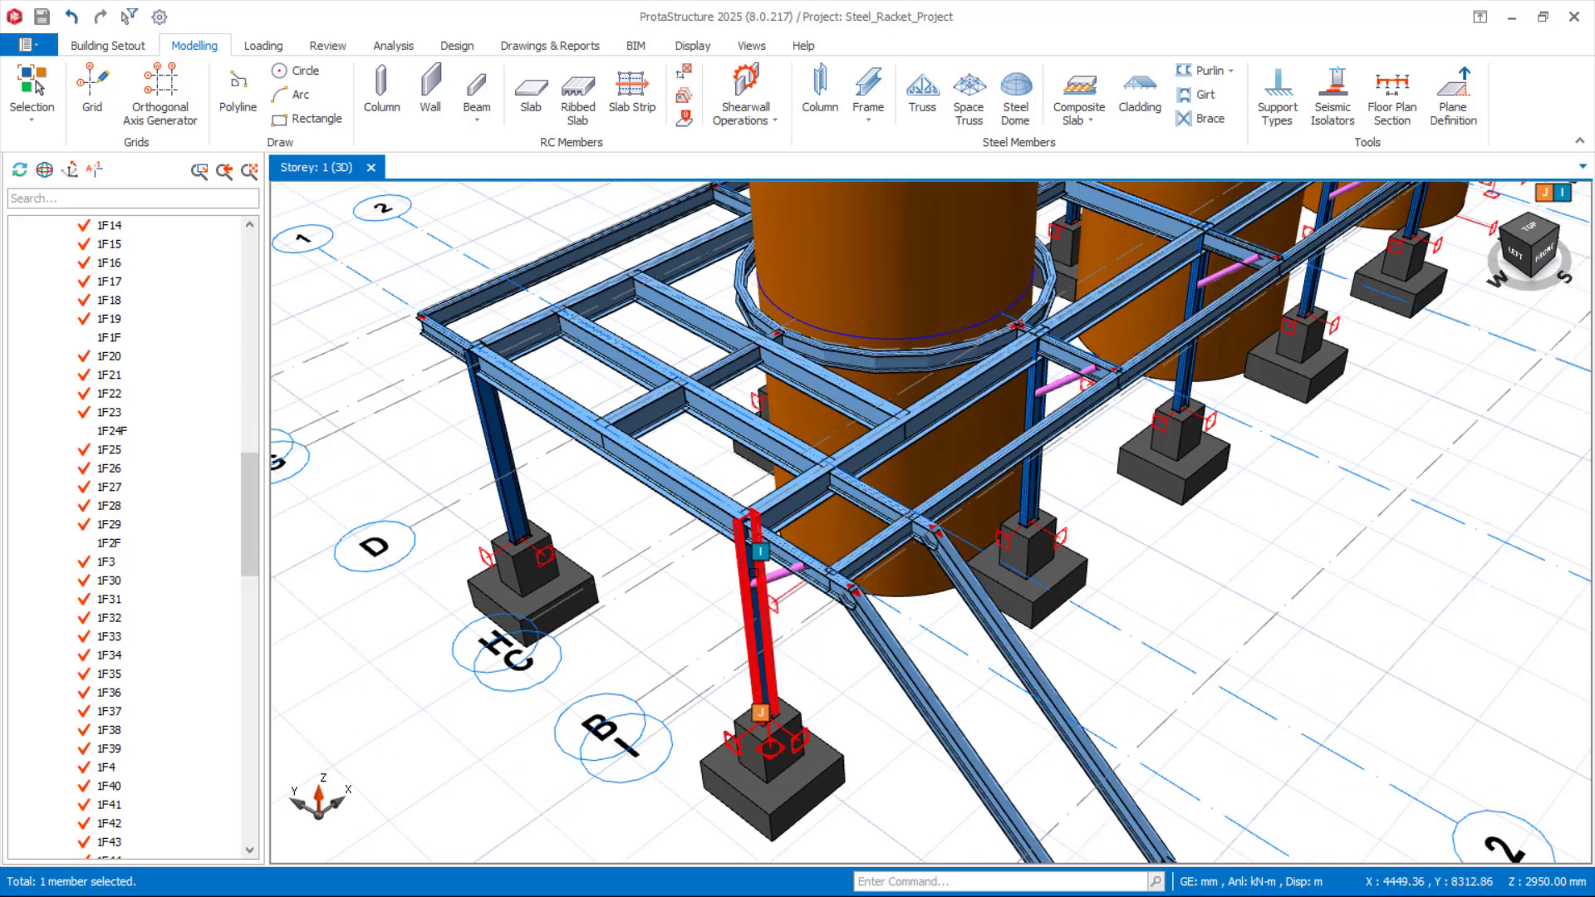
Select the first five tubular braces along the long side of the platform, starting from the one at gridline 1.
click(785, 600)
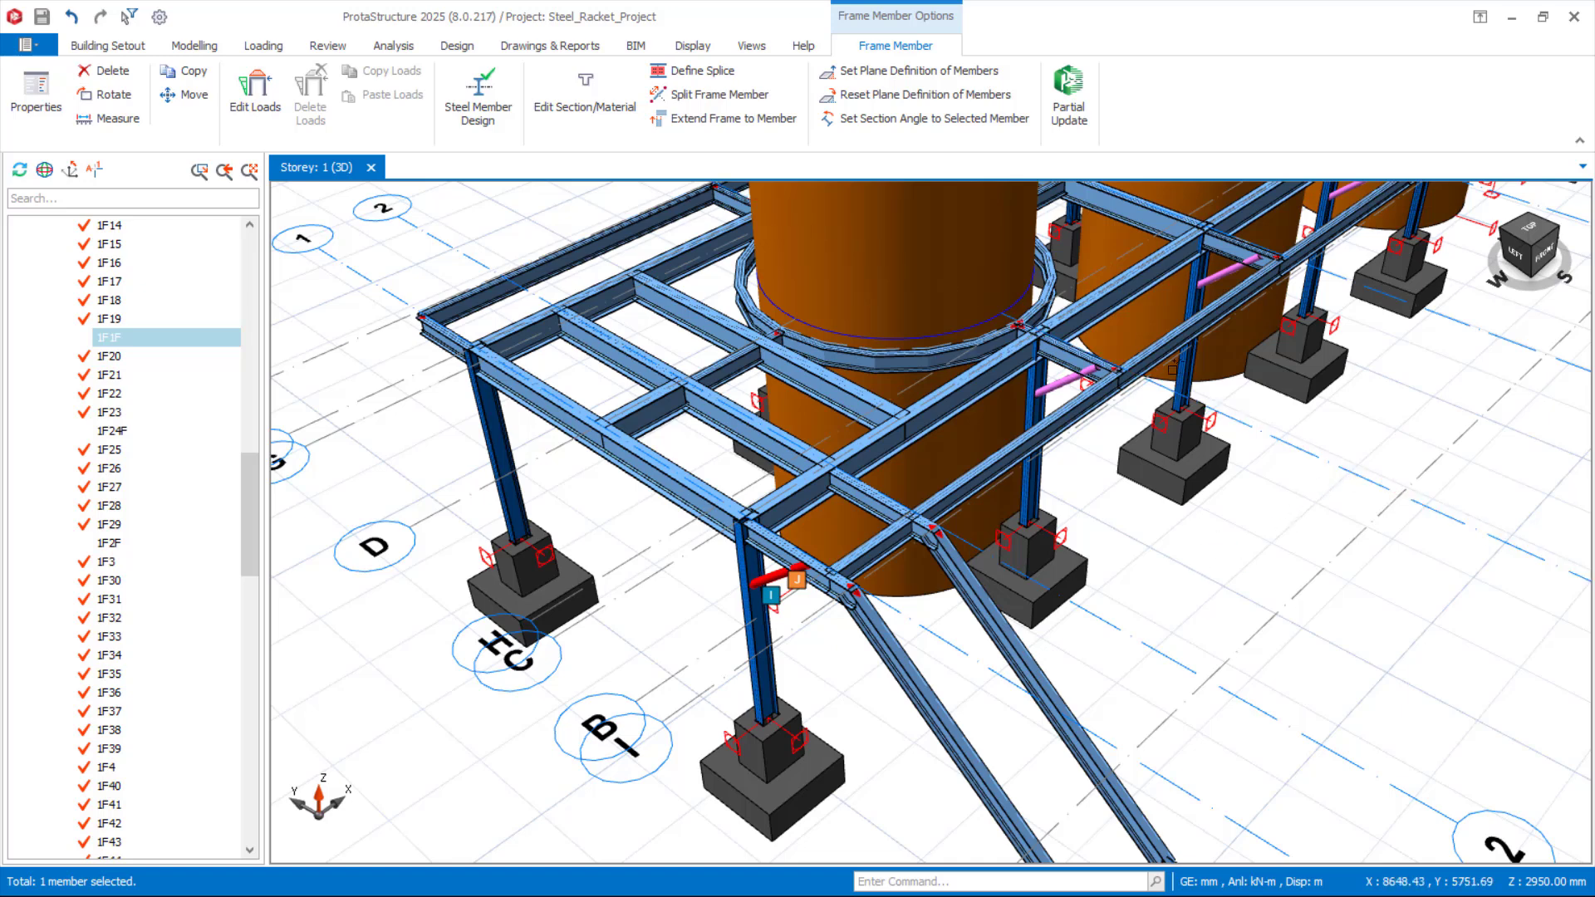
click(1066, 384)
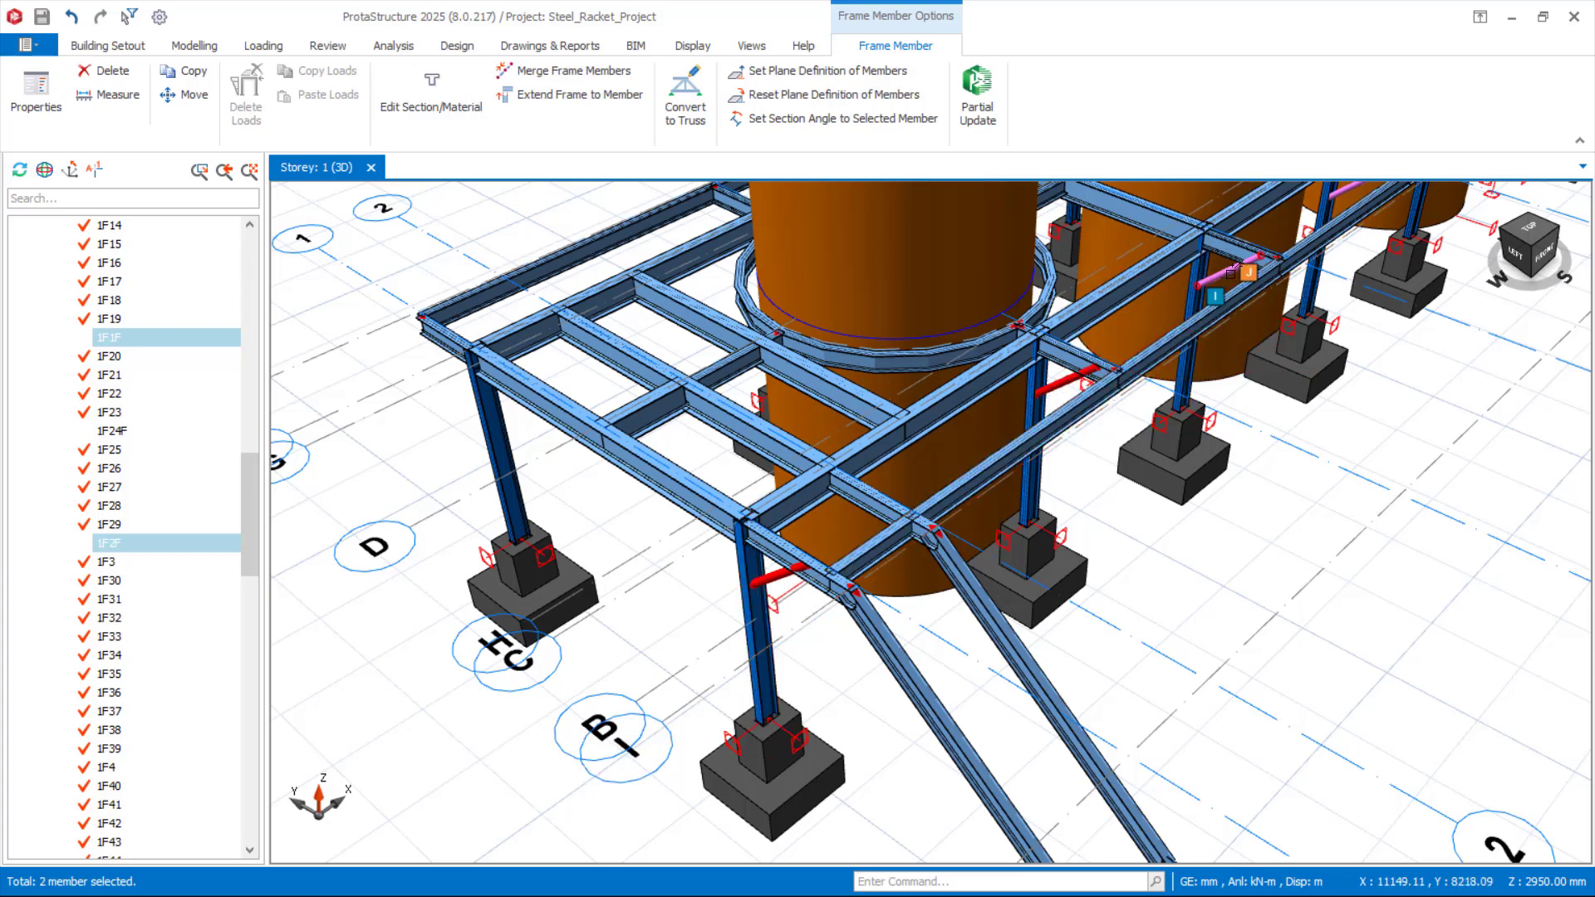
scroll(1363, 249, up, 3)
scroll(1124, 314, up, 5)
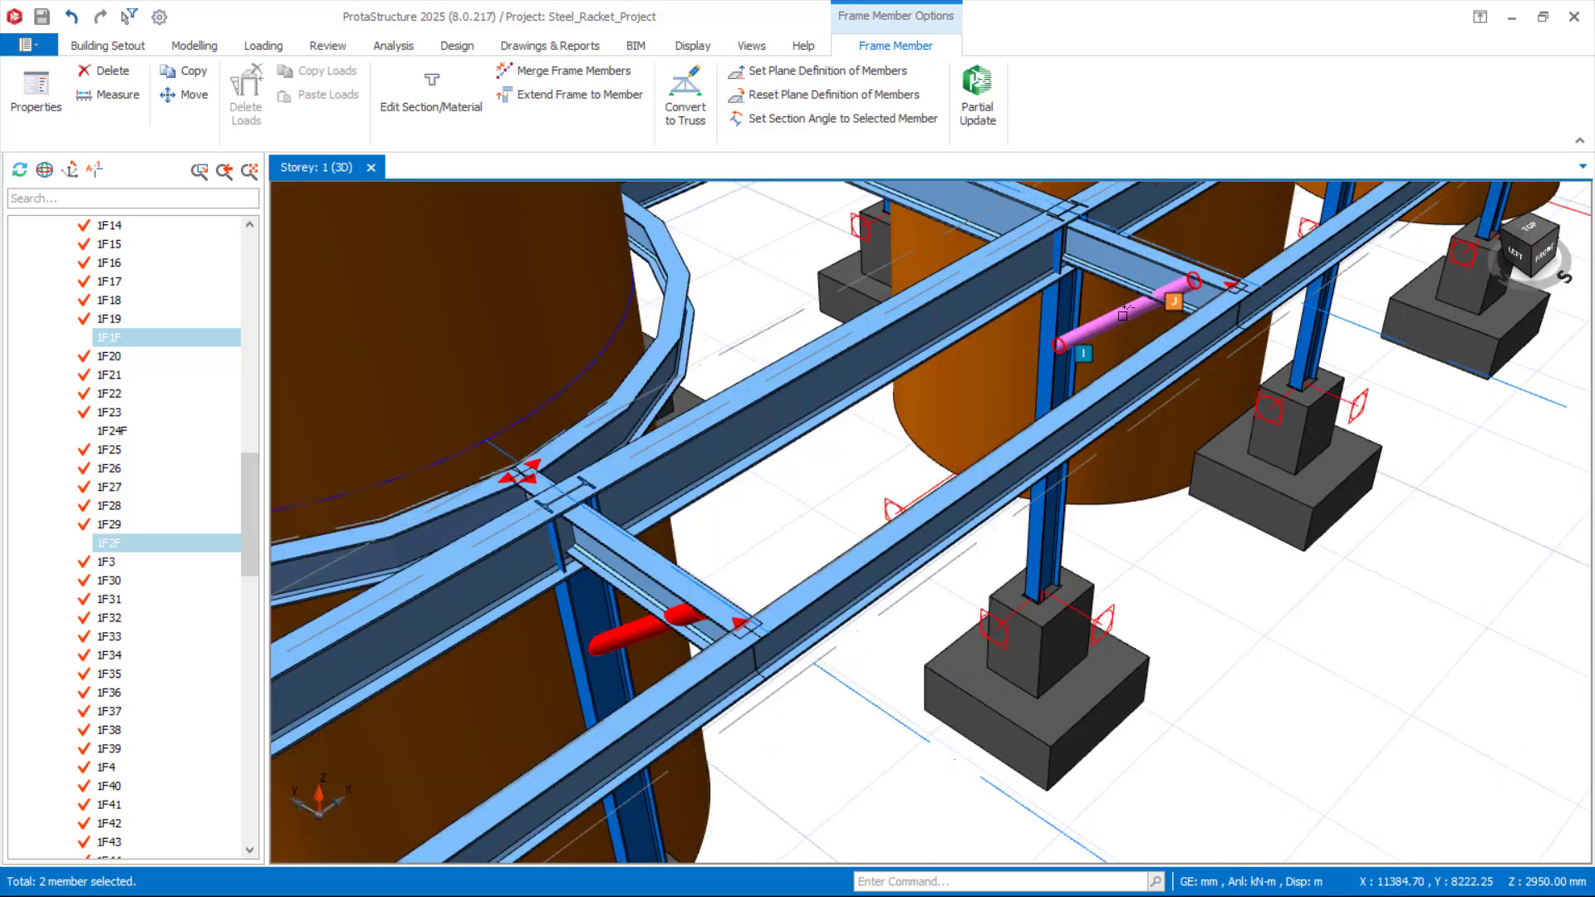
click(1124, 314)
scroll(796, 712, down, 2)
scroll(1284, 249, up, 3)
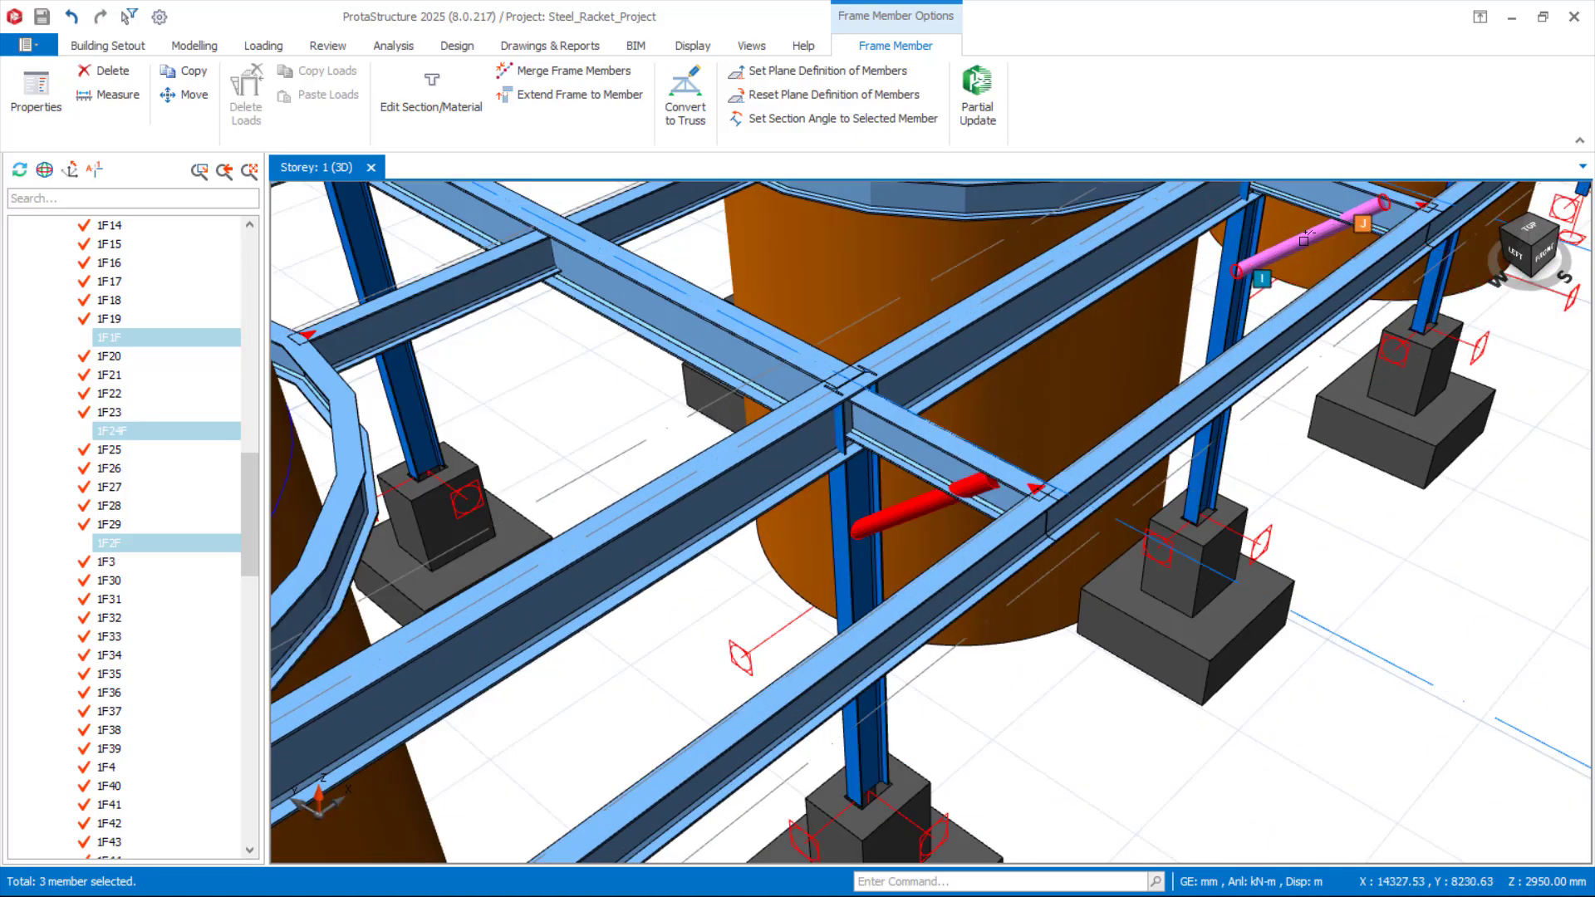
click(1228, 333)
scroll(1228, 333, down, 3)
scroll(1344, 323, up, 4)
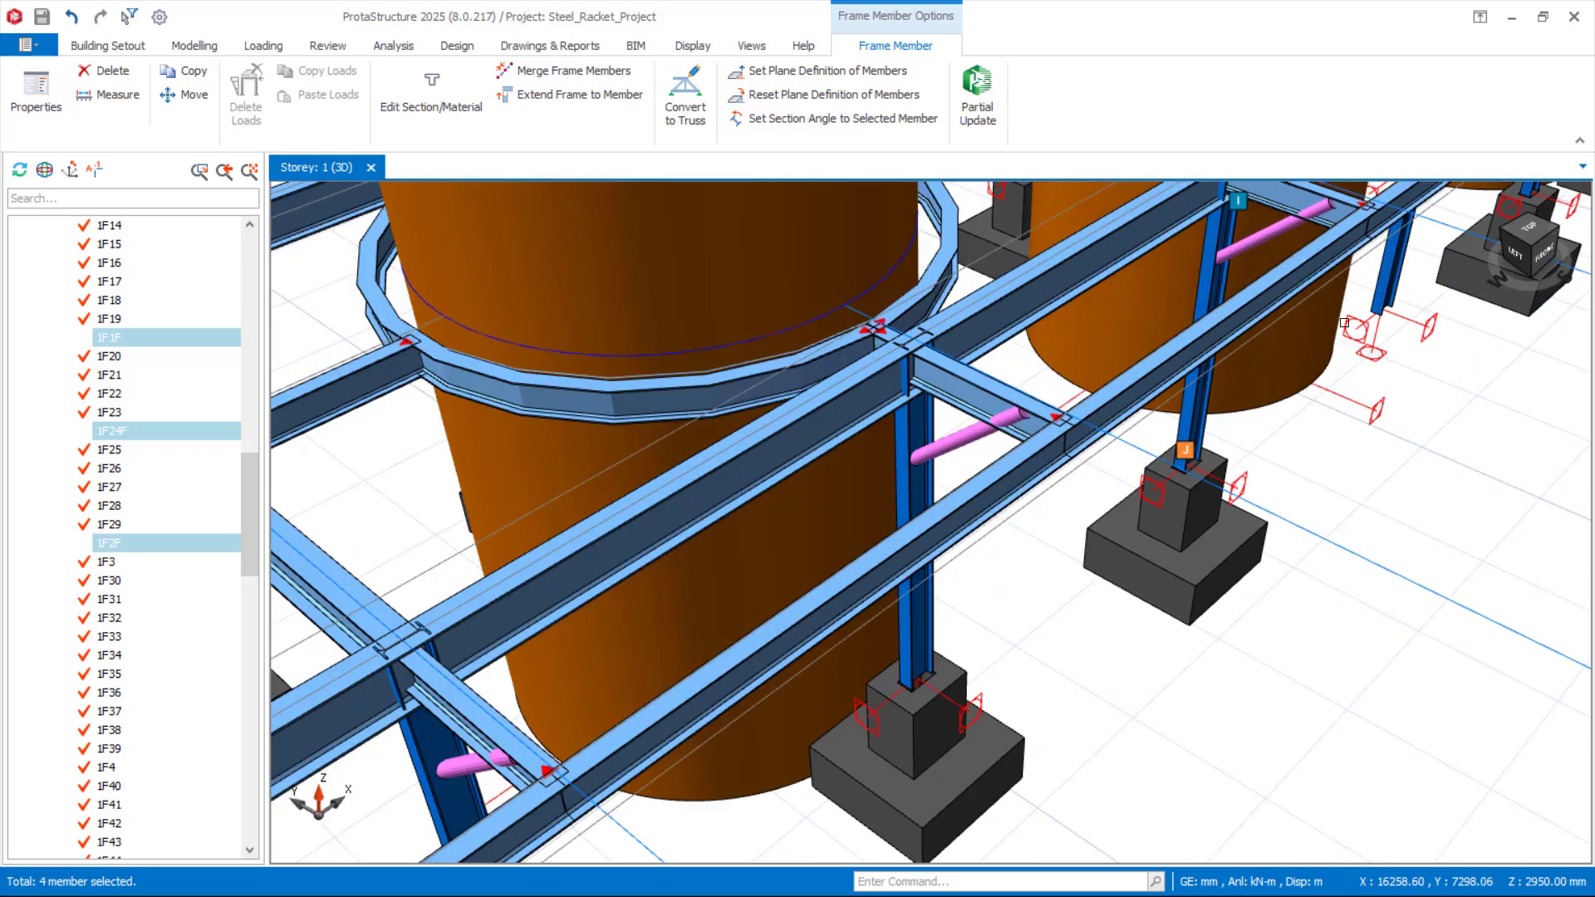
click(1274, 229)
scroll(744, 758, down, 2)
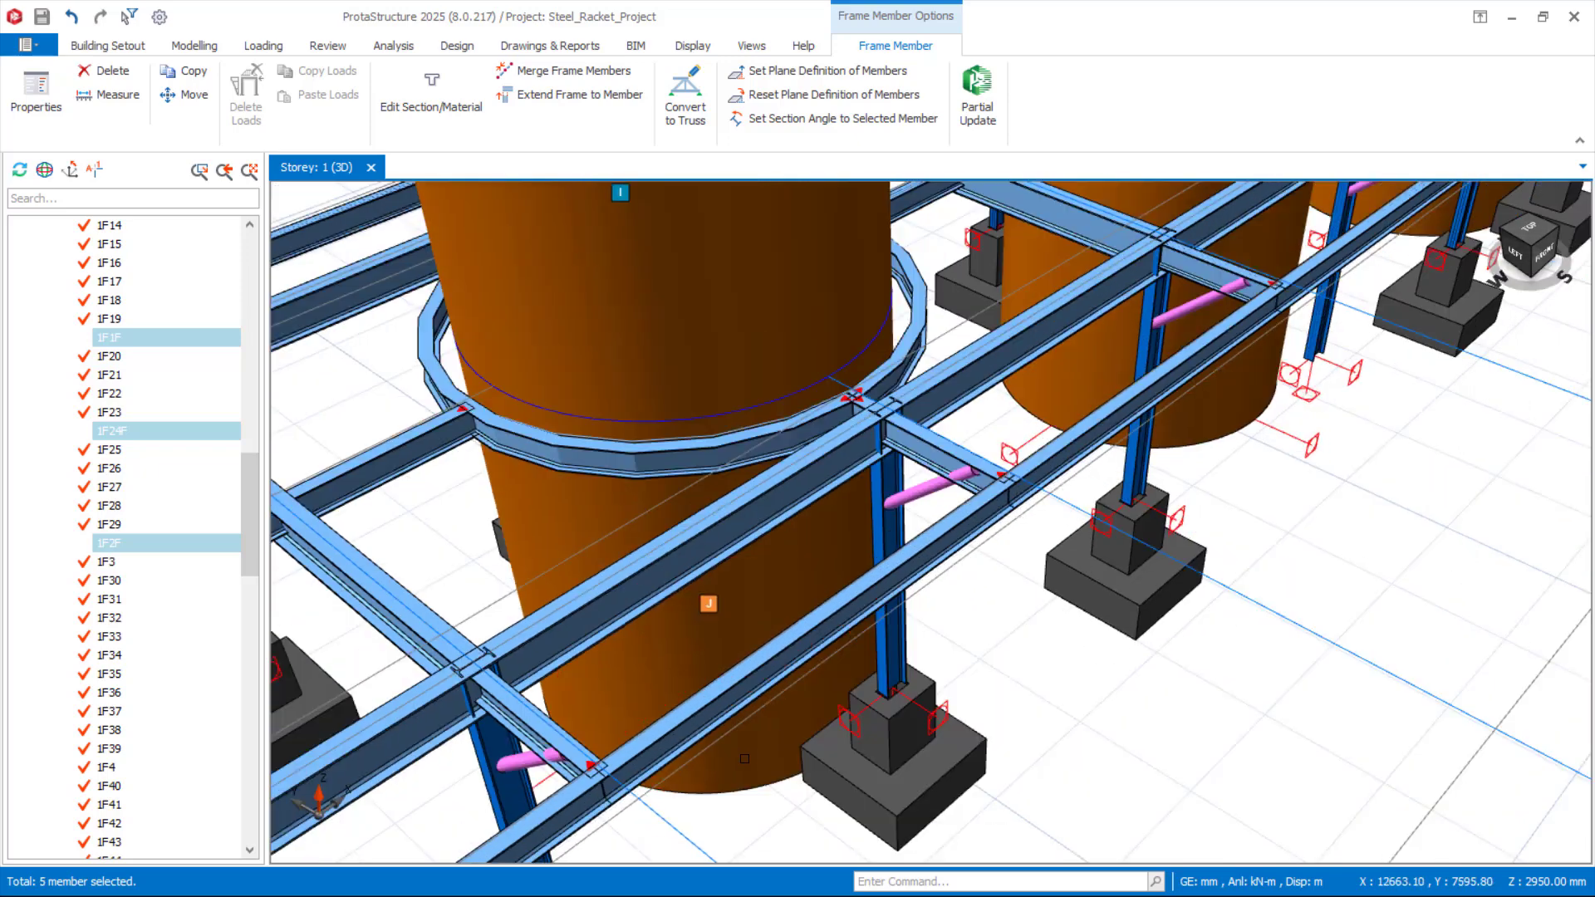
Add the remaining four tubular braces on the same side, up to the far end of the platform, to the selection.
scroll(744, 758, down, 3)
scroll(1211, 270, up, 5)
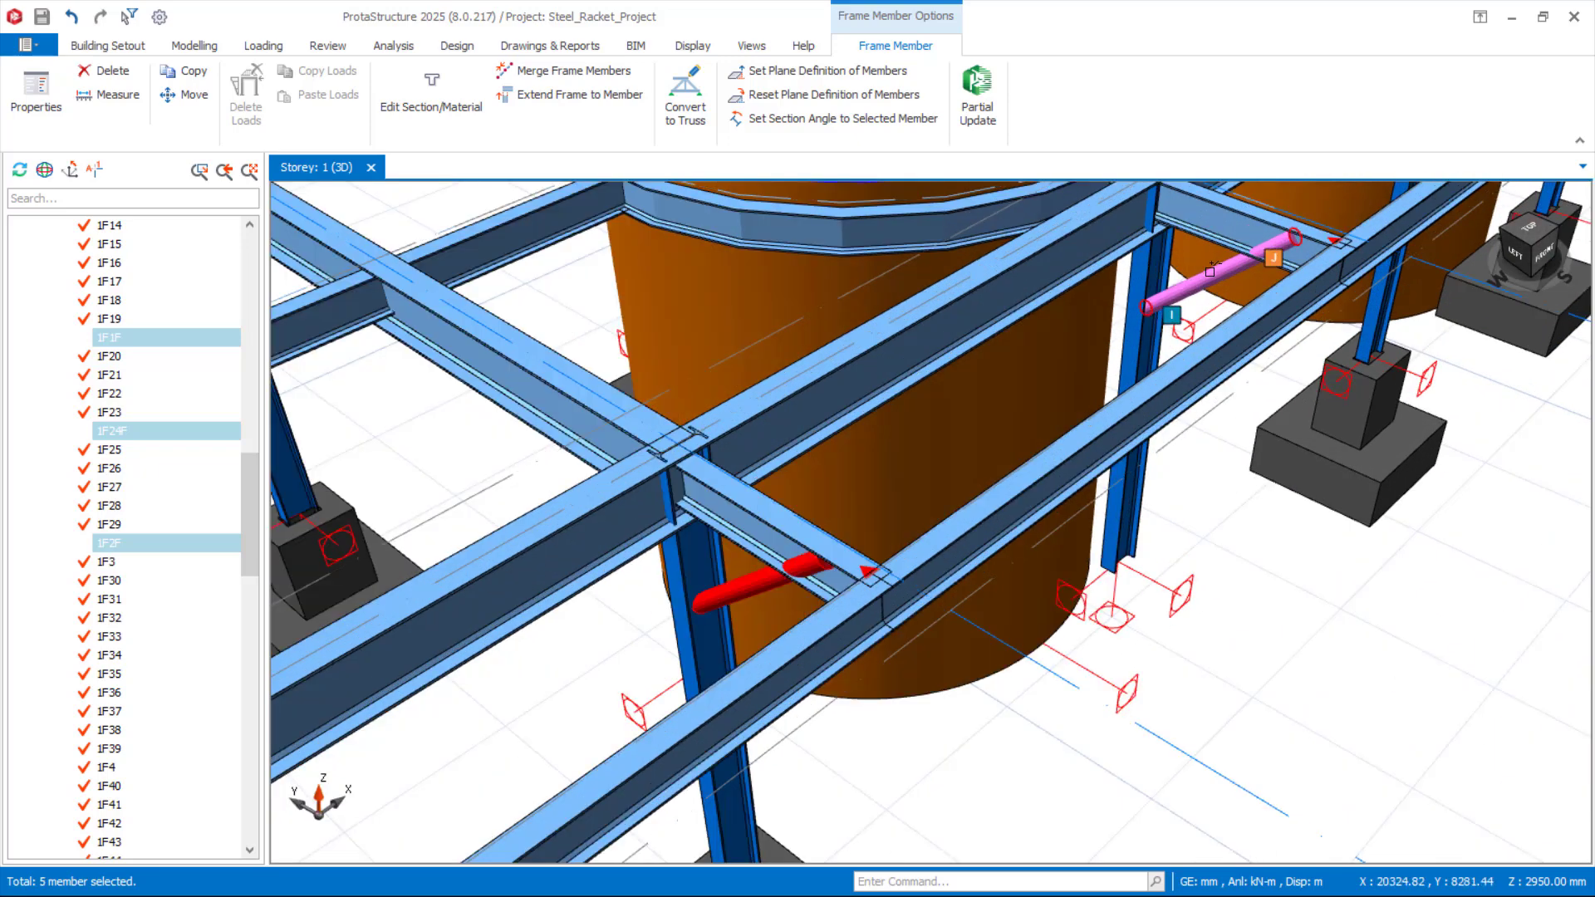
click(1211, 271)
scroll(893, 619, down, 2)
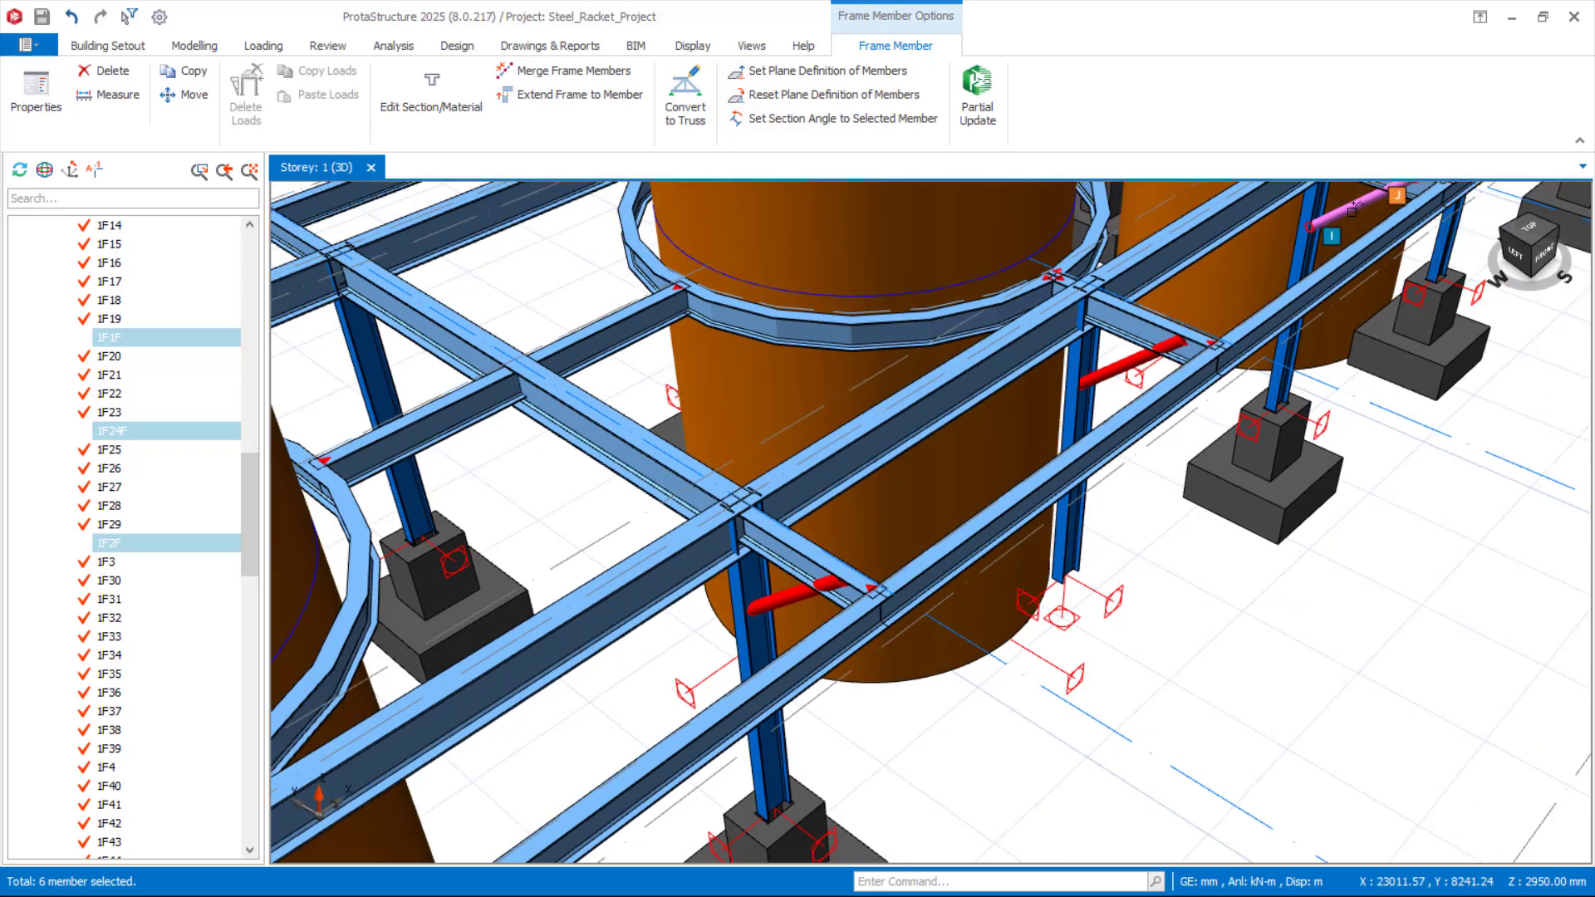
click(1354, 207)
scroll(1000, 659, down, 3)
scroll(1321, 293, up, 3)
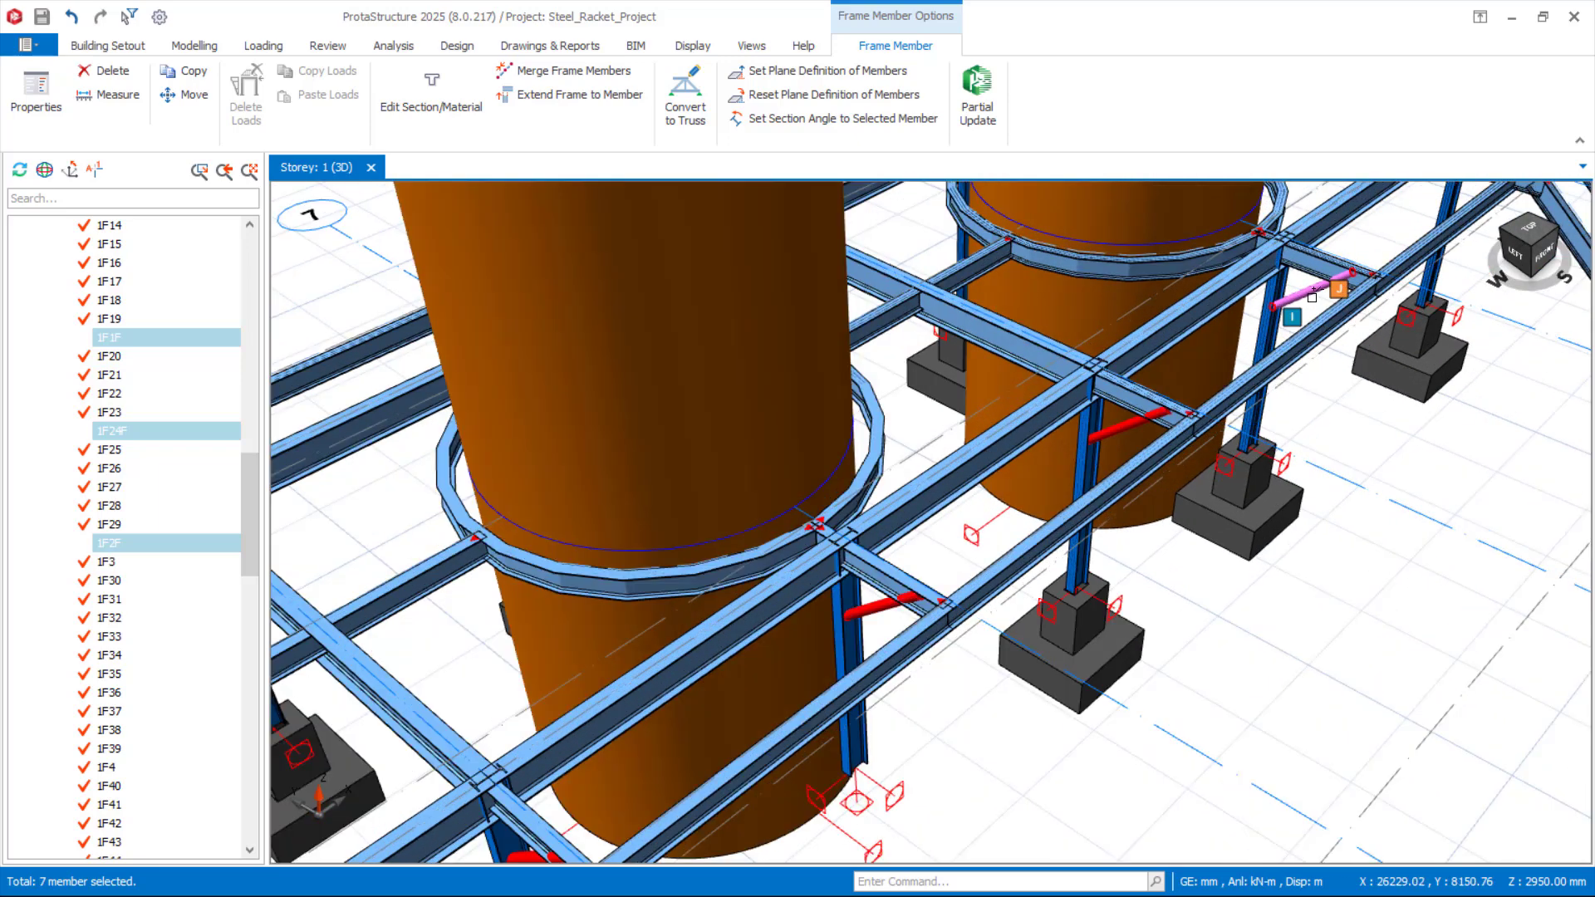
click(1313, 294)
scroll(1312, 293, down, 3)
scroll(1290, 339, up, 4)
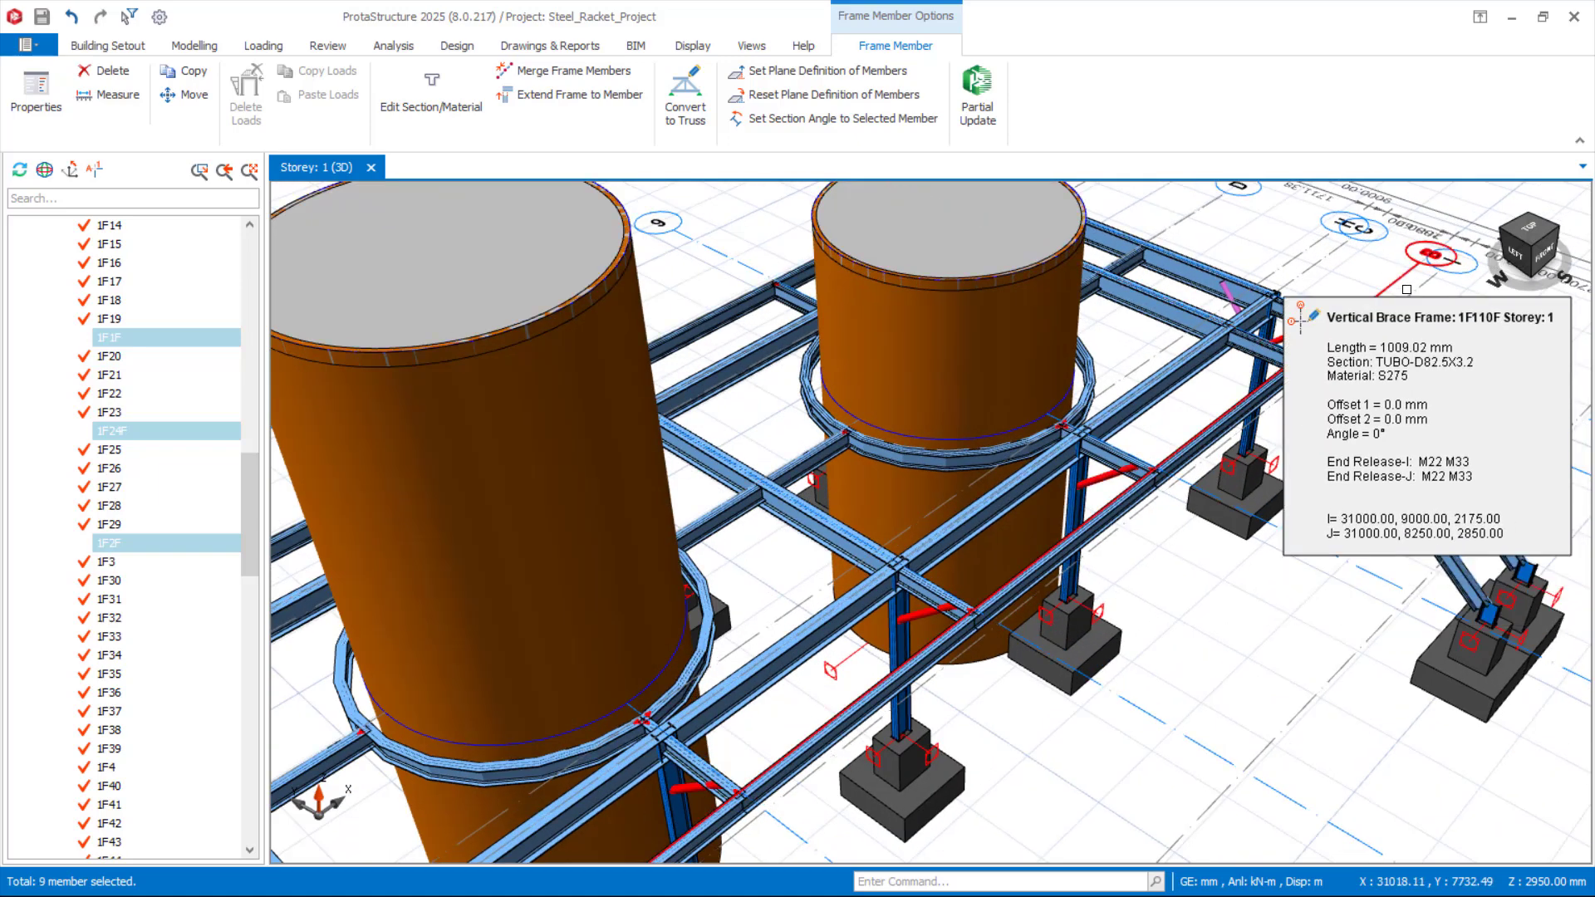
click(1291, 340)
scroll(1291, 340, down, 3)
scroll(1266, 320, down, 3)
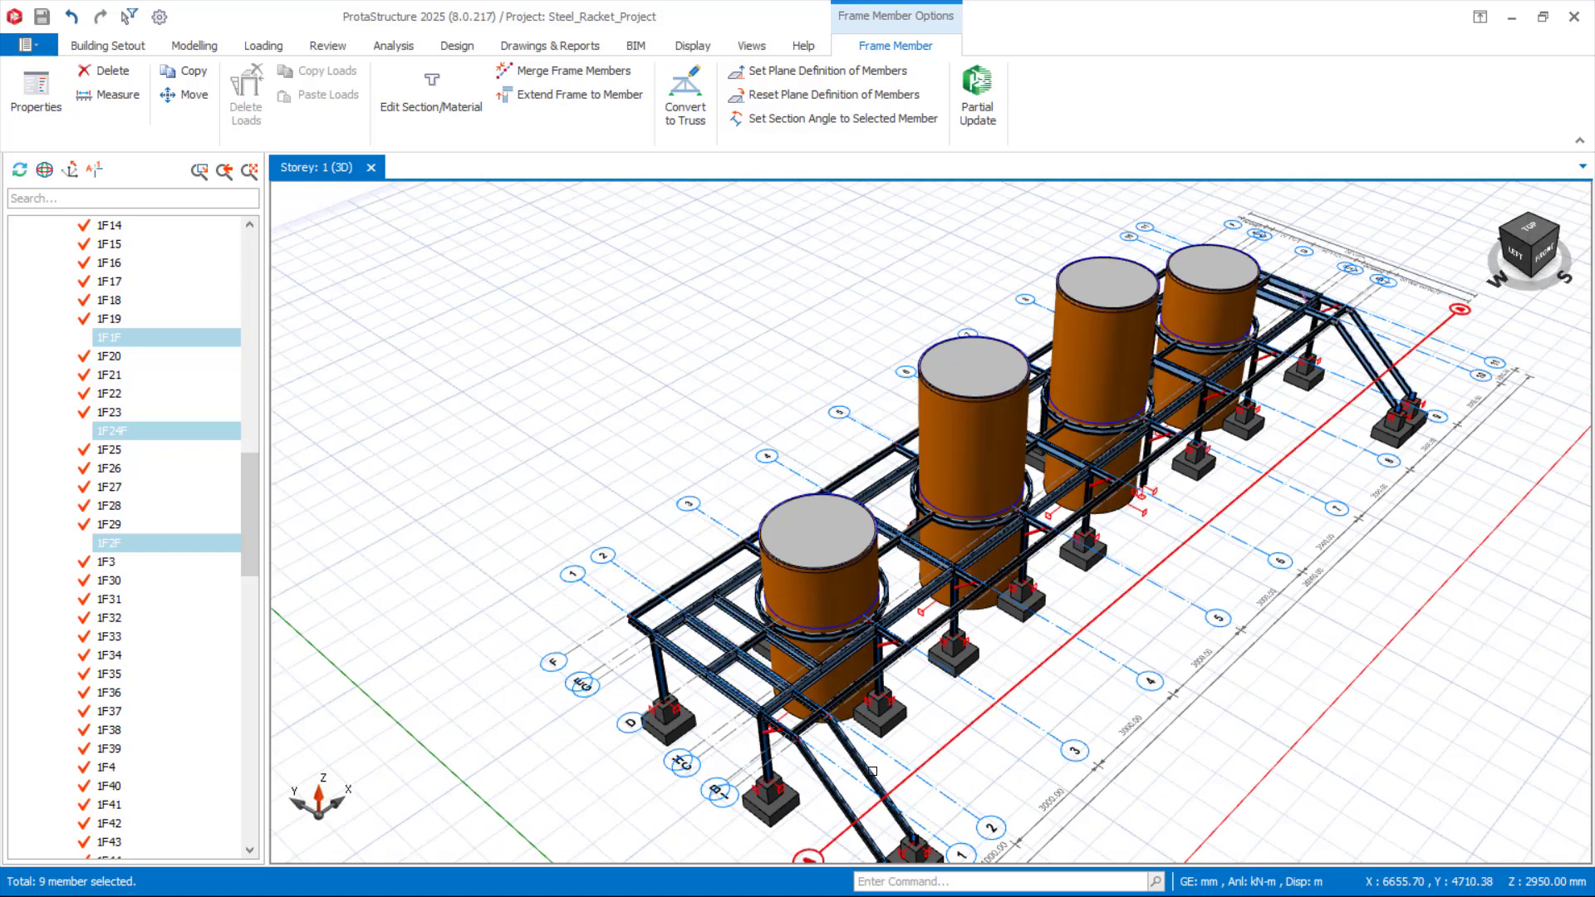
scroll(889, 725, up, 4)
scroll(888, 725, down, 2)
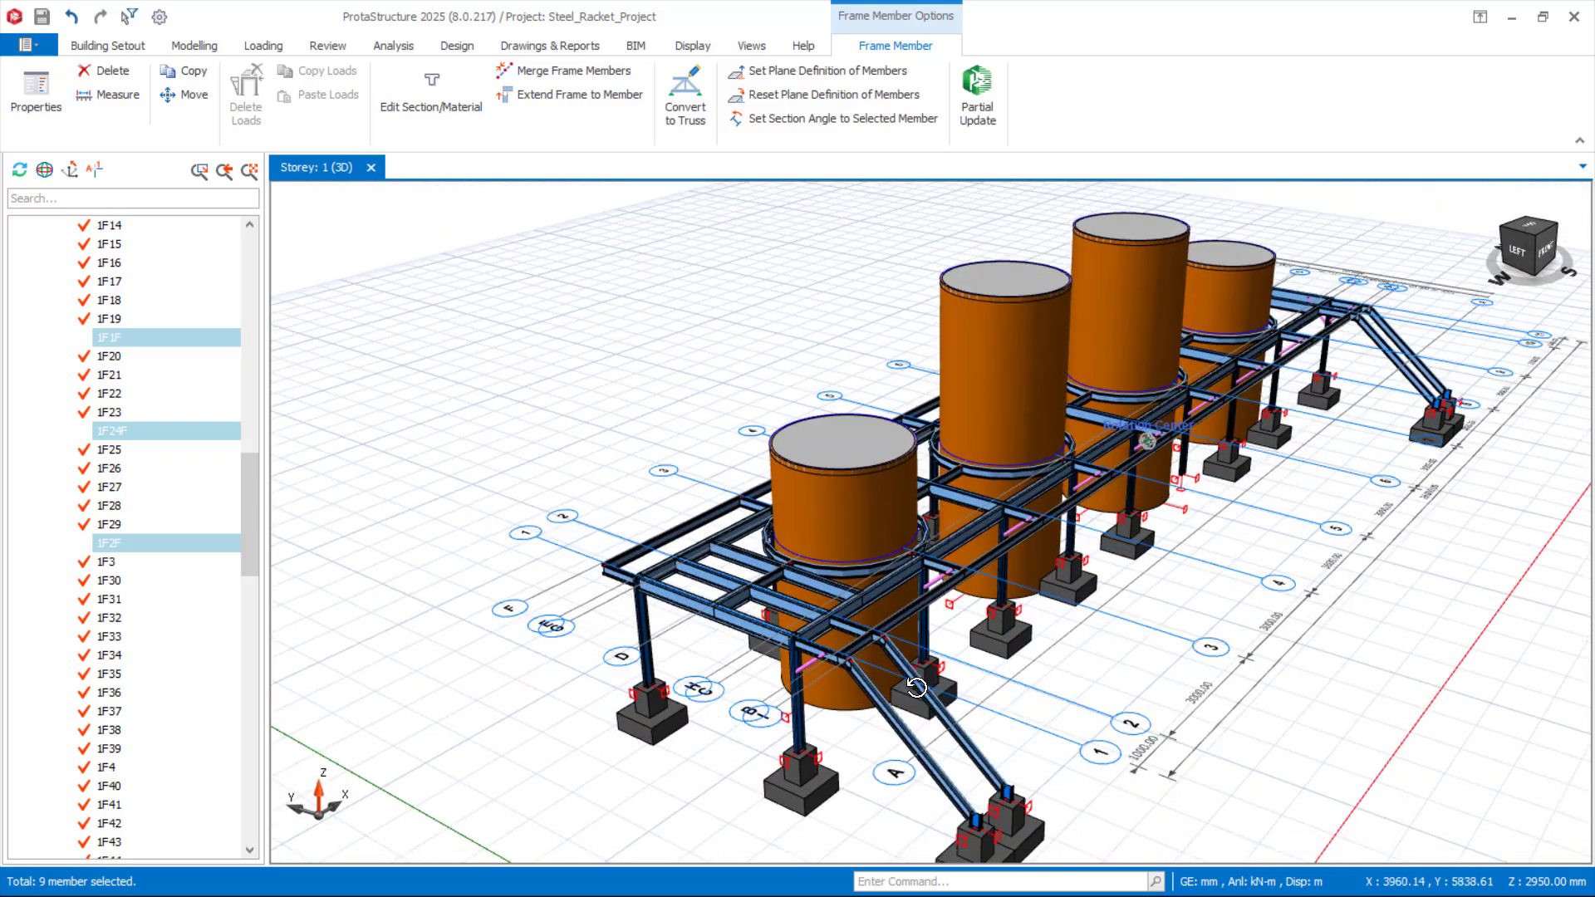
scroll(833, 590, up, 1)
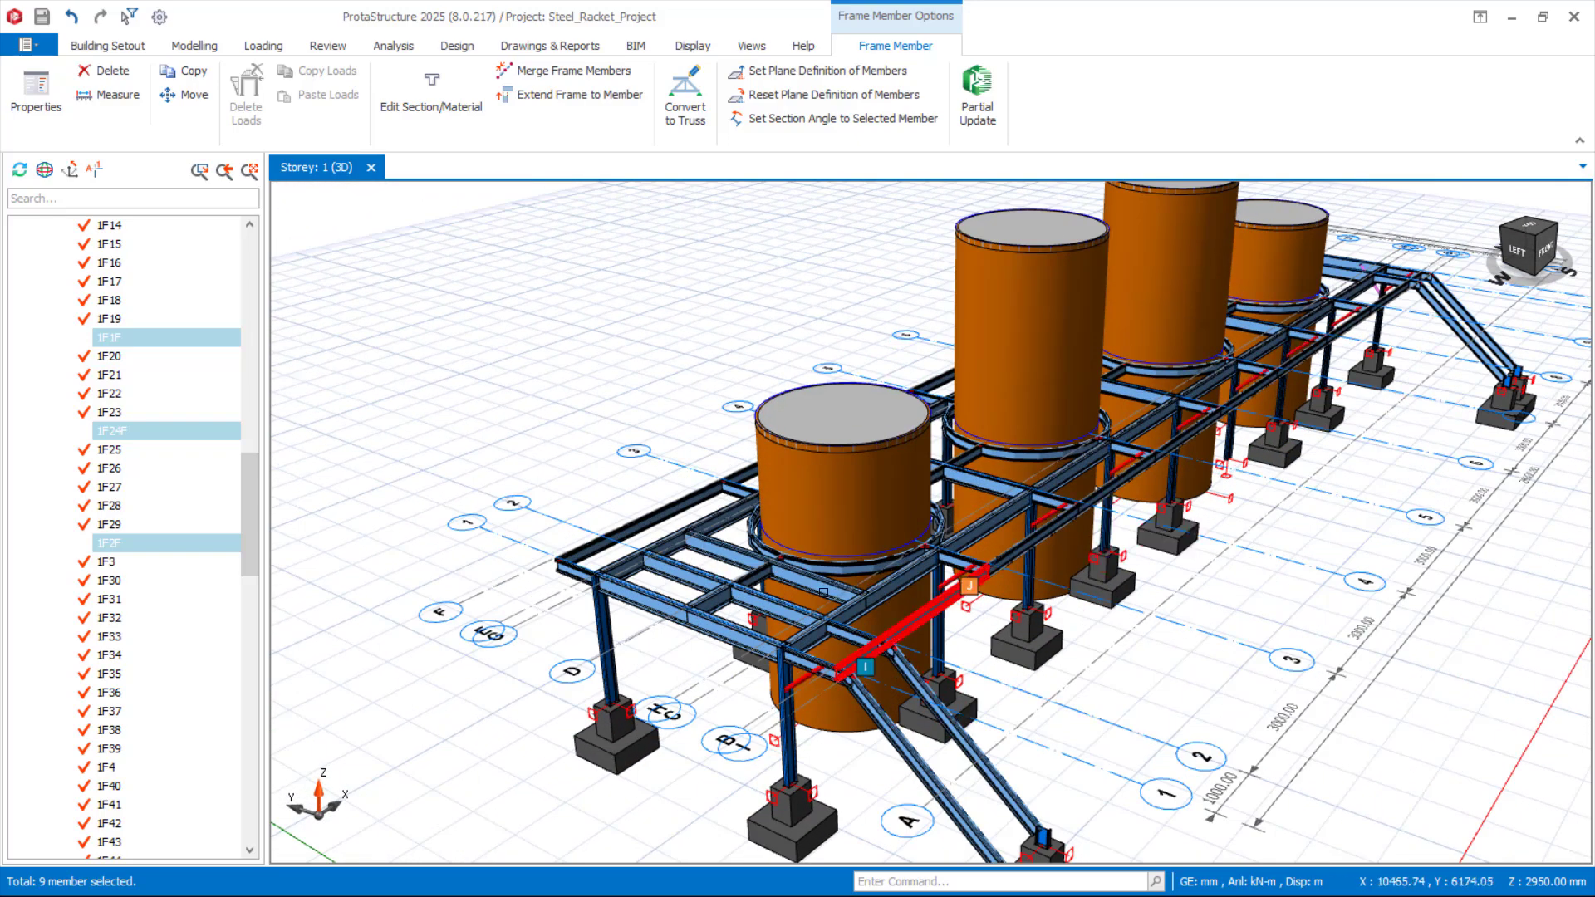
Mirror the selected braces about gridline D, using F as the trailing letter for the mirrored frame members.
right_click(492, 256)
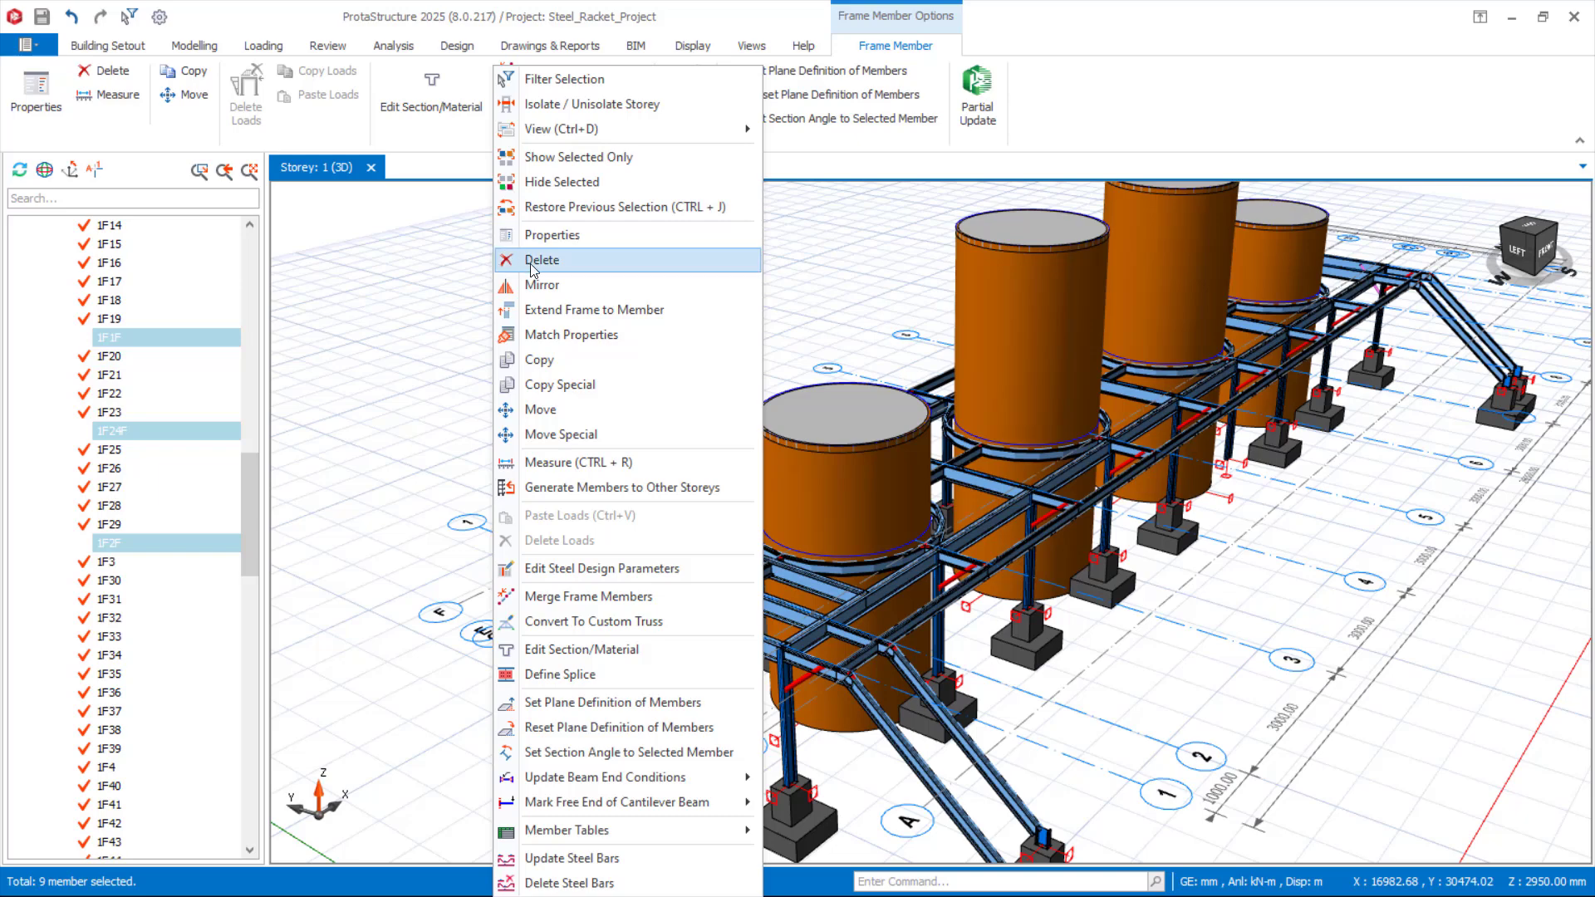
click(544, 286)
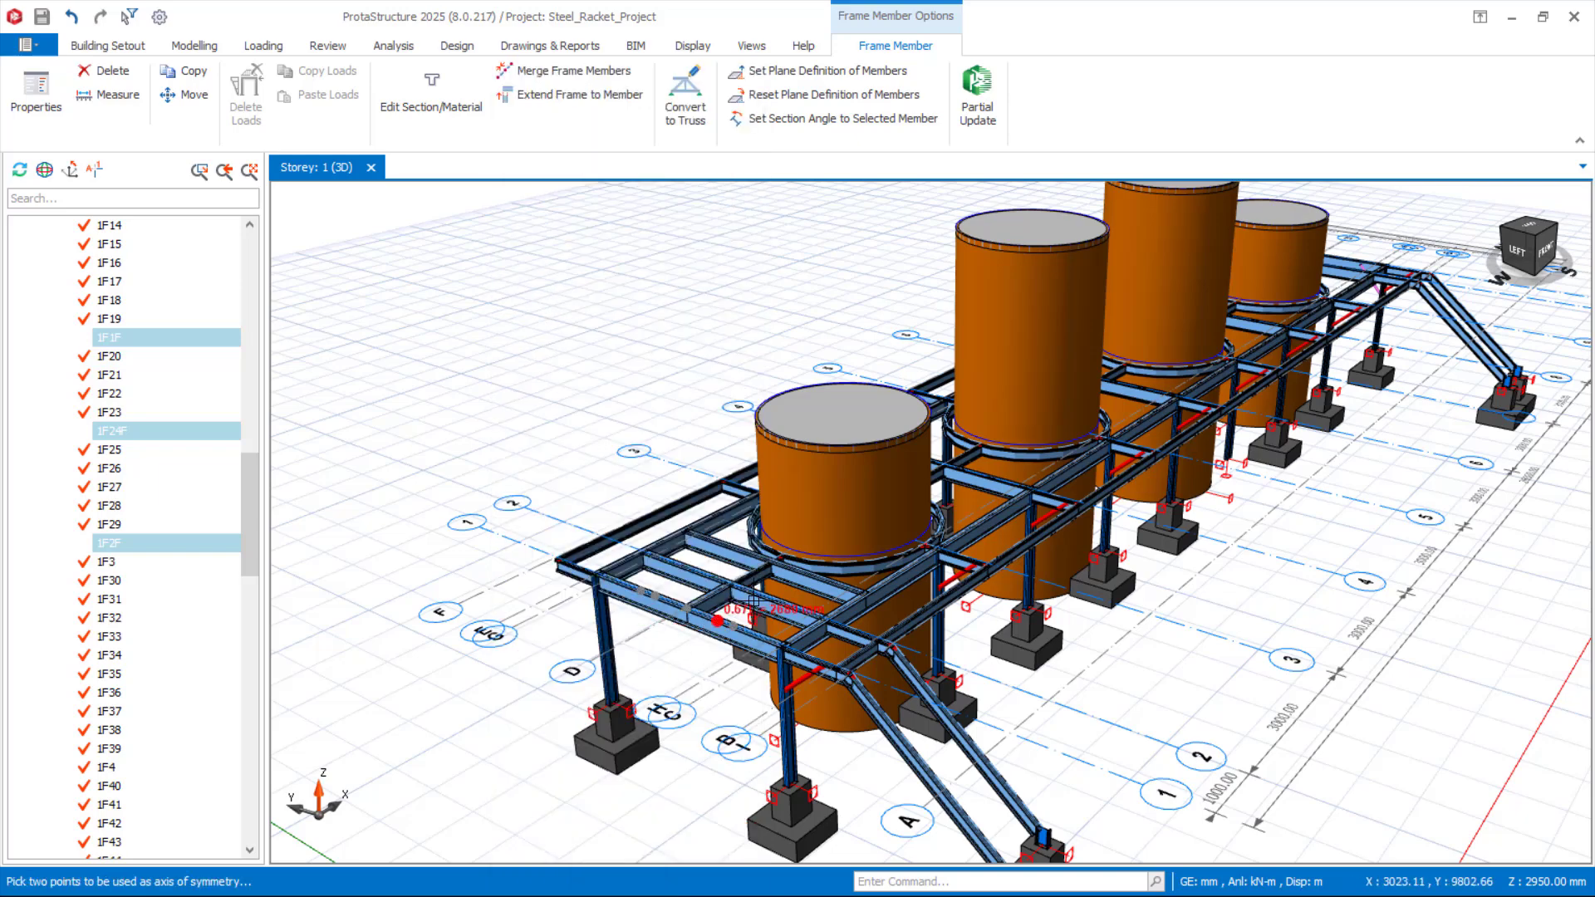
scroll(743, 602, up, 3)
scroll(960, 637, down, 1)
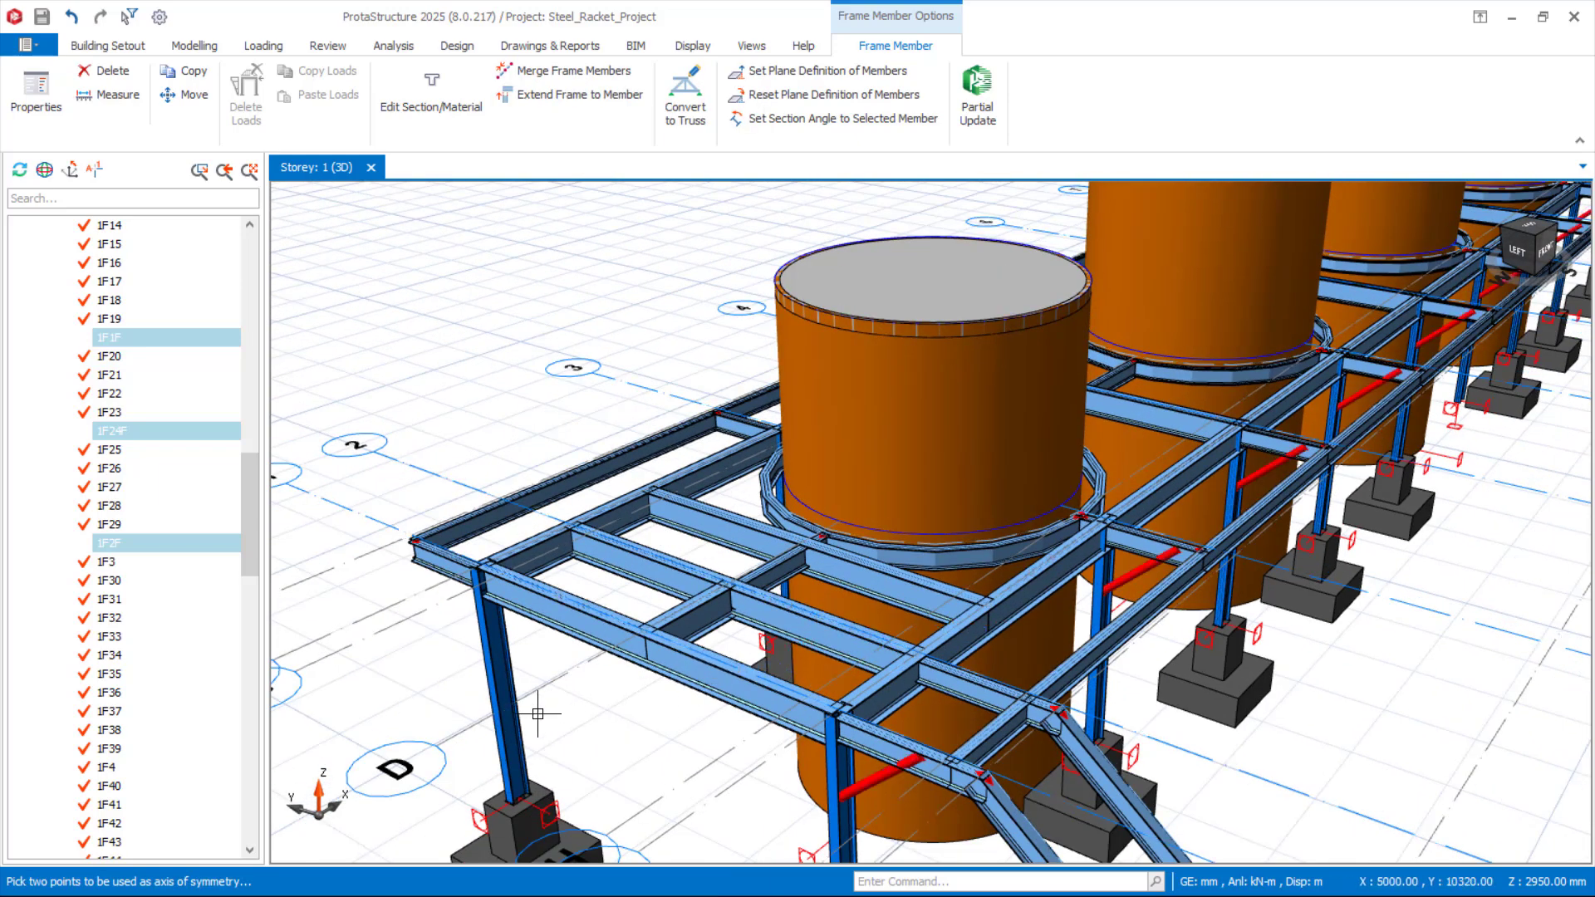
click(443, 745)
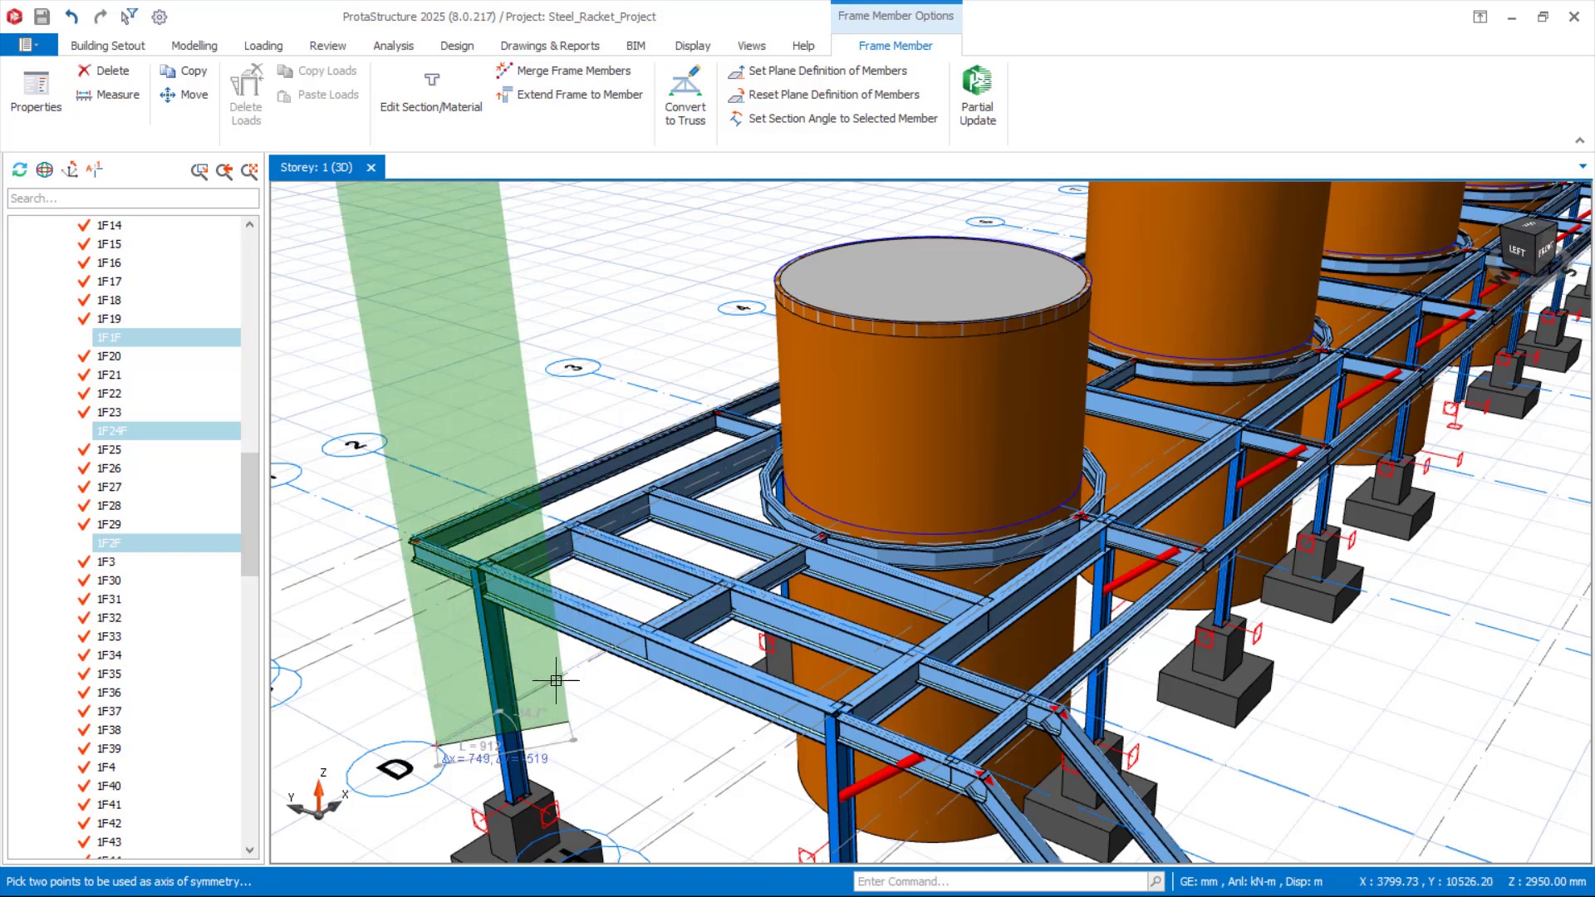
scroll(631, 638, up, 1)
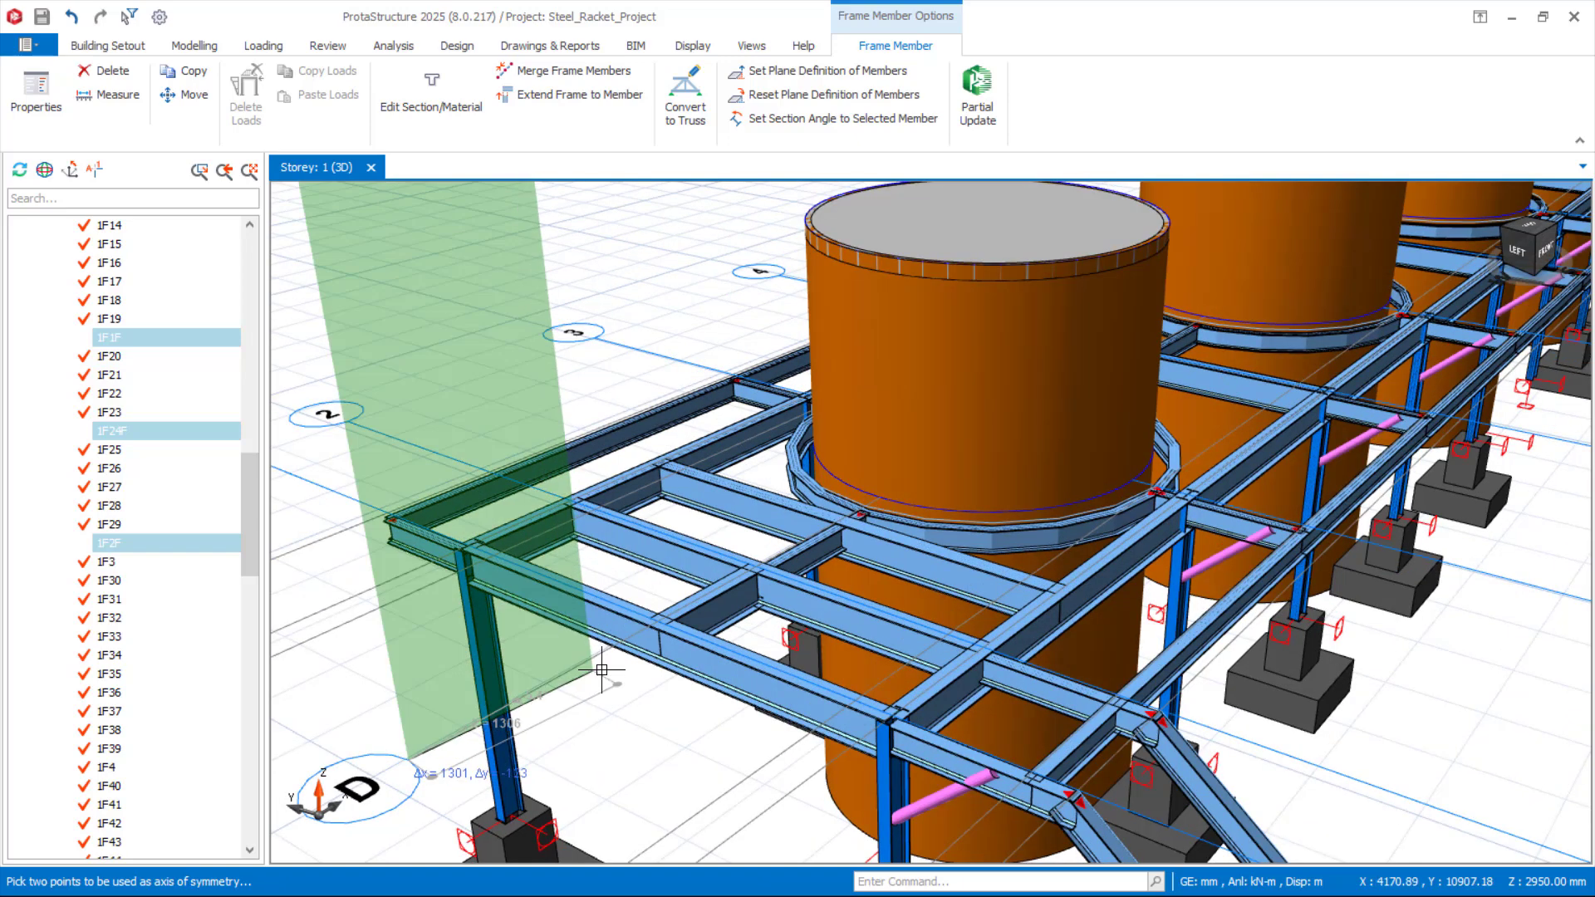
click(660, 619)
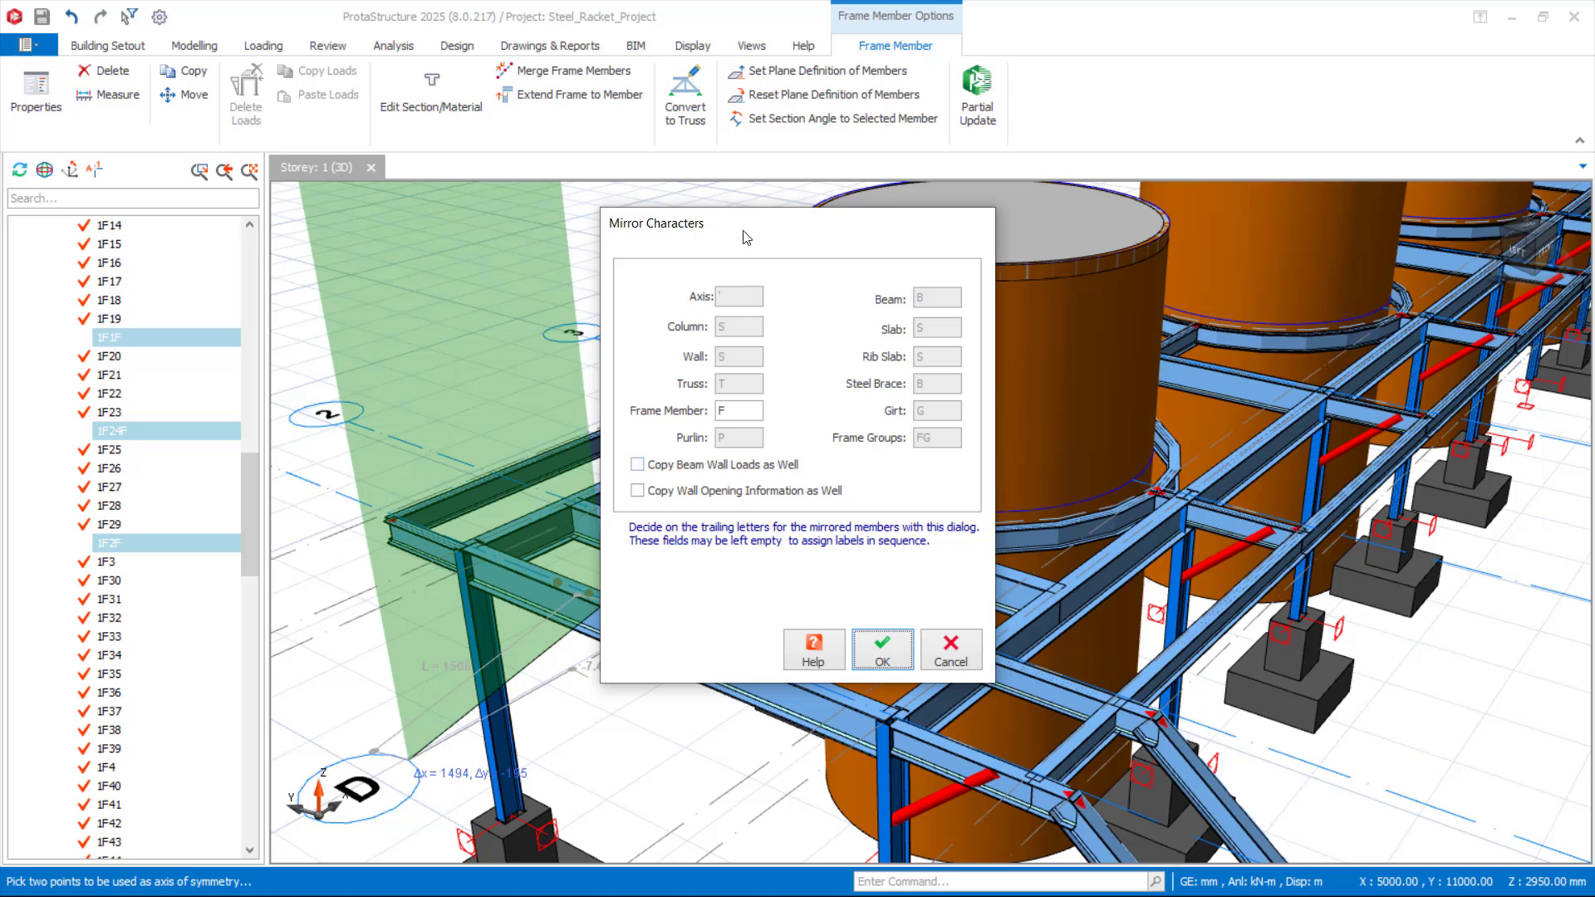
click(883, 661)
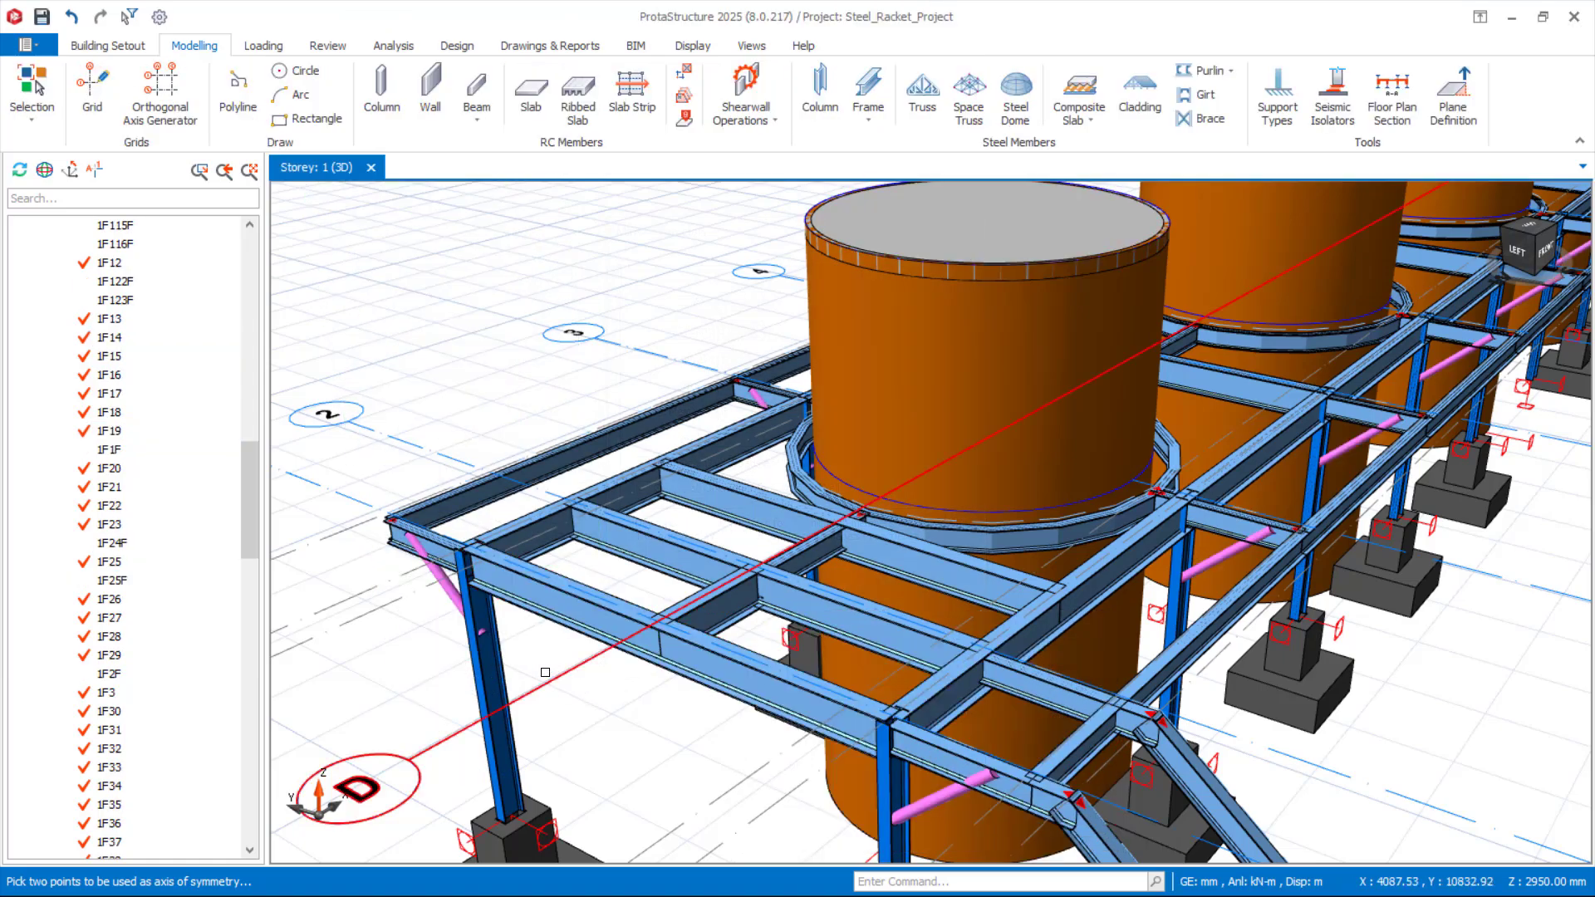
Inspect the mirrored braces from the opposite side of the platform and save the project.
scroll(634, 656, down, 2)
middle_drag(634, 656, 1110, 700)
scroll(781, 646, down, 2)
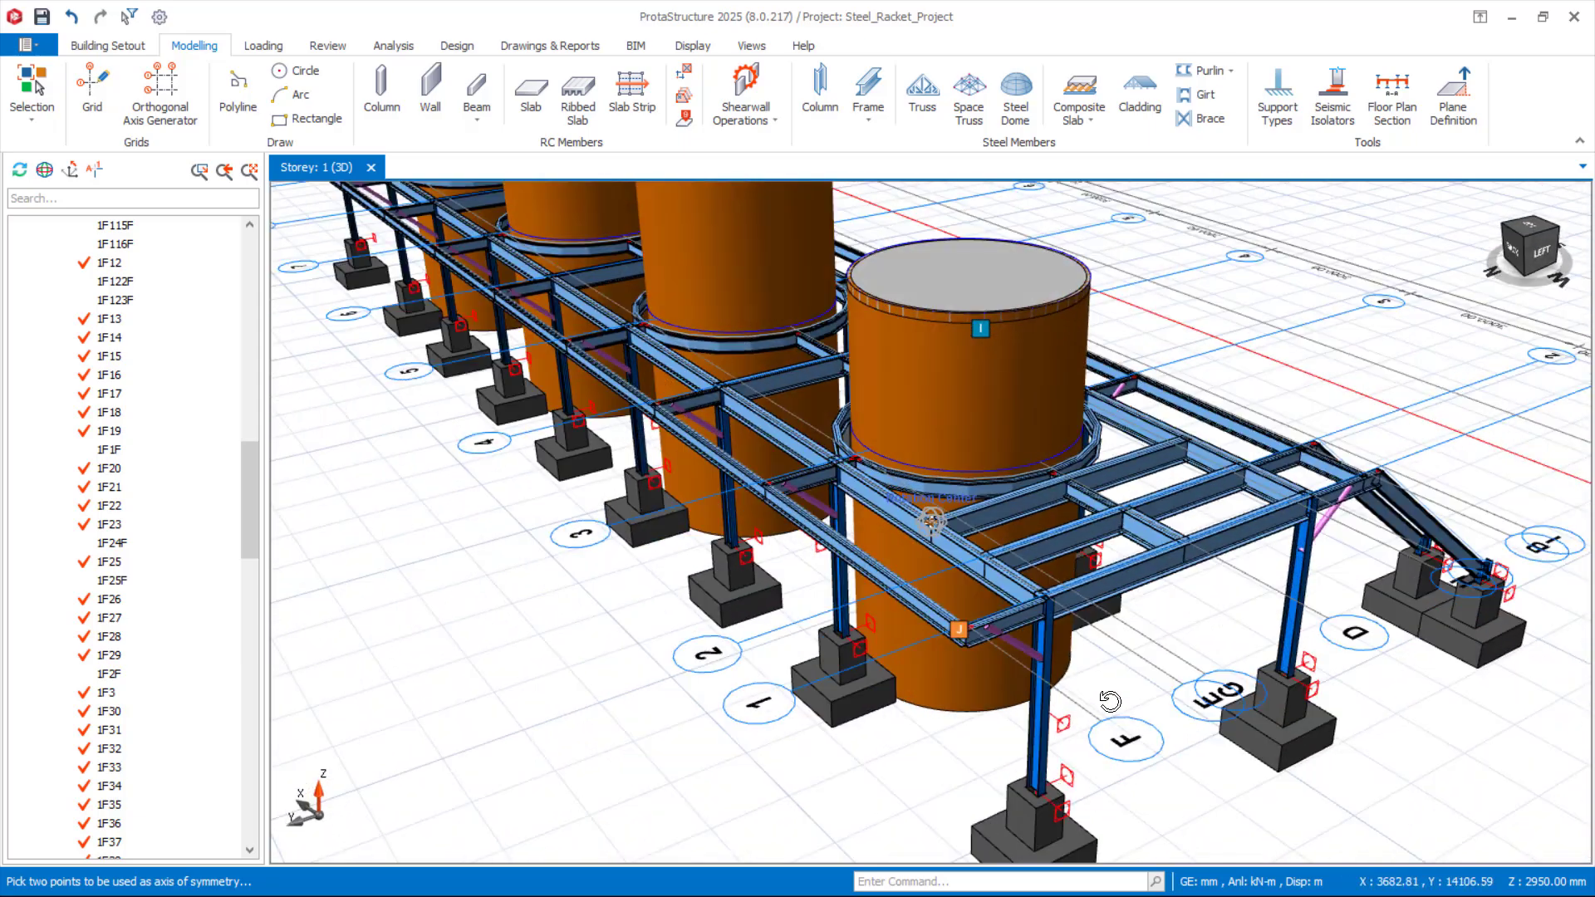
scroll(840, 756, down, 5)
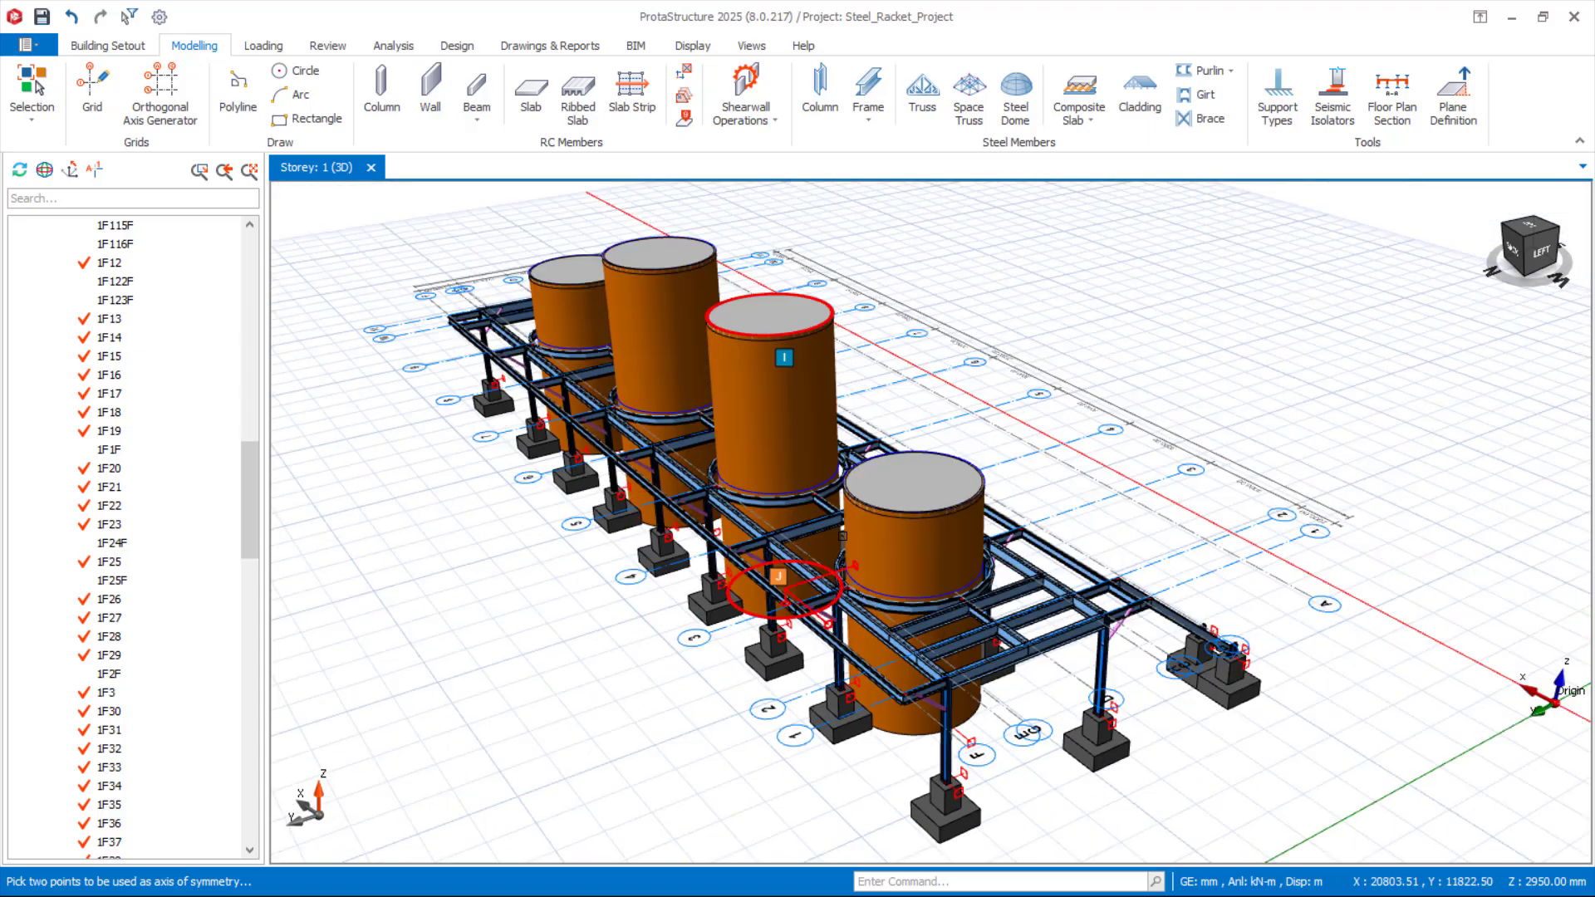
scroll(937, 715, up, 4)
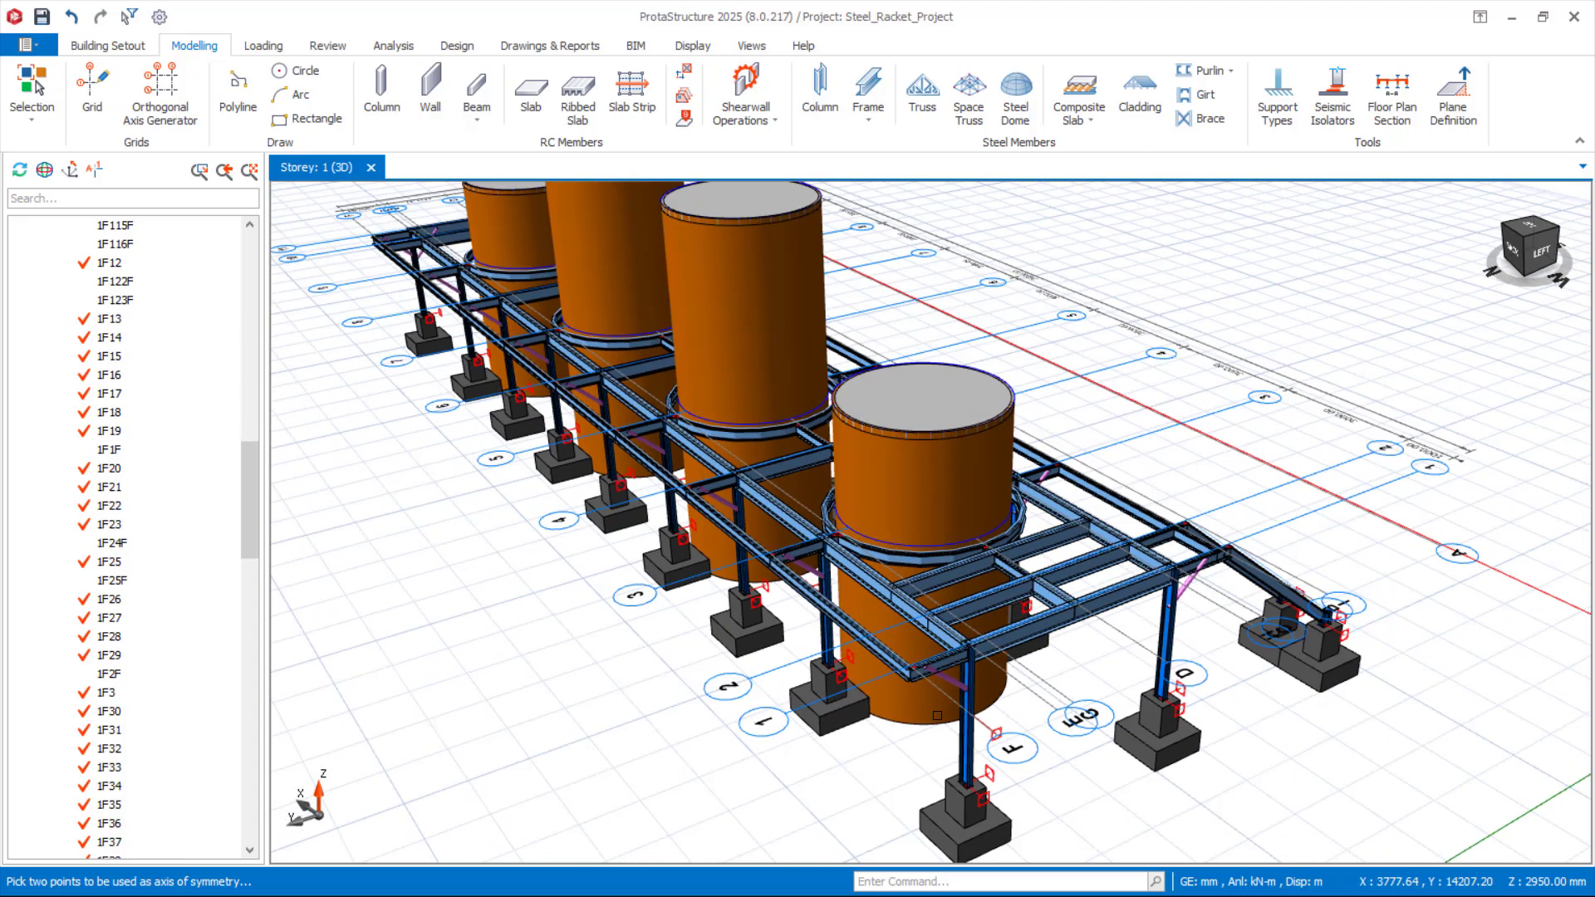
middle_drag(937, 716, 937, 703)
scroll(958, 660, up, 2)
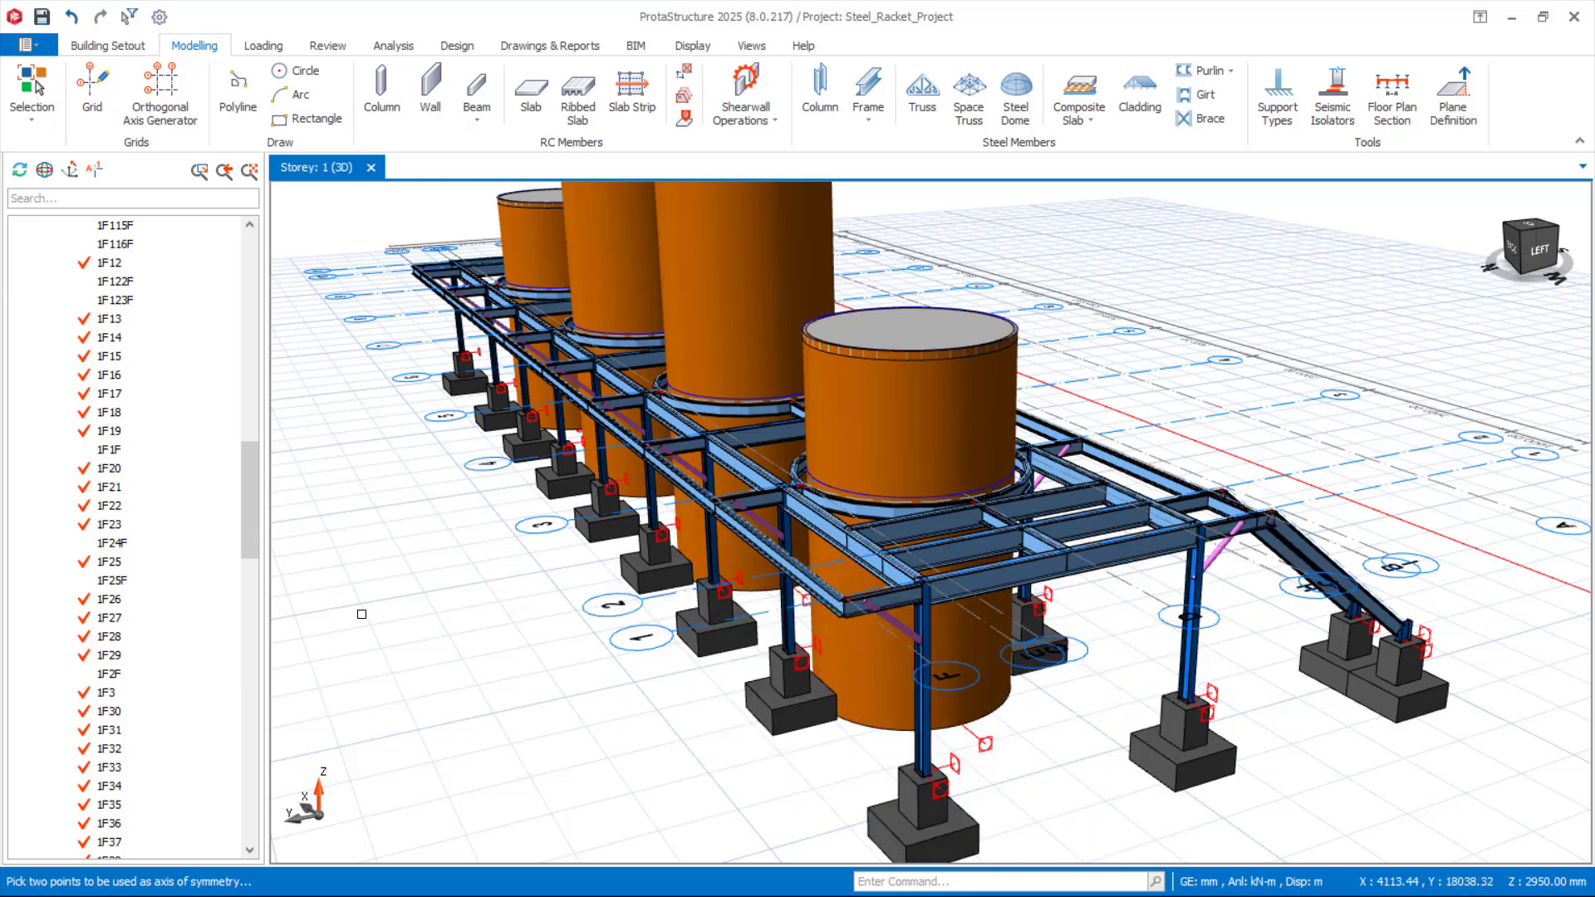
click(42, 18)
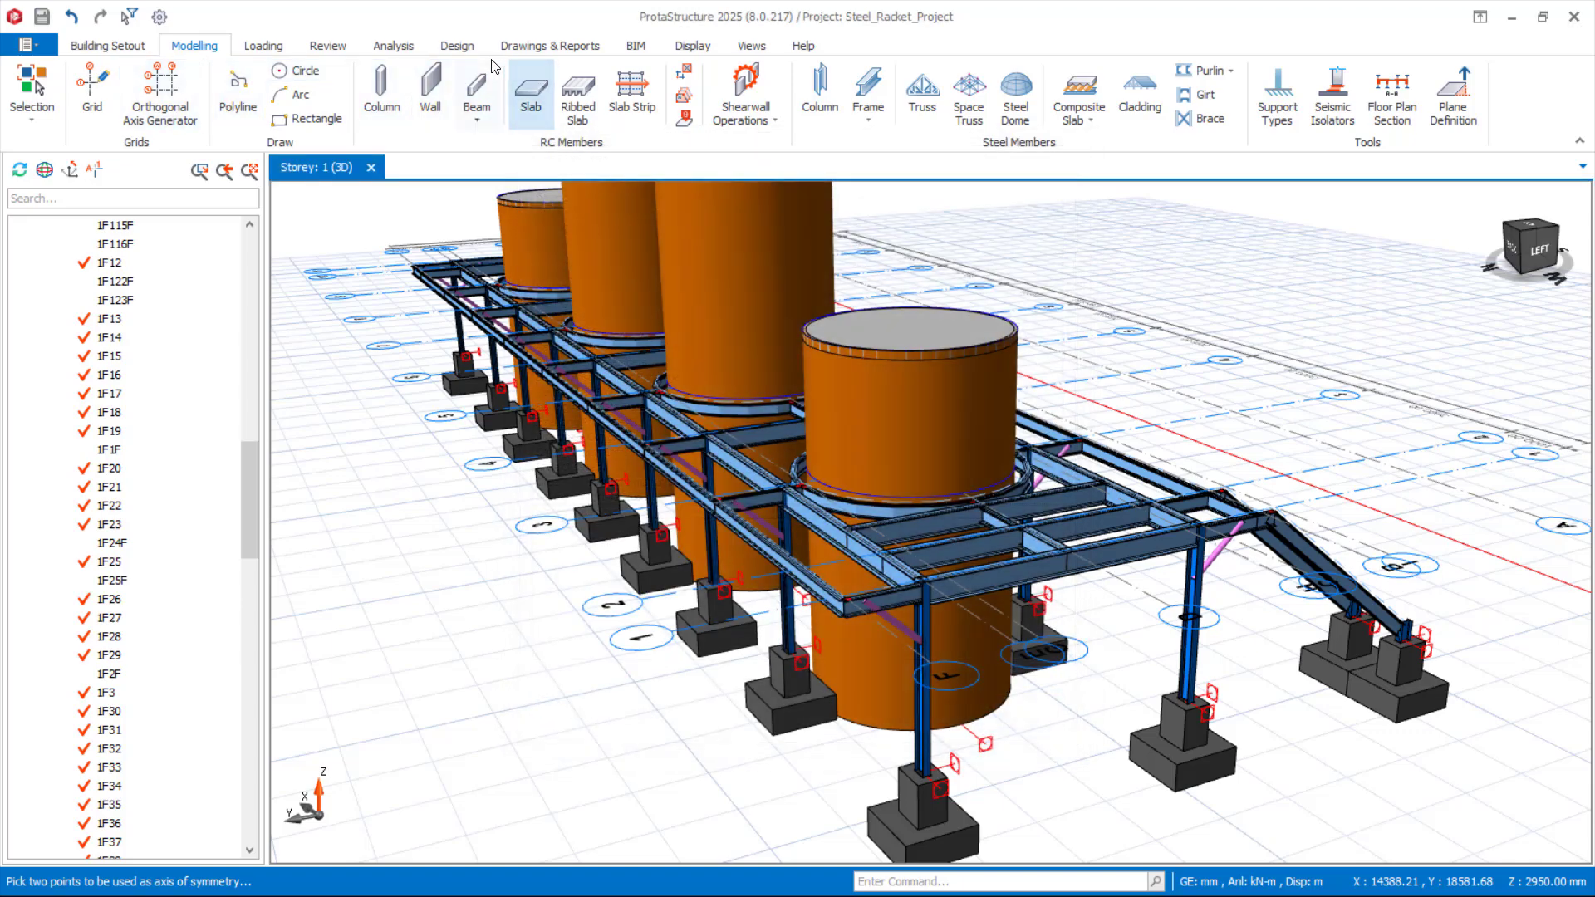
Run the Building Model Check with all checks enabled for all storeys and close it.
click(400, 51)
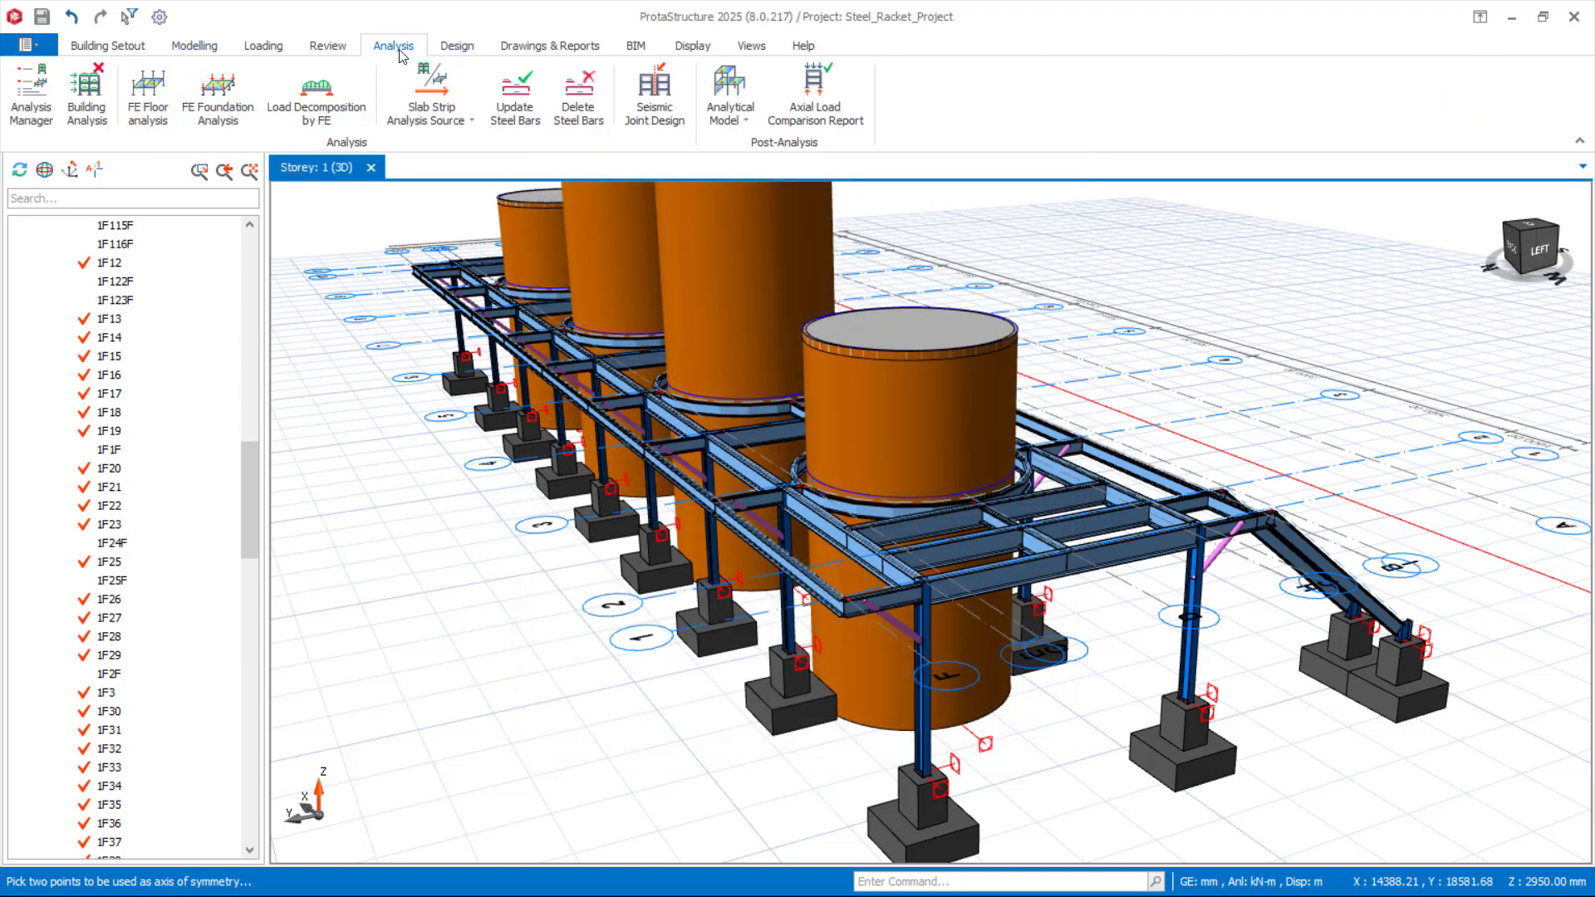
click(90, 98)
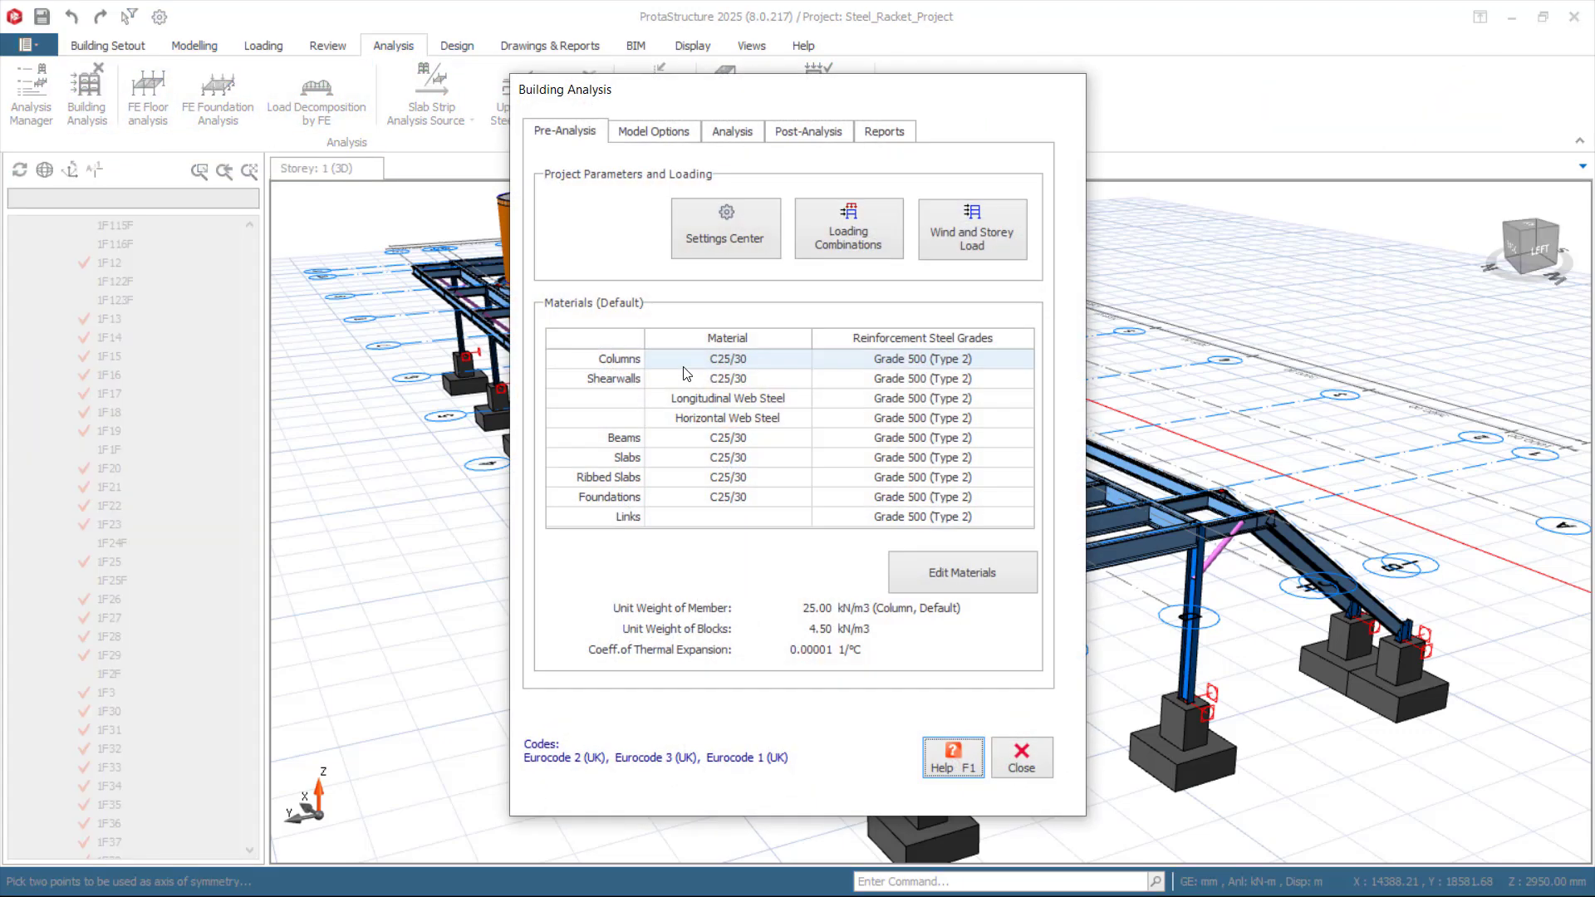
click(731, 132)
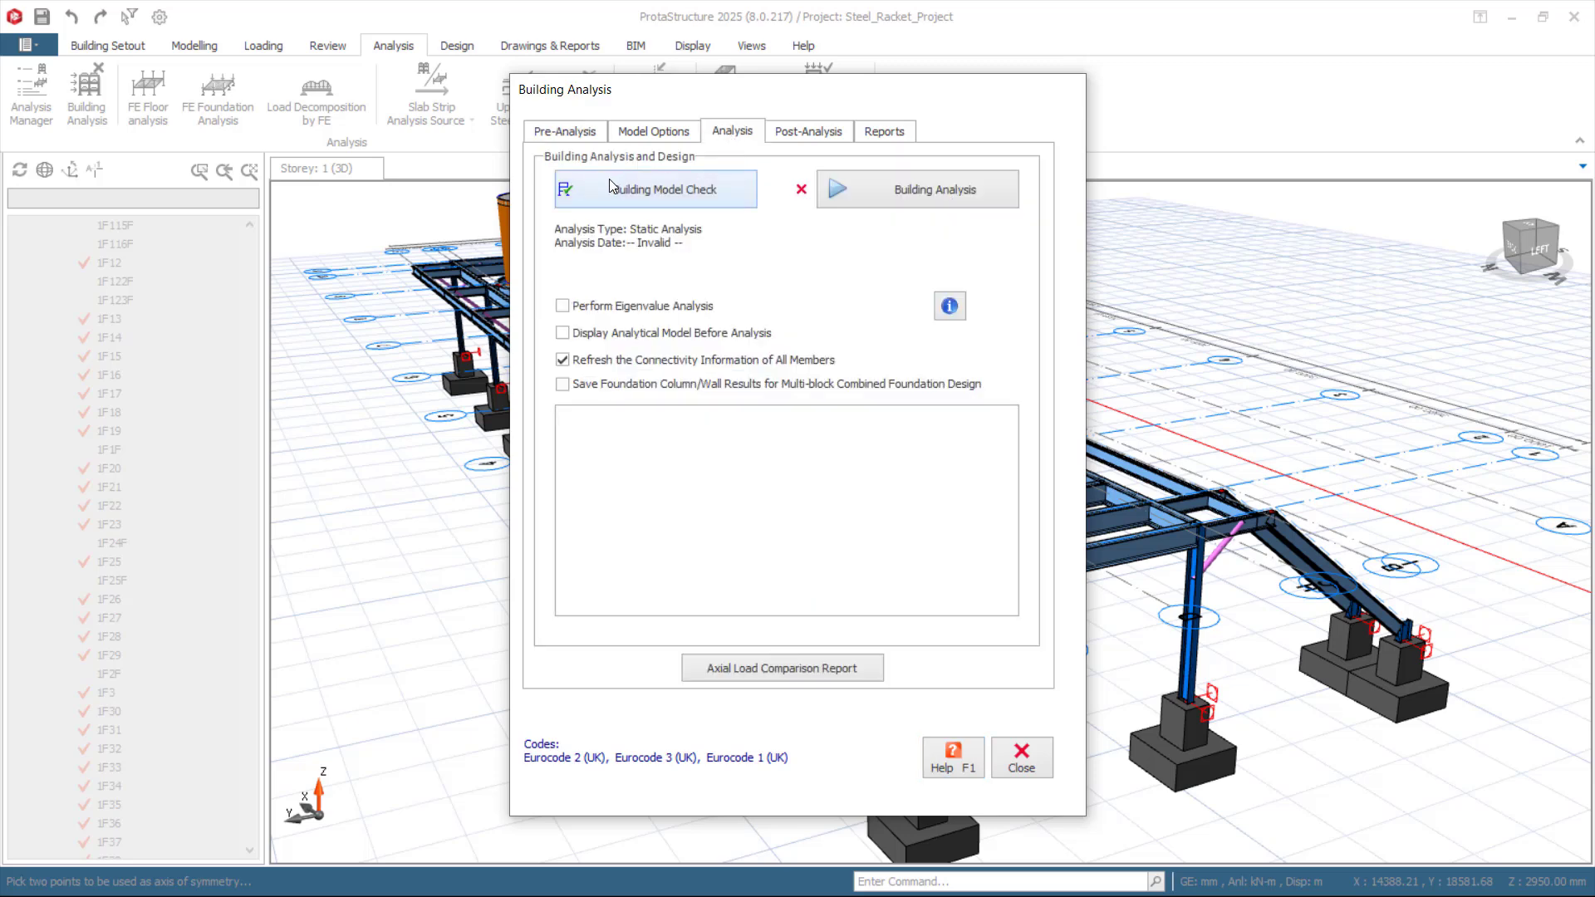
click(686, 193)
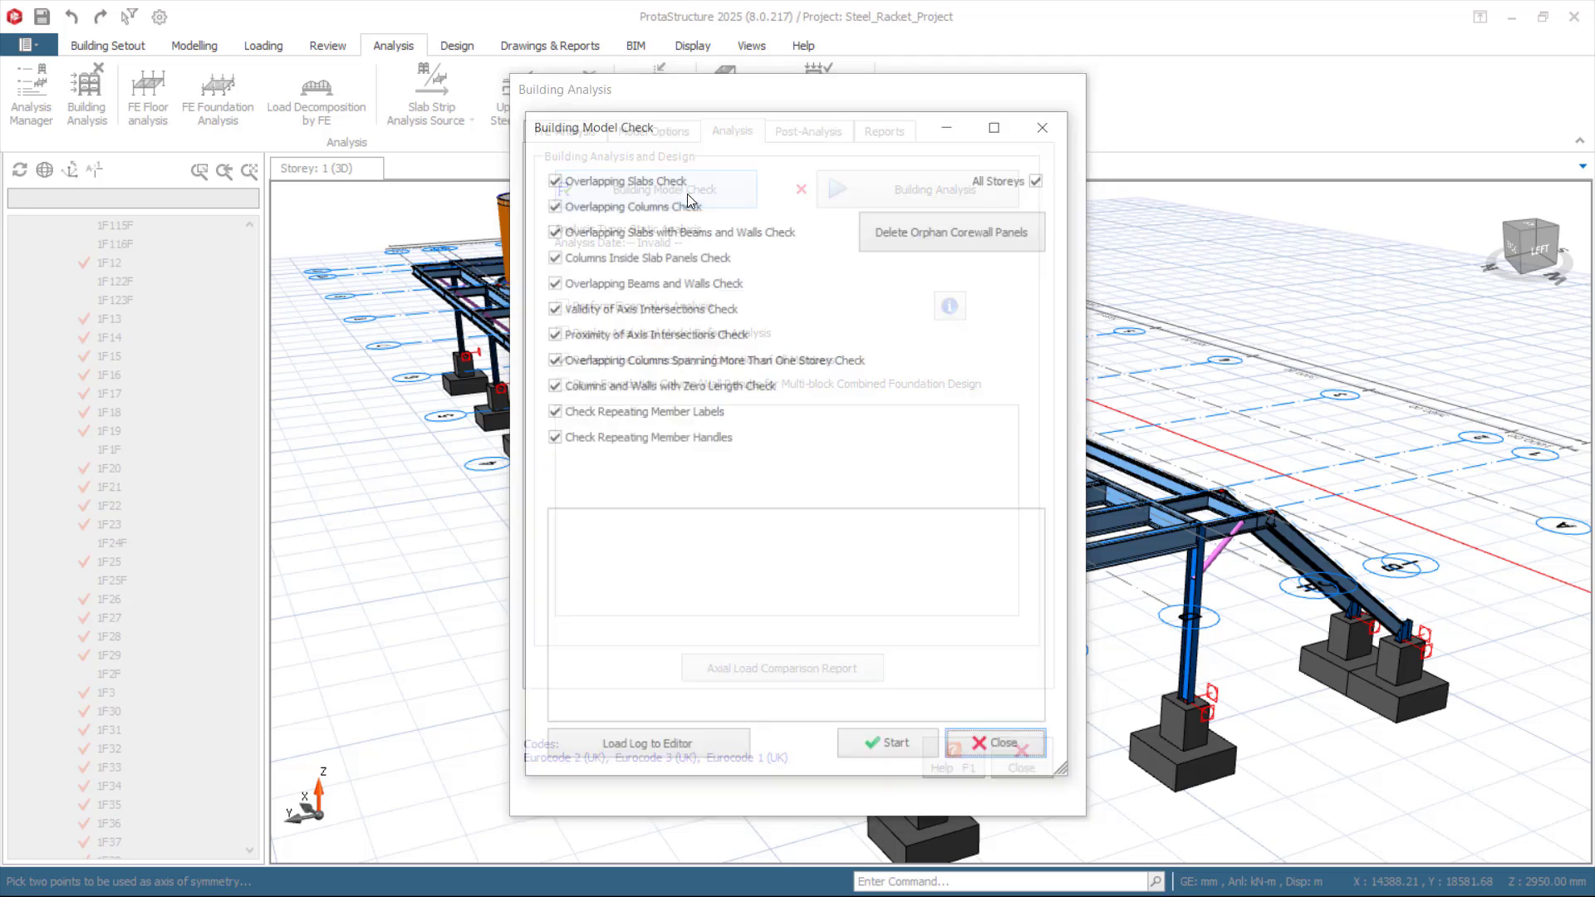
click(909, 758)
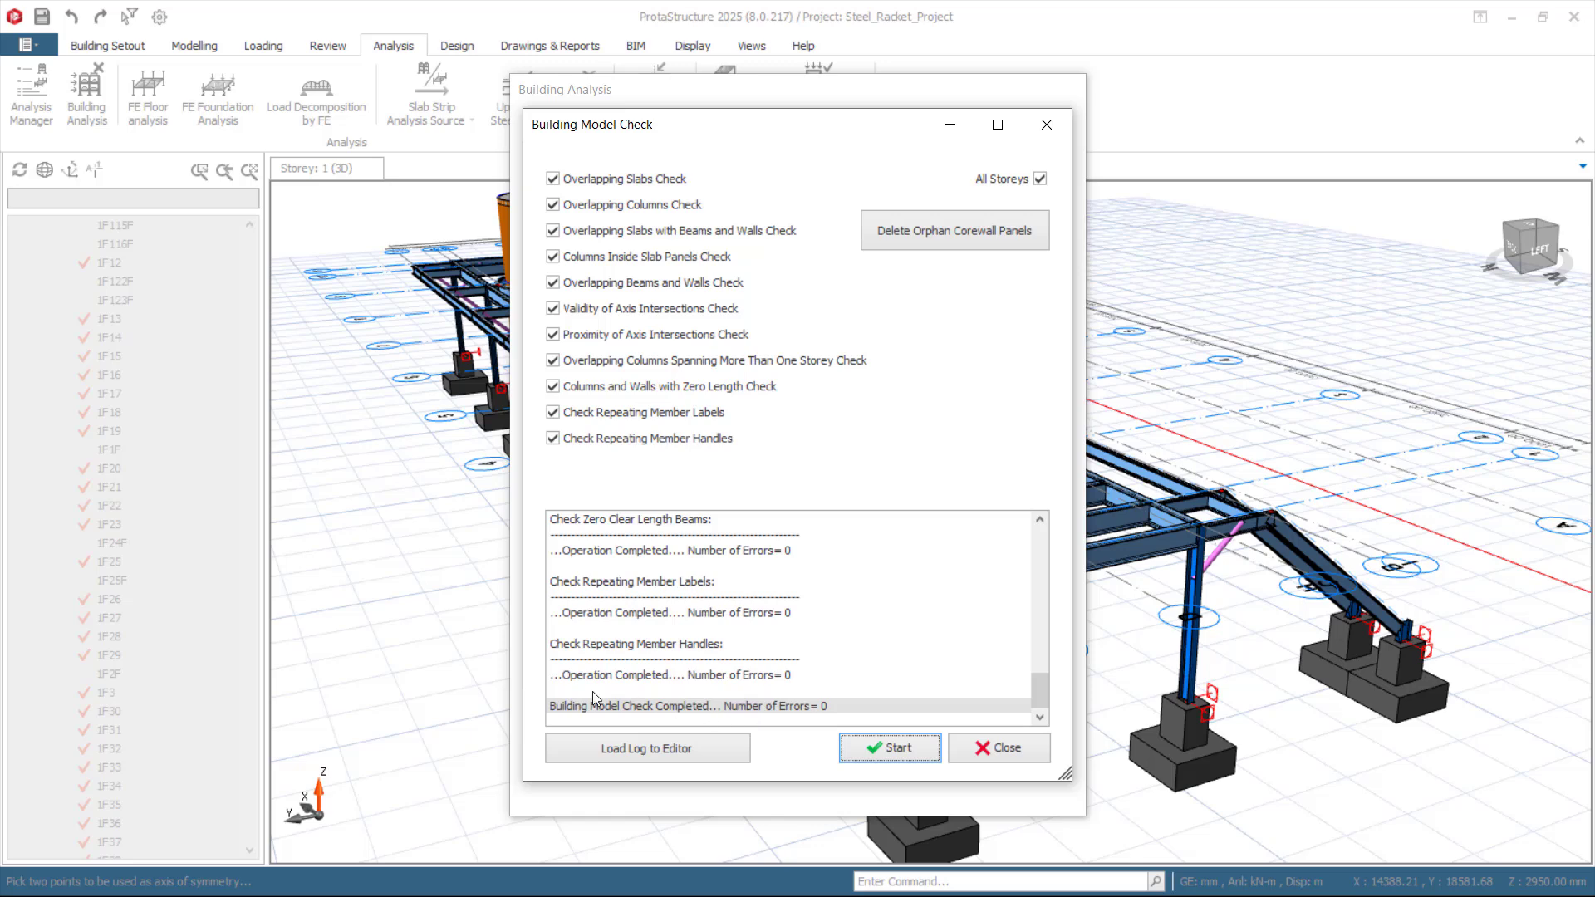
click(1009, 748)
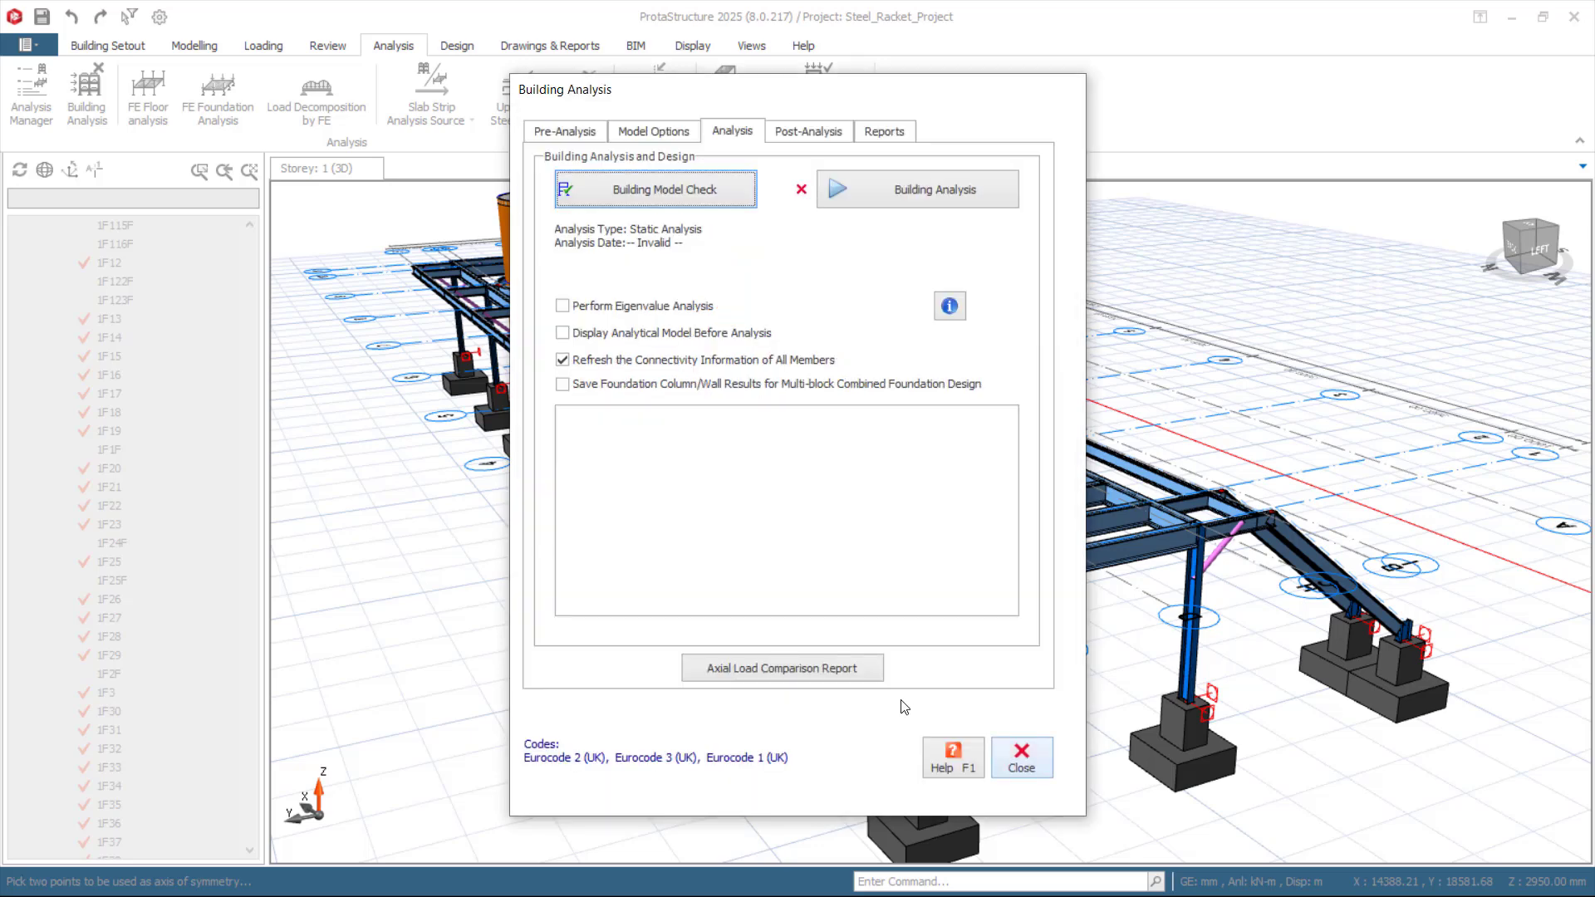
Run the building analysis with Steel Member Design Check and Design Composite Beams enabled, and close the analysis dialog when it finishes.
click(955, 198)
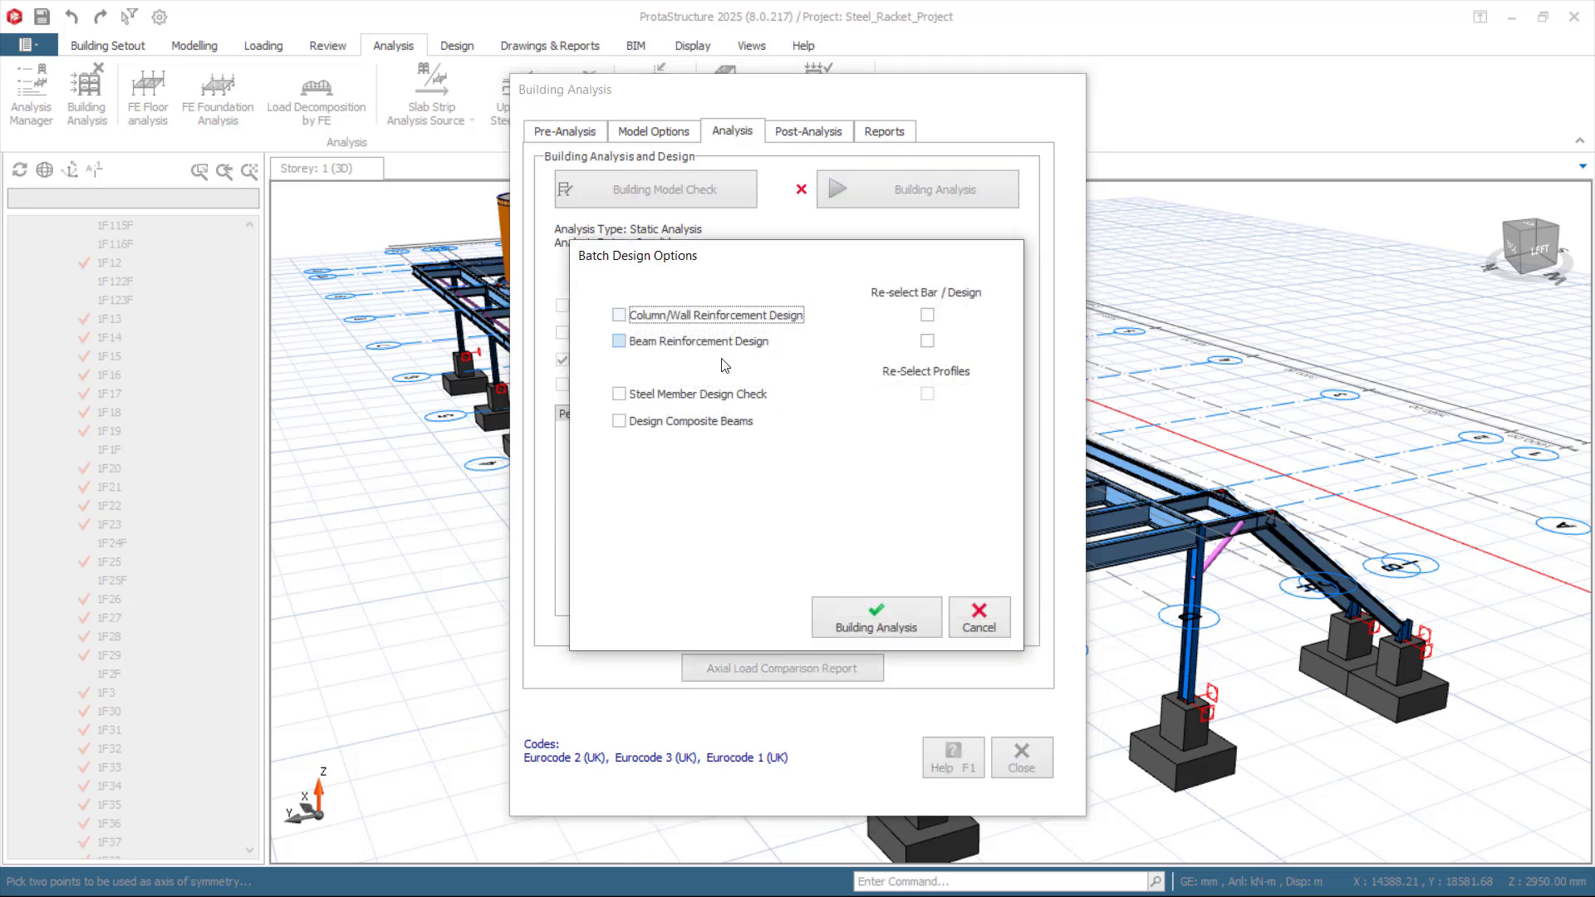
click(619, 395)
click(619, 421)
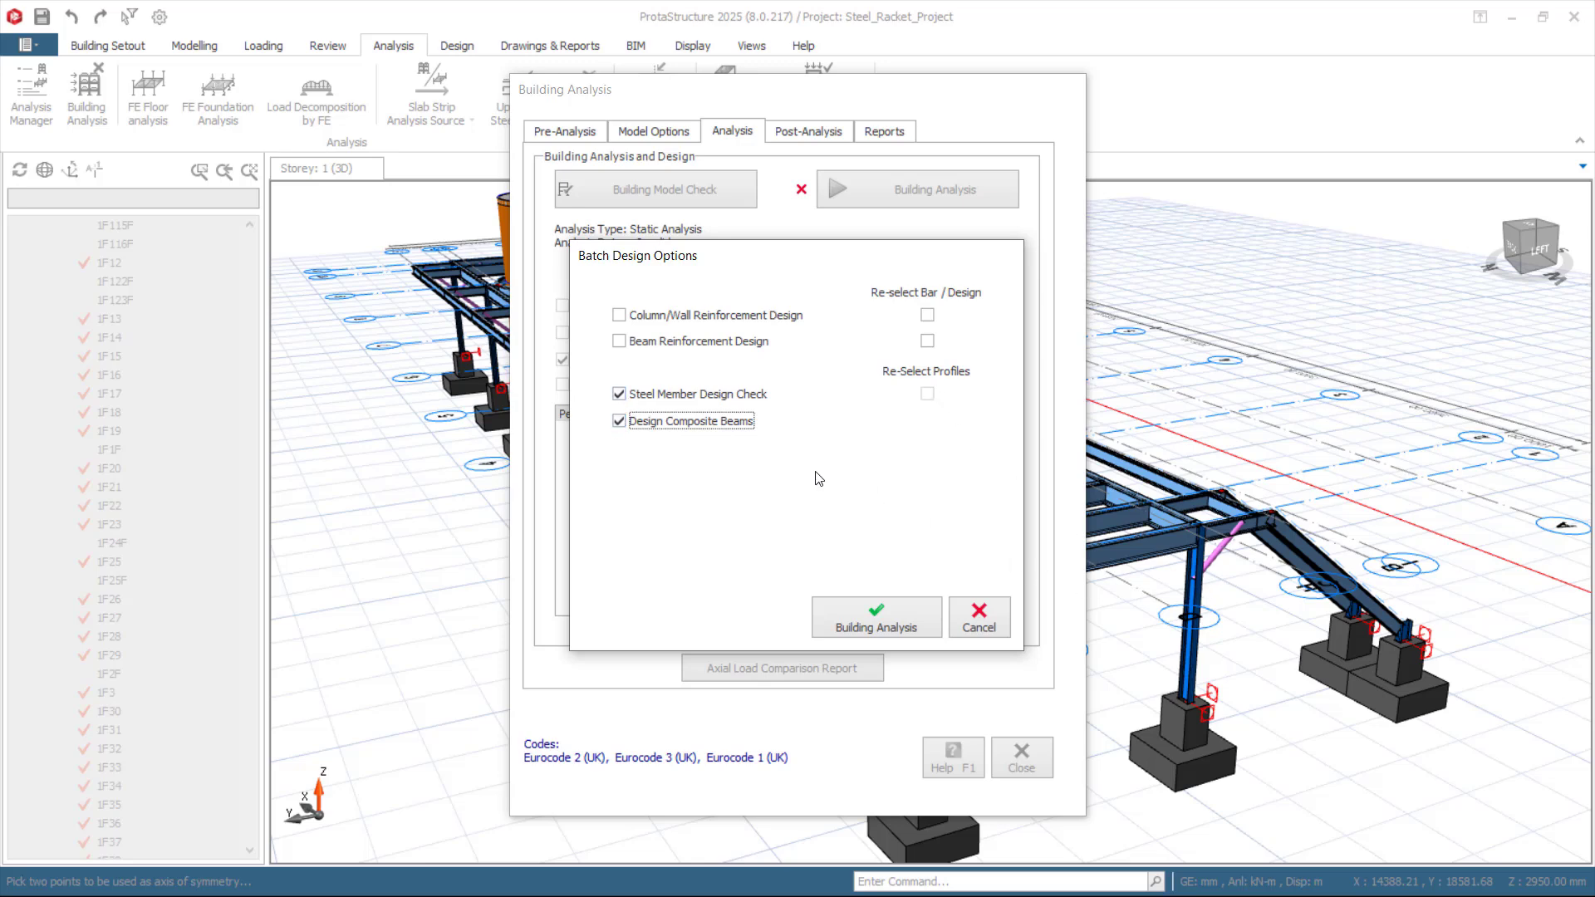
click(877, 619)
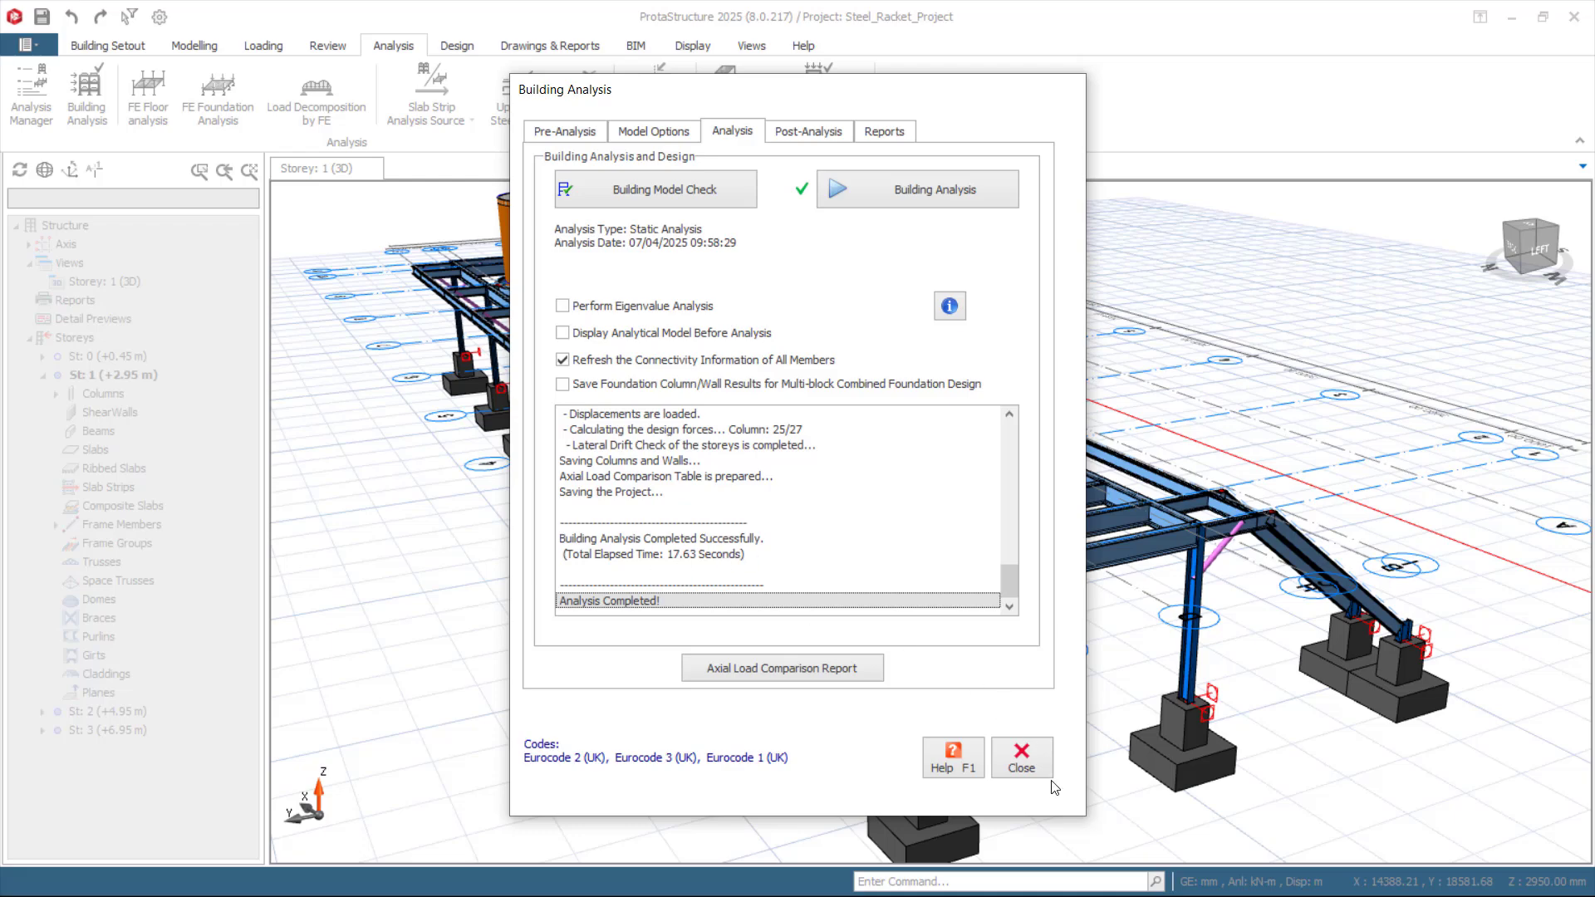
click(1022, 758)
scroll(950, 690, up, 3)
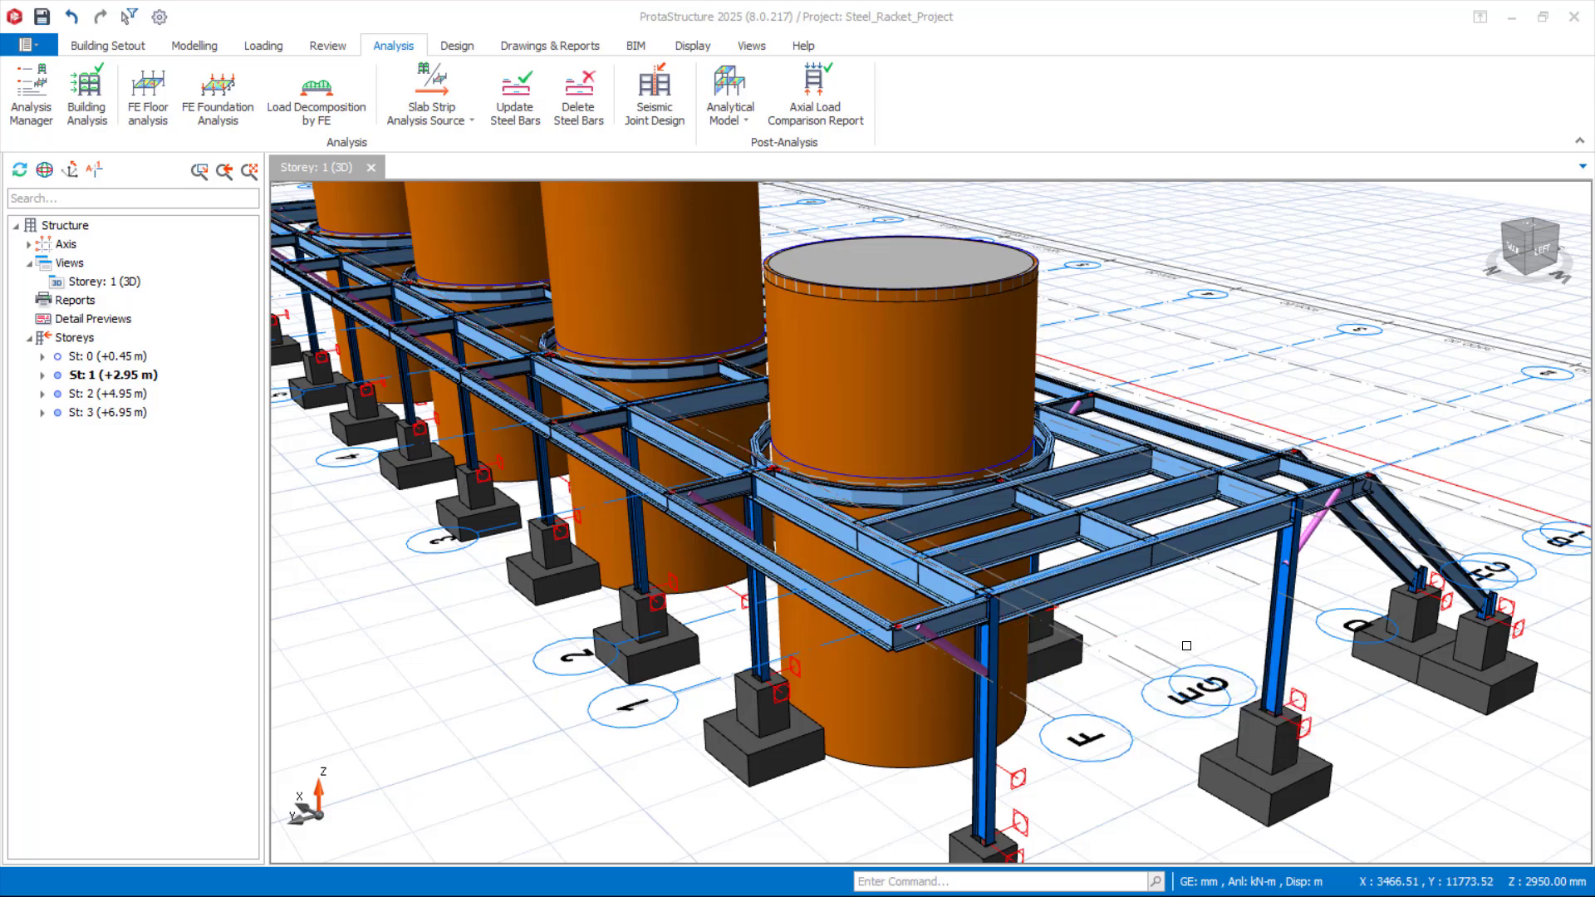
Open the Steel Member Design of the front corner column on gridline F and review its design summary.
scroll(981, 731, up, 2)
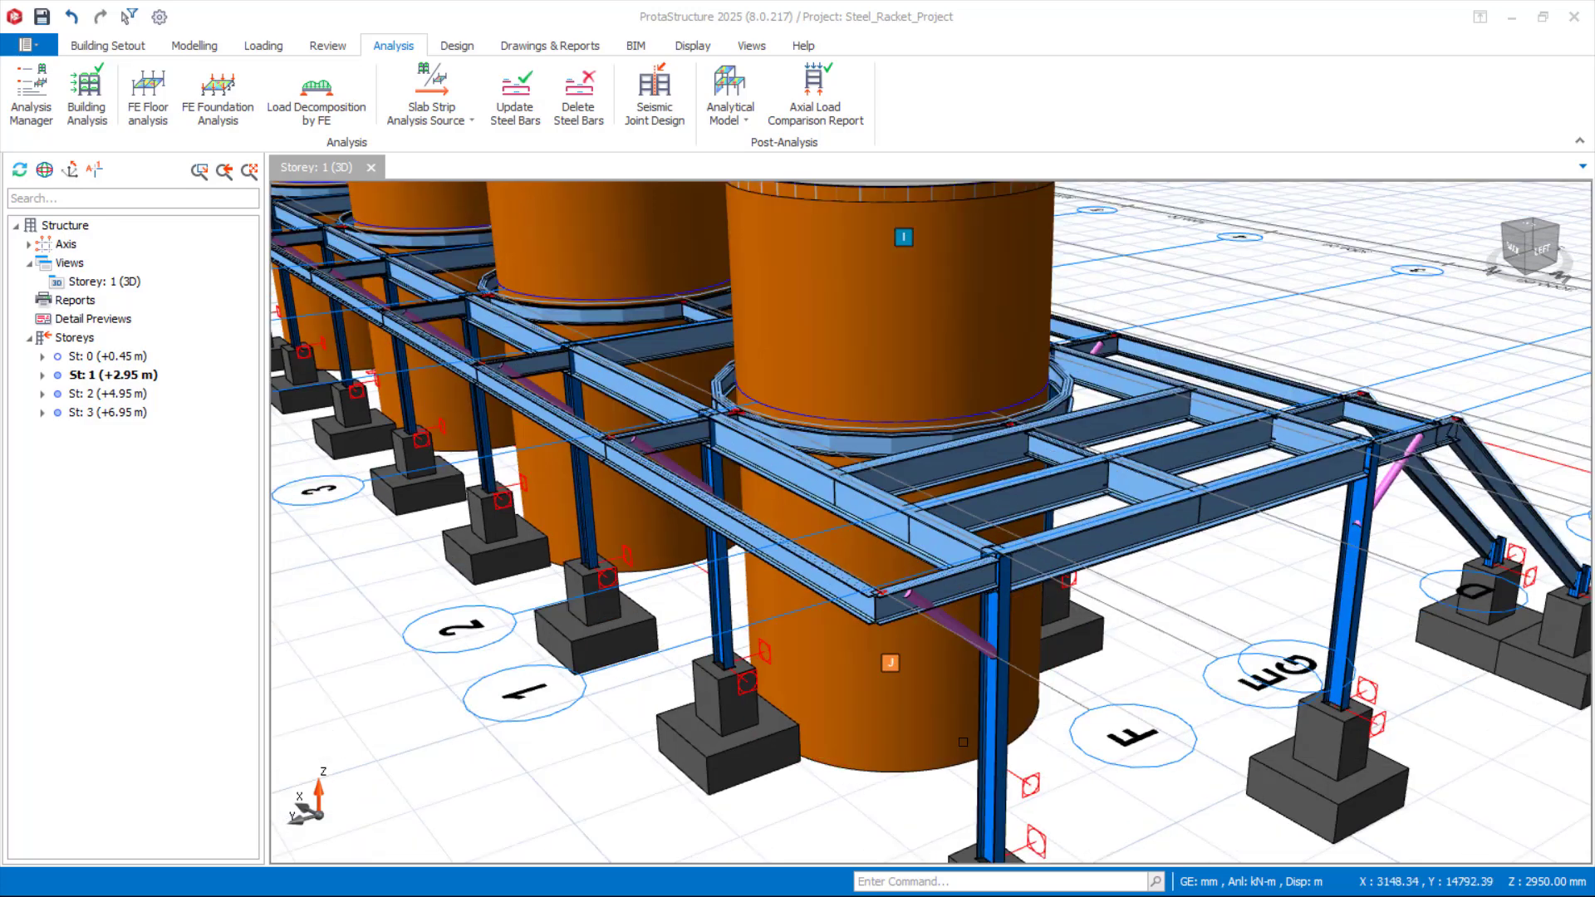
click(998, 712)
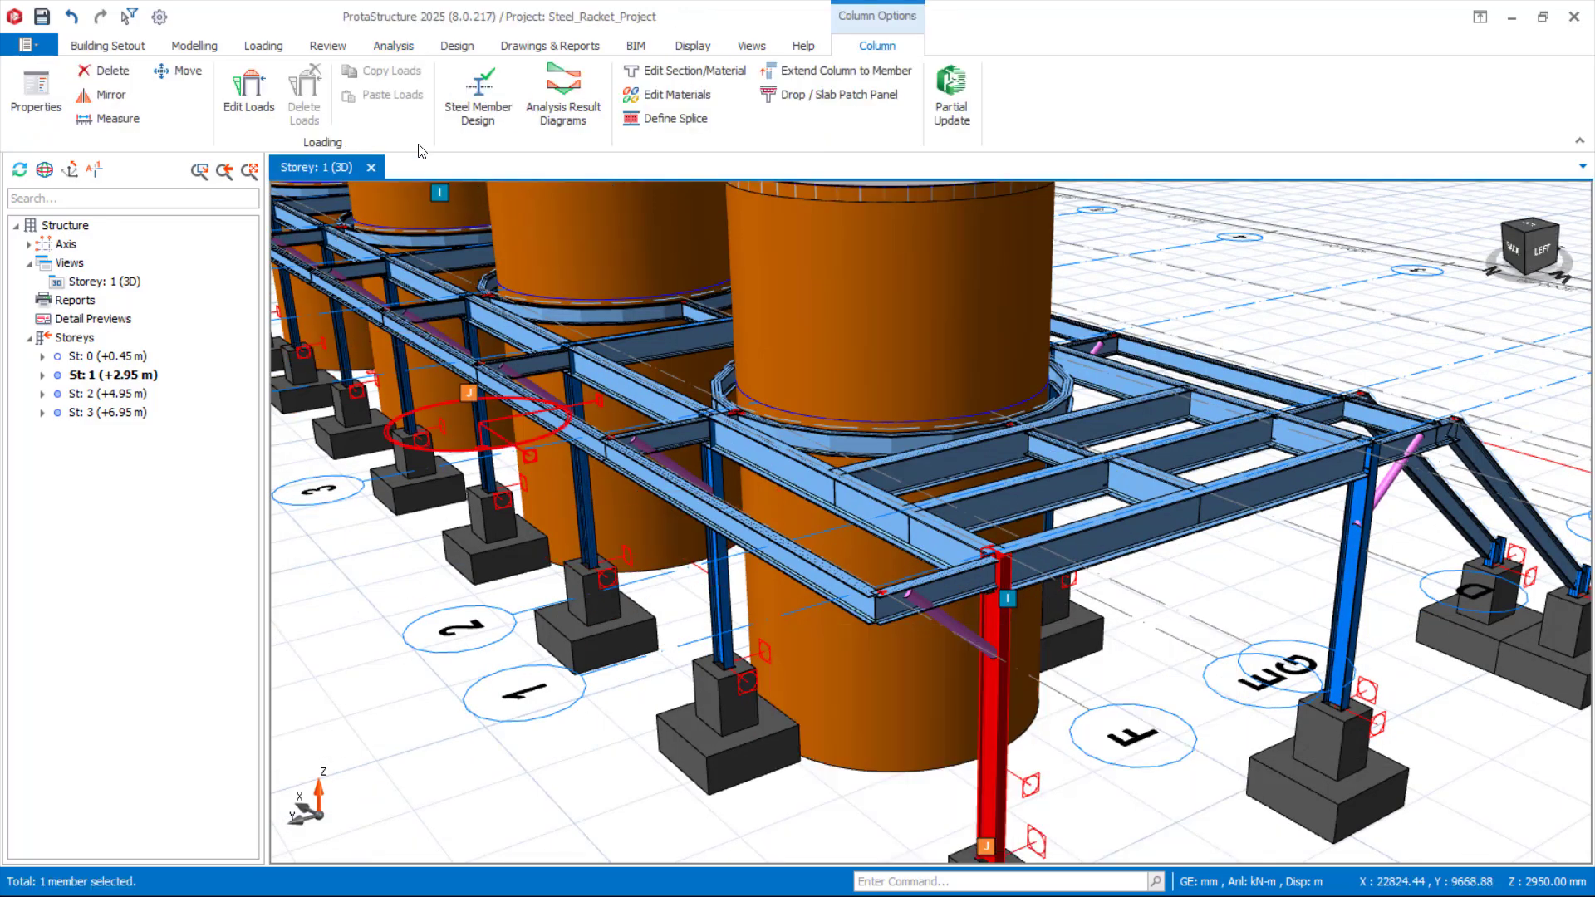
click(484, 114)
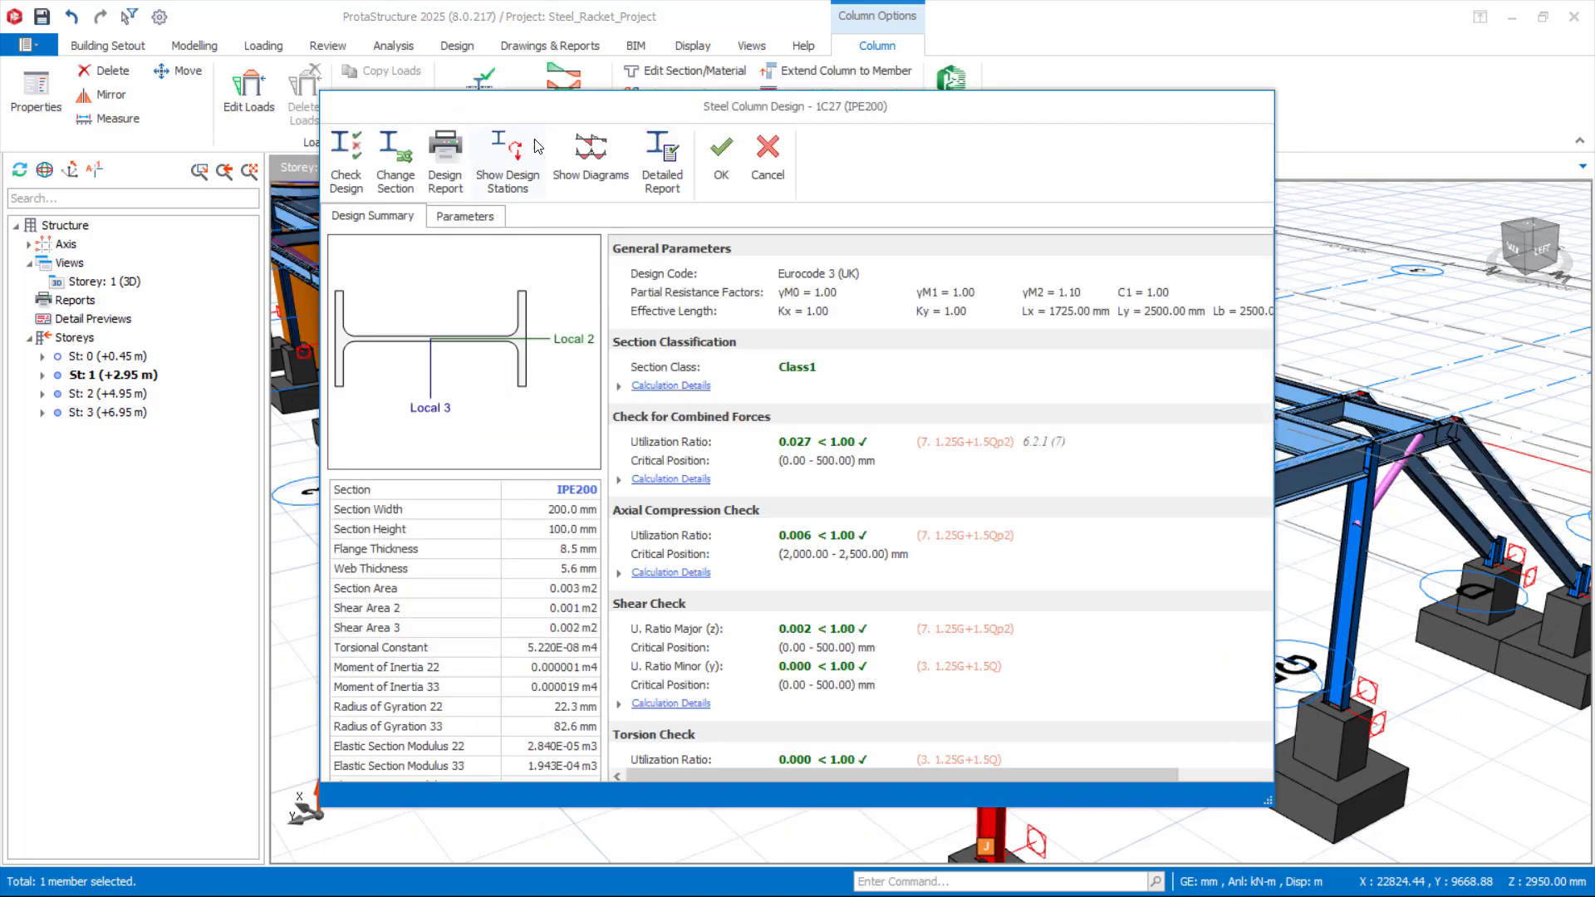
scroll(758, 664, down, 1)
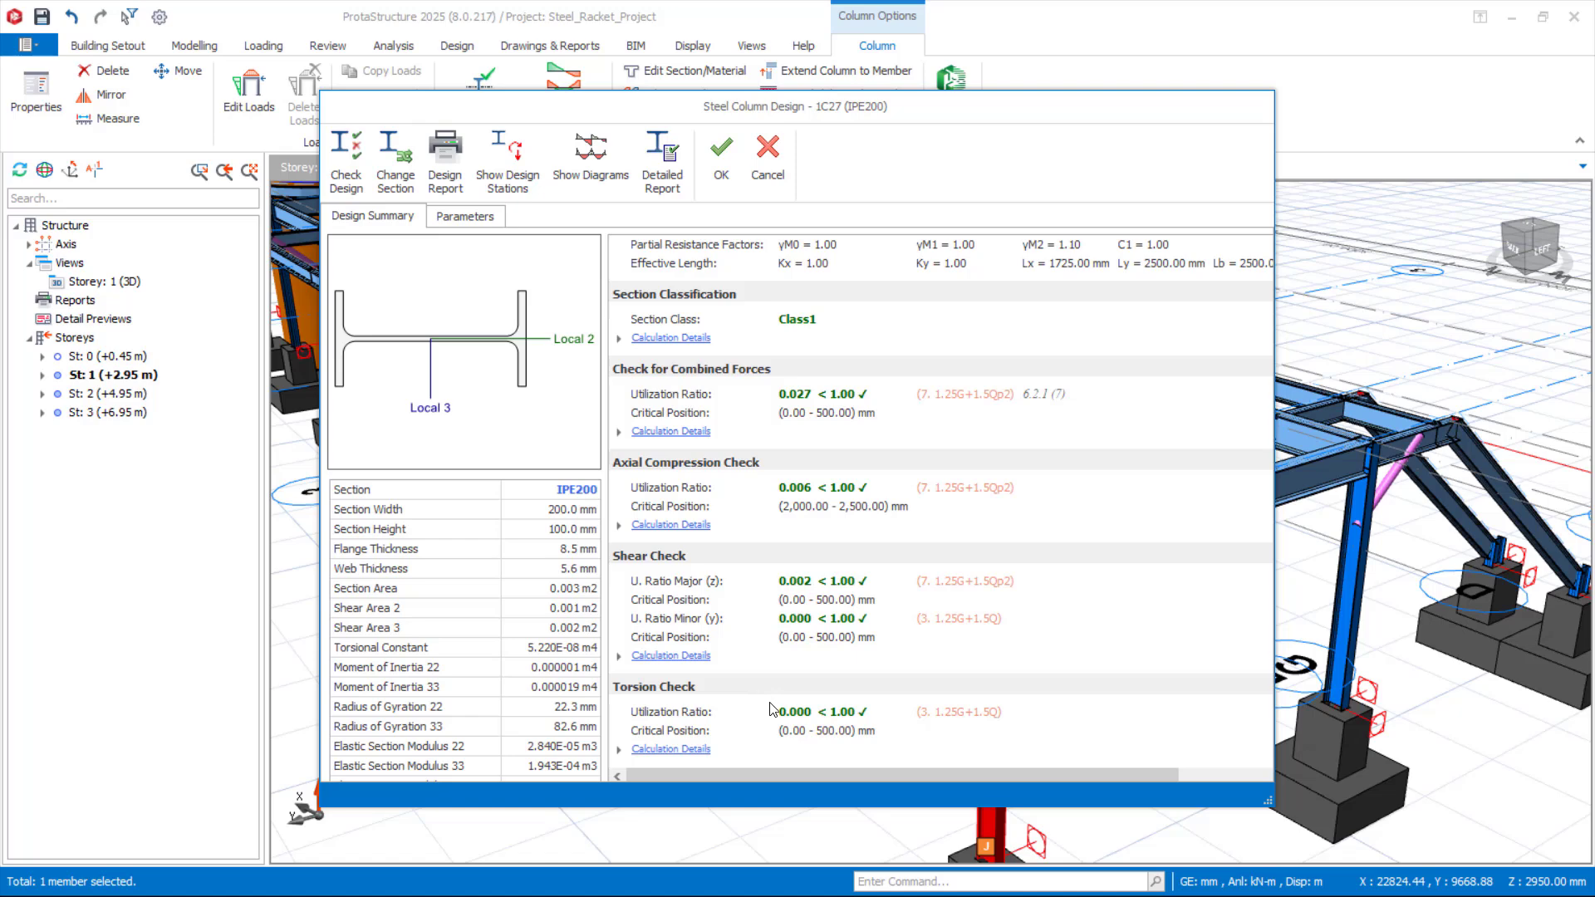
scroll(696, 470, up, 1)
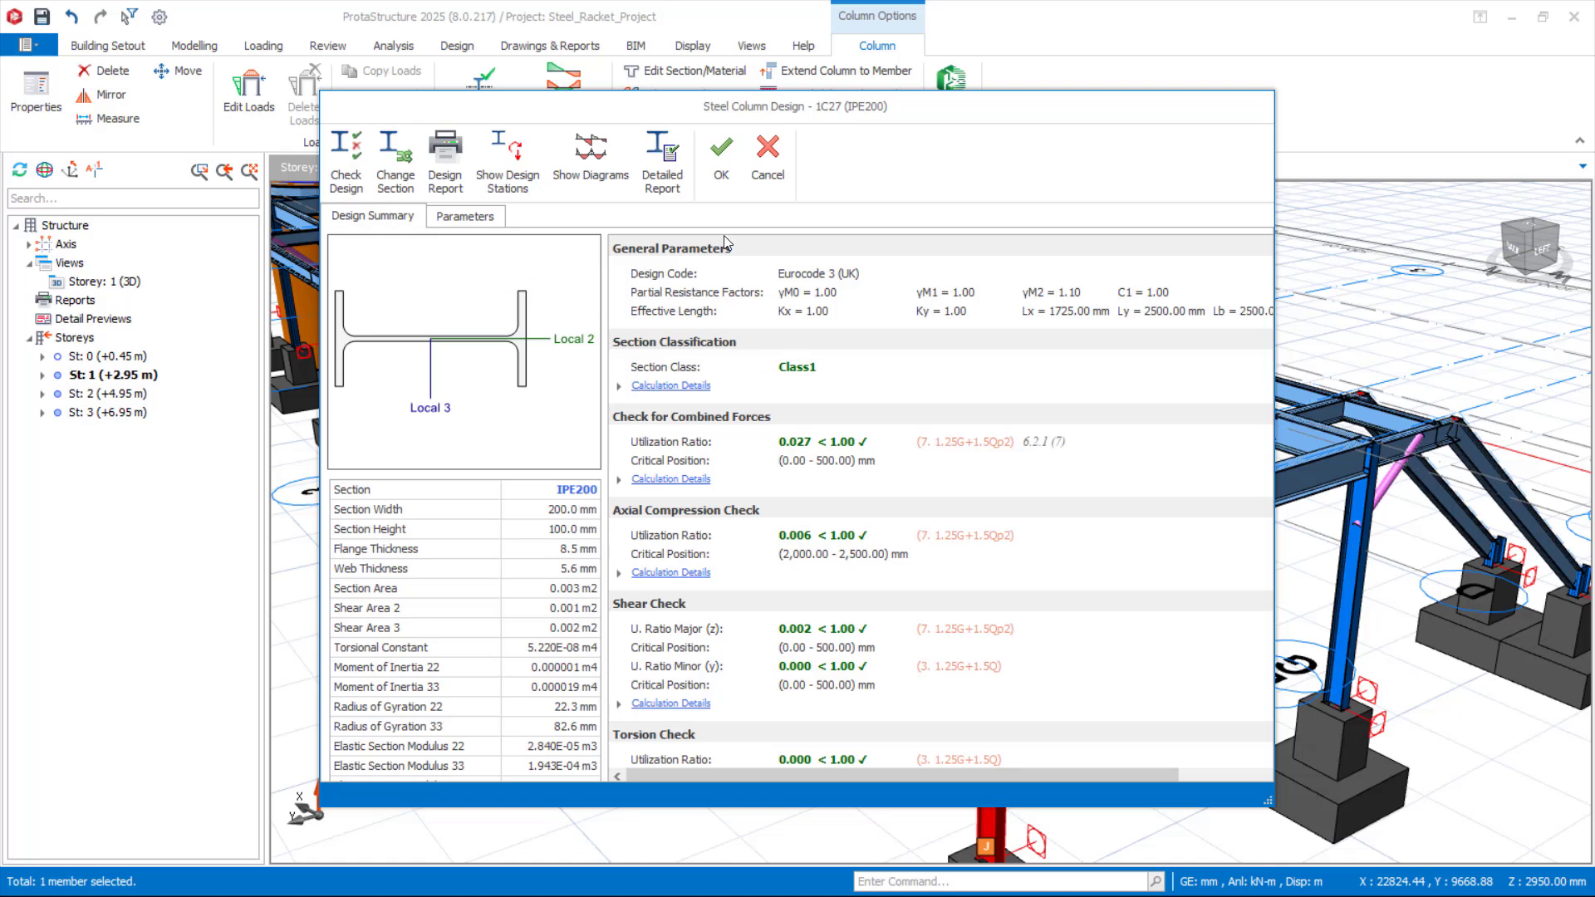
Read through the corner column's detailed design report, close it and accept the column design dialog.
click(663, 176)
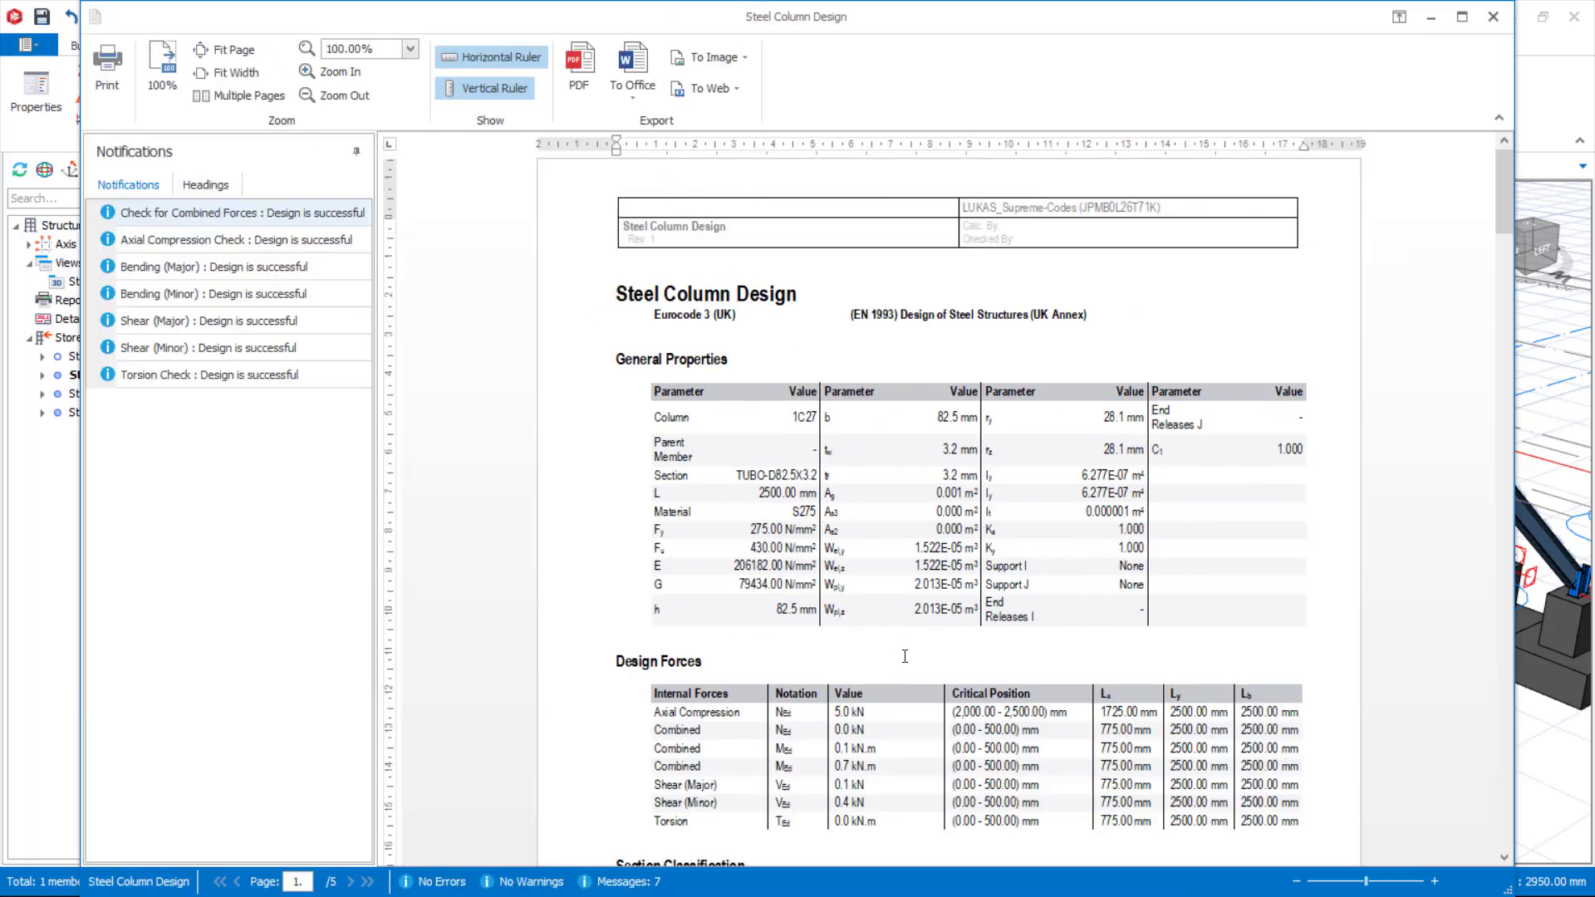
scroll(905, 657, down, 5)
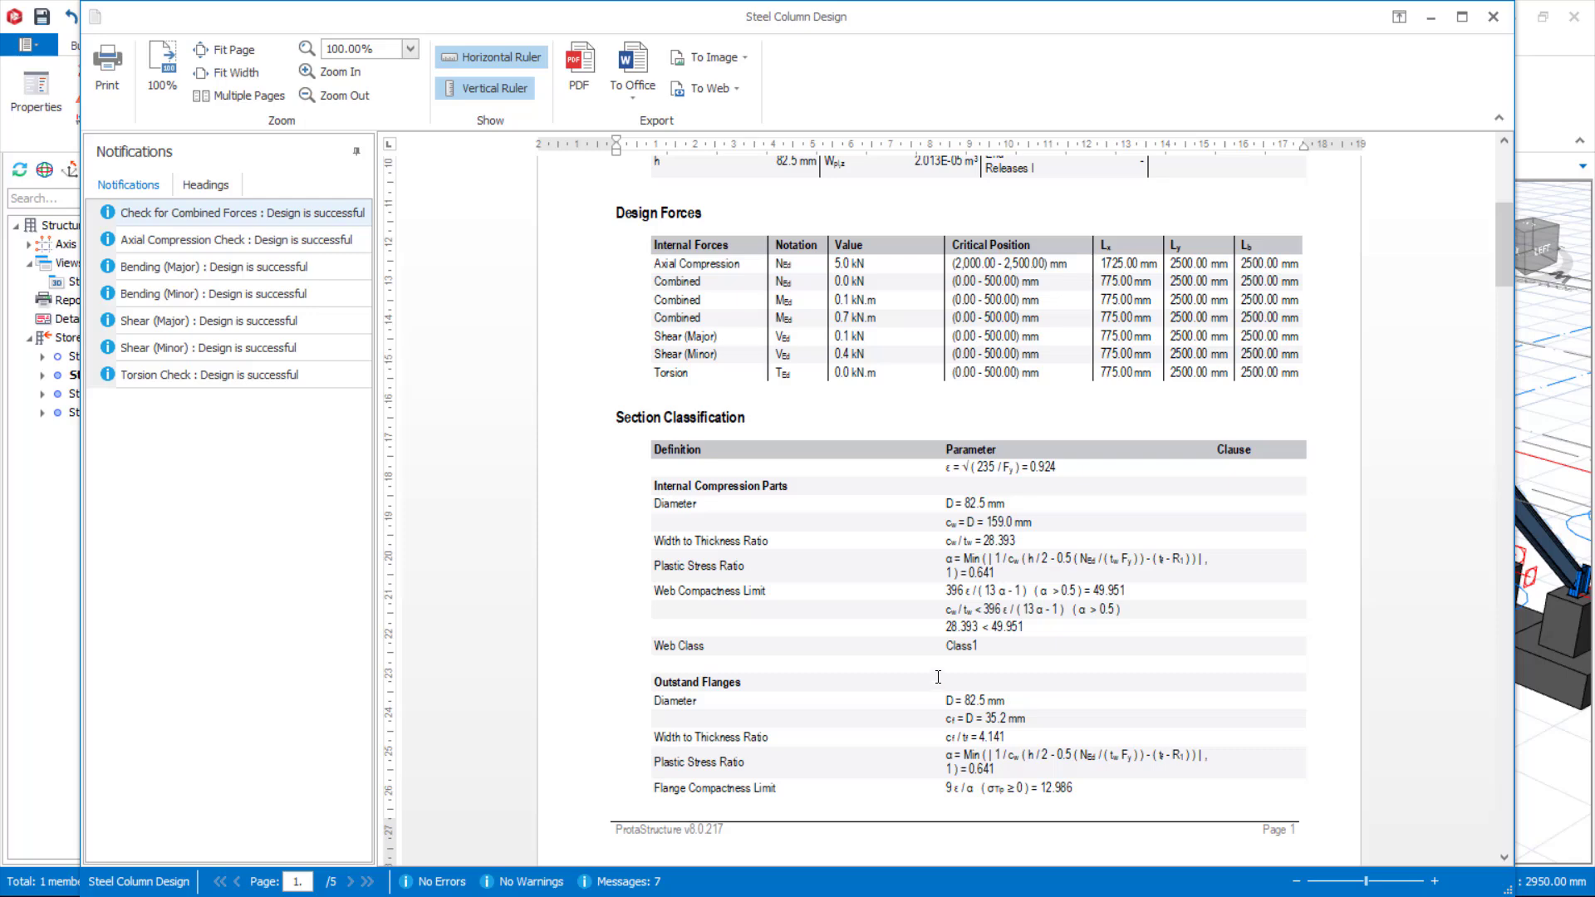
scroll(938, 678, up, 5)
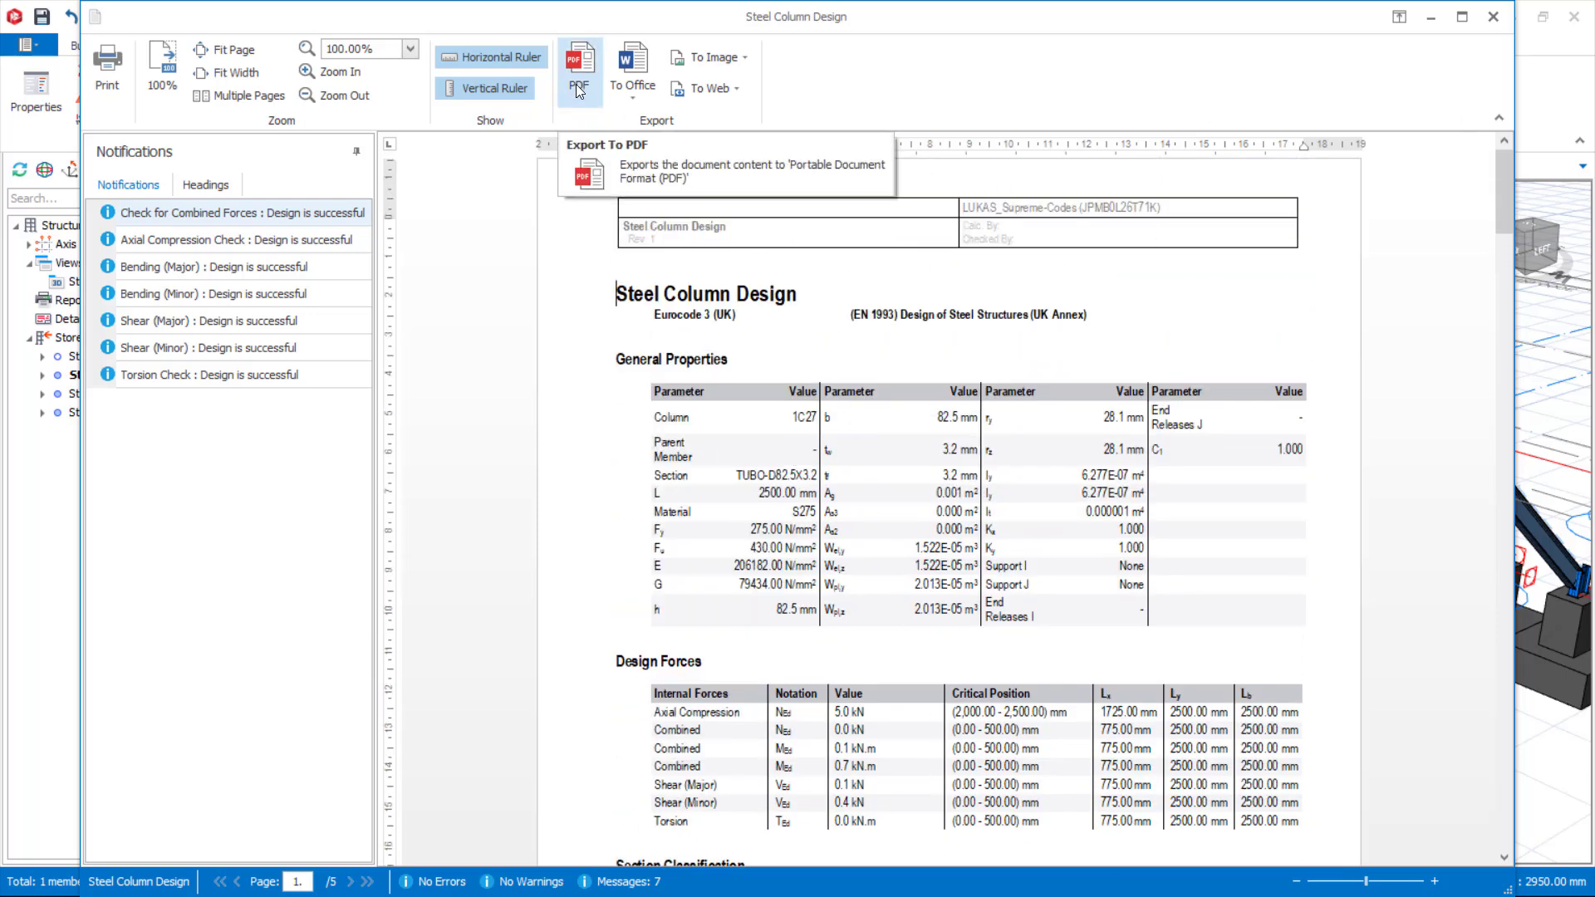
click(1494, 17)
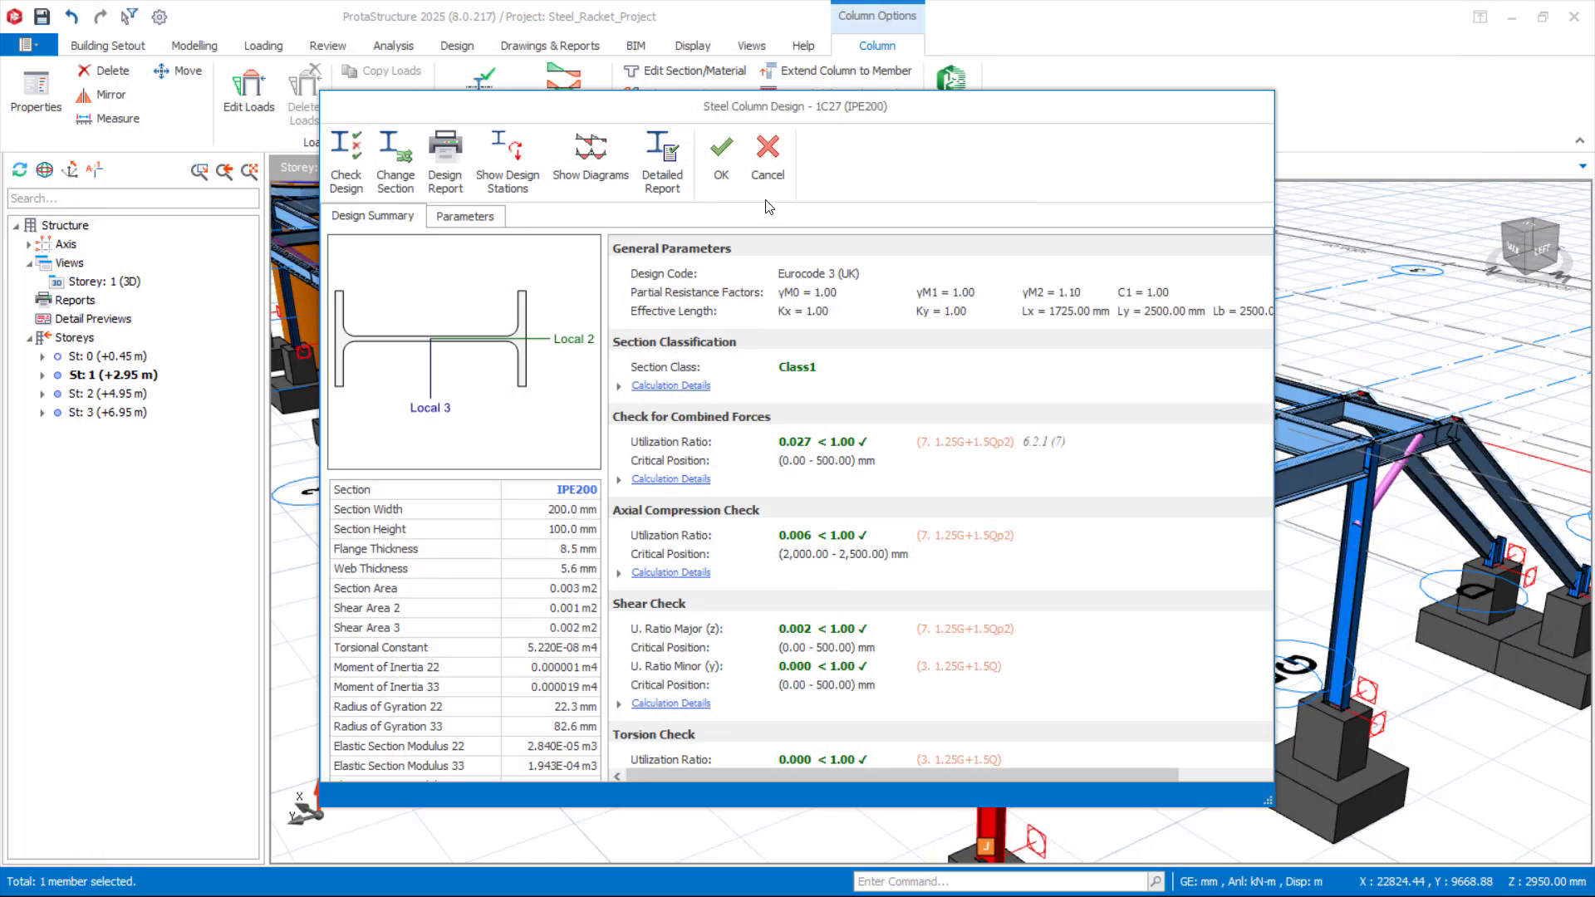
click(719, 162)
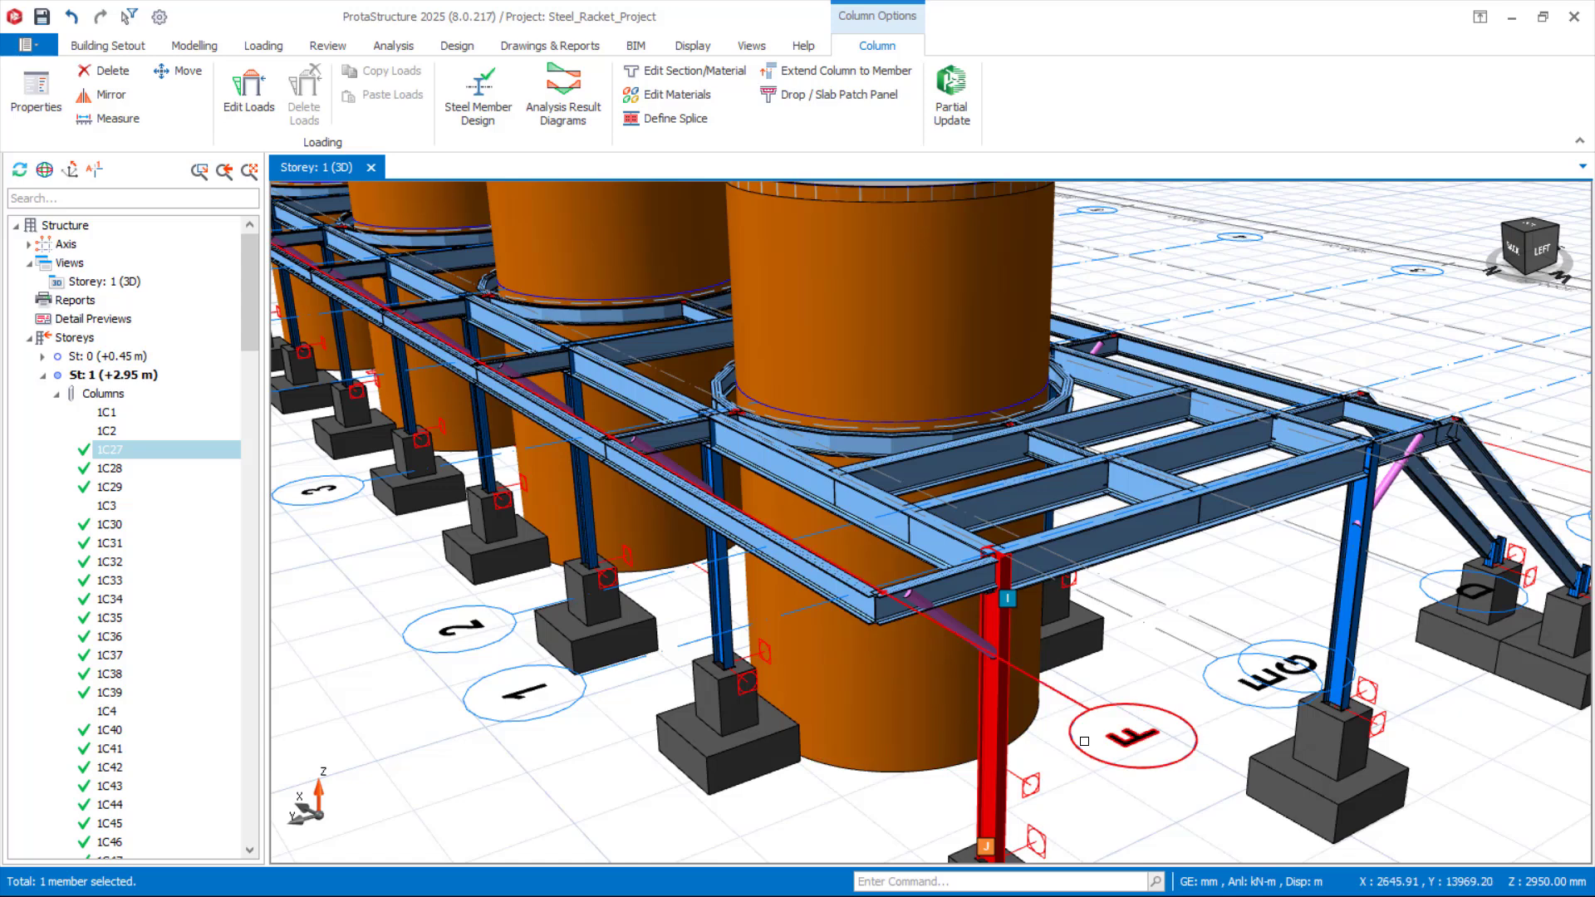
Review the Steel Member Design of the tubular brace beside the corner column and accept the dialog.
click(952, 620)
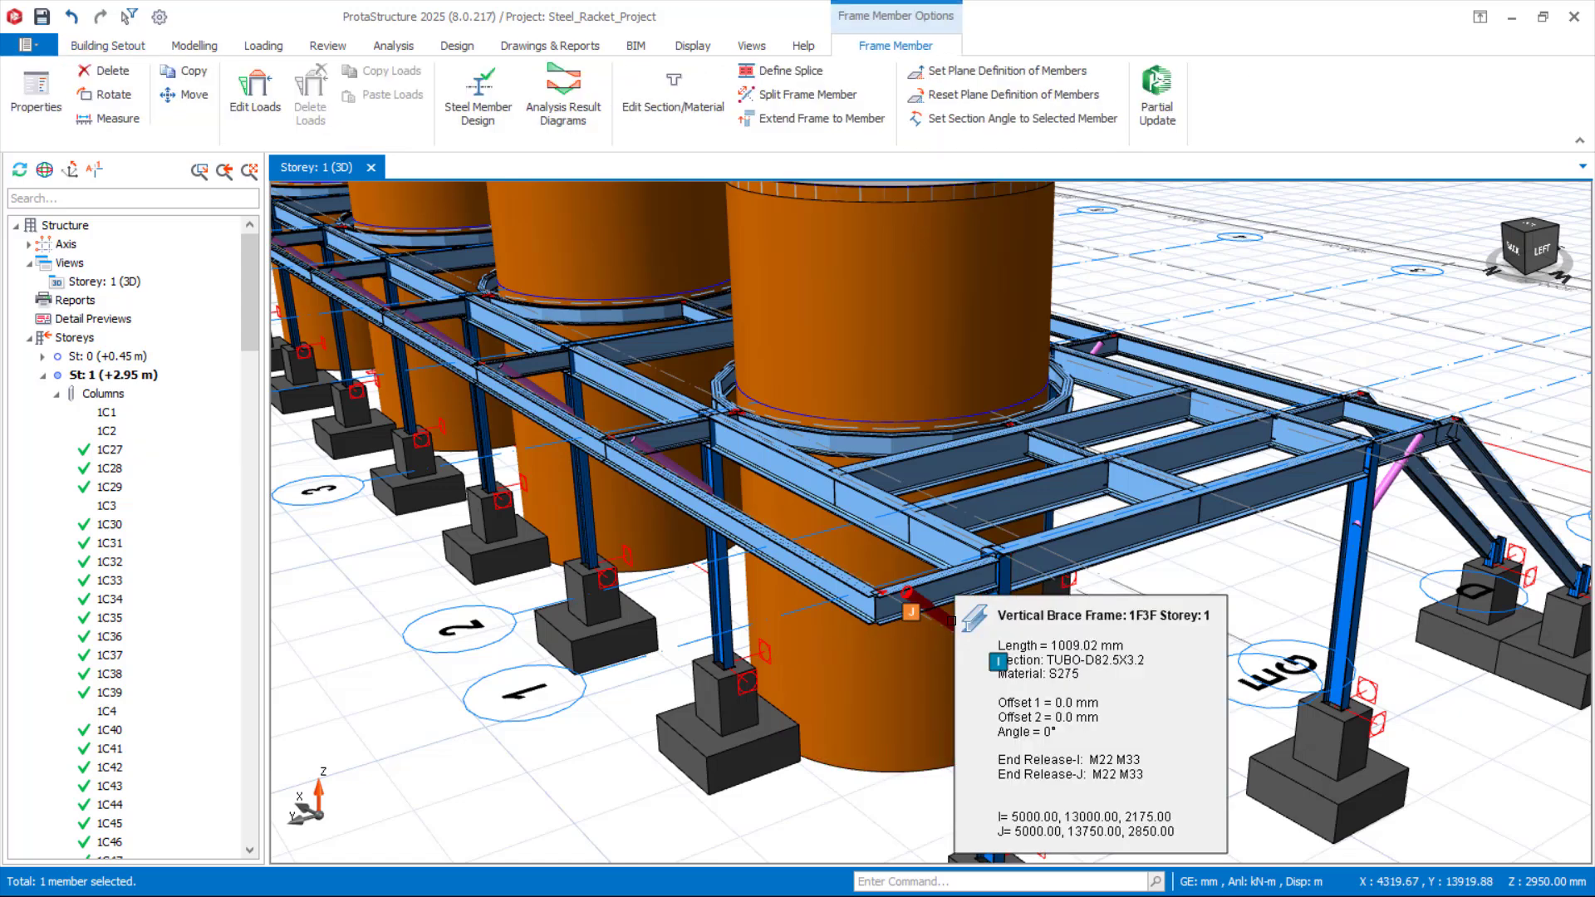
click(504, 120)
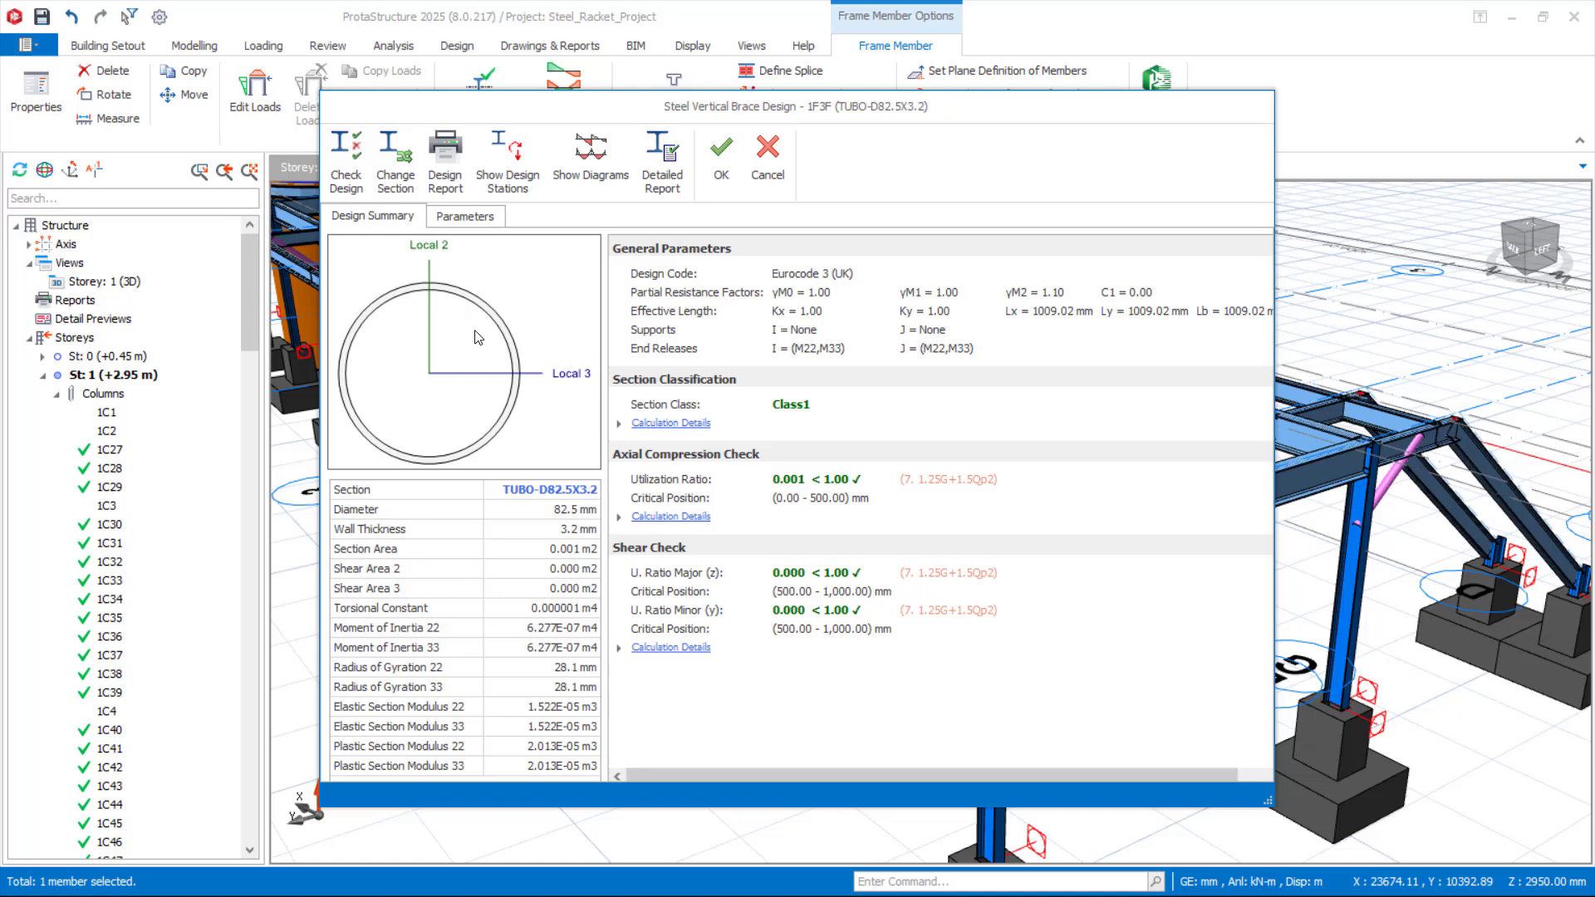
click(721, 150)
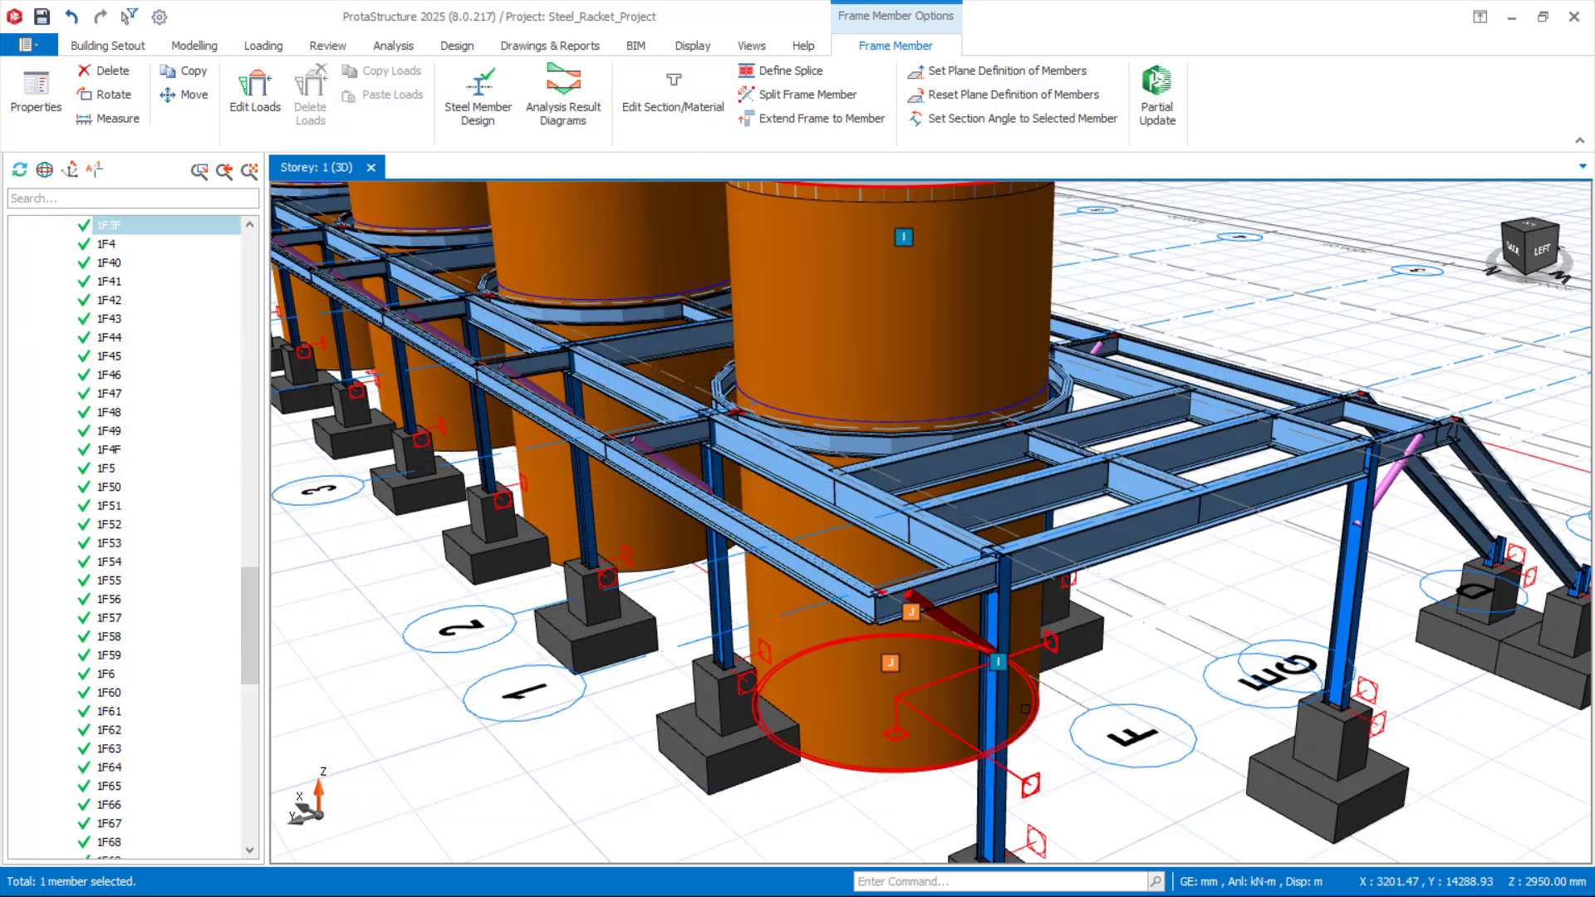
Save the project and launch ProtaSteel to transfer the analysed model for connection design and steel detailing.
scroll(999, 656, down, 2)
scroll(1000, 748, down, 2)
middle_drag(987, 688, 975, 651)
scroll(975, 650, up, 3)
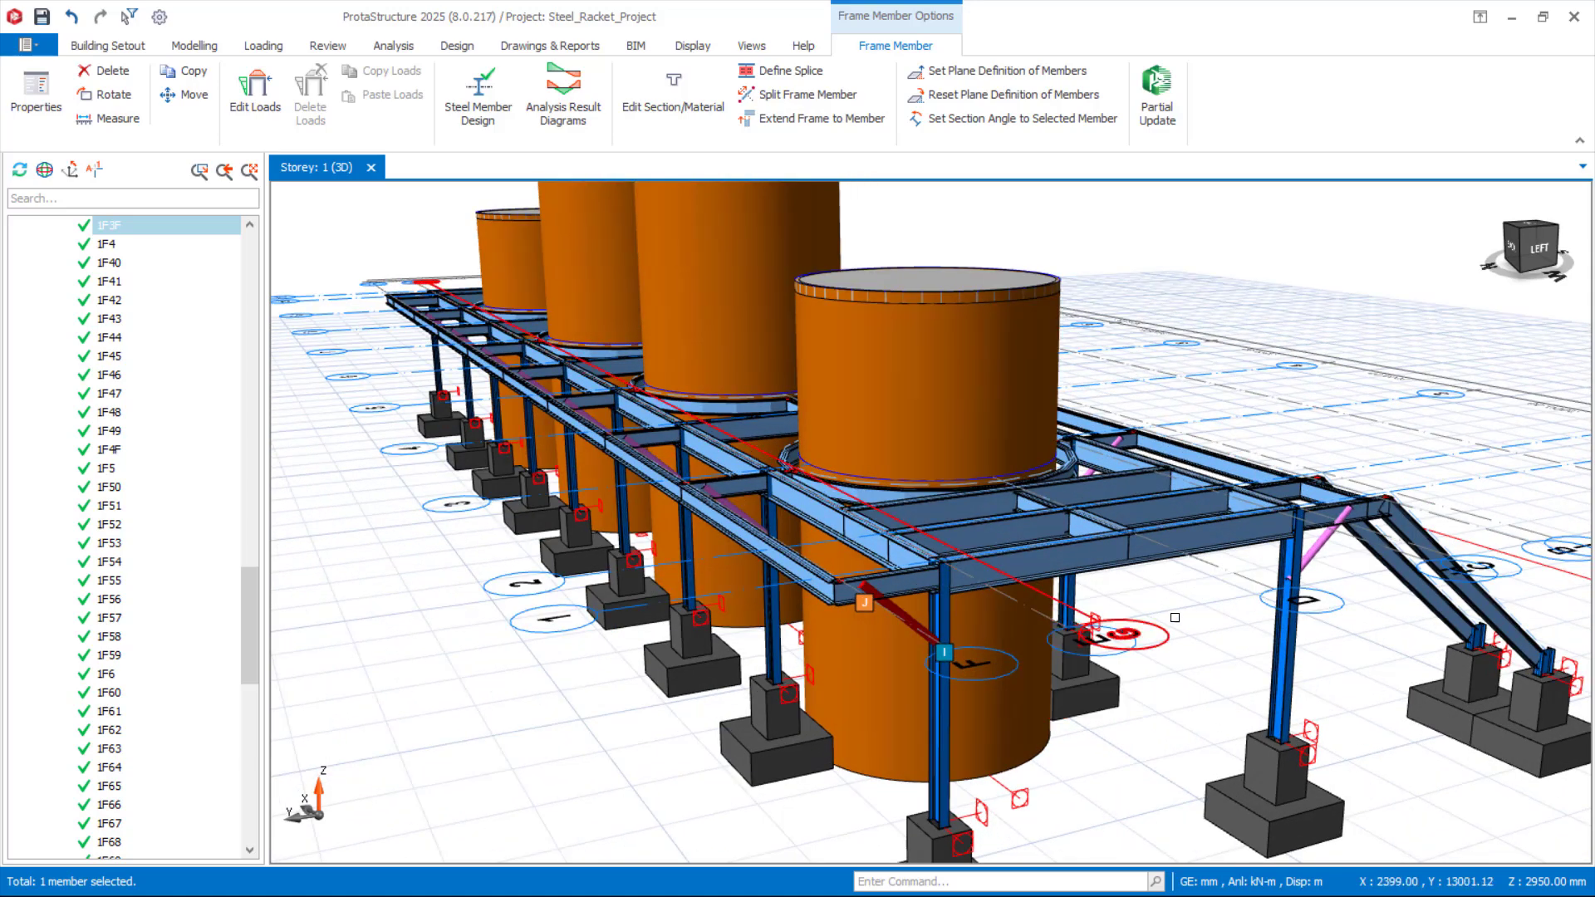
scroll(893, 700, down, 1)
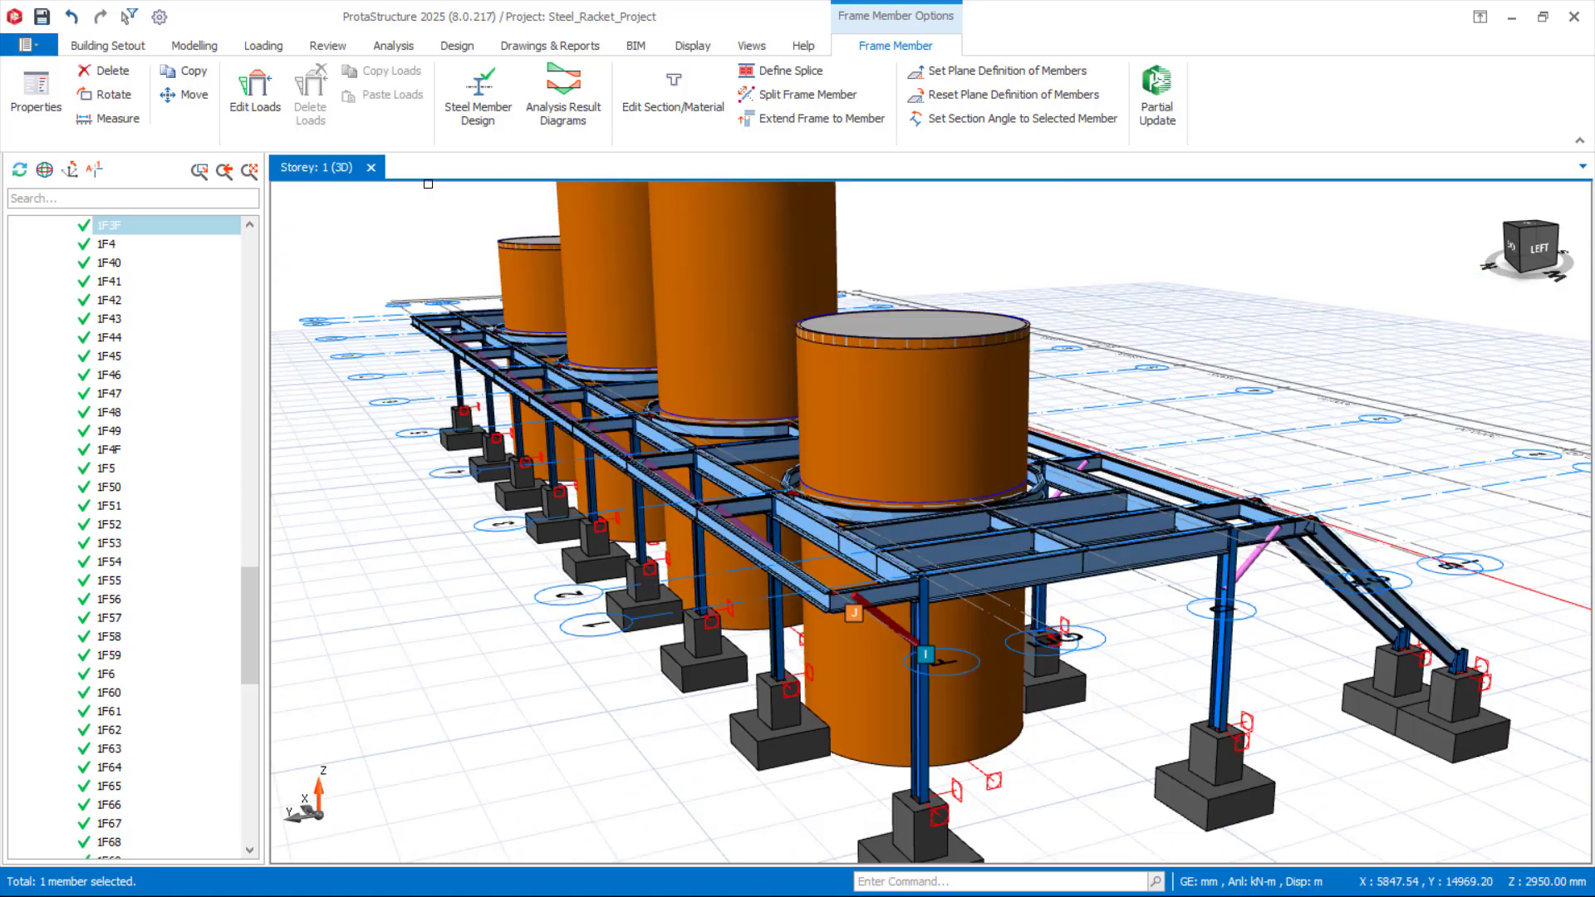
click(550, 46)
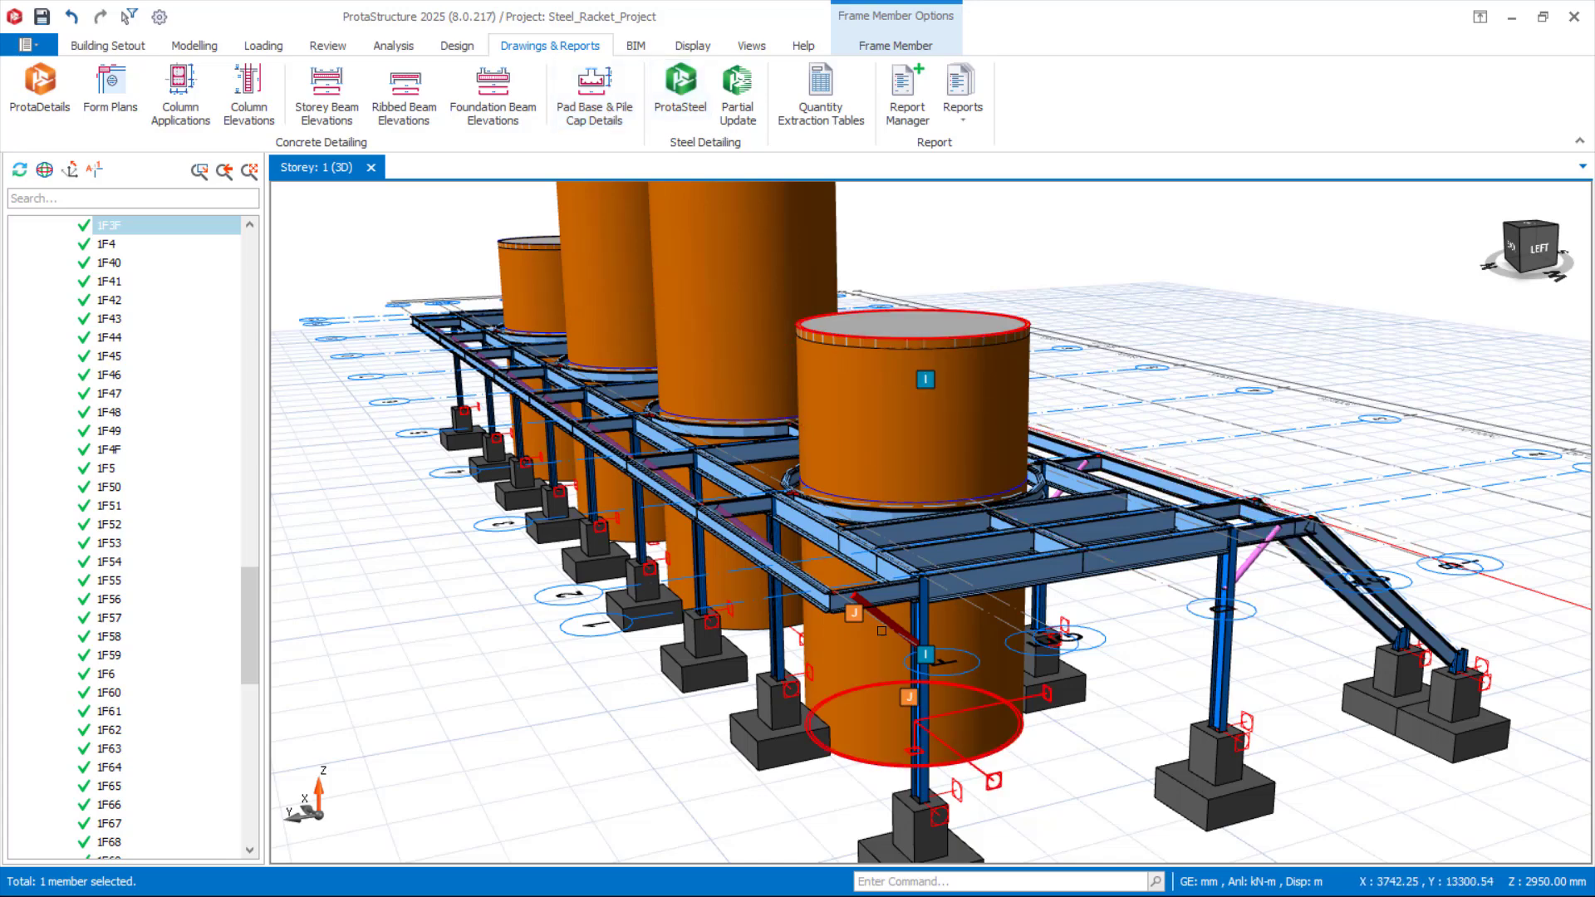
scroll(752, 569, up, 2)
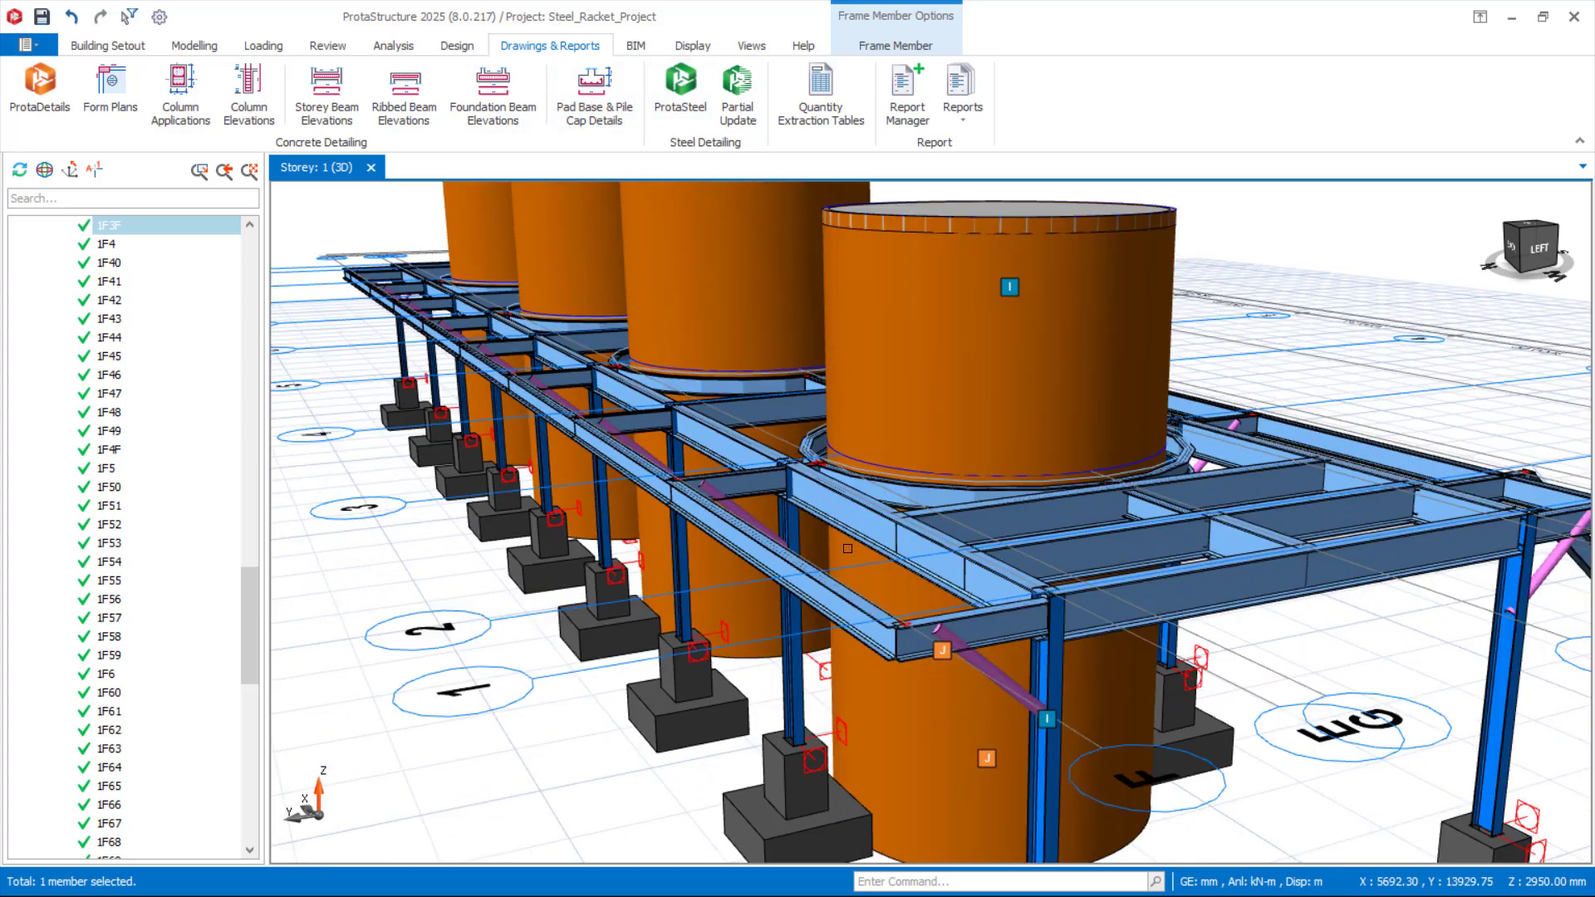
scroll(868, 565, down, 1)
scroll(1059, 588, down, 2)
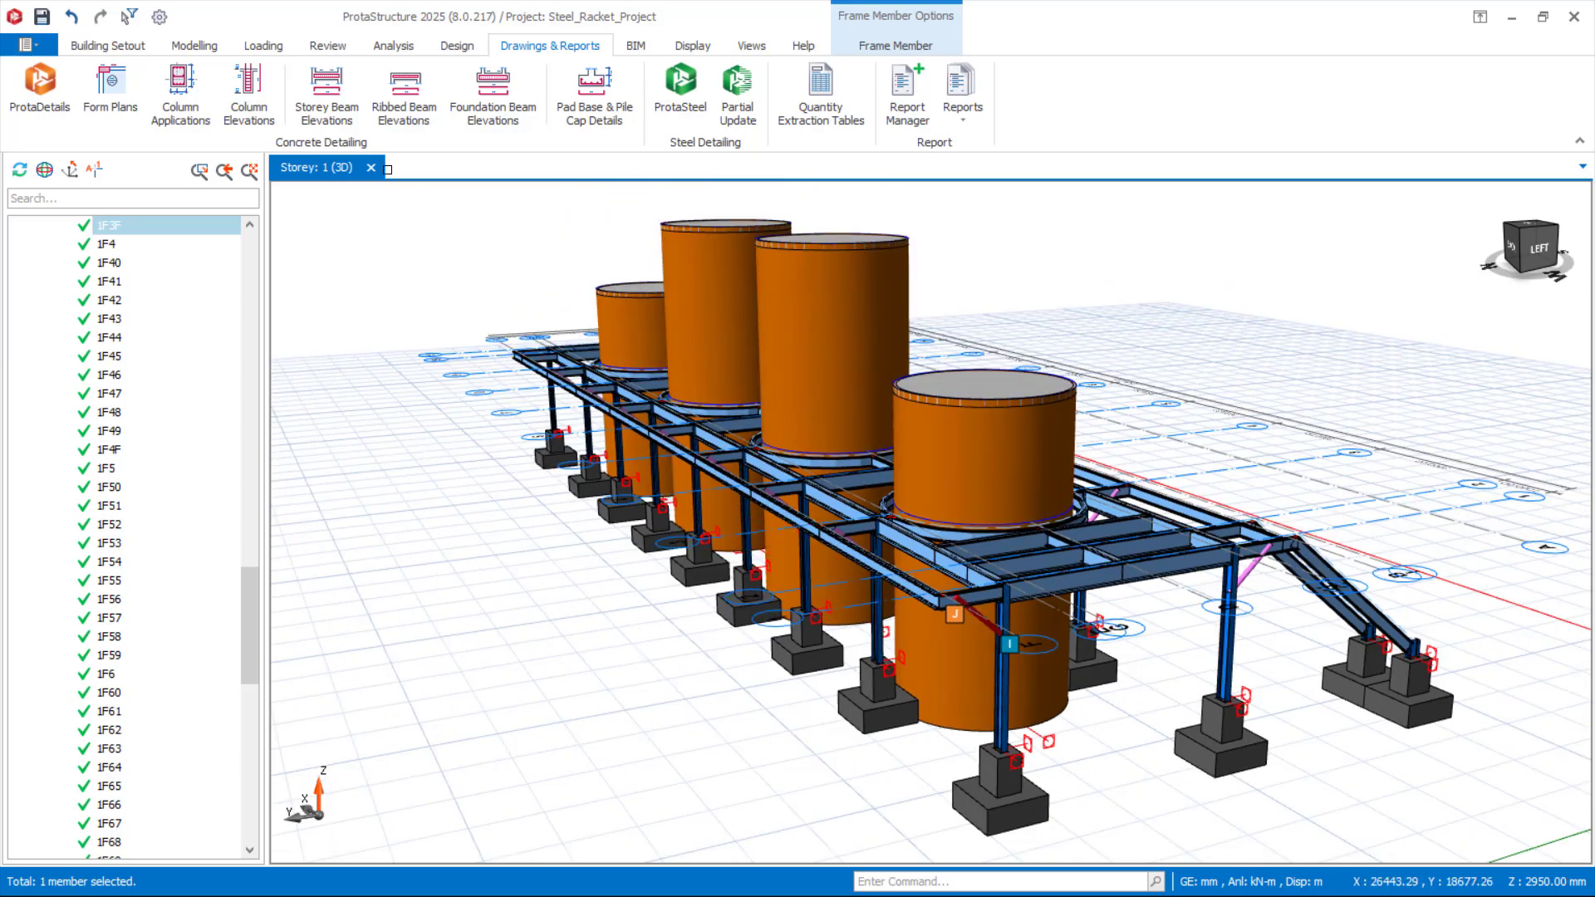
click(42, 16)
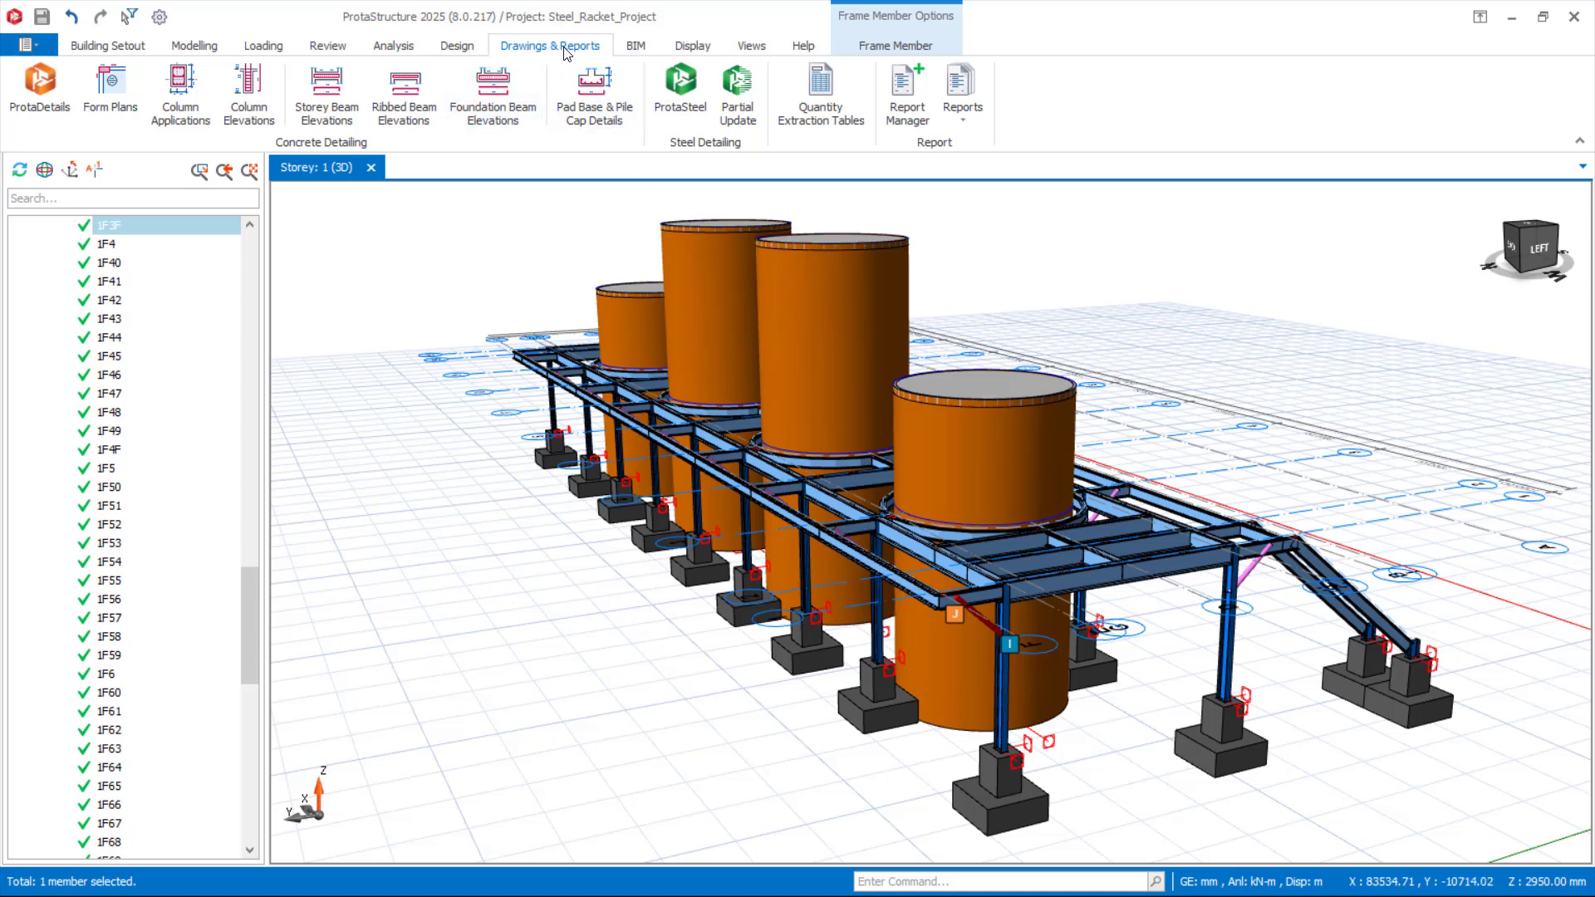
click(687, 105)
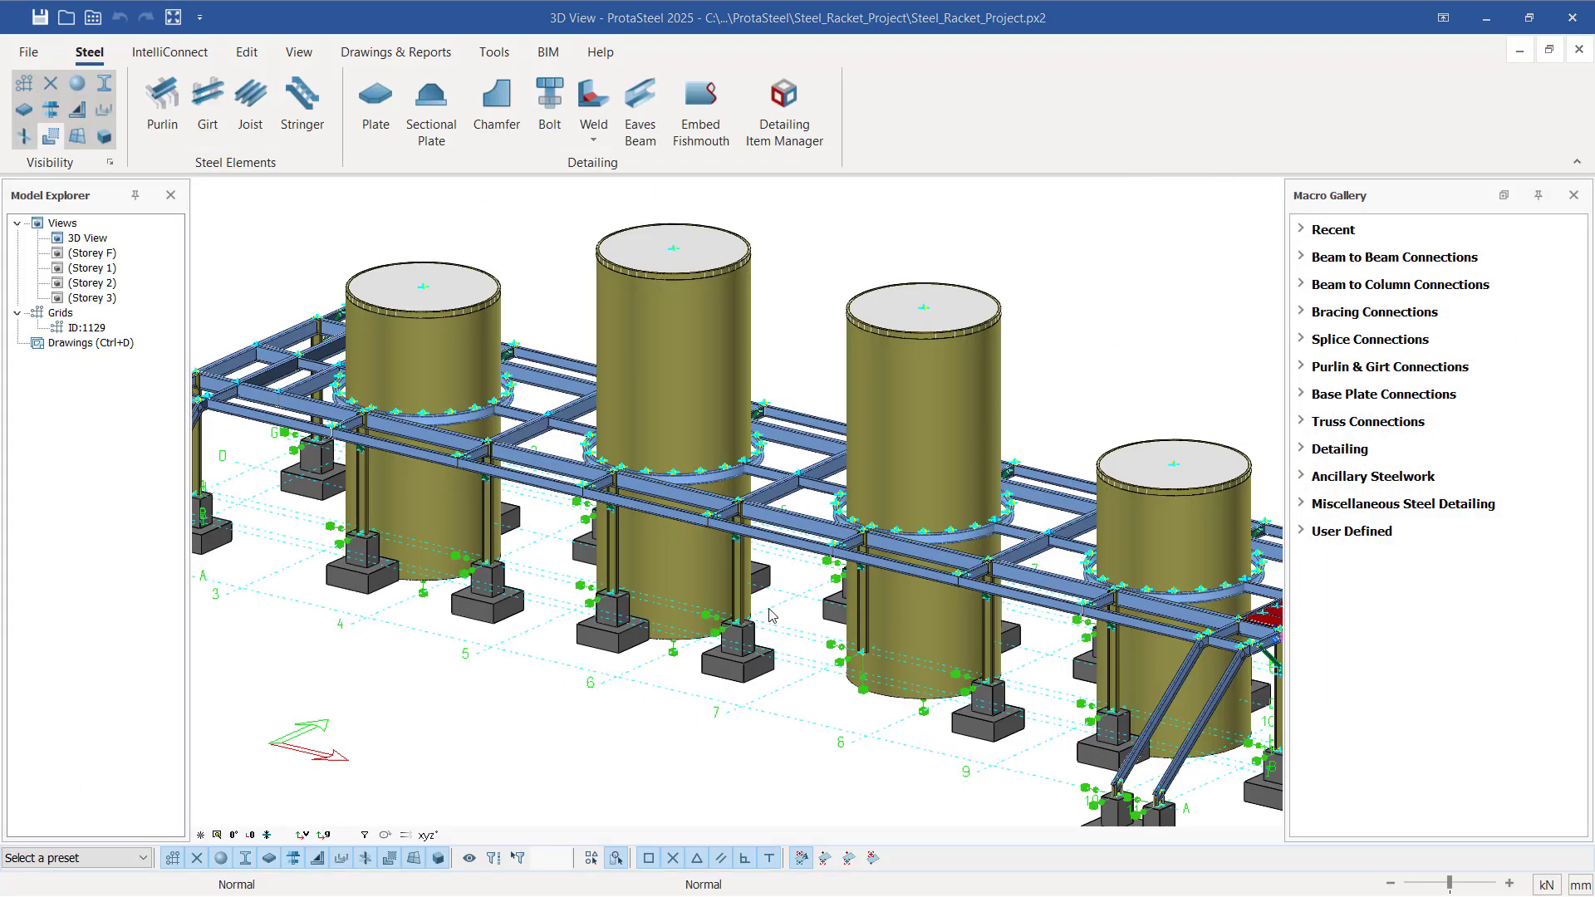
Add a Bolted Gusset Plate bracing connection between the short end beam near the inclined members and its tubular brace.
scroll(771, 615, down, 3)
scroll(1095, 633, up, 3)
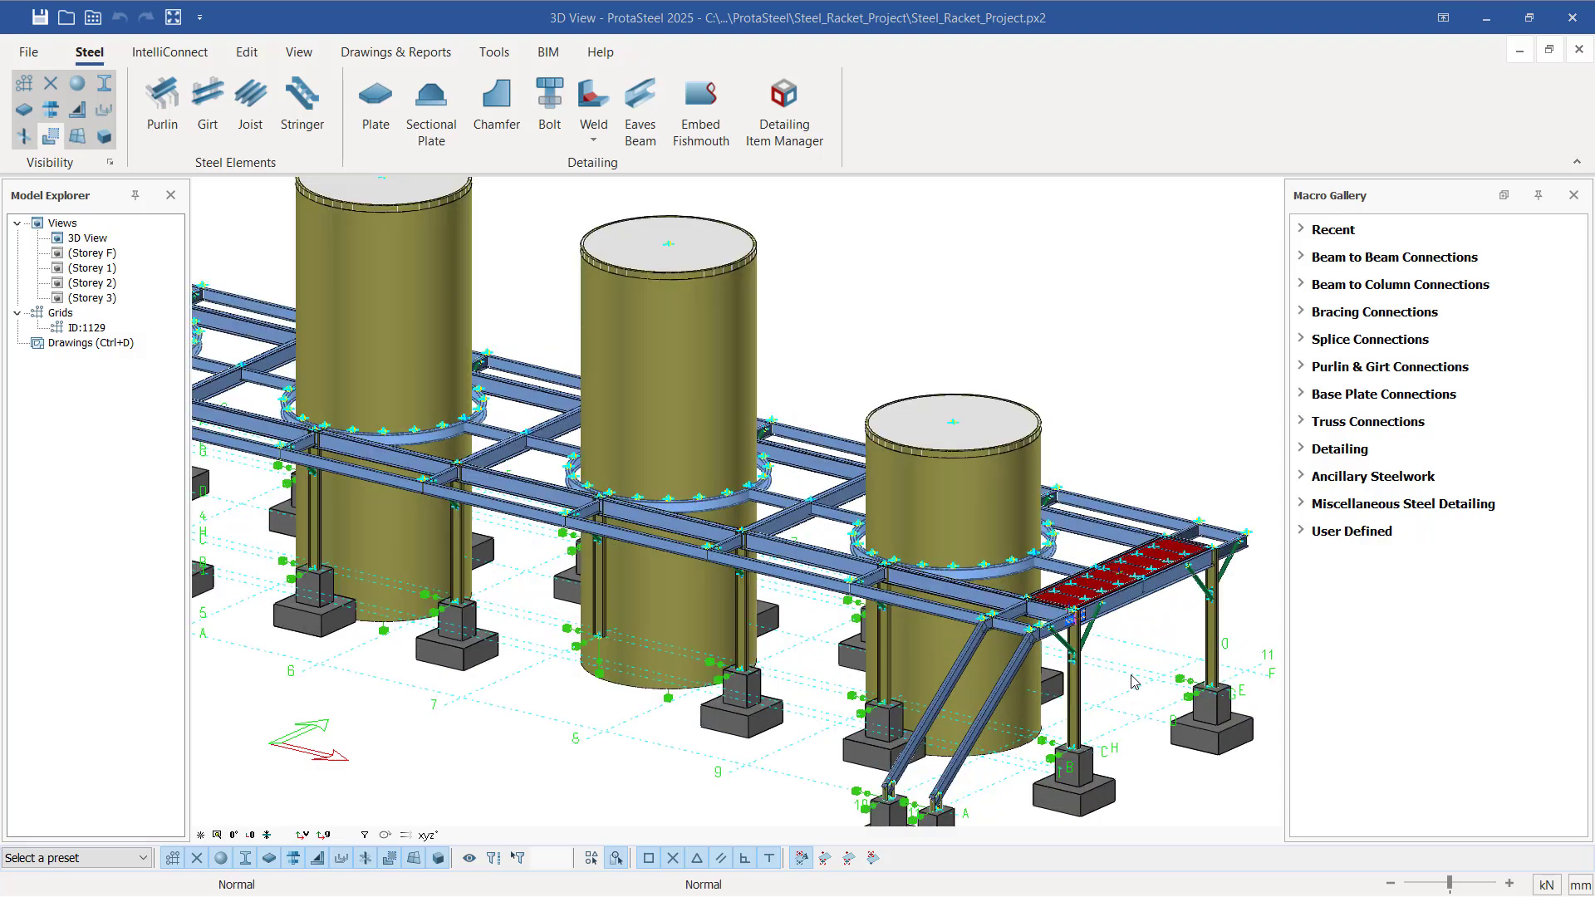
scroll(1111, 670, up, 3)
scroll(855, 599, down, 2)
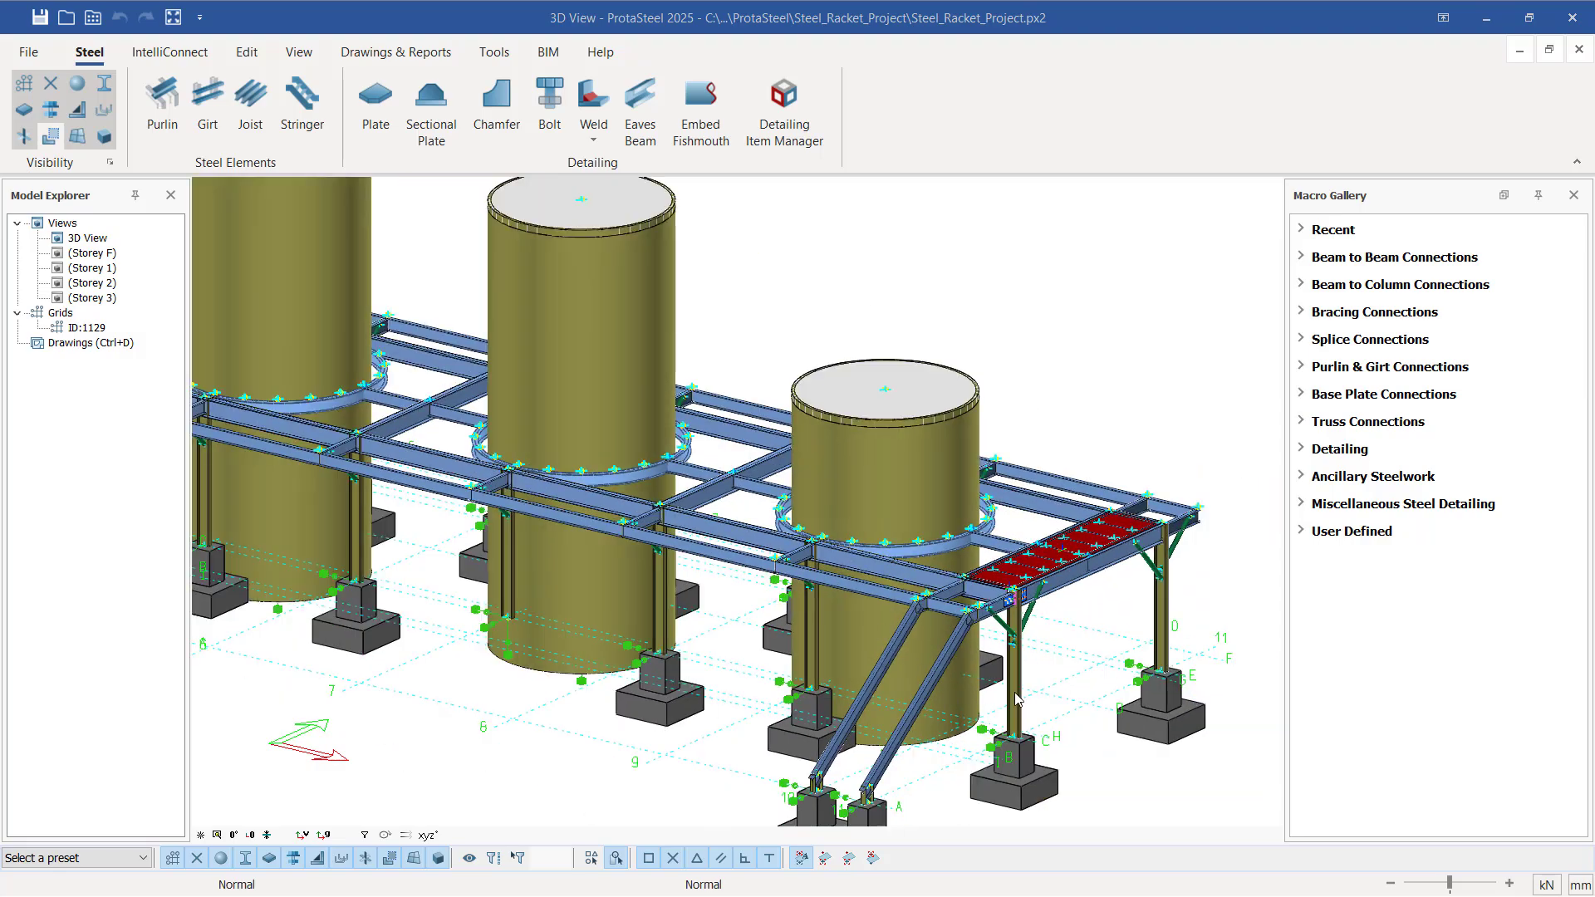
ctrl+middle_drag(1015, 699, 831, 736)
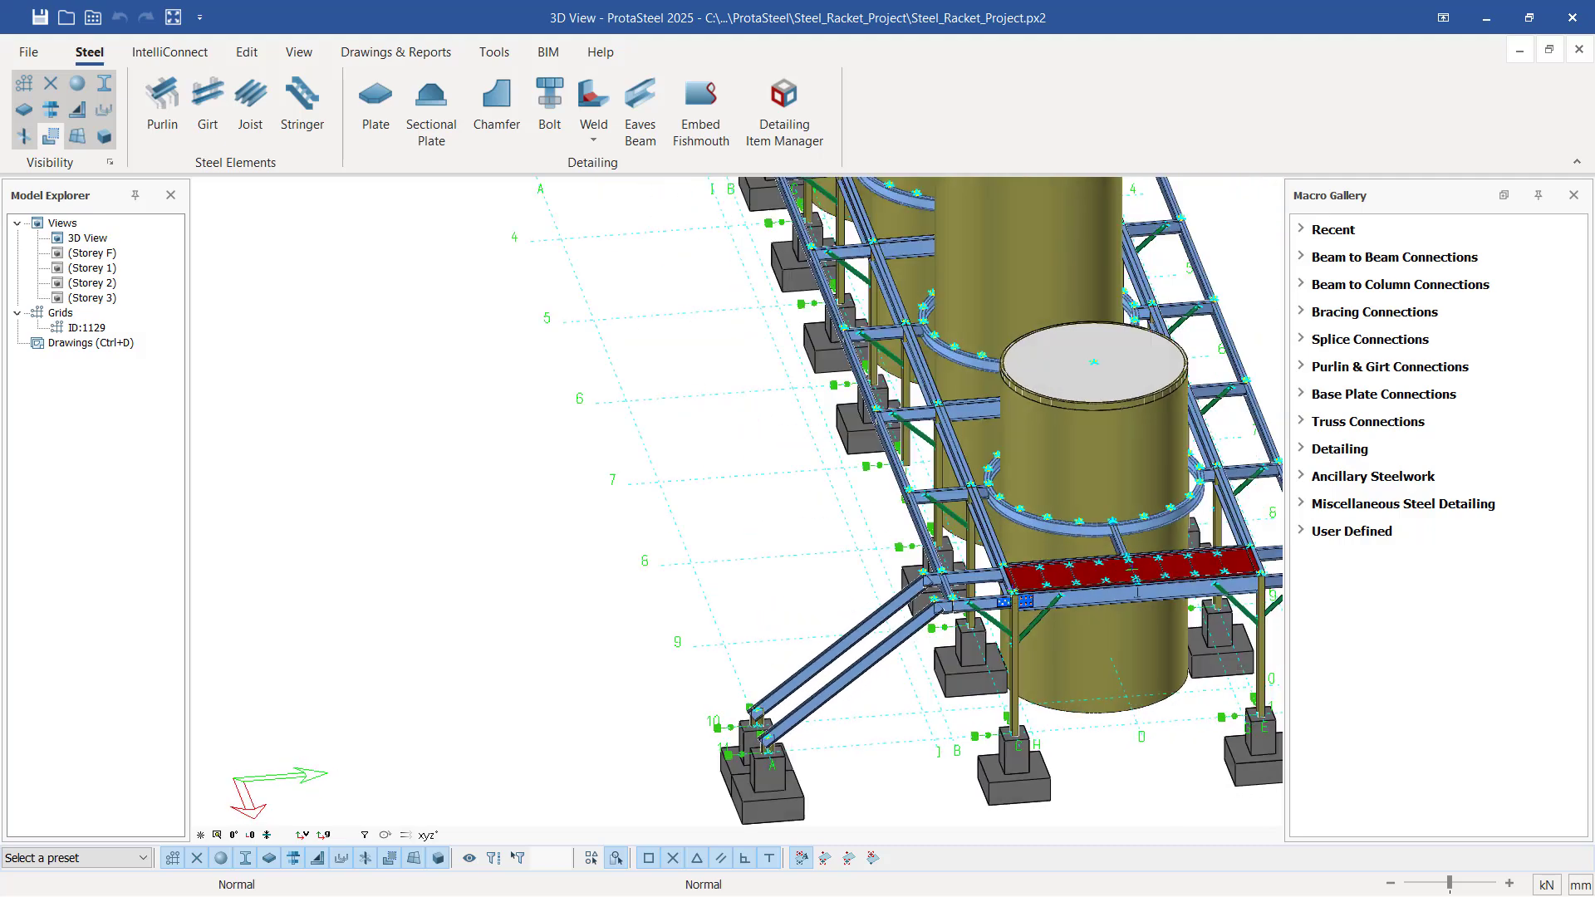
middle_drag(872, 680, 976, 697)
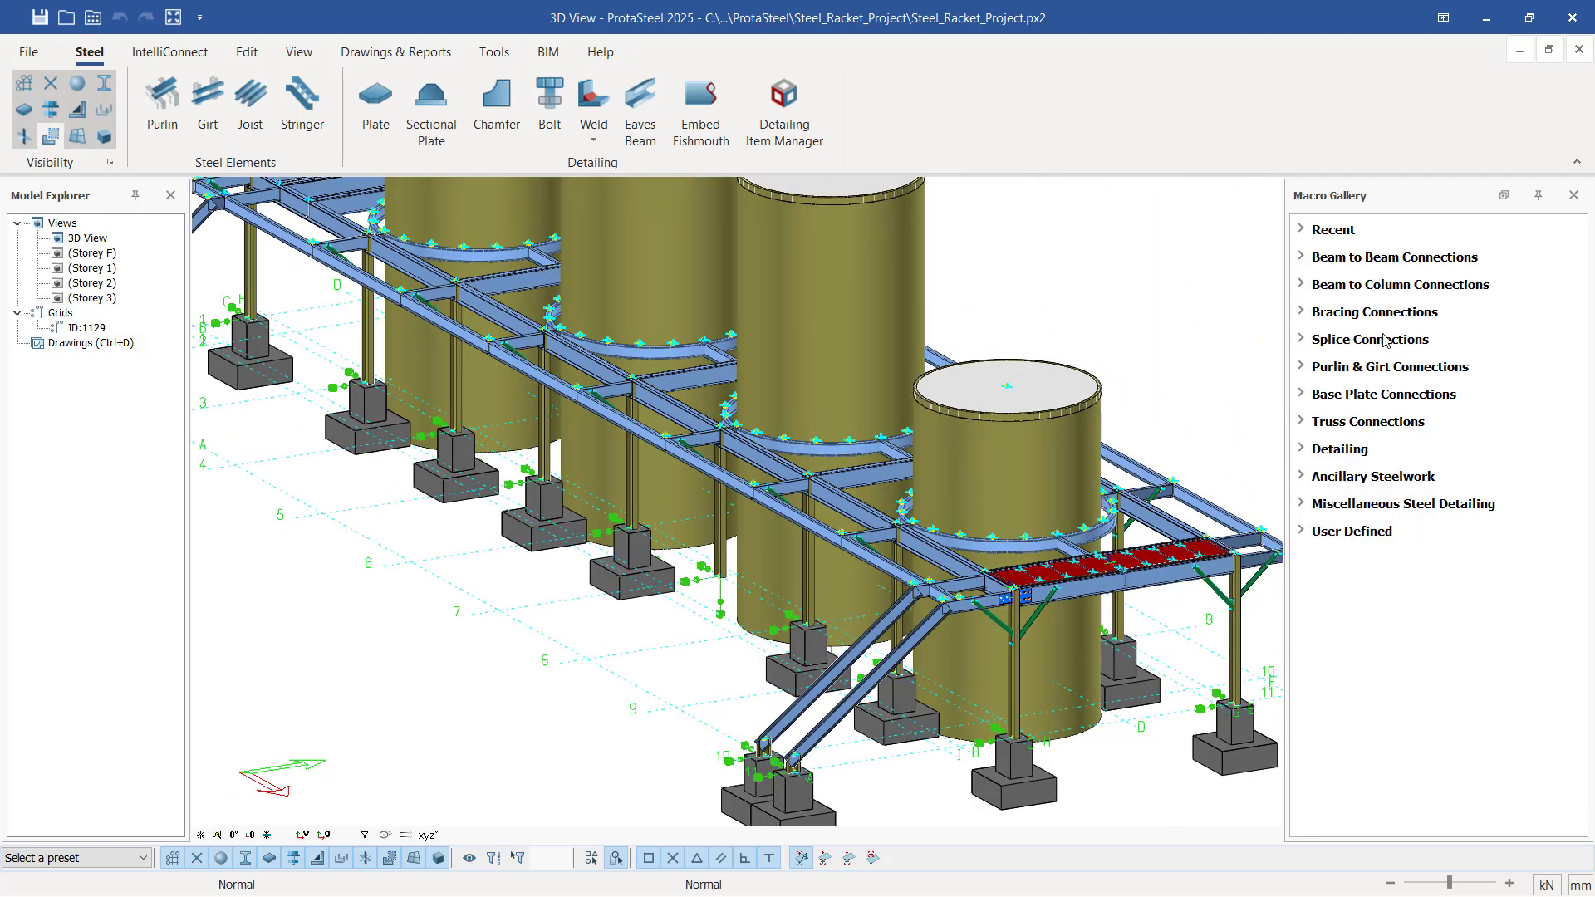
click(1304, 313)
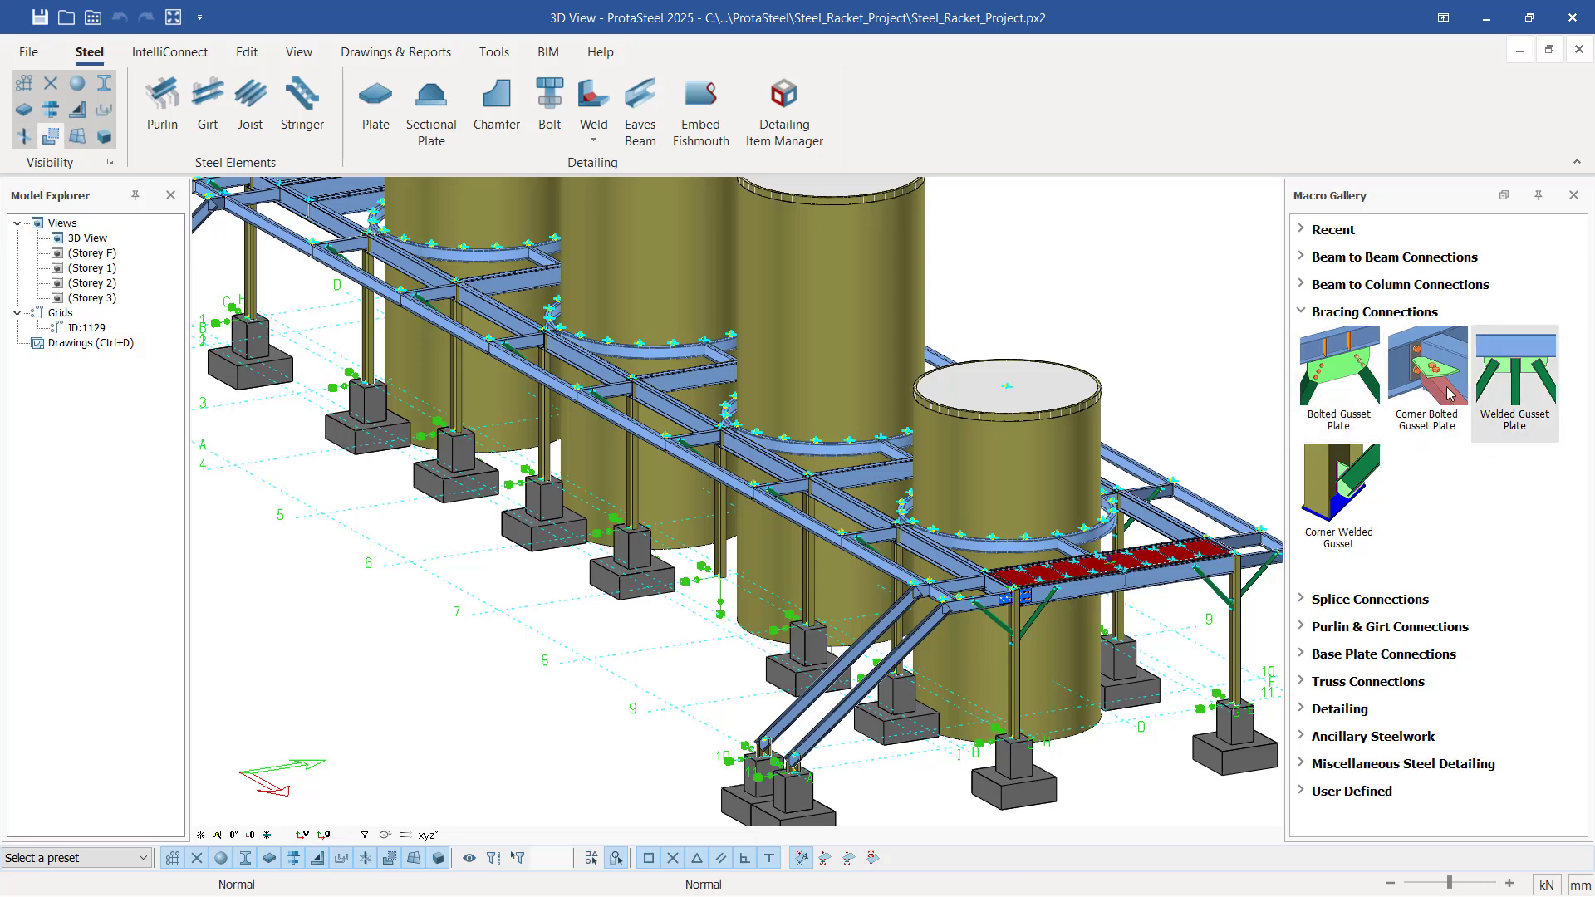
scroll(1062, 613, up, 3)
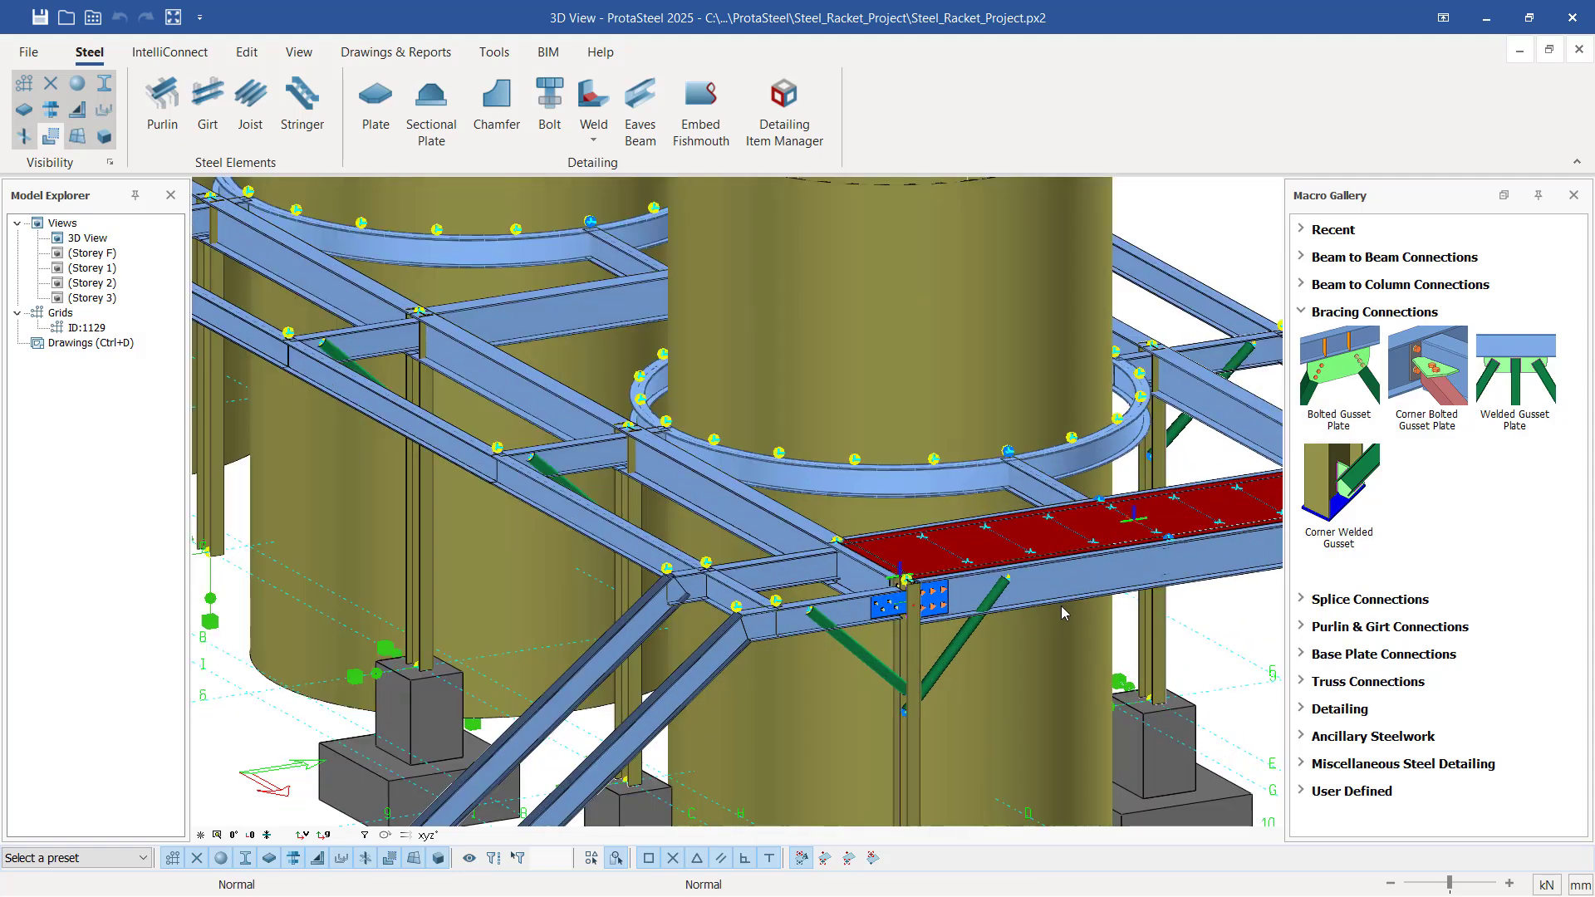
scroll(909, 605, up, 5)
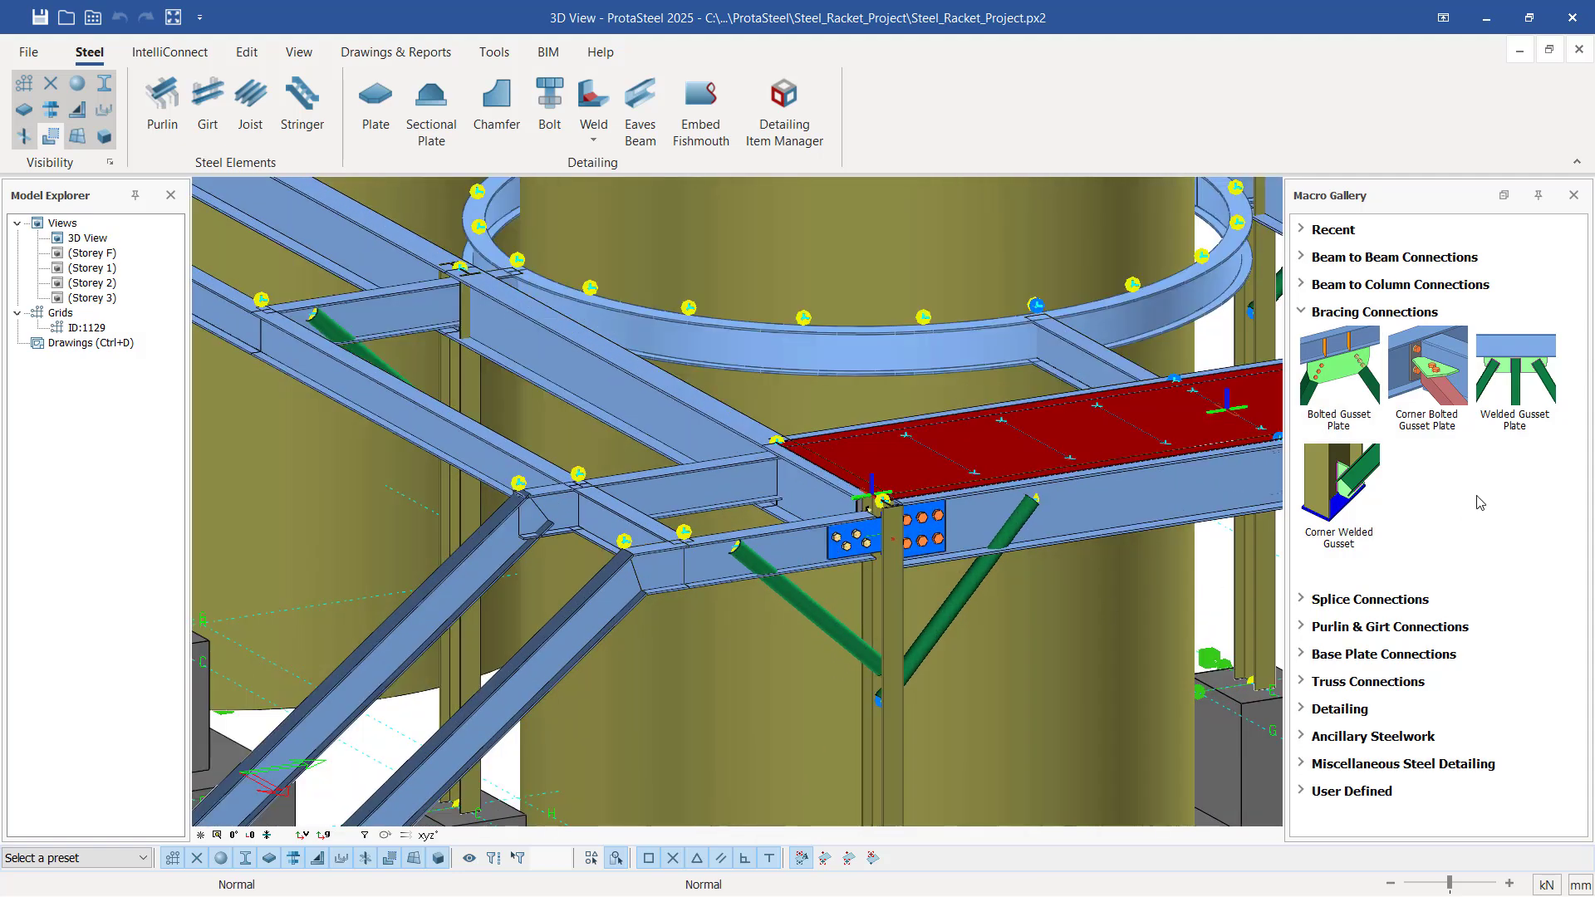
click(1352, 372)
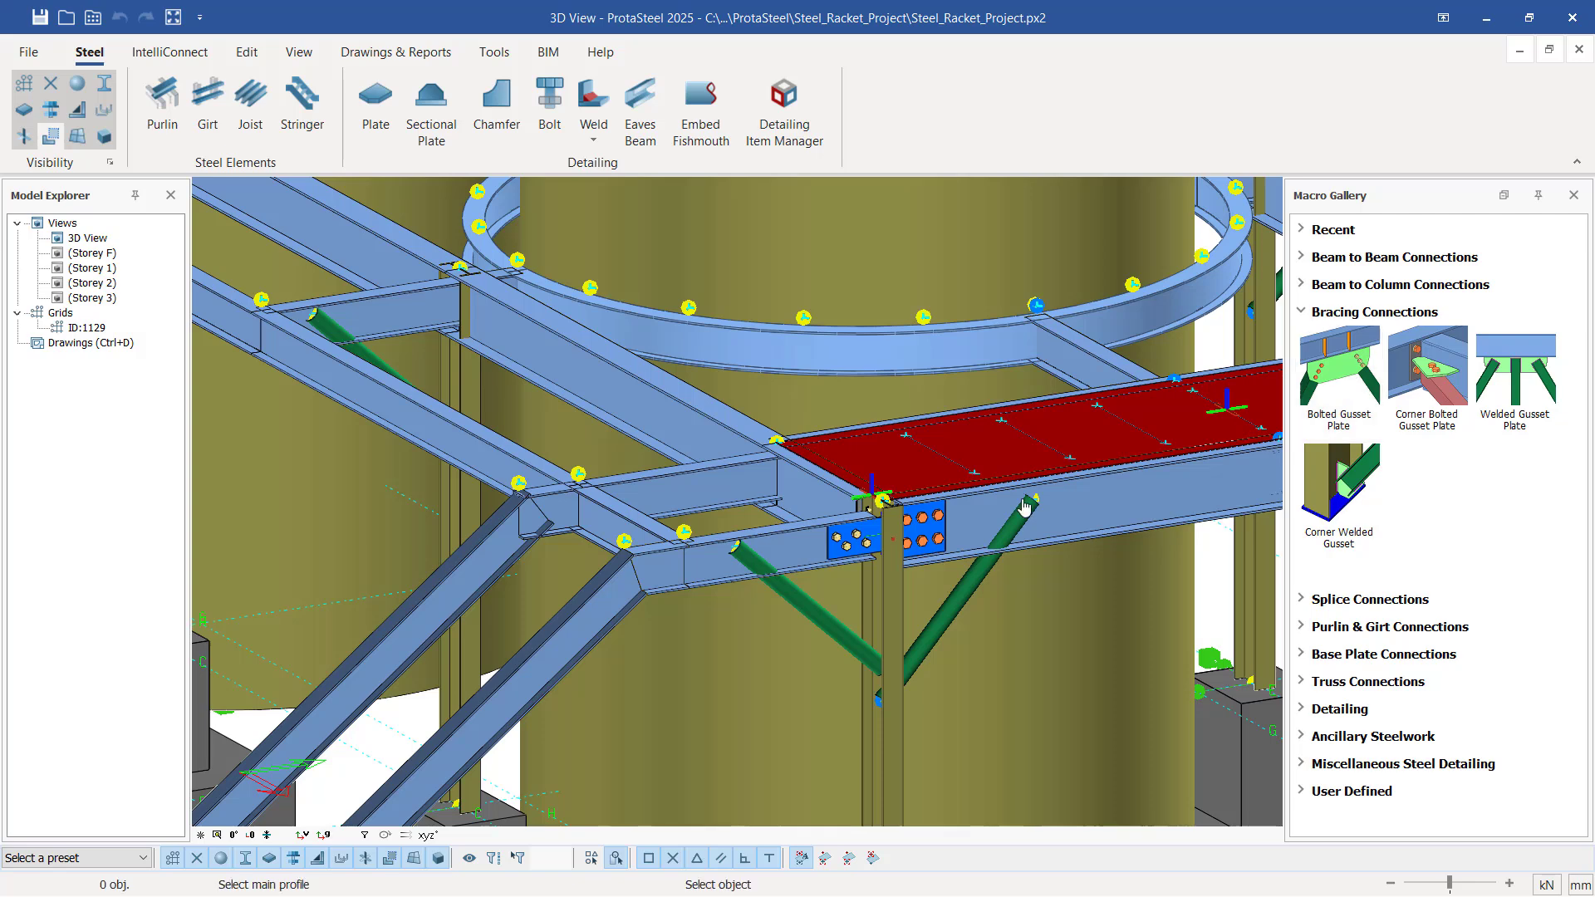
scroll(783, 619, up, 3)
click(625, 500)
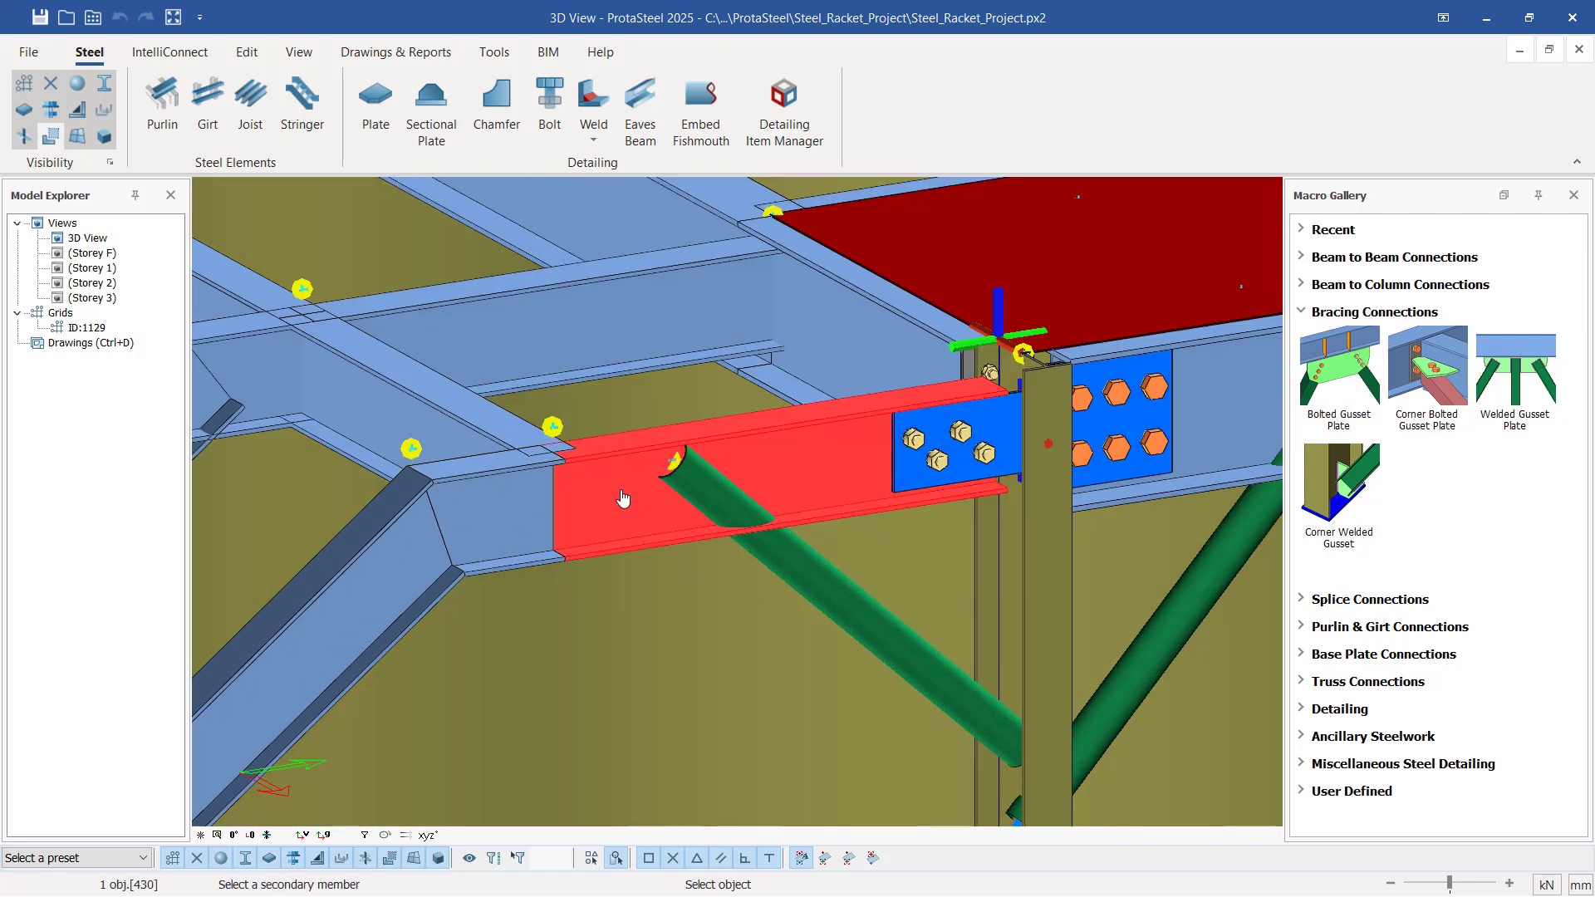
click(790, 566)
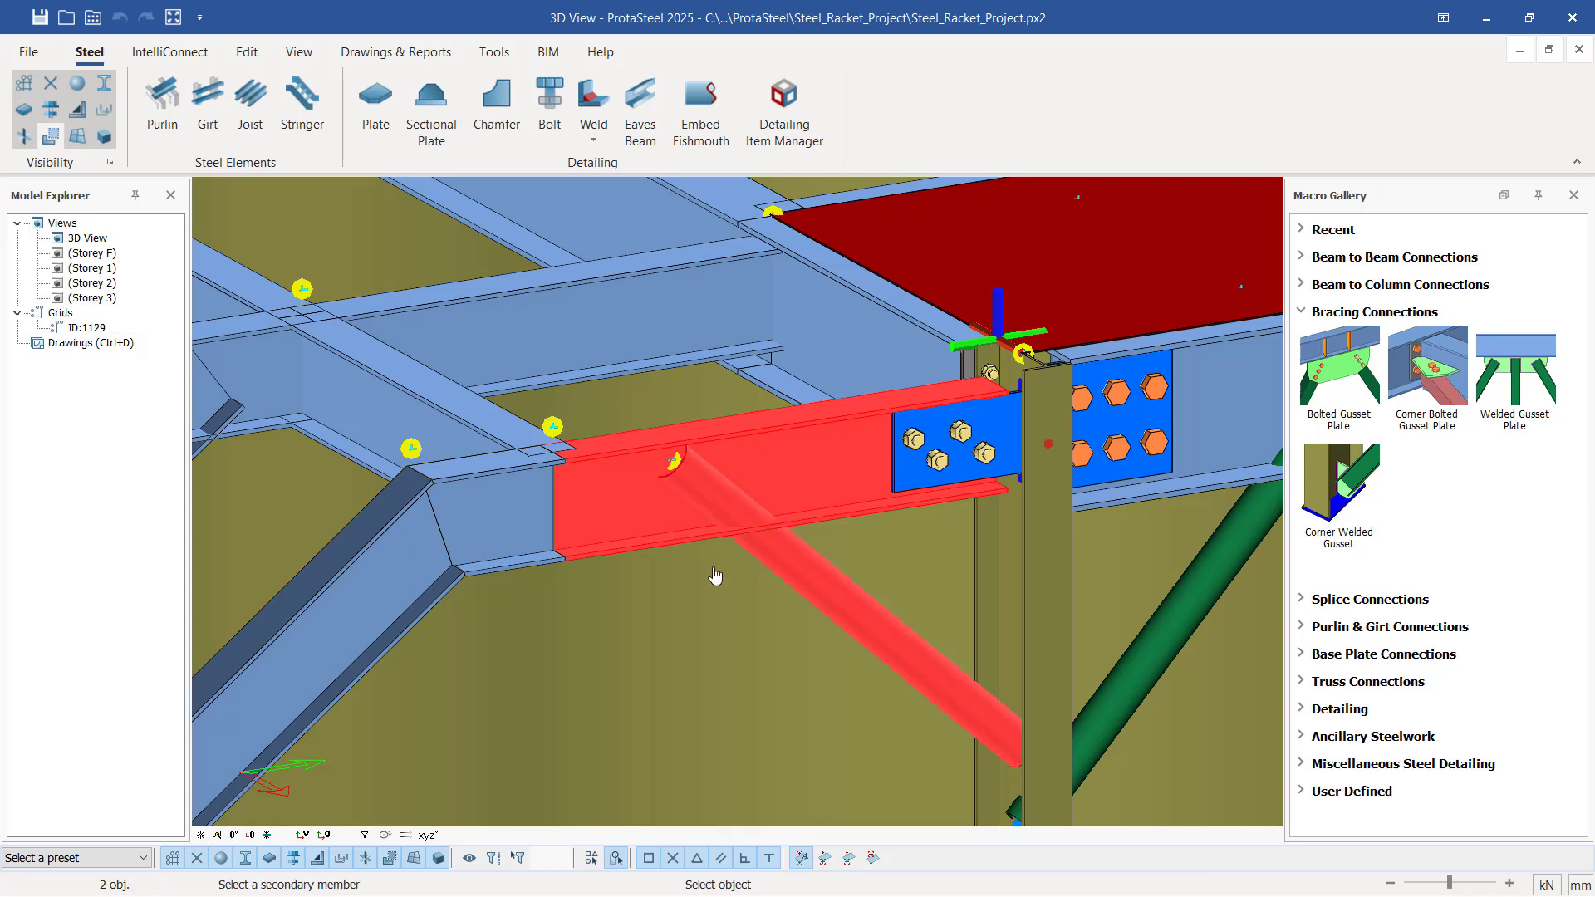
middle_click(714, 563)
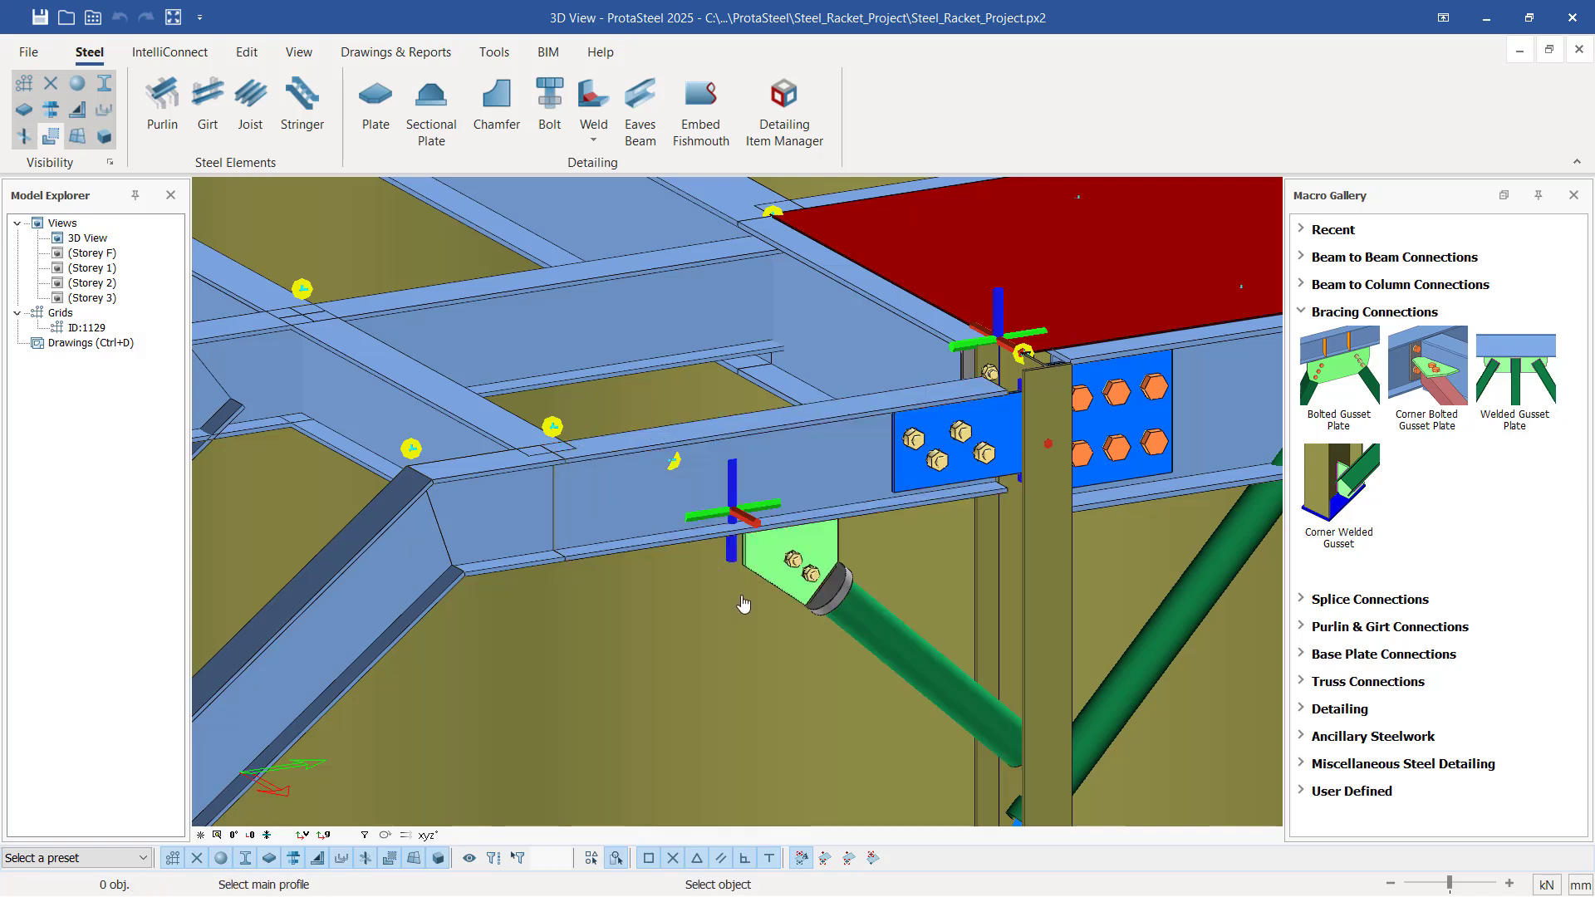
End the connection command and examine the new bolted gusset plate at the brace's upper end from the side.
scroll(817, 633, up, 3)
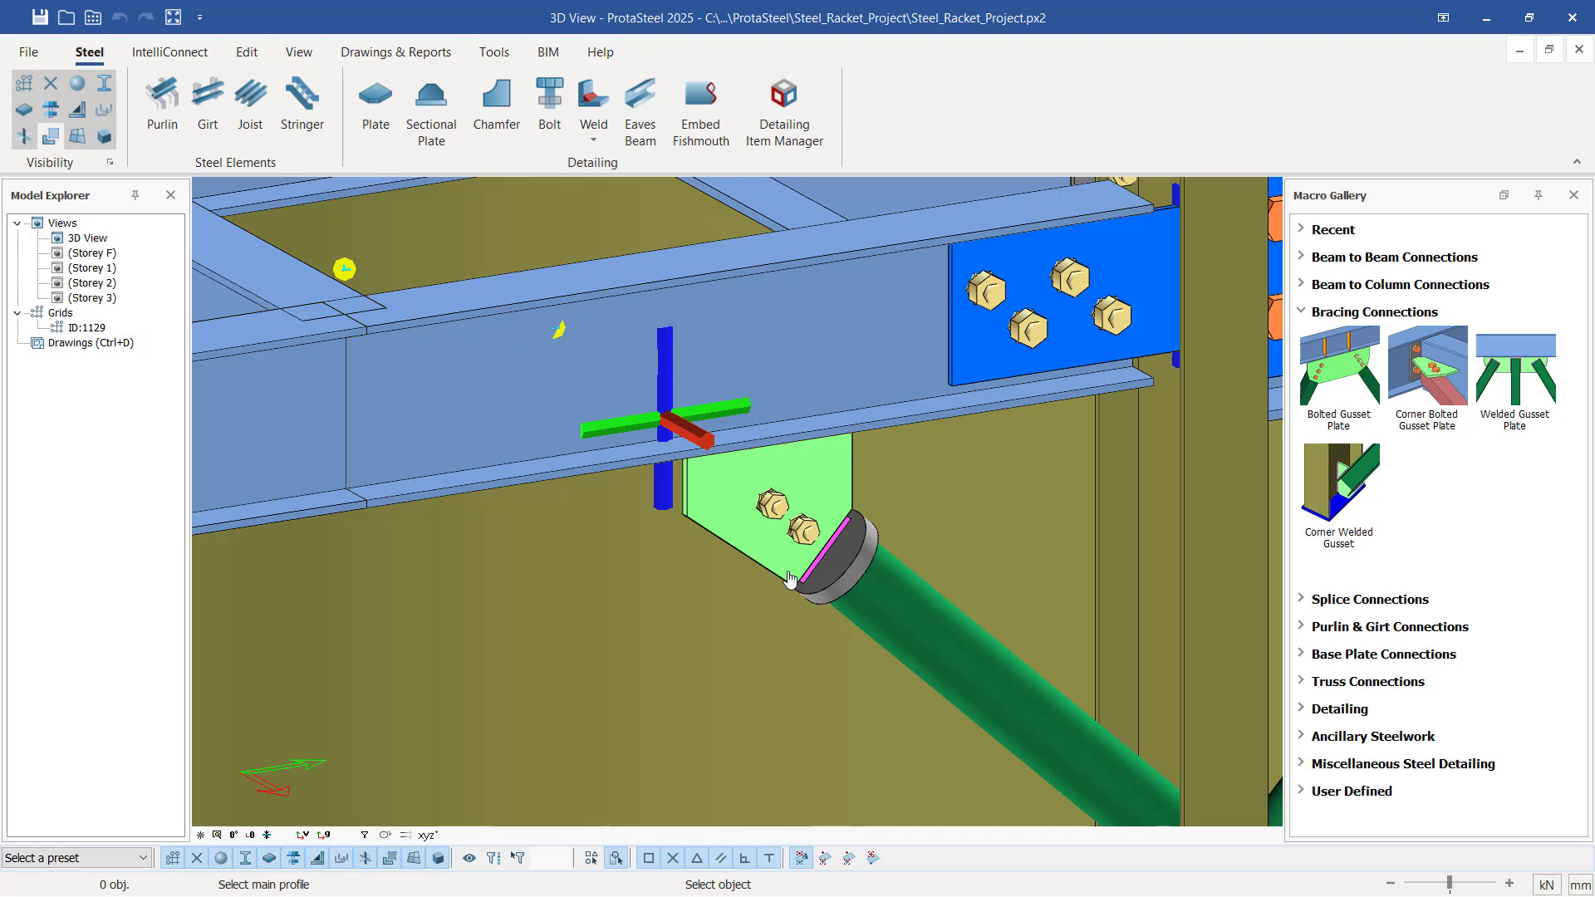
scroll(790, 577, up, 2)
scroll(688, 479, down, 2)
scroll(786, 598, down, 2)
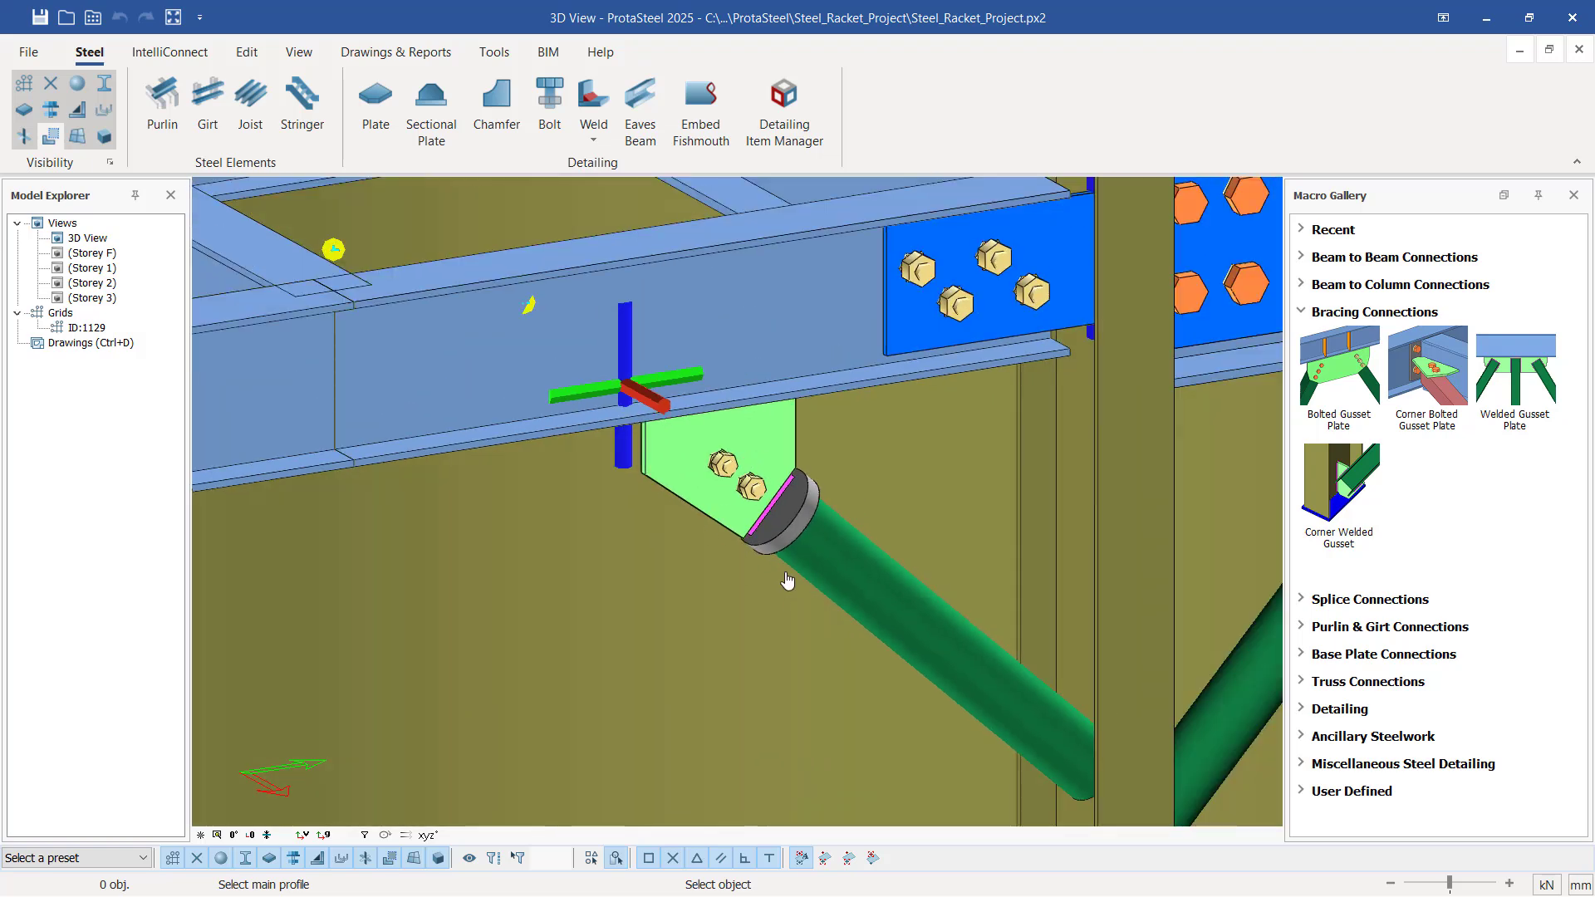
key(Escape)
click(649, 396)
ctrl+middle_drag(709, 474, 787, 505)
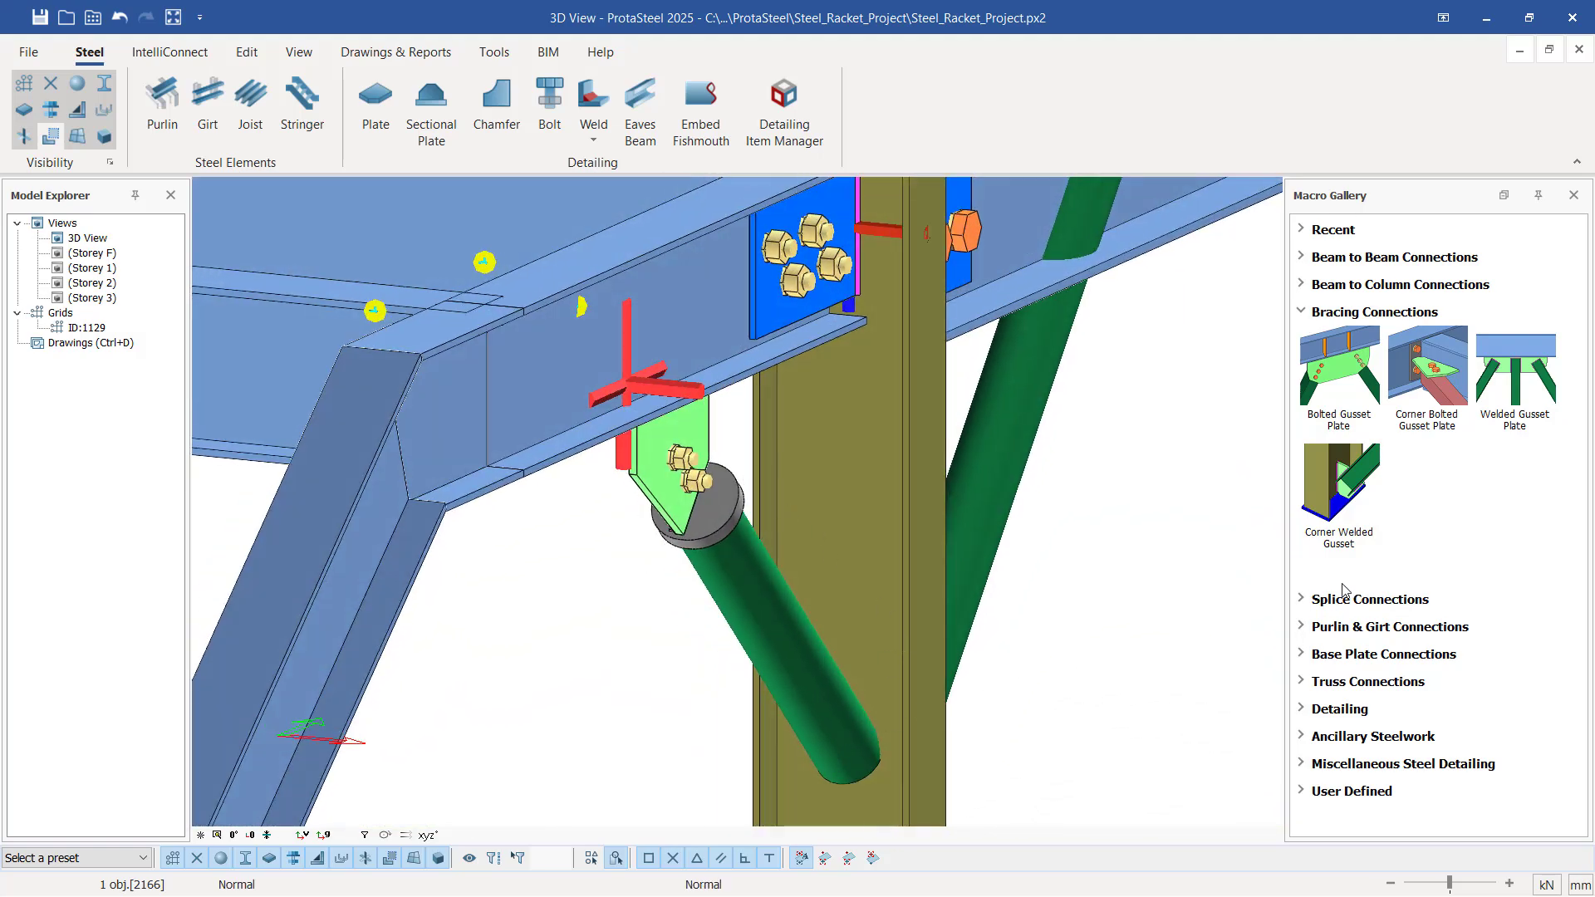
Add a Bolted Gusset Plate bracing connection between the corner column and the lower end of the tubular brace, and end the command.
click(1350, 370)
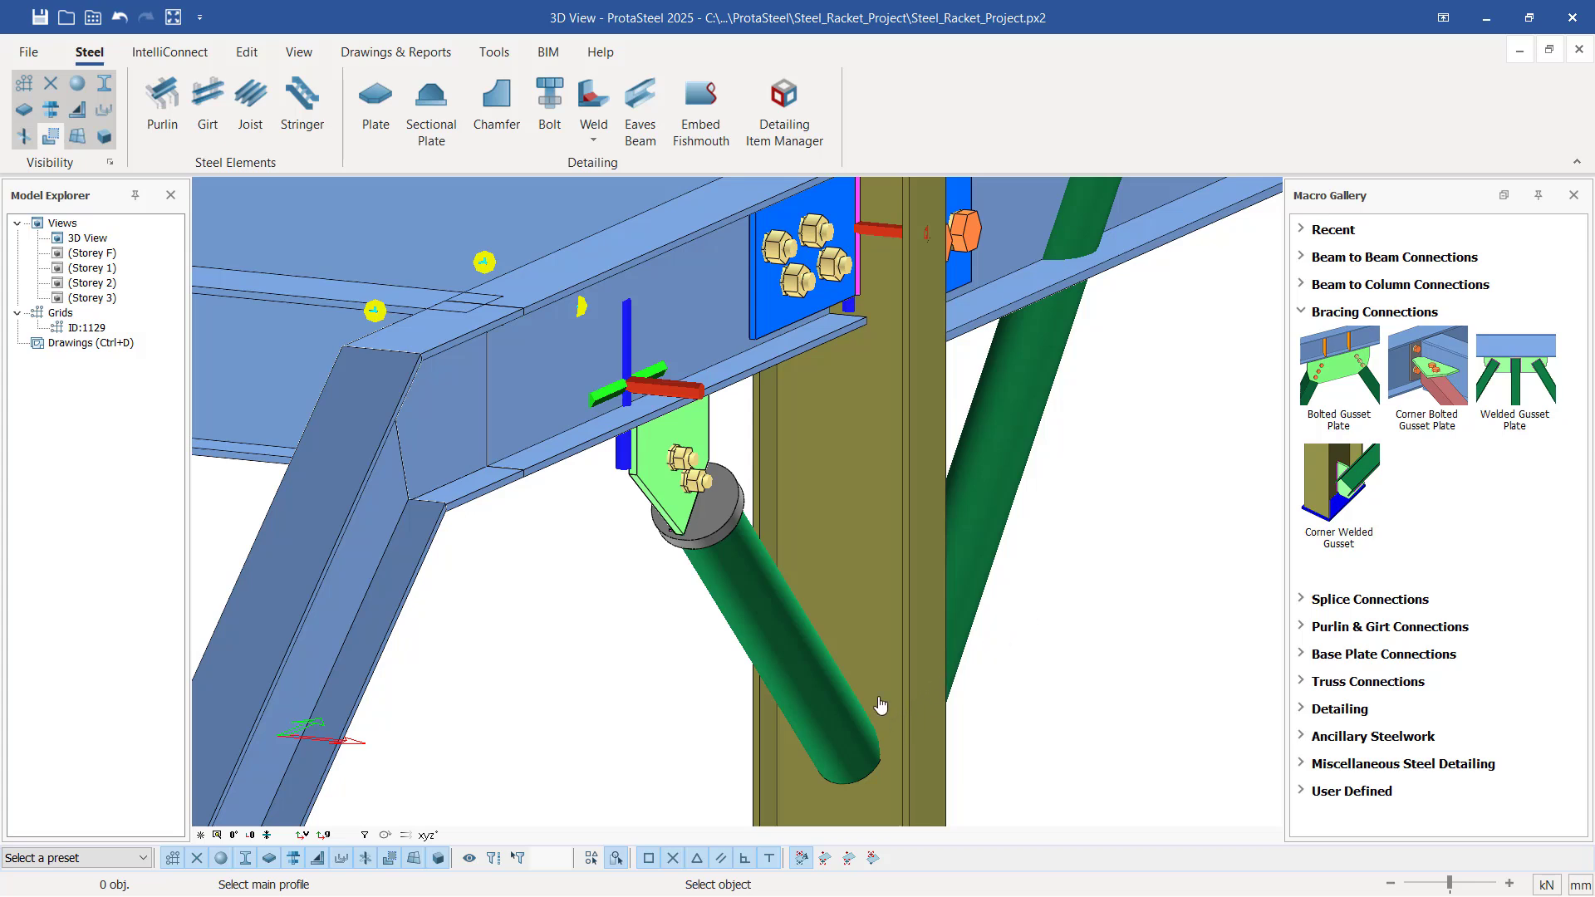
click(841, 555)
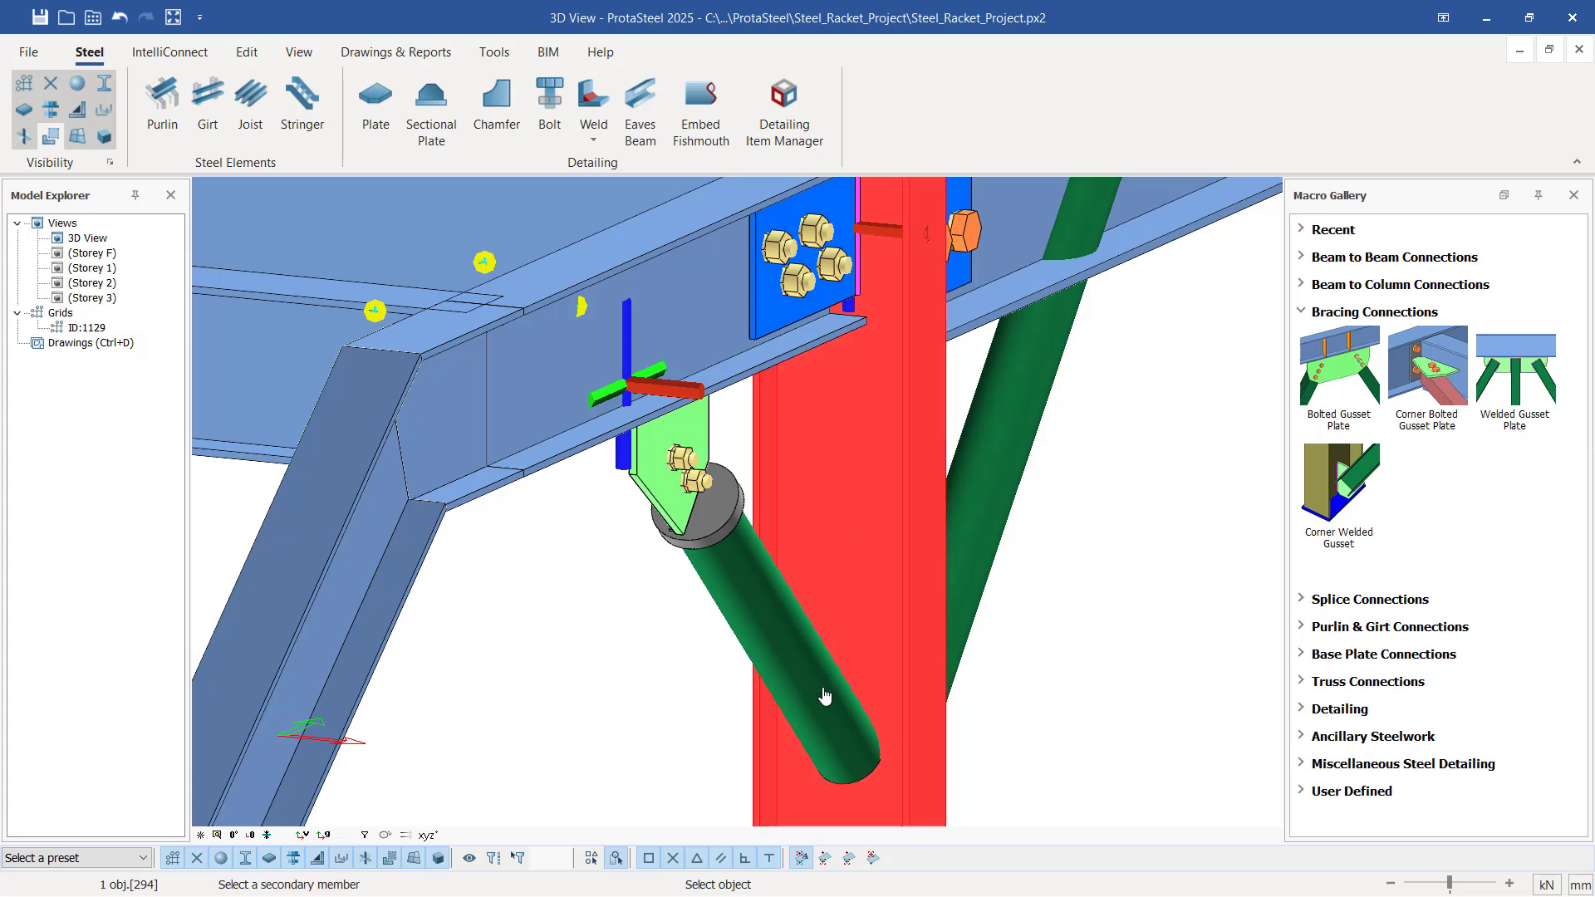
click(795, 679)
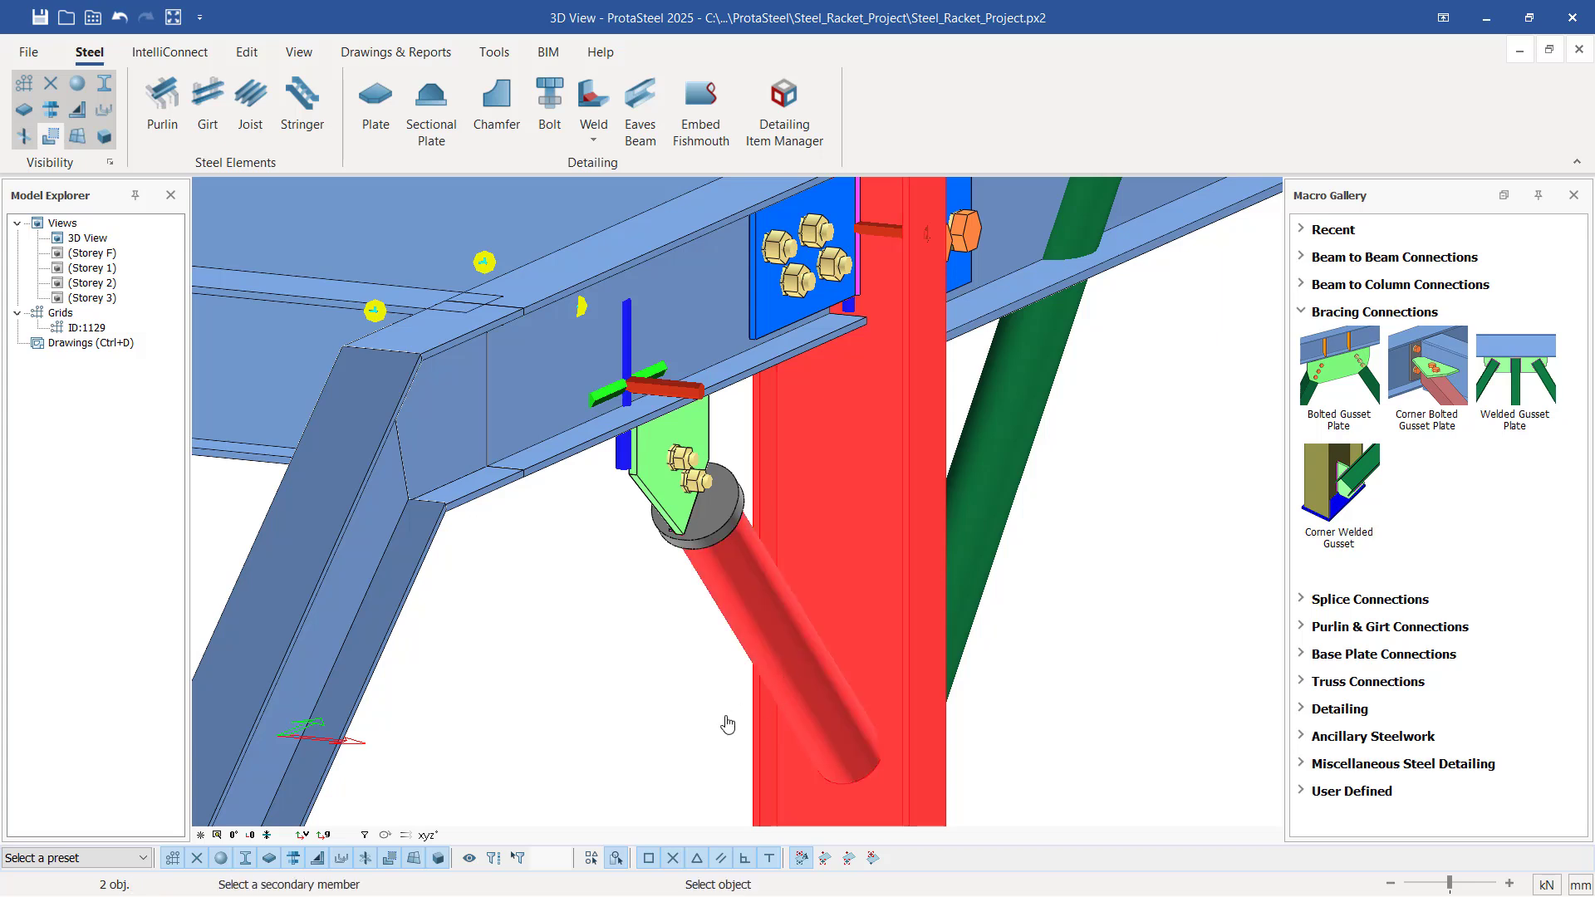
right_click(712, 685)
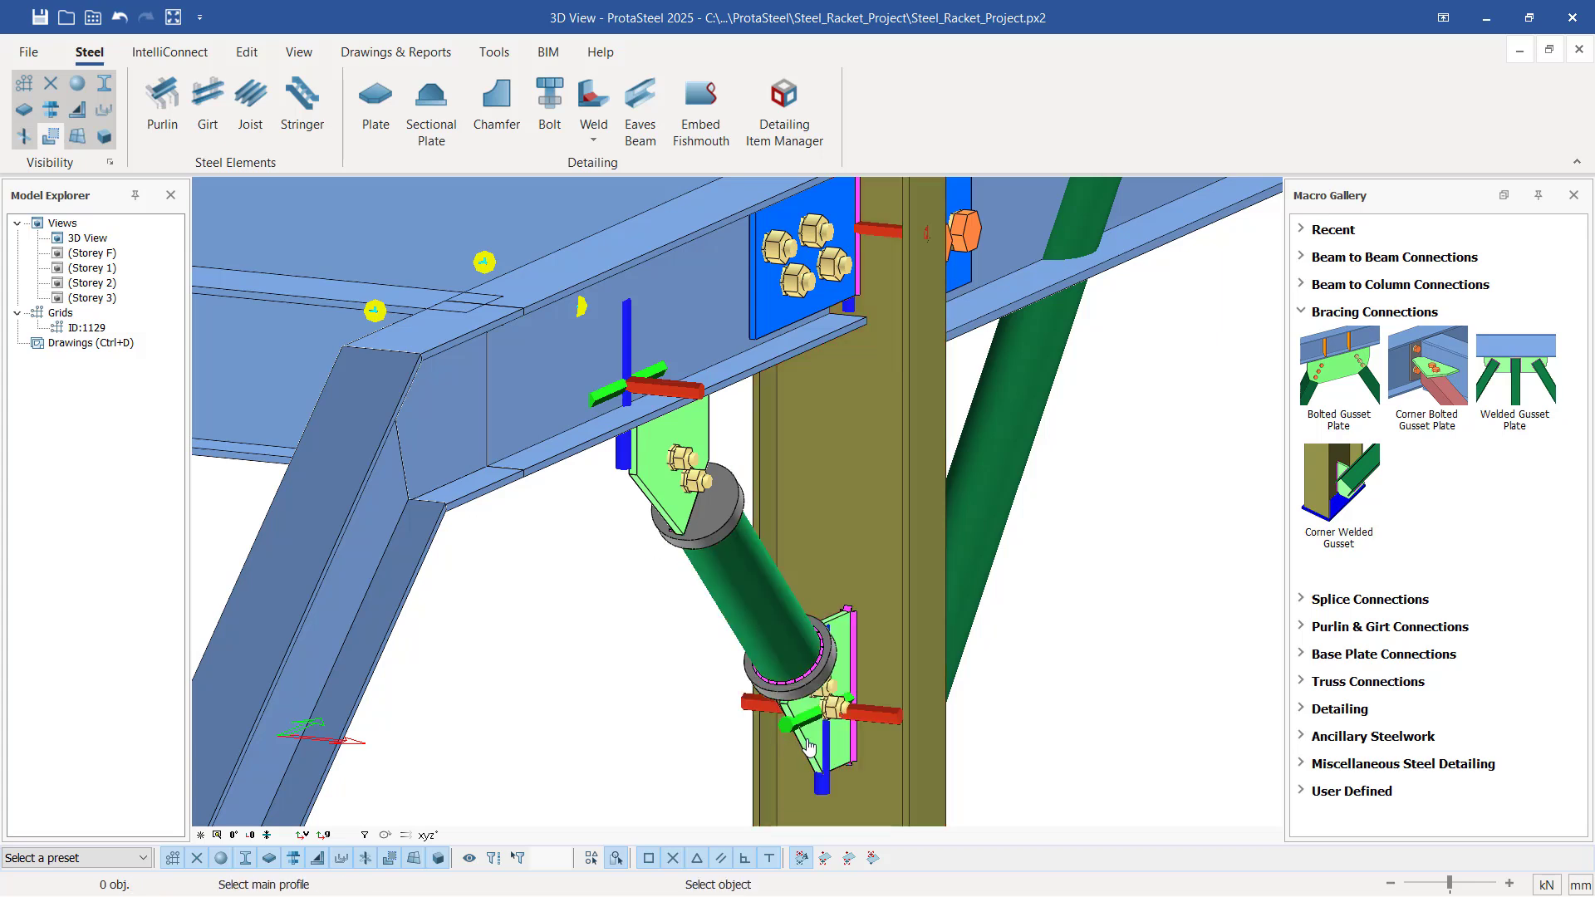
key(Escape)
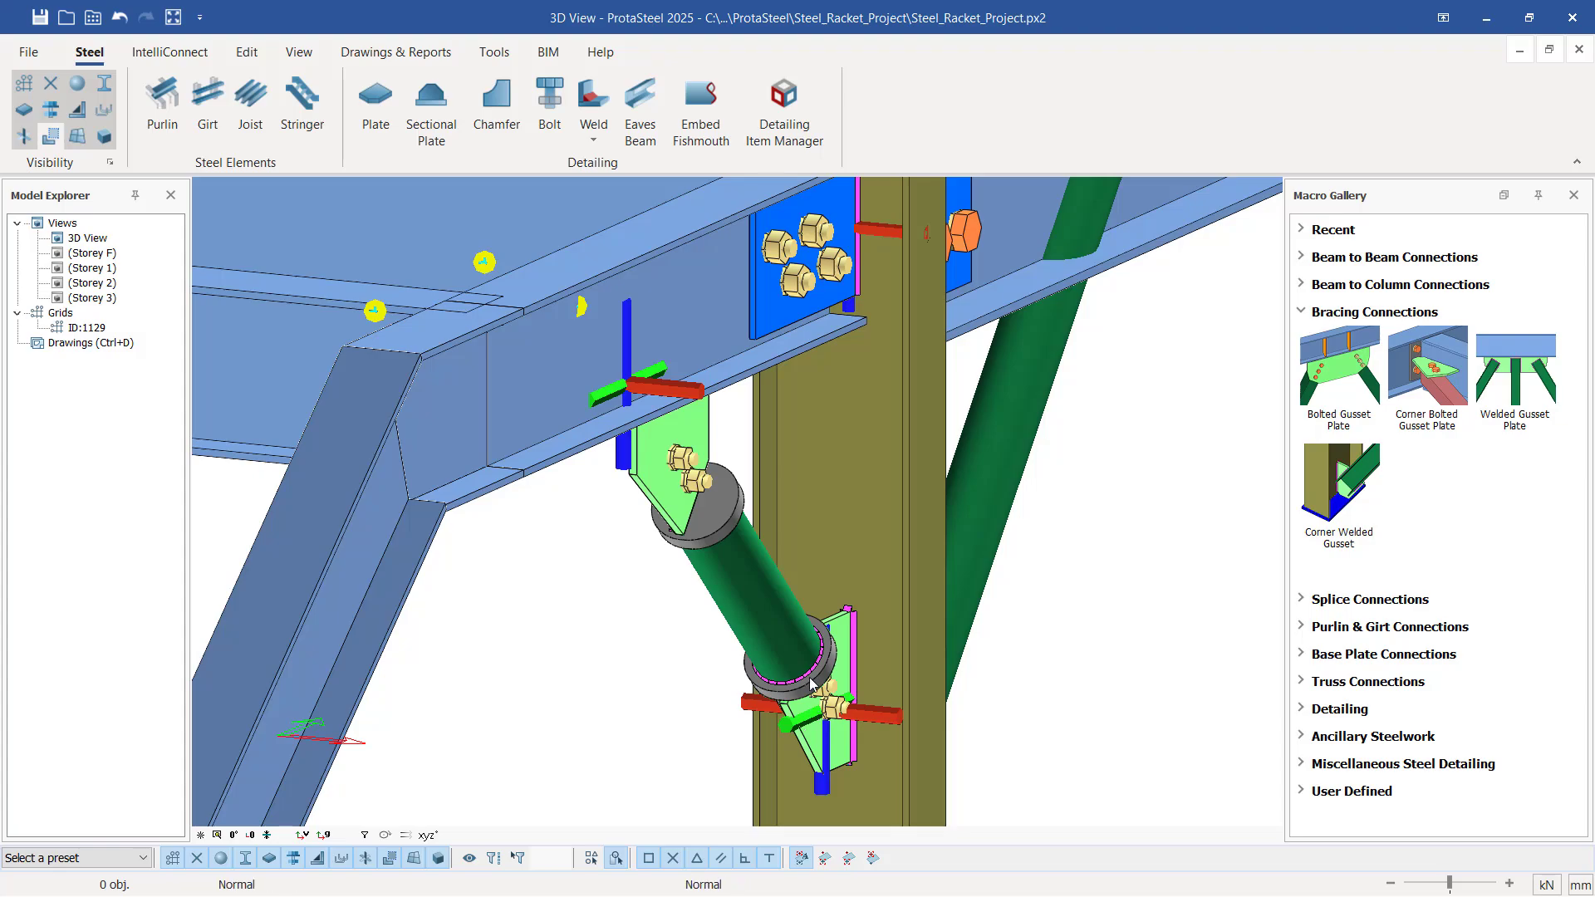
Examine the gusset plates at both ends of the tubular brace from several angles, along with the surrounding platform frame.
click(810, 679)
ctrl+middle_drag(819, 688, 781, 677)
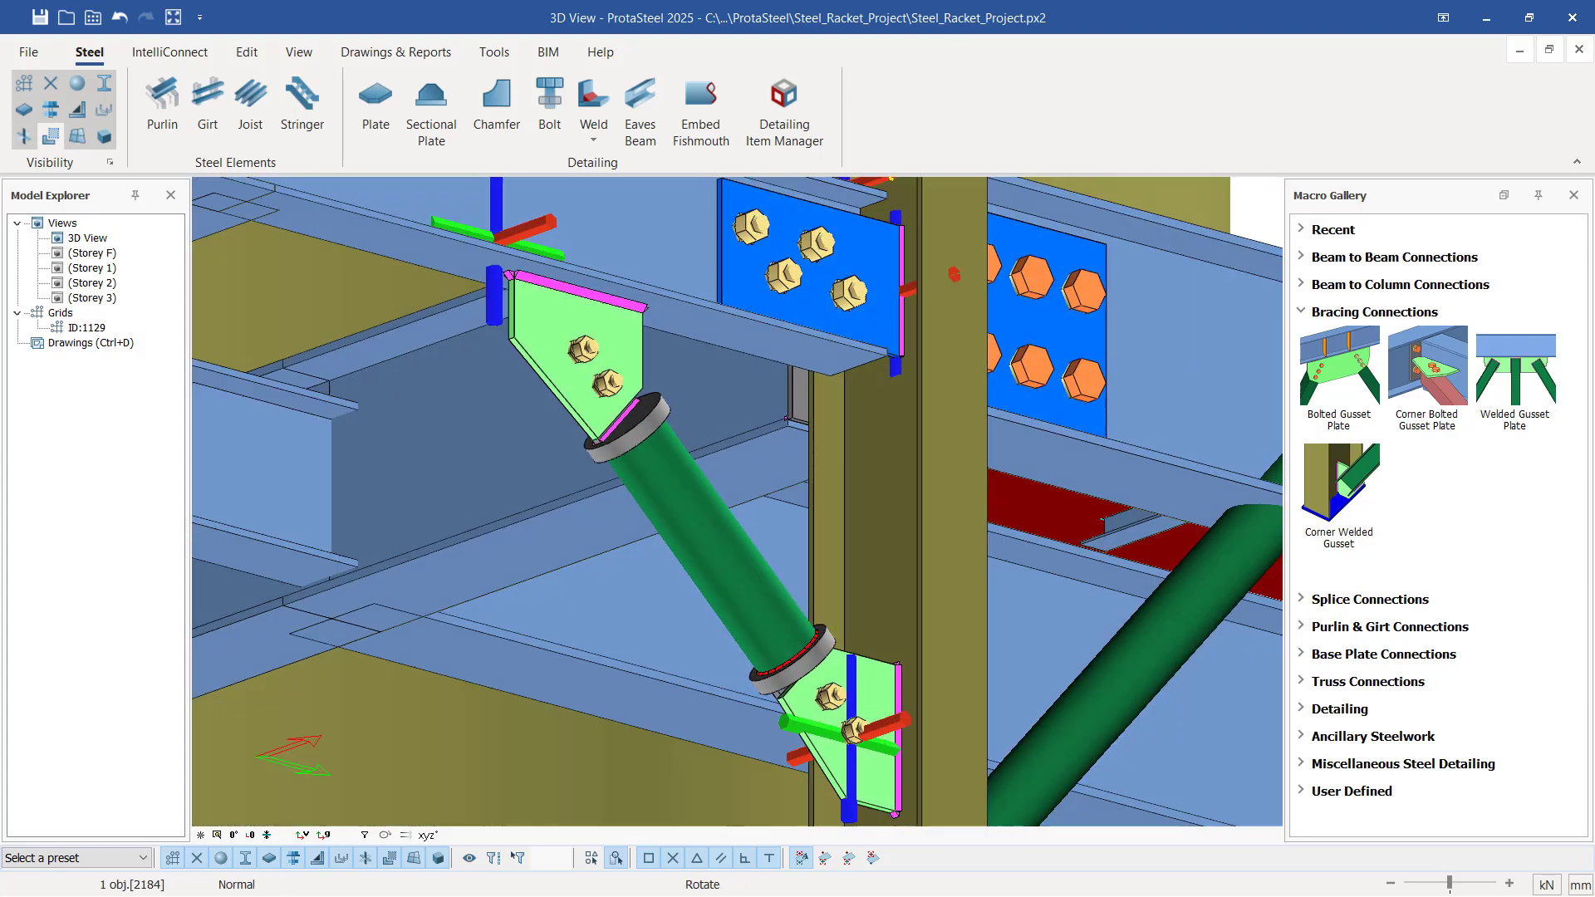
middle_drag(954, 274, 335, 267)
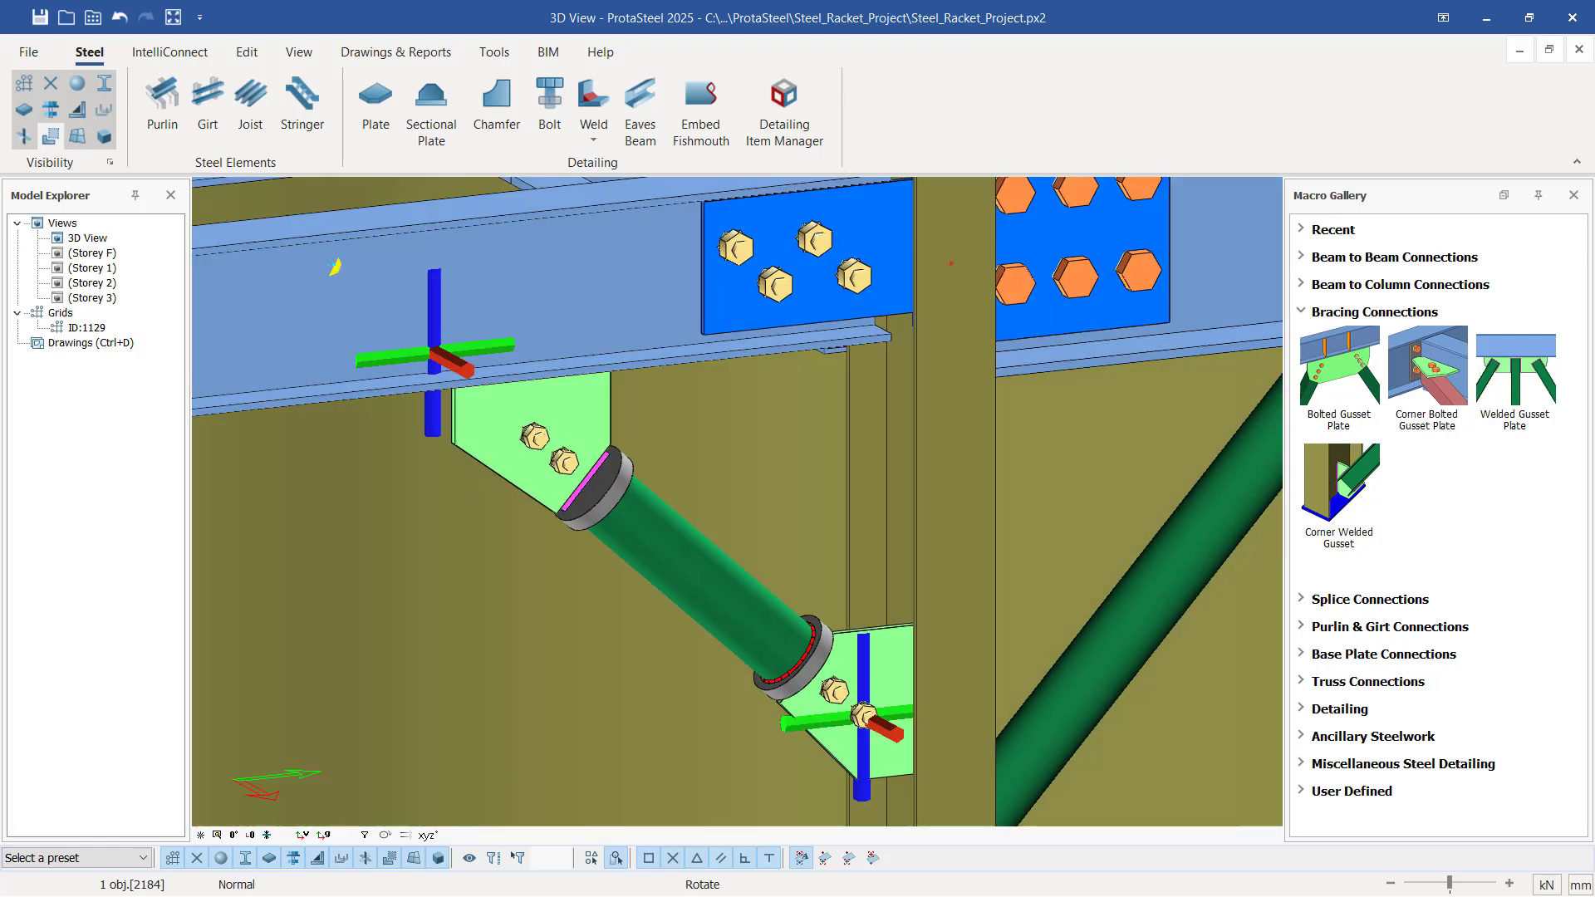
scroll(749, 611, down, 3)
scroll(781, 611, down, 4)
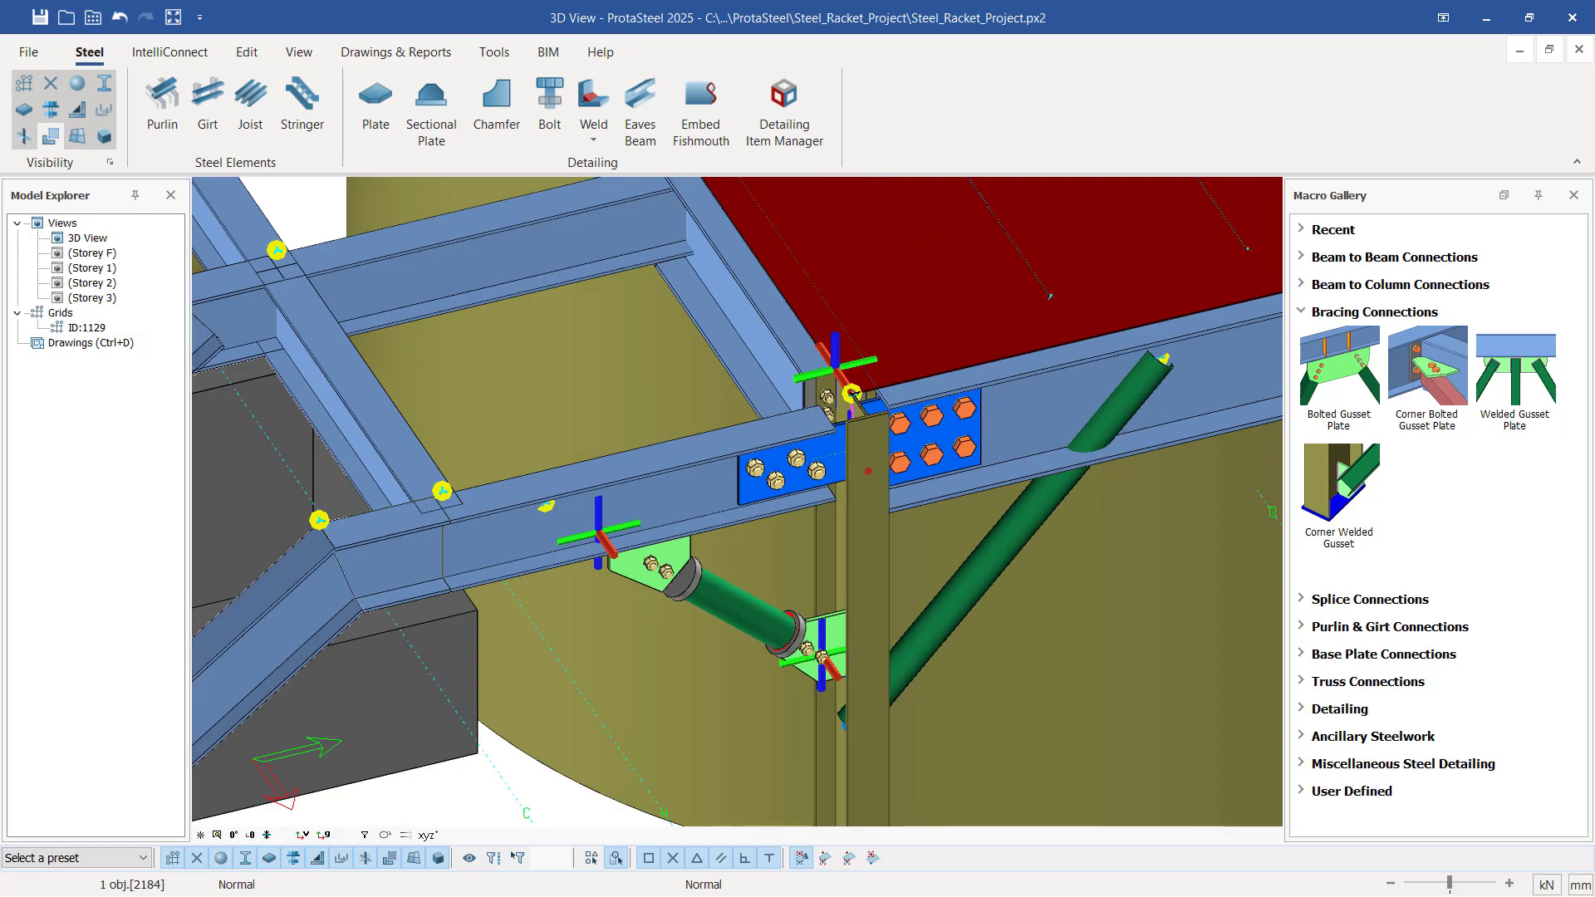
scroll(821, 625, down, 4)
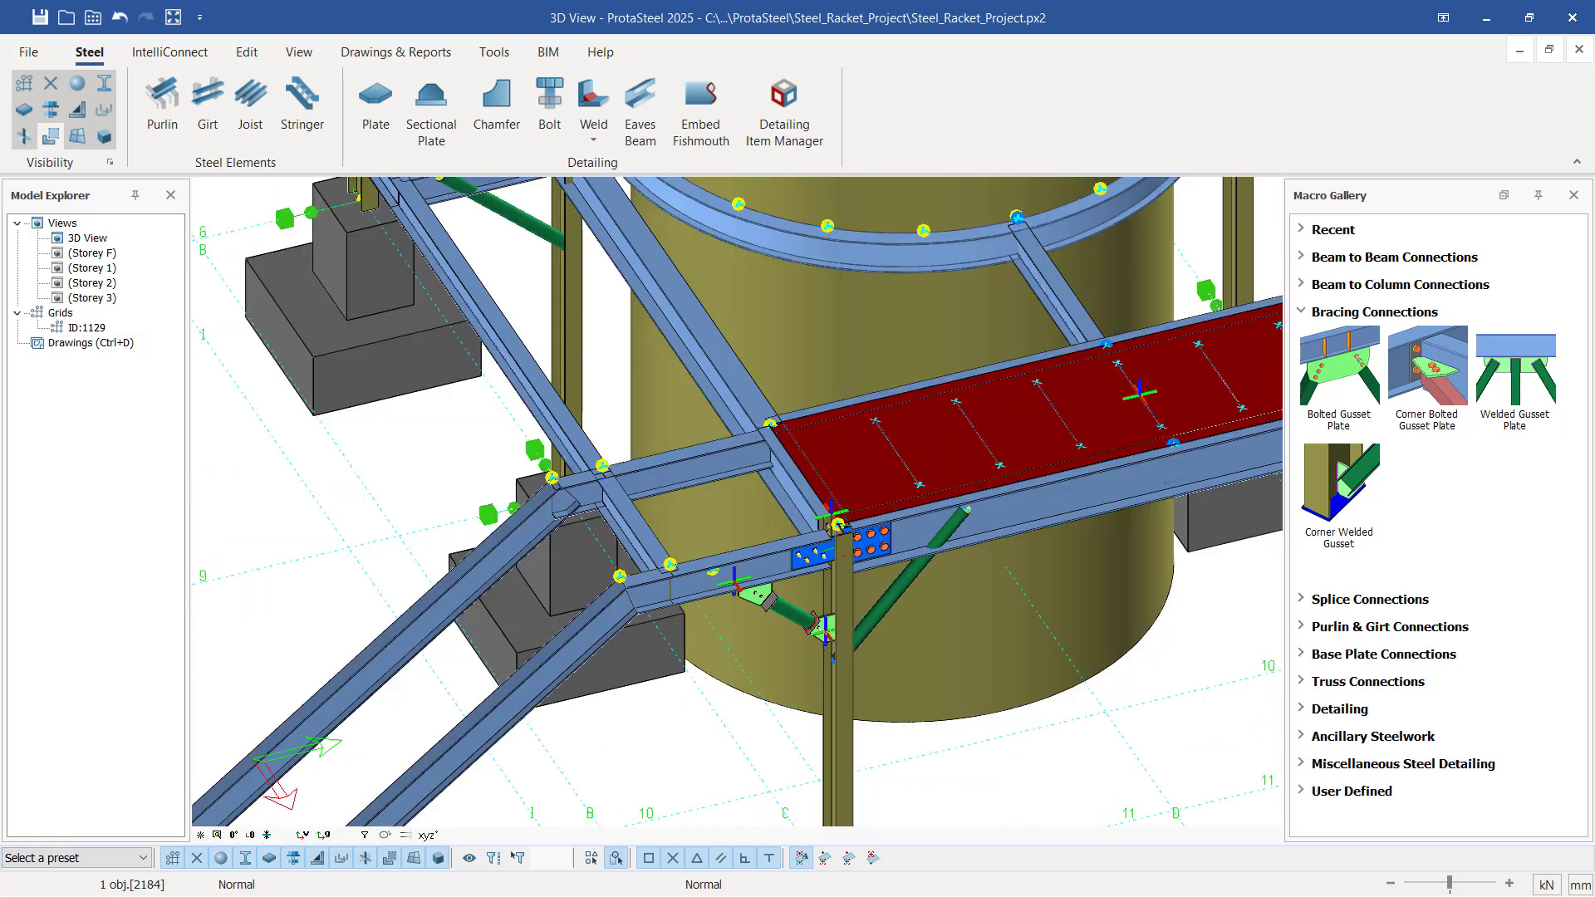
scroll(831, 663, down, 3)
scroll(828, 669, down, 3)
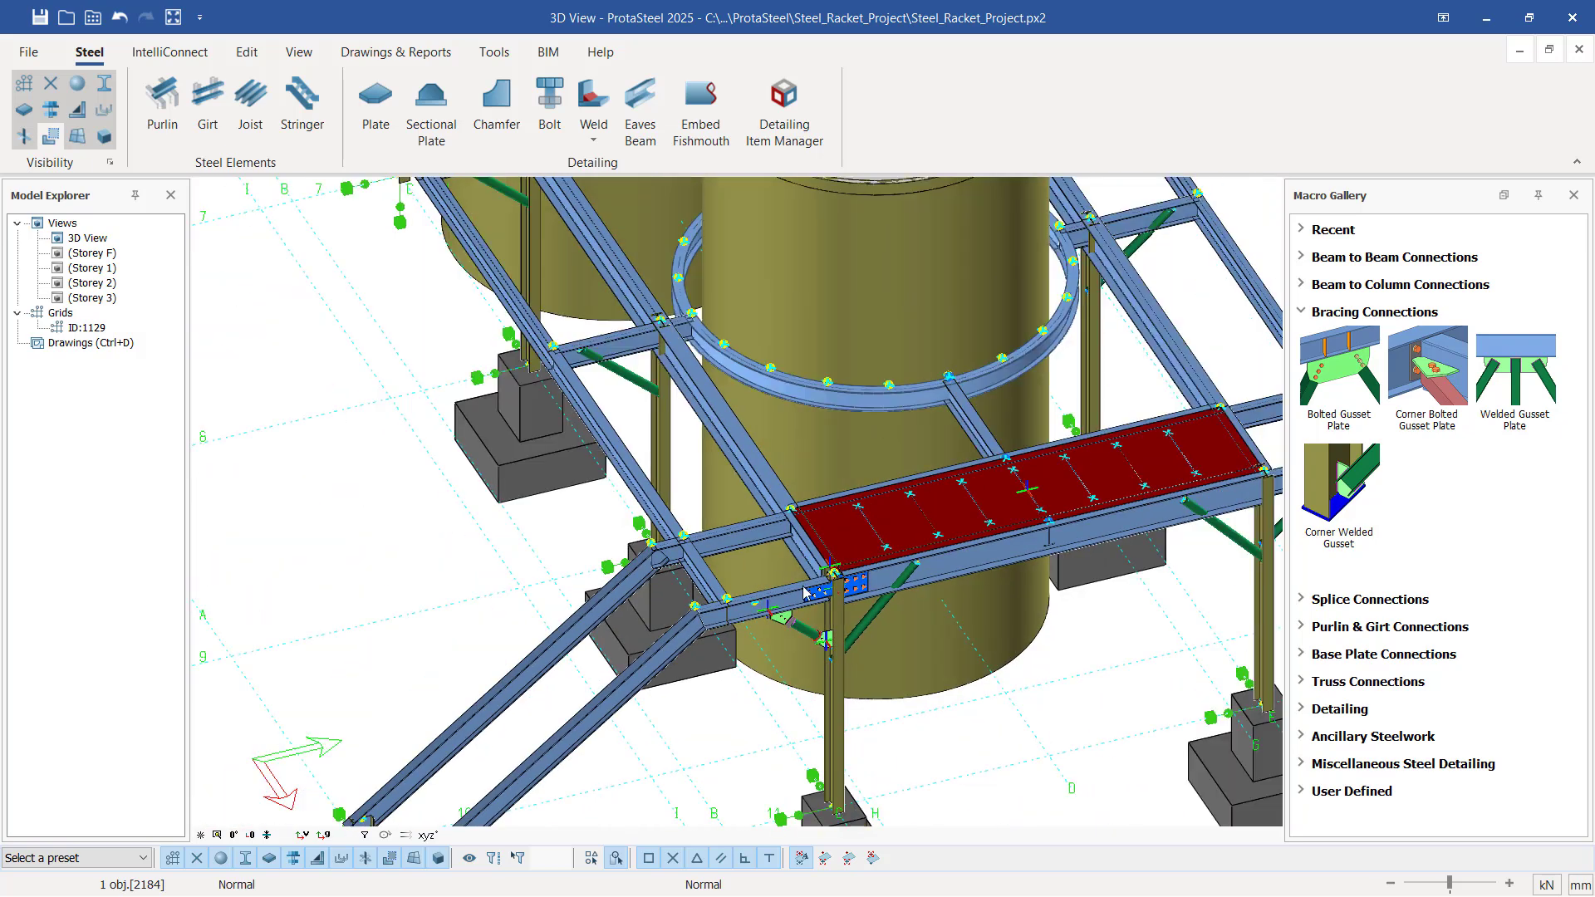
scroll(838, 673, down, 3)
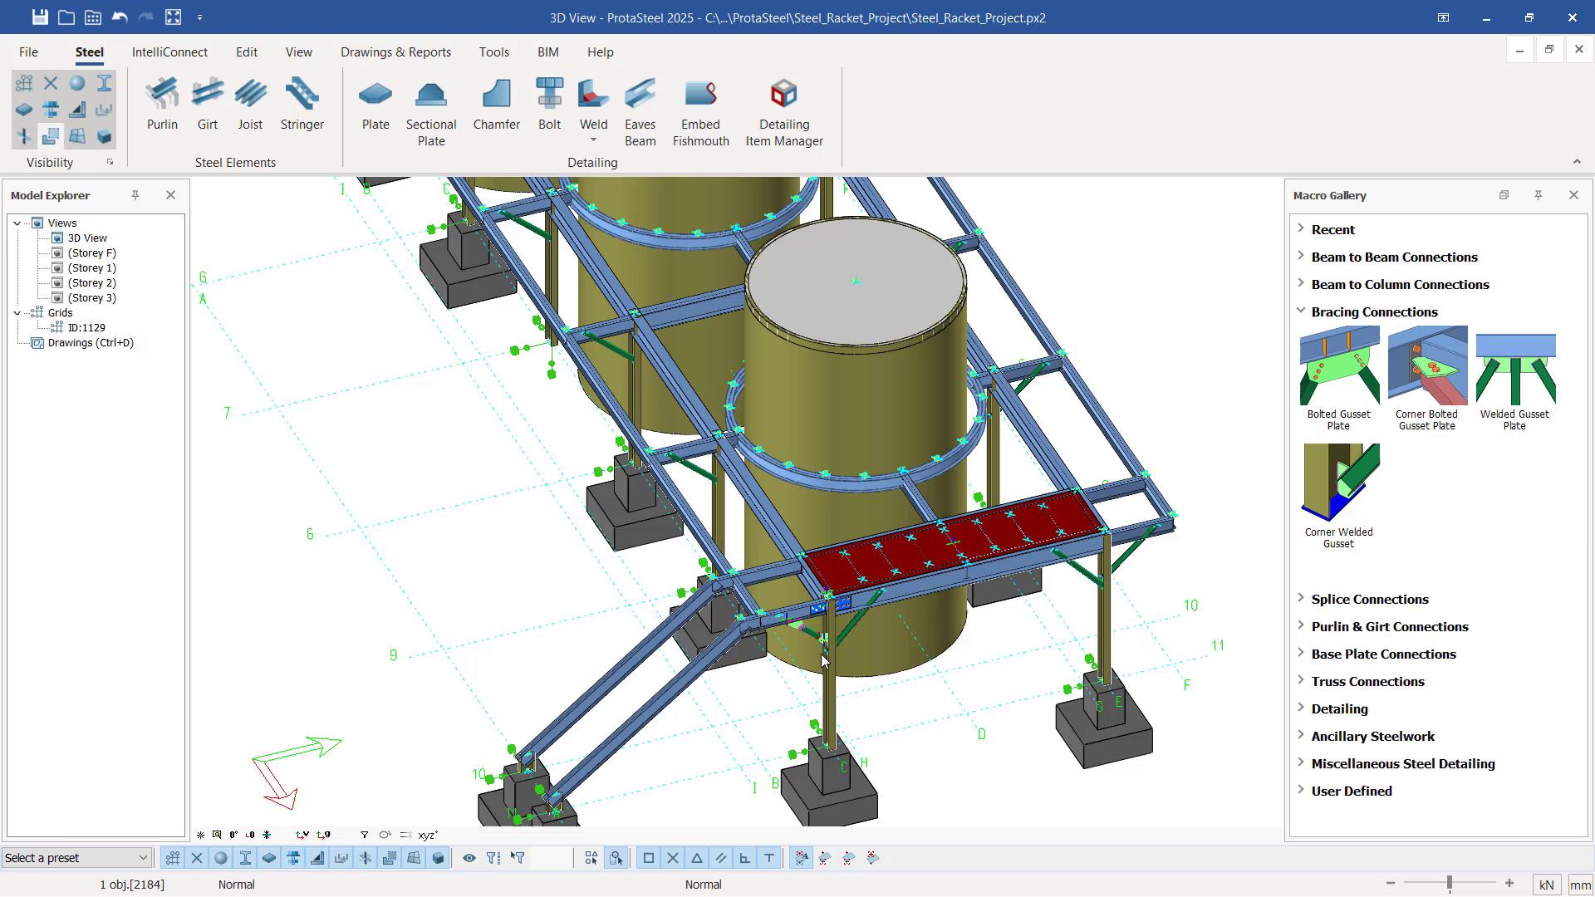
Bring up the IntelliConnect wizards and inspect the remaining braces and joints across the whole platform from different angles.
click(169, 57)
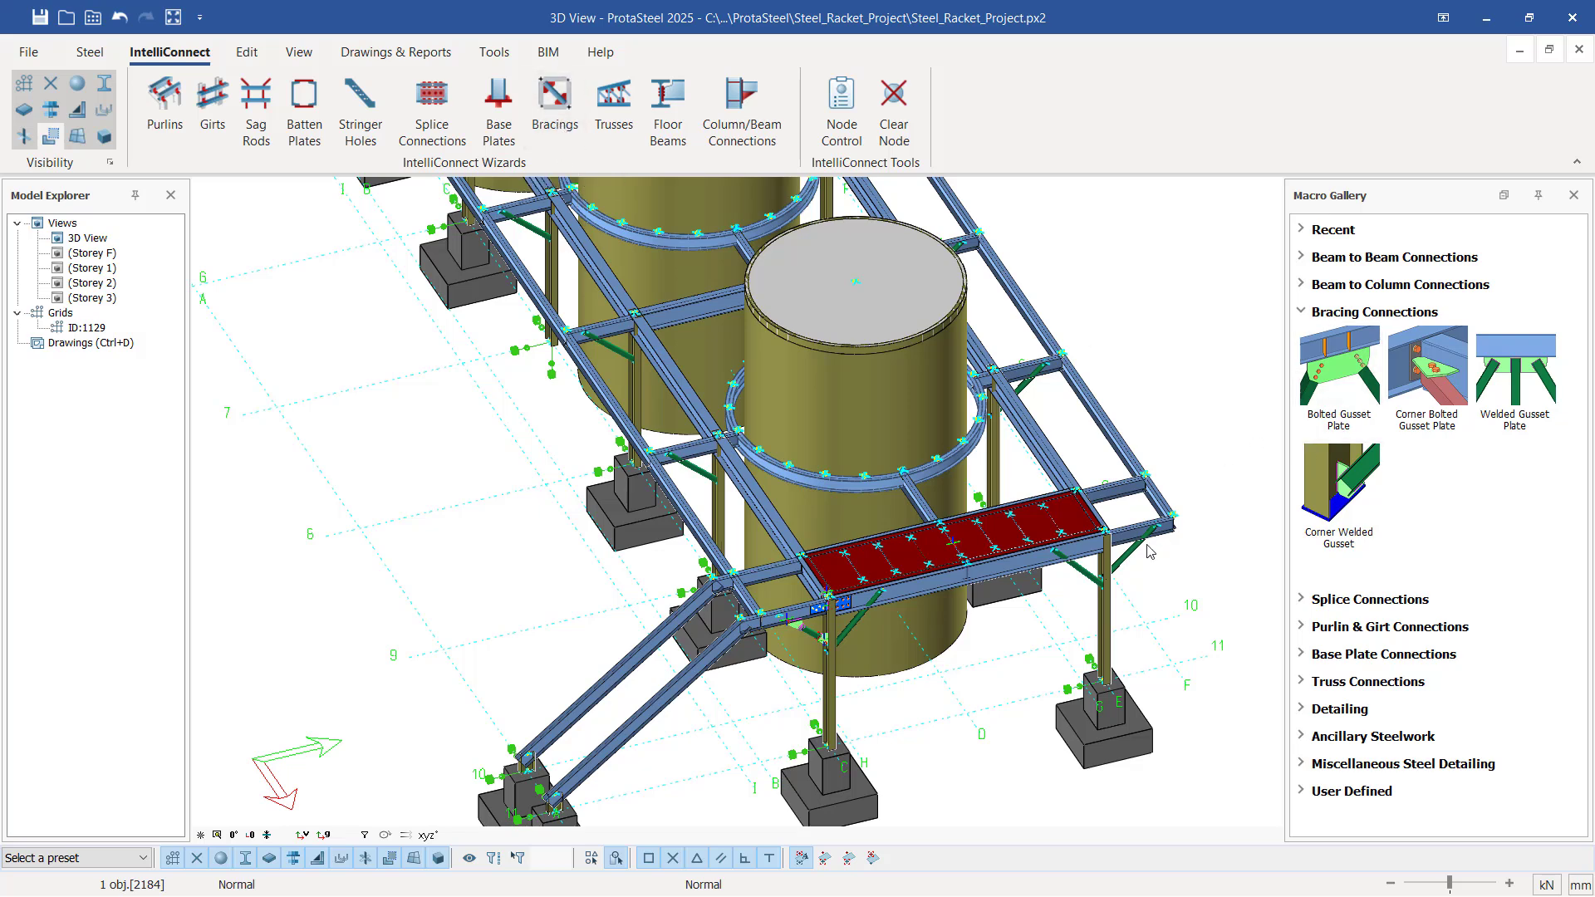
scroll(910, 824, down, 3)
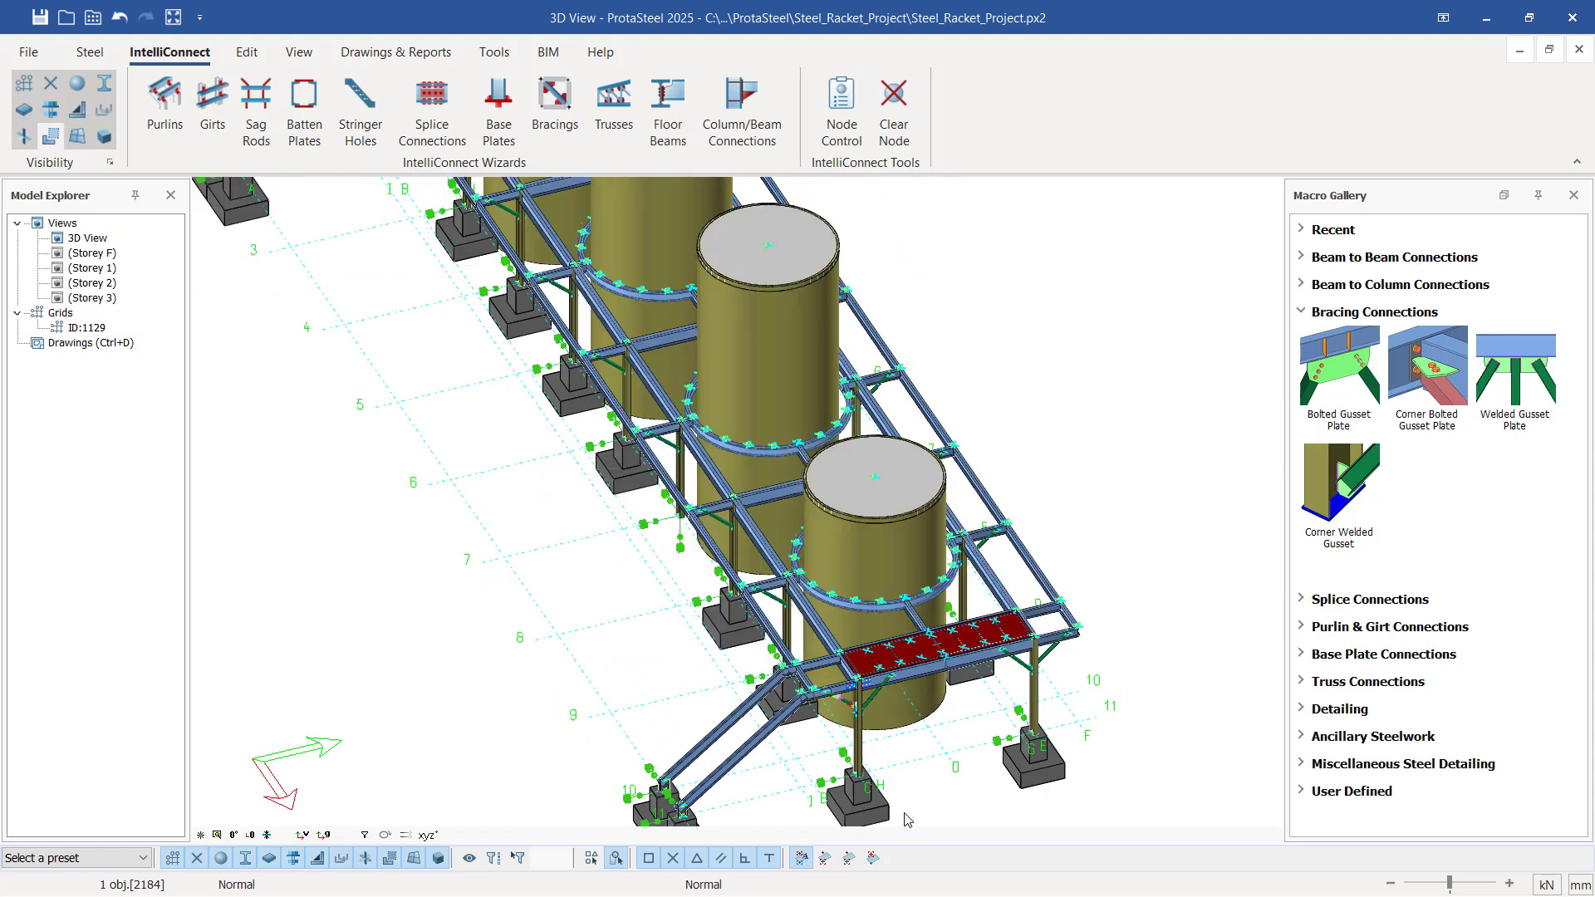
scroll(811, 705, up, 2)
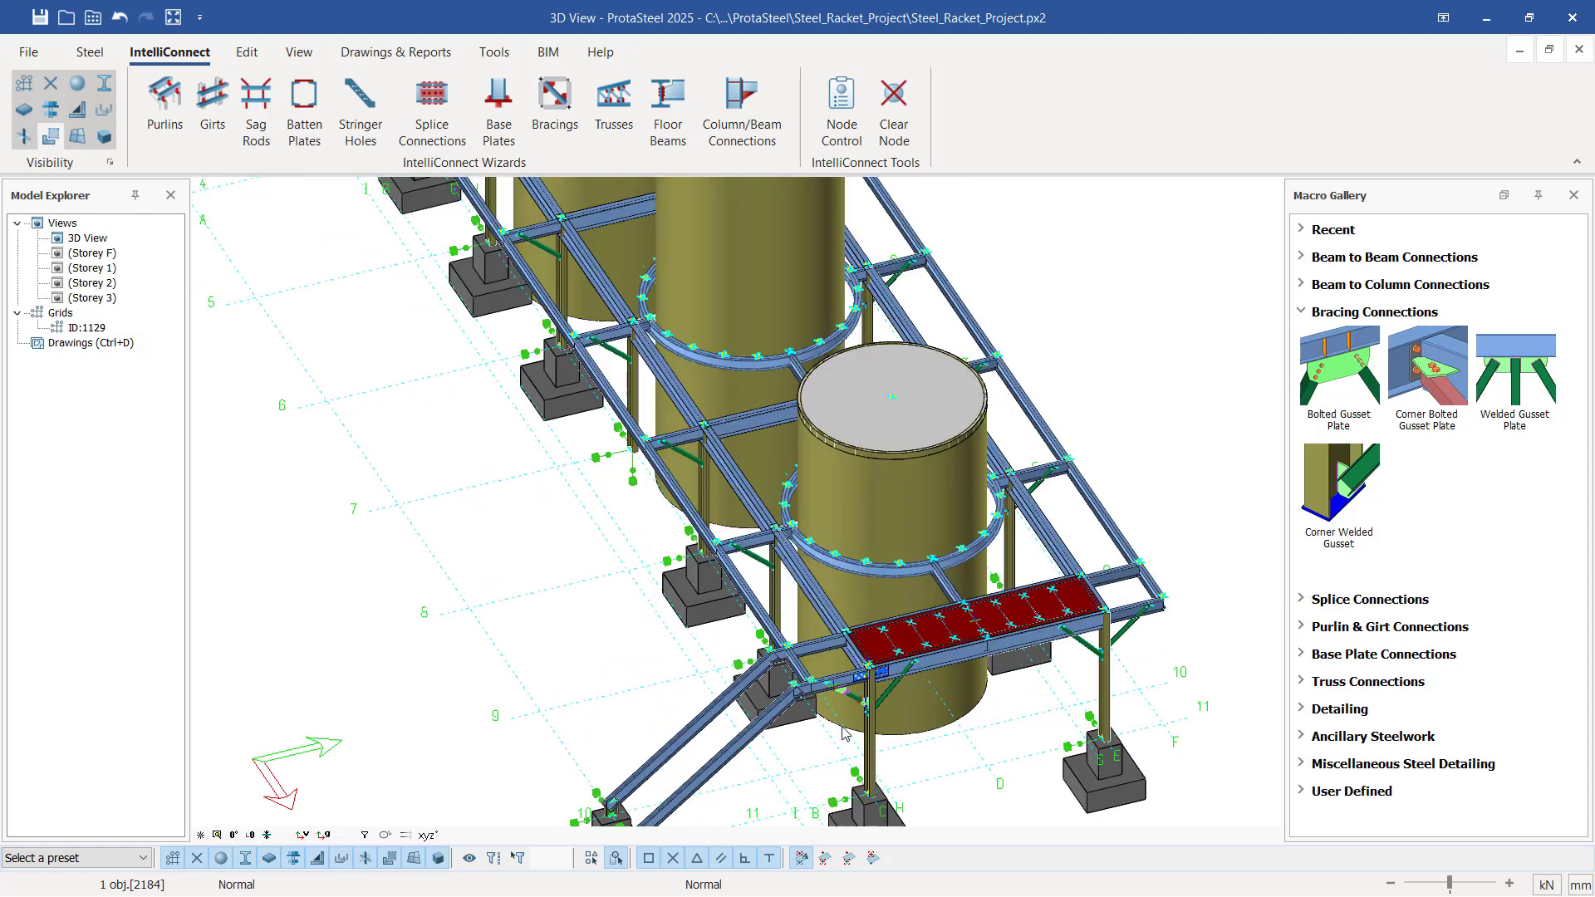
shift+middle_drag(905, 739, 947, 631)
middle_drag(731, 598, 897, 723)
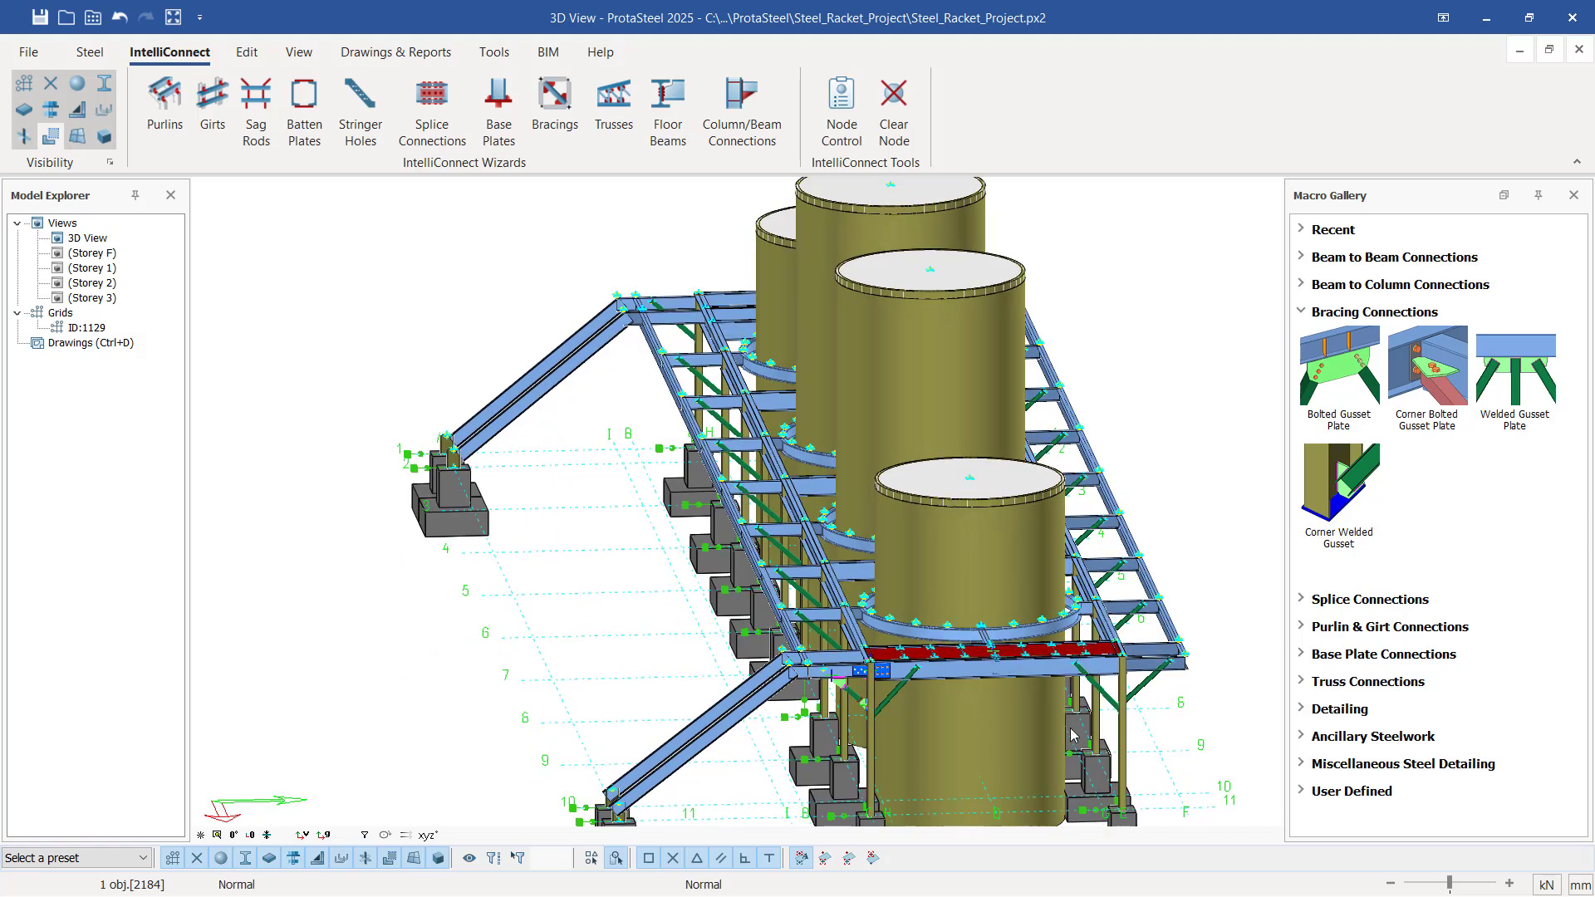
scroll(1031, 731, up, 5)
scroll(701, 622, down, 3)
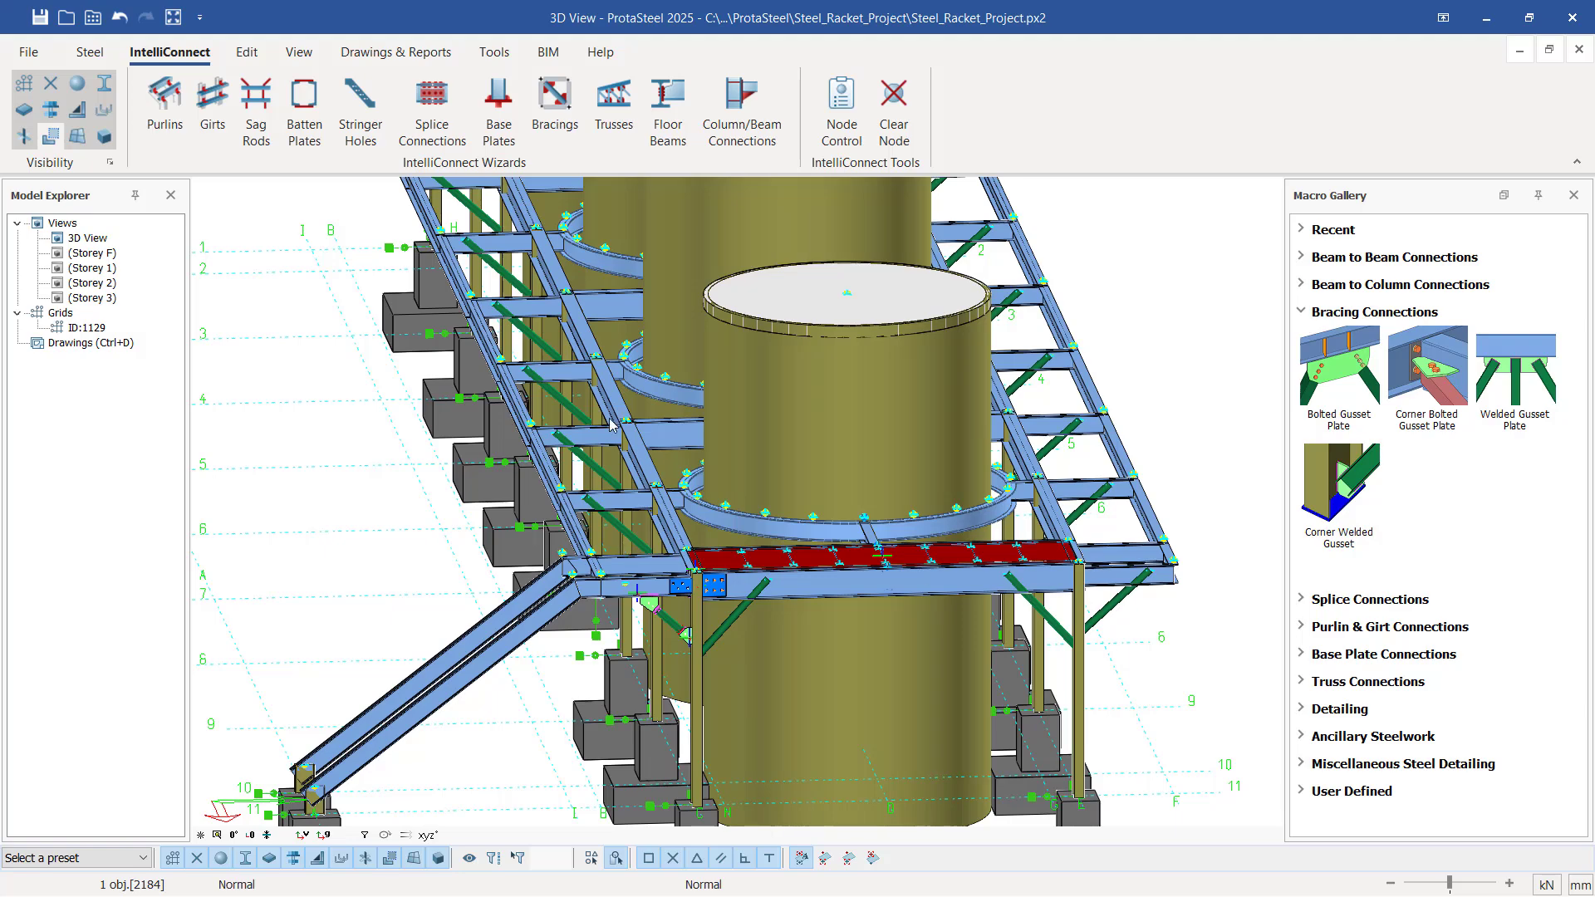
scroll(663, 575, down, 3)
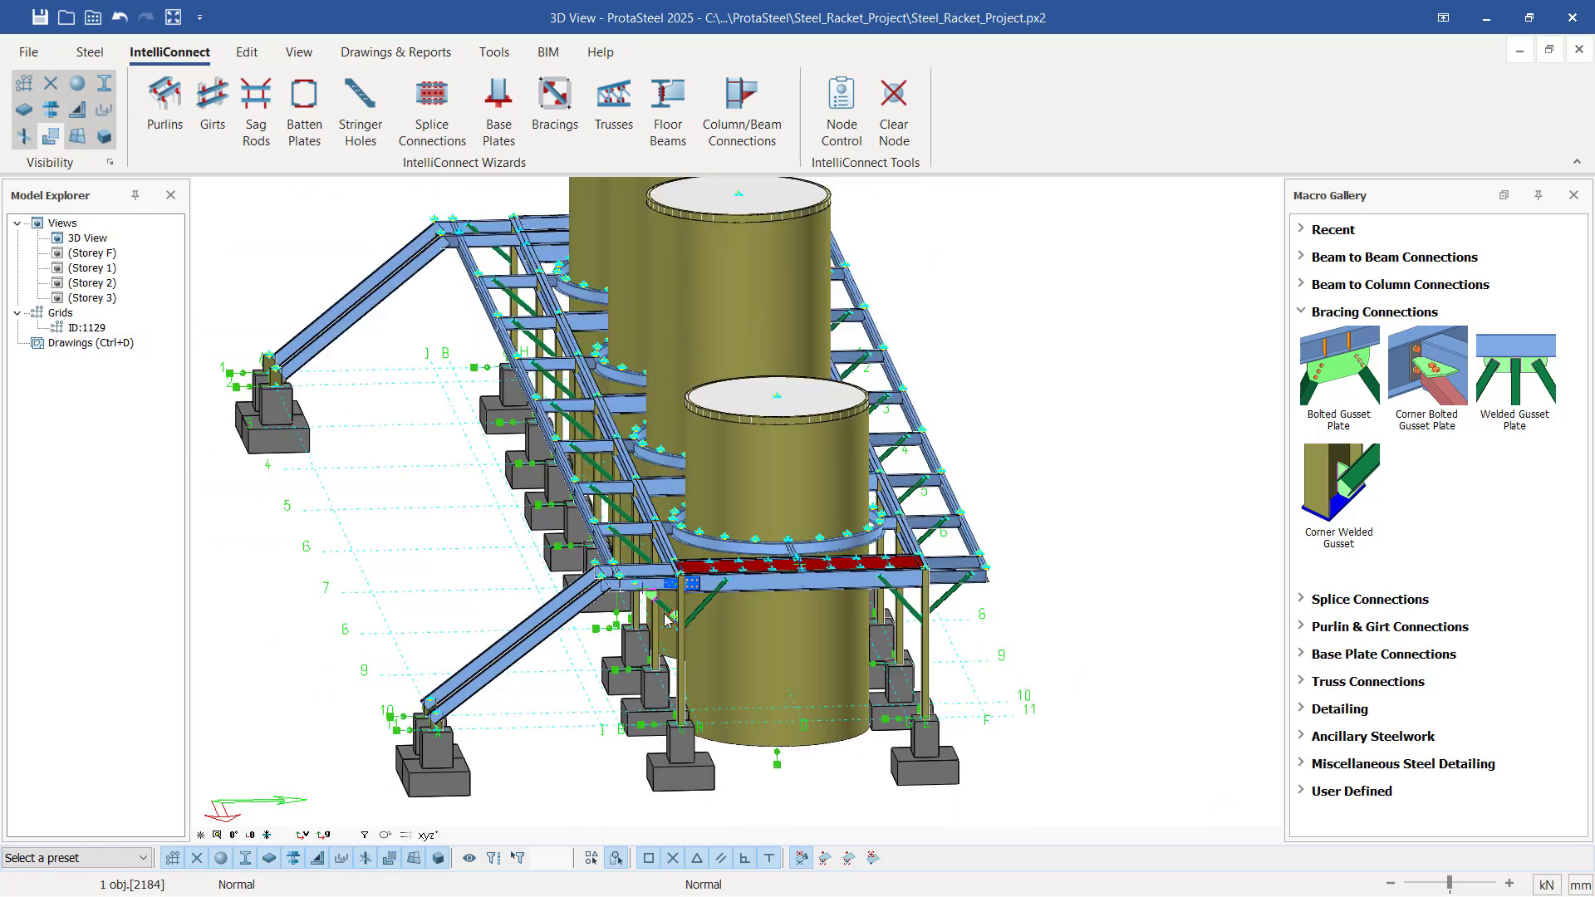
ctrl+middle_drag(664, 575, 721, 634)
scroll(1150, 658, down, 2)
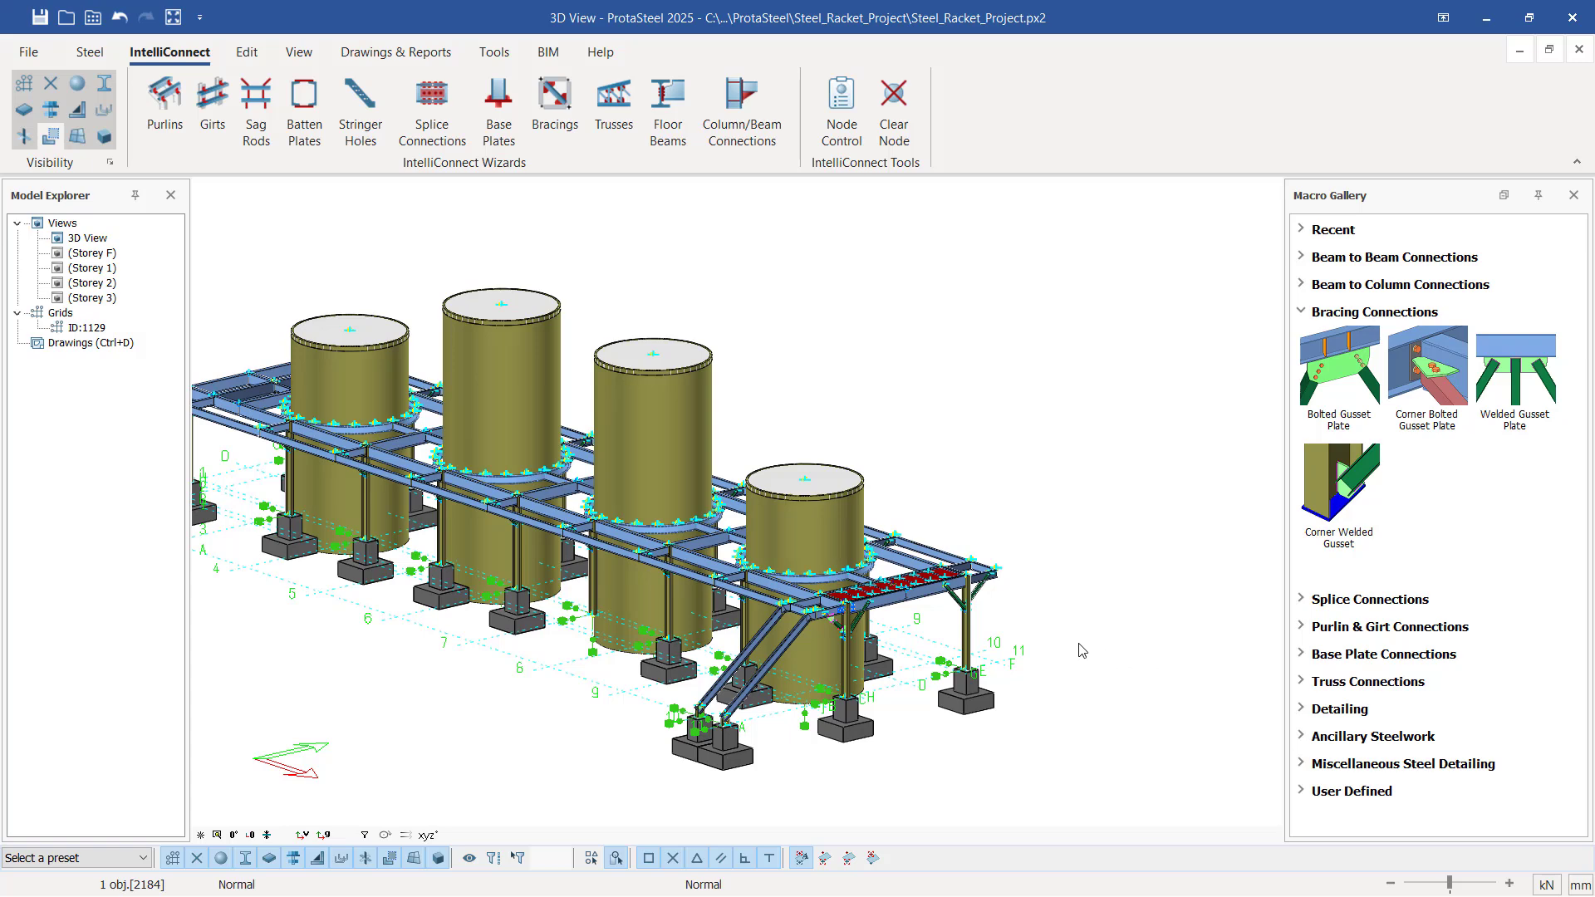
middle_drag(1082, 649, 641, 673)
scroll(673, 674, up, 1)
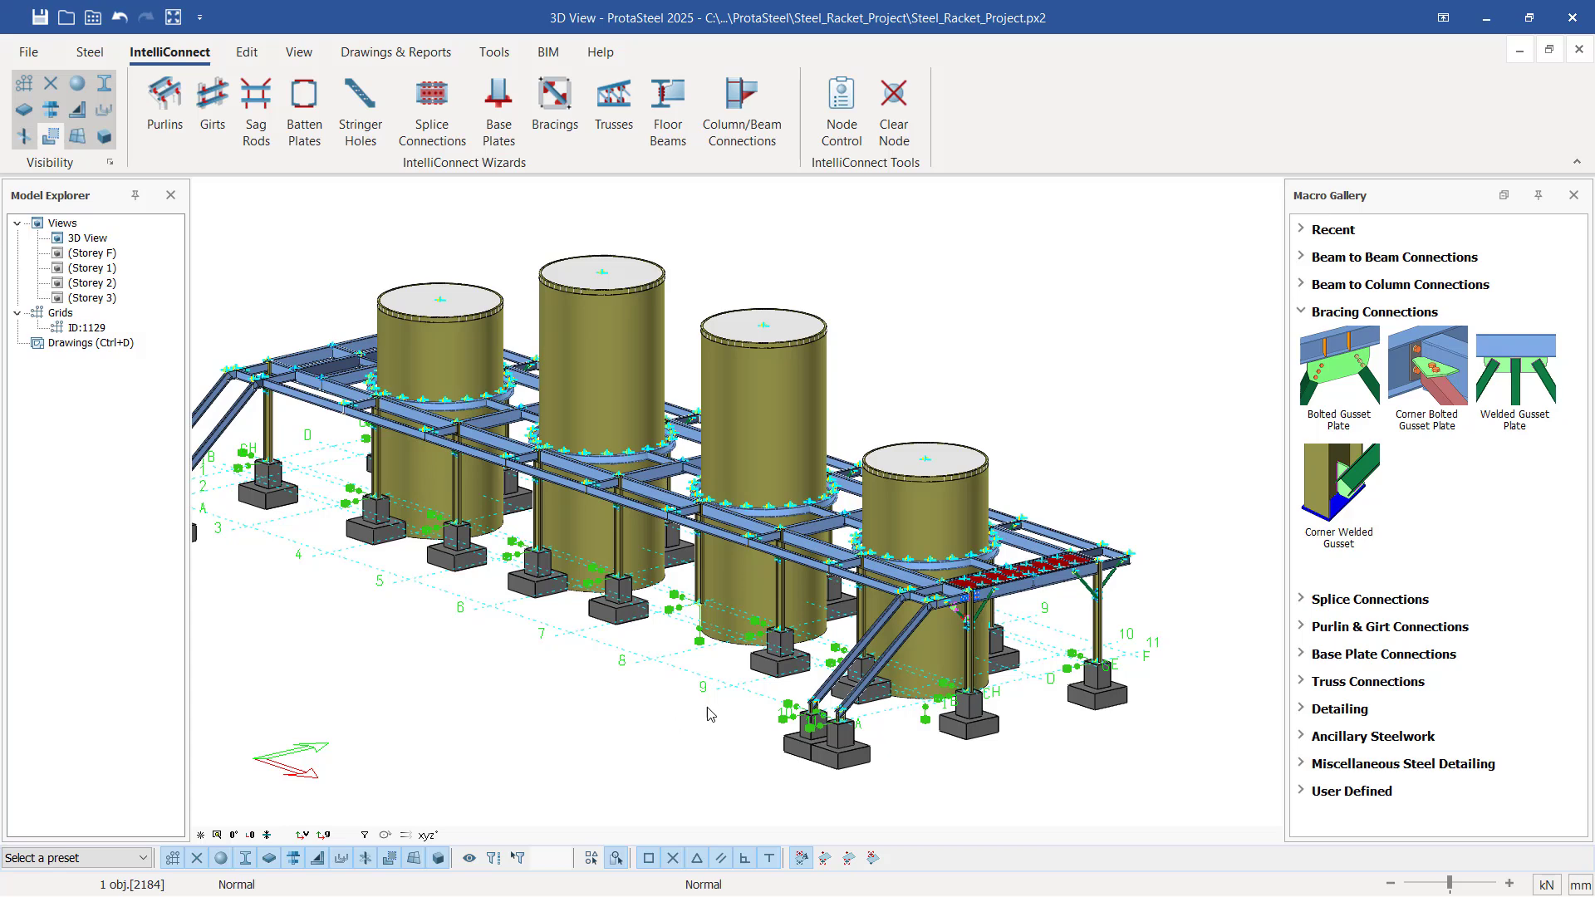
scroll(959, 648, down, 2)
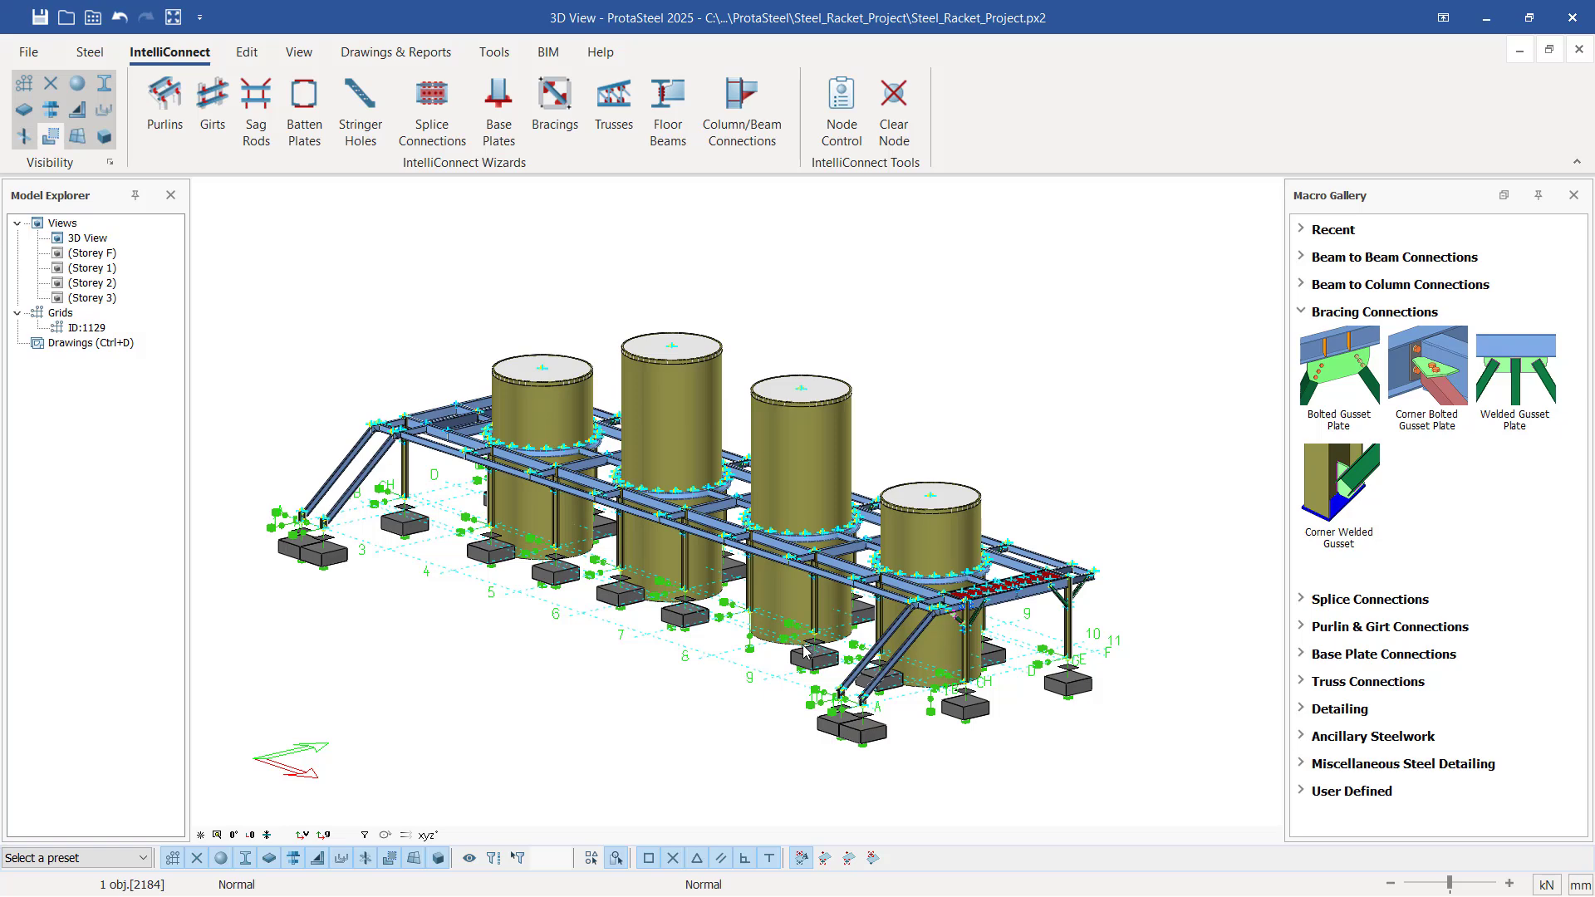
scroll(758, 658, up, 1)
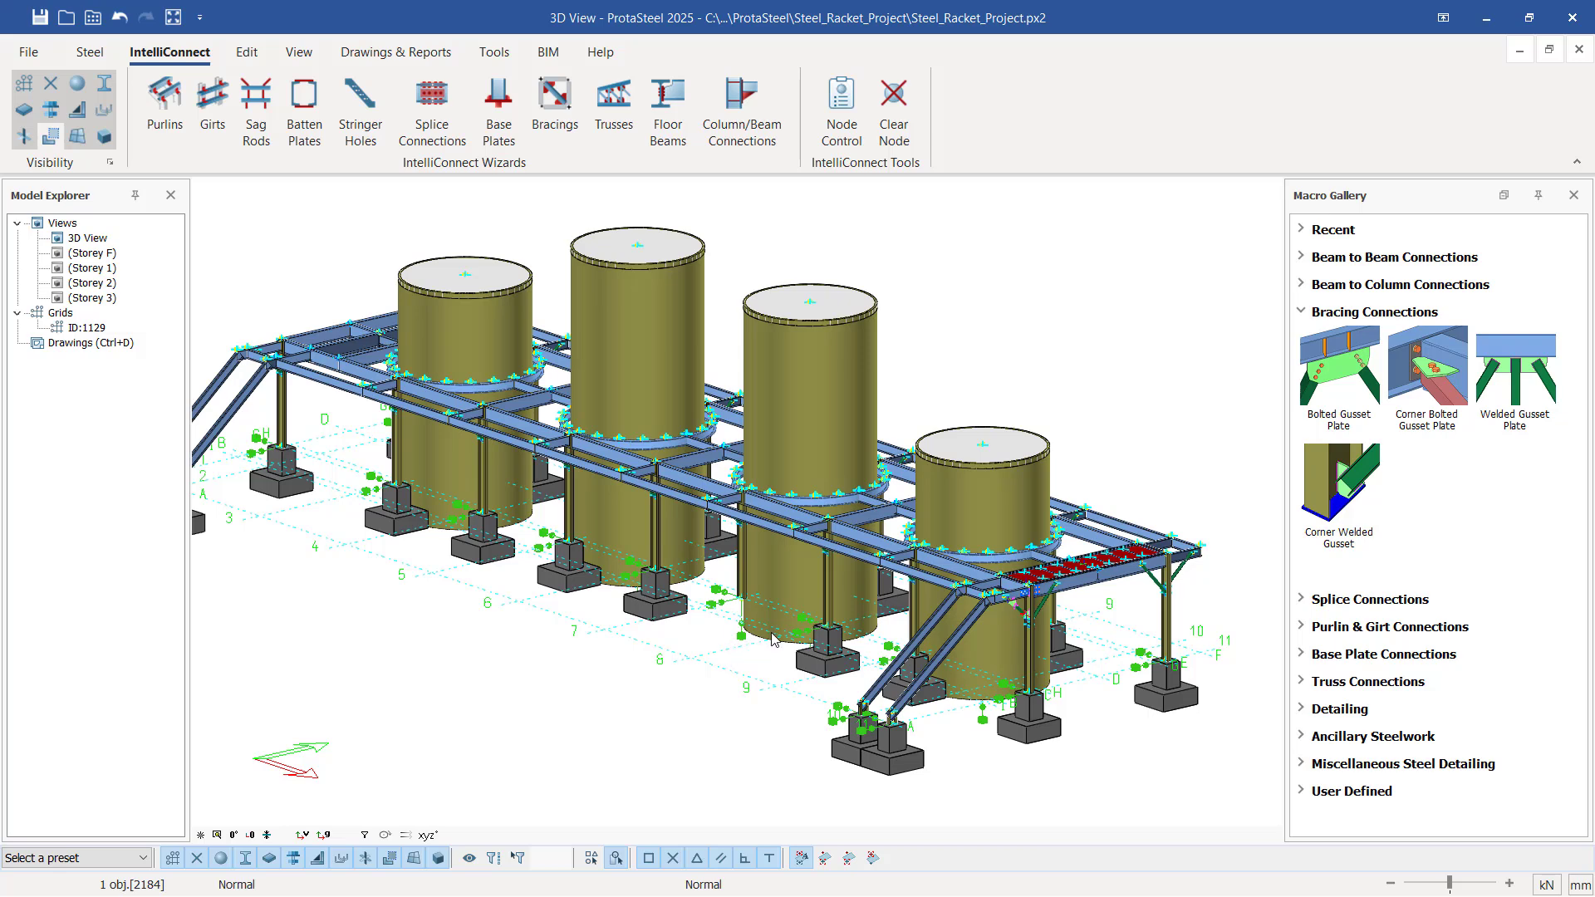
scroll(794, 638, up, 4)
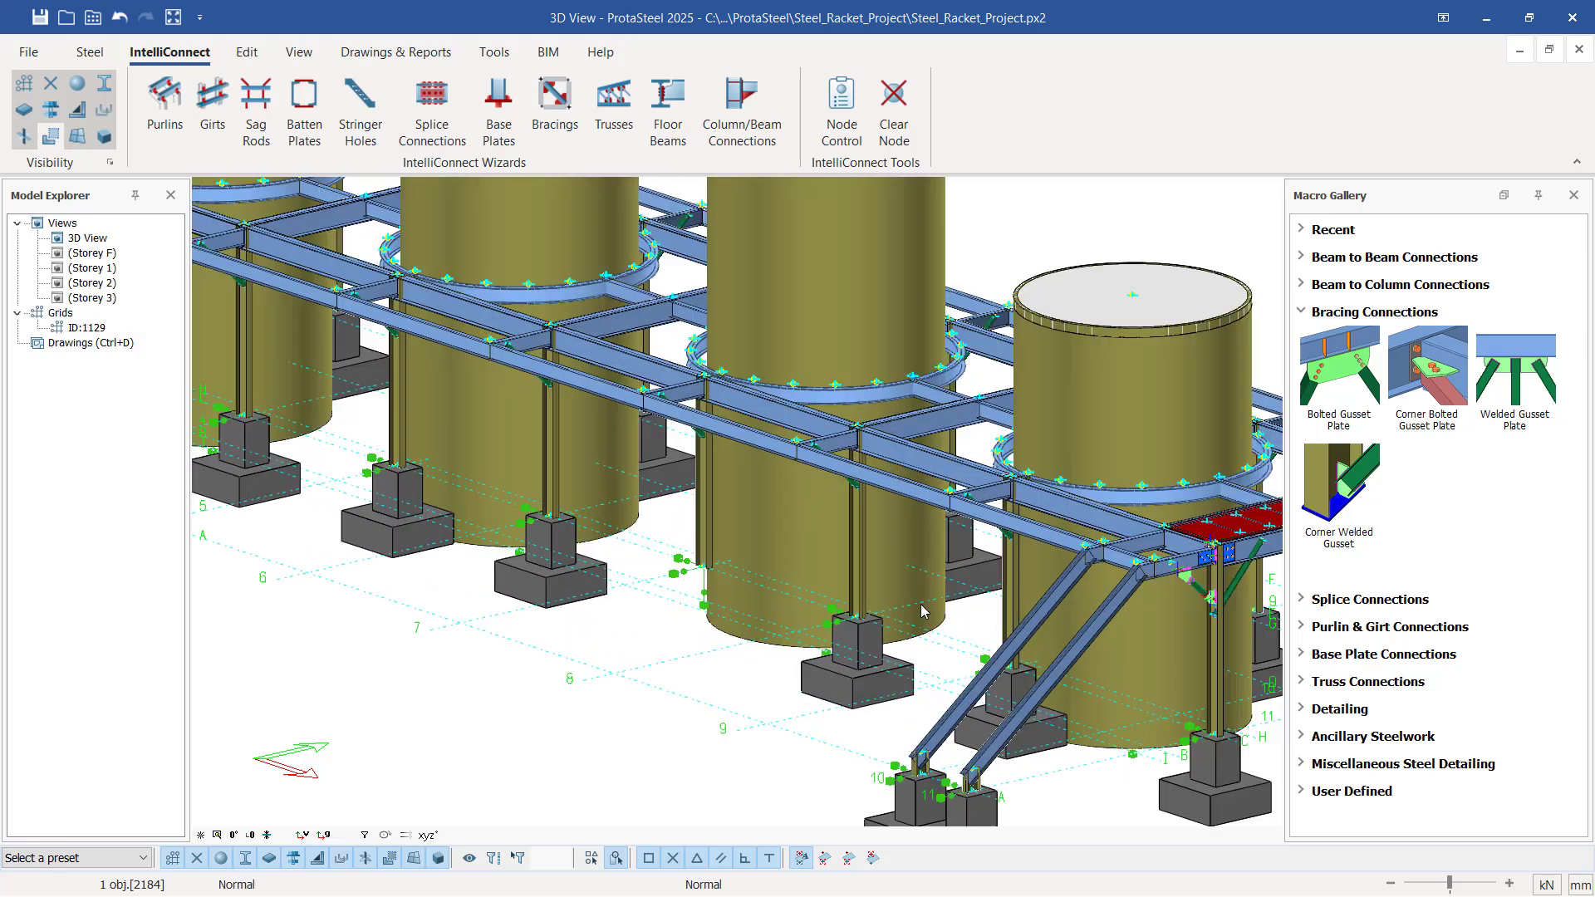
scroll(920, 605, down, 3)
scroll(874, 619, down, 1)
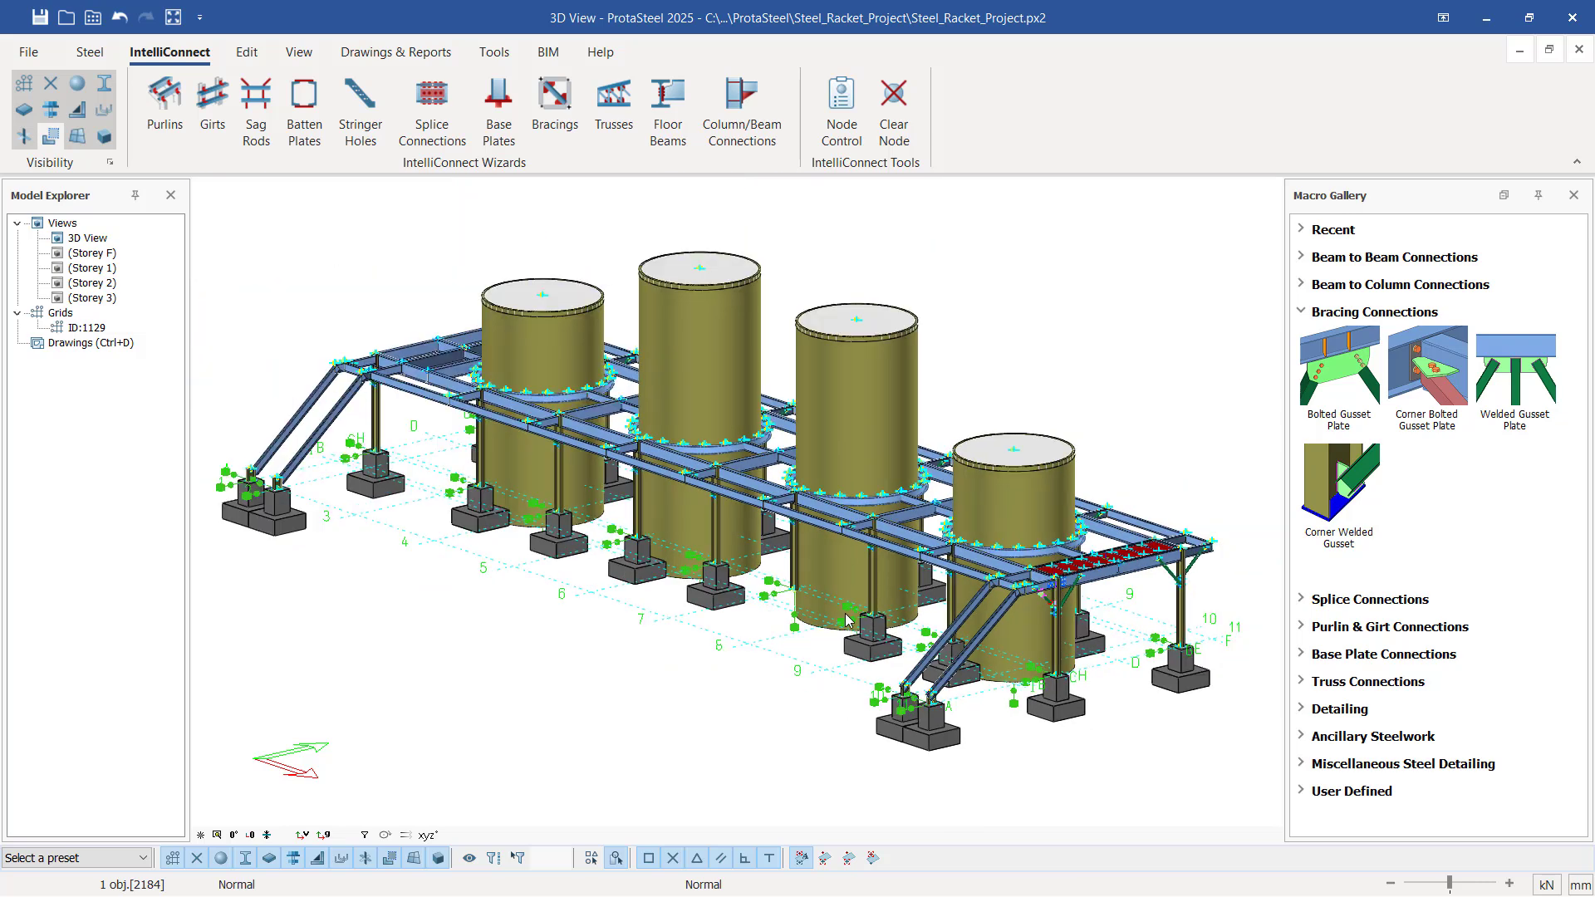
scroll(940, 629, up, 1)
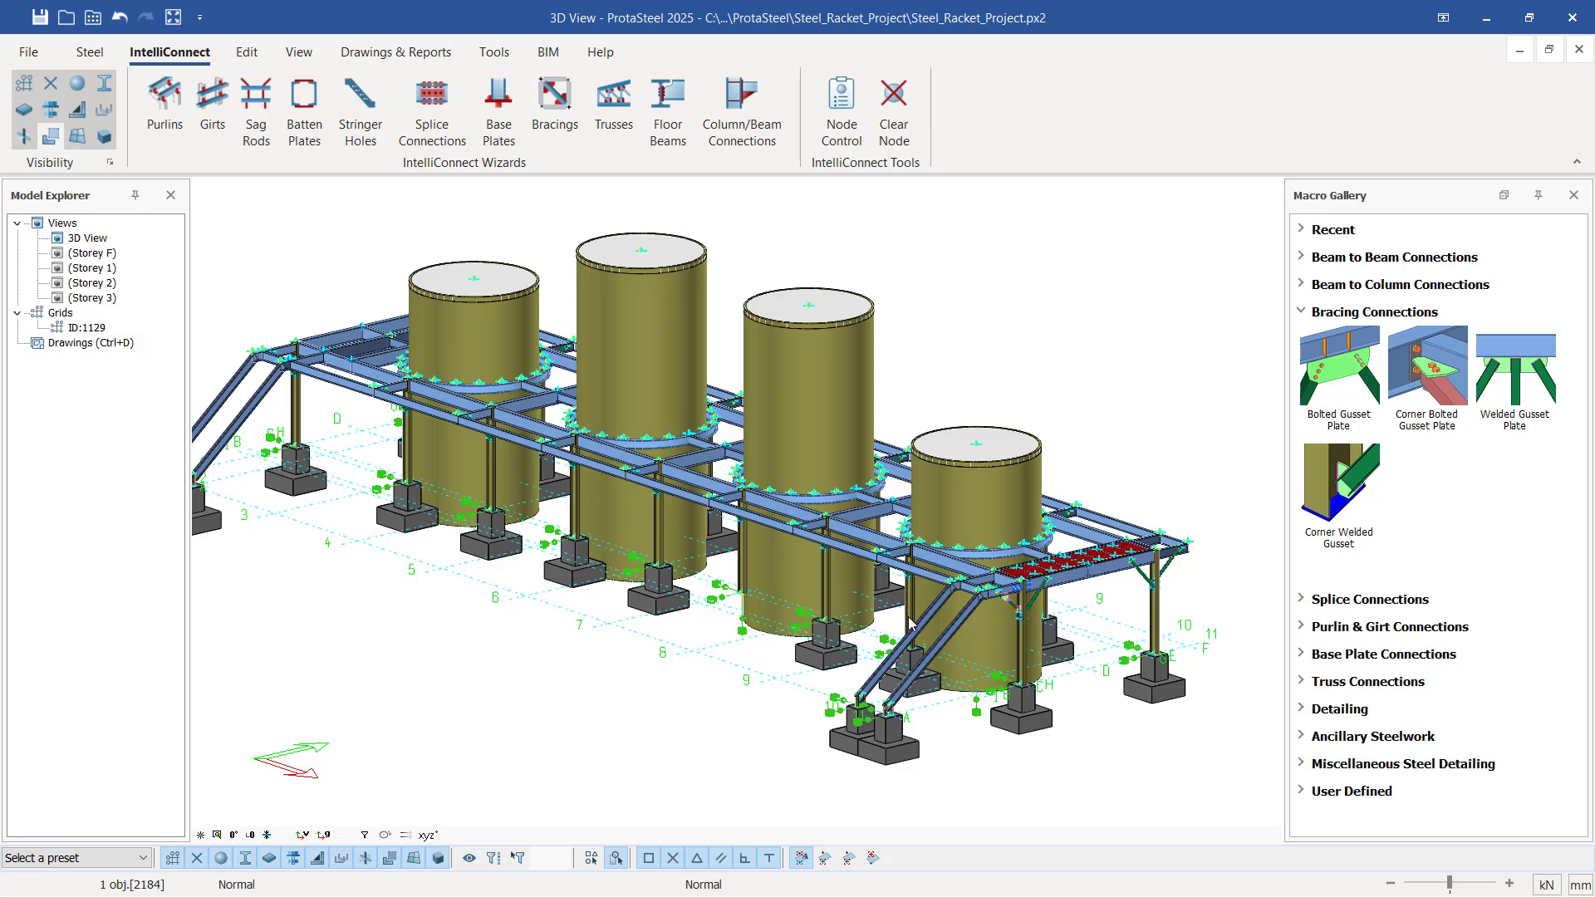
scroll(800, 625, up, 1)
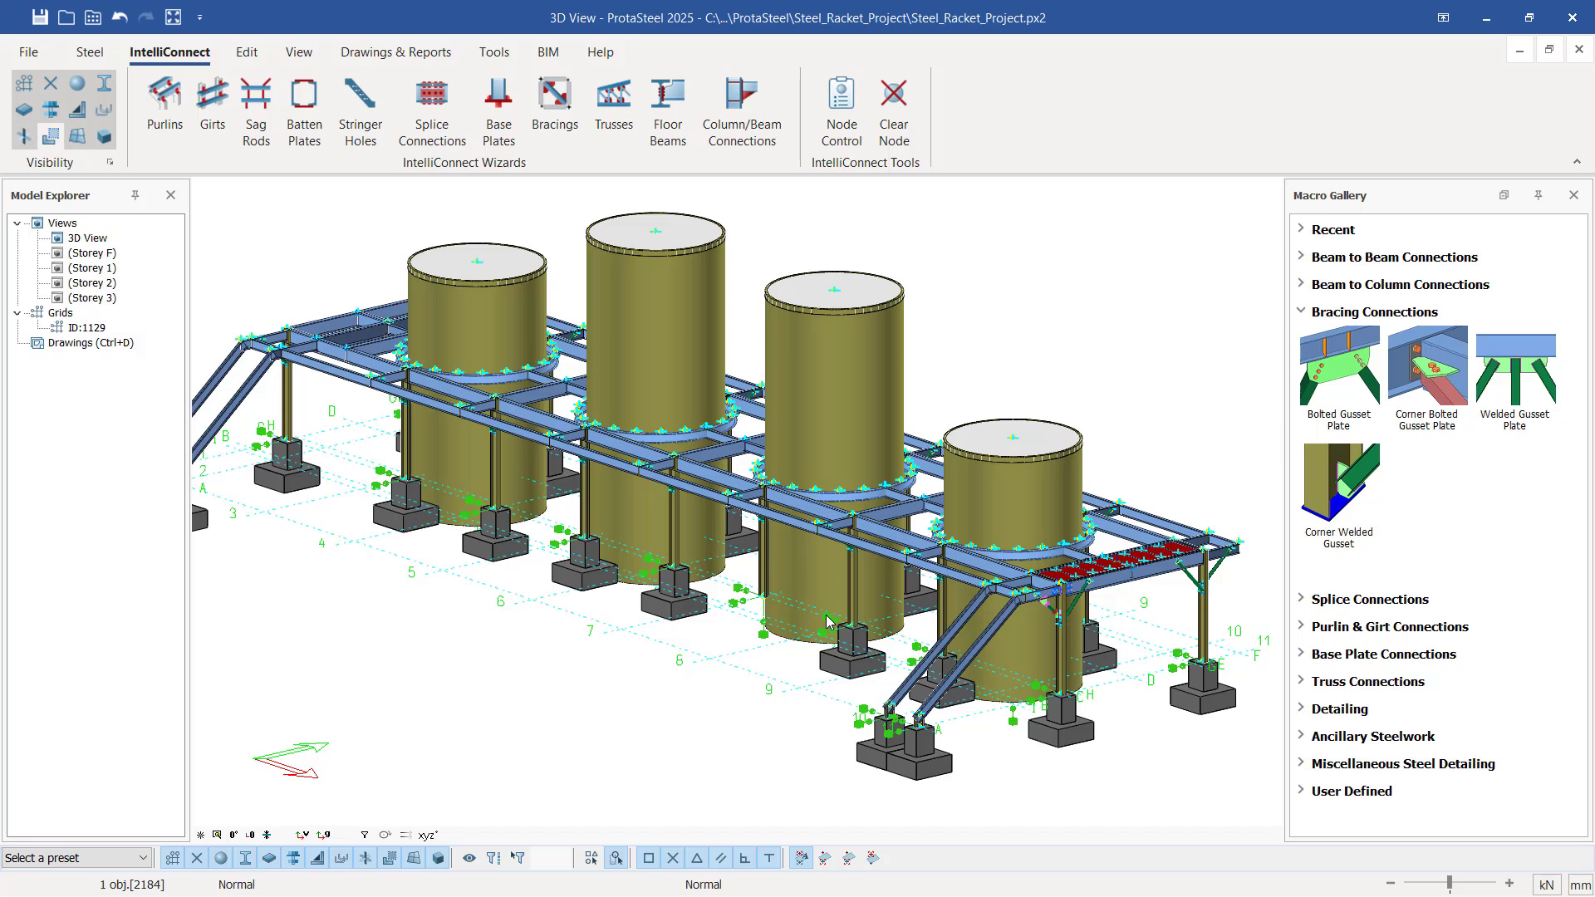
scroll(891, 622, down, 1)
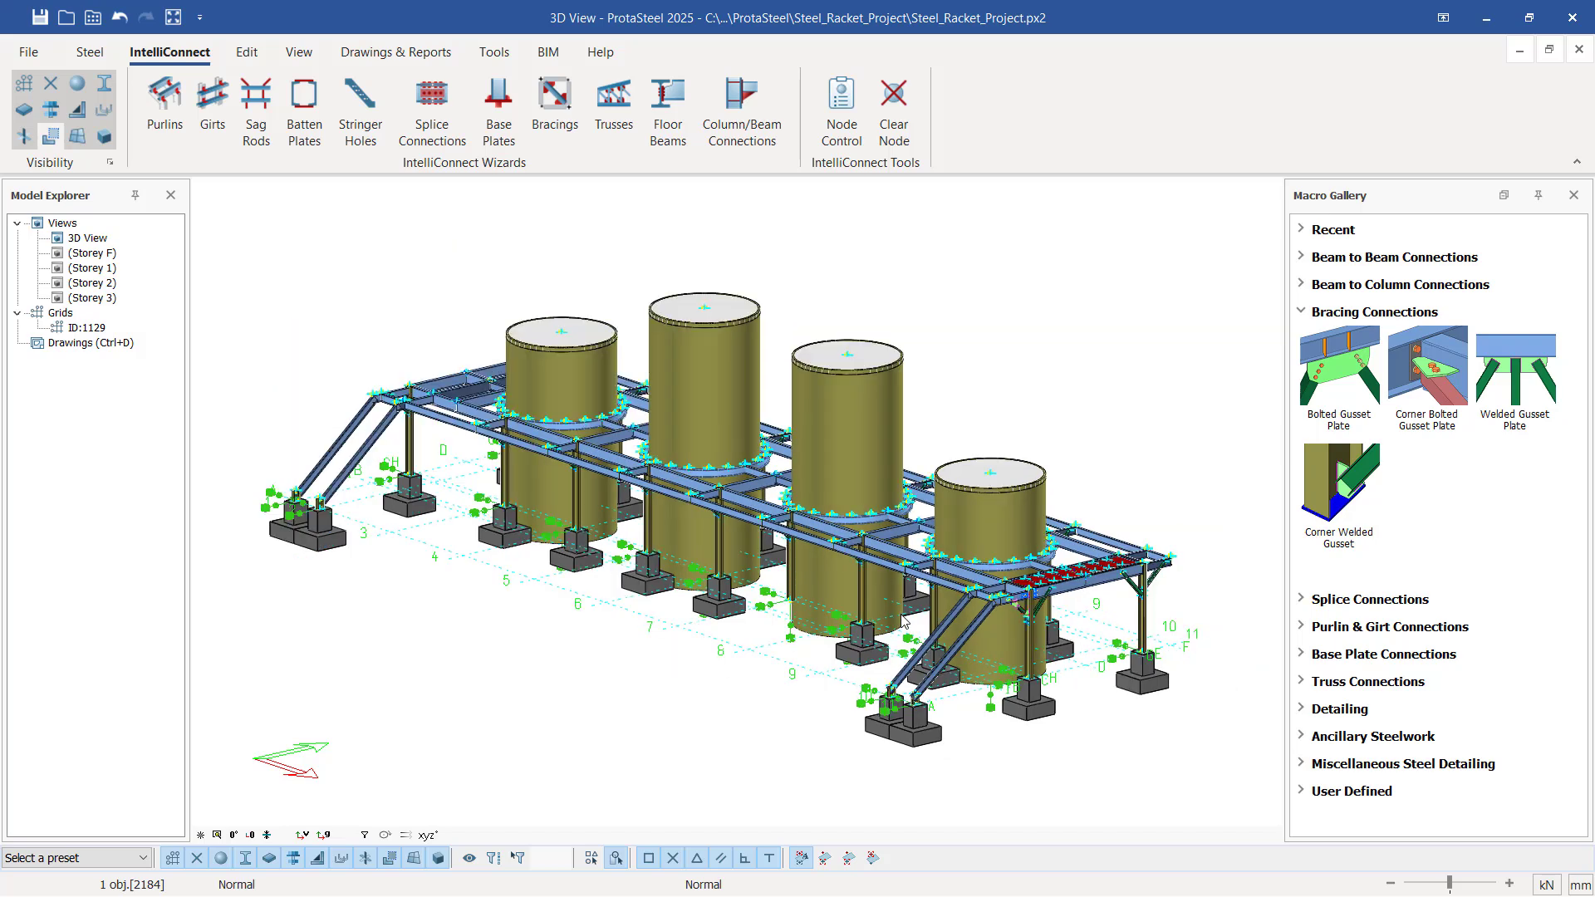